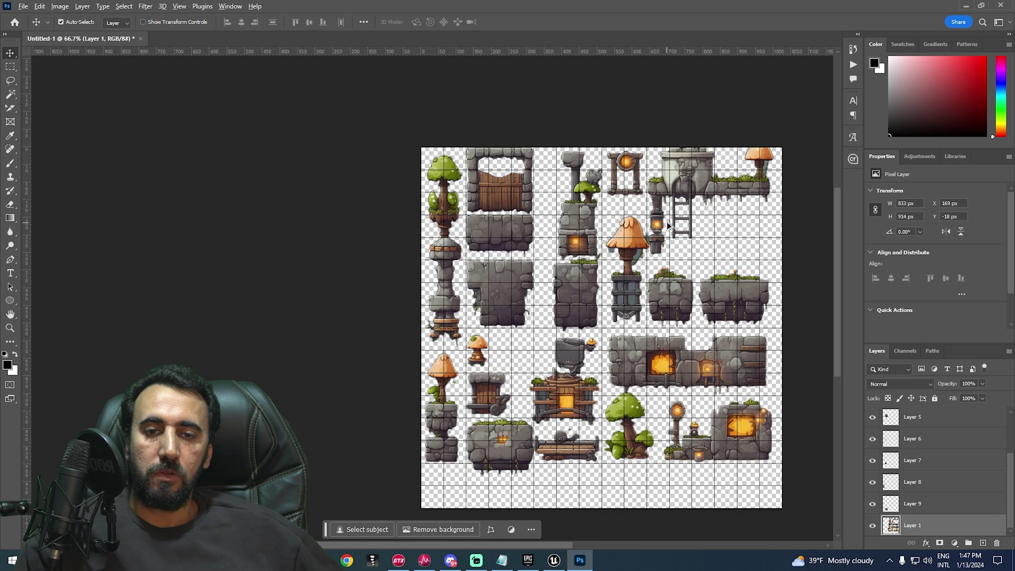
{"action": "scroll", "coordinate": [599, 173], "scroll_direction": "up", "scroll_amount": 3, "text": "alt"}
{"action": "scroll", "coordinate": [599, 173], "scroll_direction": "down", "scroll_amount": 2}
{"action": "scroll", "coordinate": [599, 173], "scroll_direction": "down", "scroll_amount": 3, "text": "alt"}
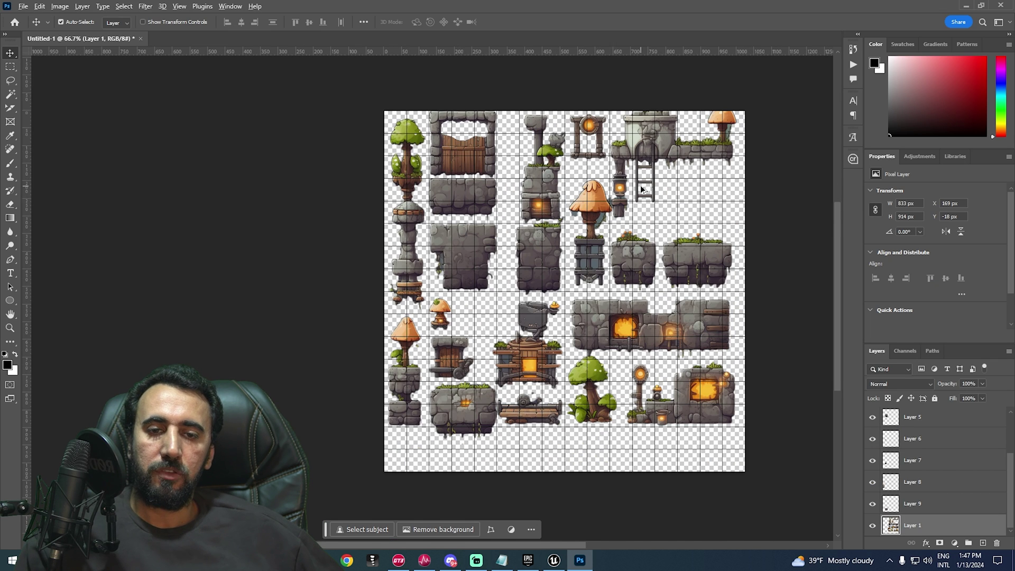
{"action": "scroll", "coordinate": [642, 188], "scroll_direction": "up", "scroll_amount": 3, "text": "alt"}
{"action": "scroll", "coordinate": [431, 115], "scroll_direction": "down", "scroll_amount": 3, "text": "alt"}
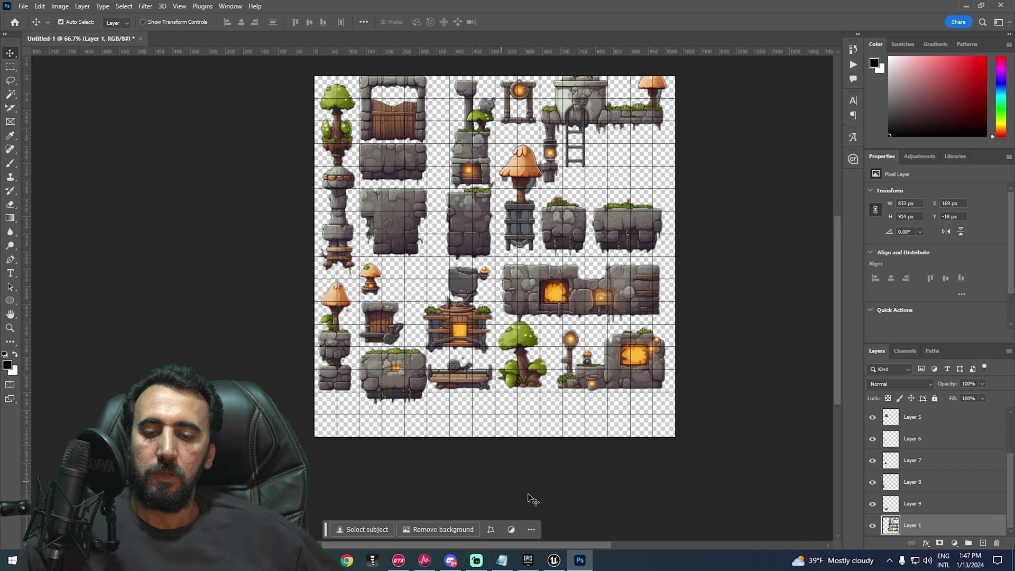
Step: Switch to Unreal Editor, stop the running game and view the tileset_12 texture from the tileset_new folder
{"action": "left_click", "coordinate": [554, 560]}
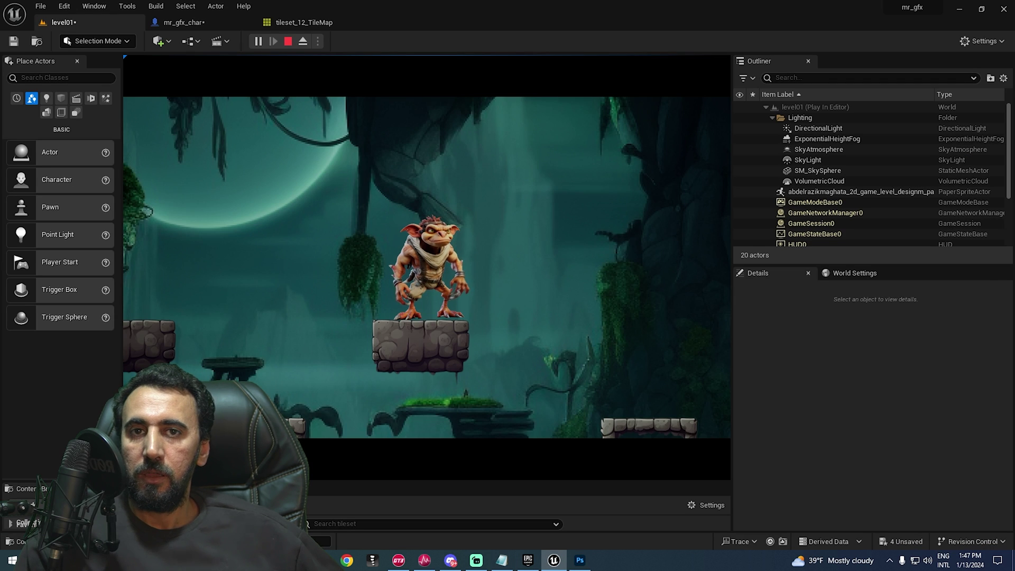
{"action": "key", "text": "Escape"}
{"action": "key", "text": "ctrl+space"}
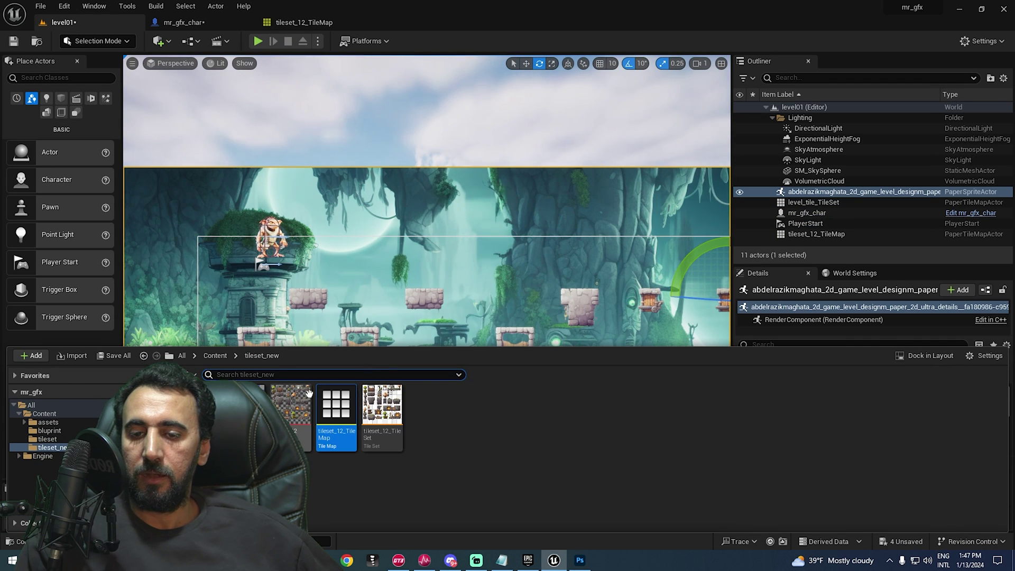
{"action": "double_click", "coordinate": [309, 394]}
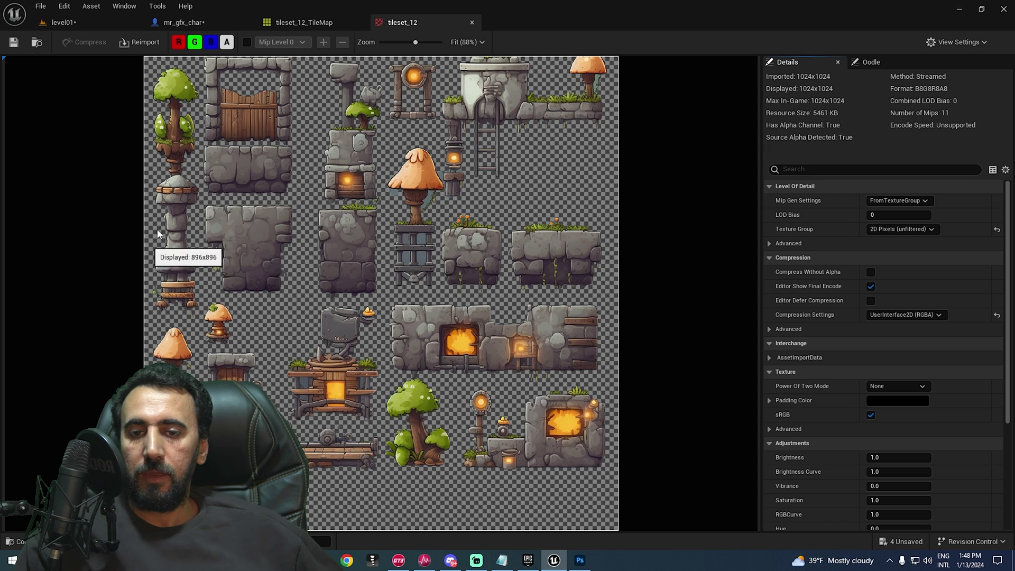
{"action": "scroll", "coordinate": [413, 122], "scroll_direction": "down", "scroll_amount": 2}
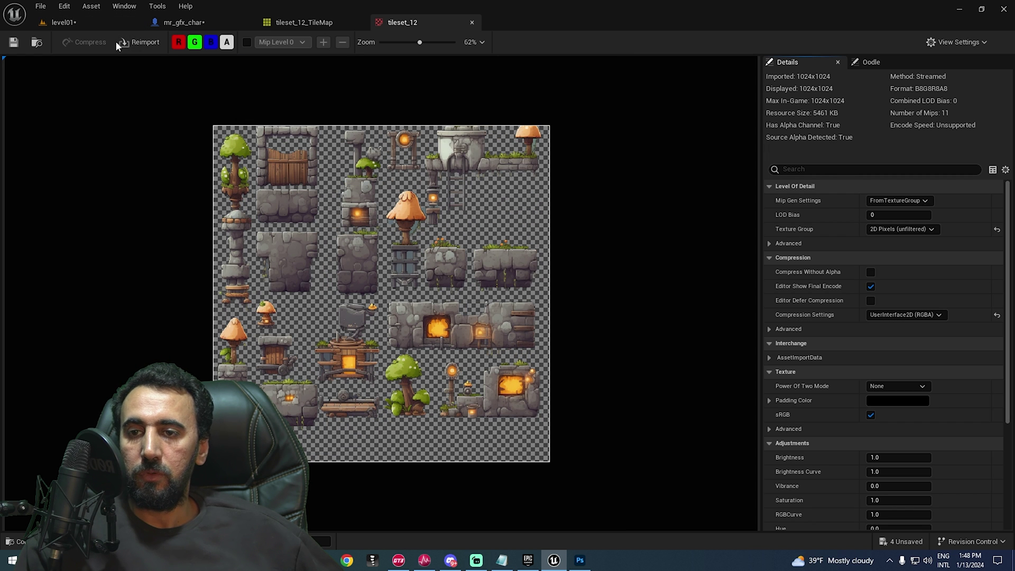
{"action": "left_click", "coordinate": [281, 23]}
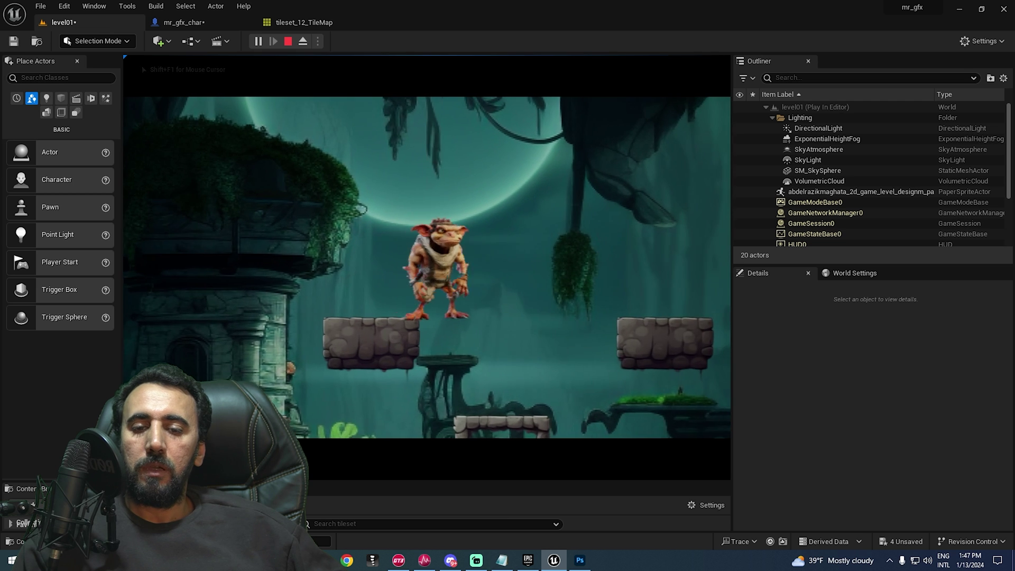
Step: Run the character to the right and jump in the level01 play test
{"action": "key", "text": "d"}
{"action": "key", "text": "space"}
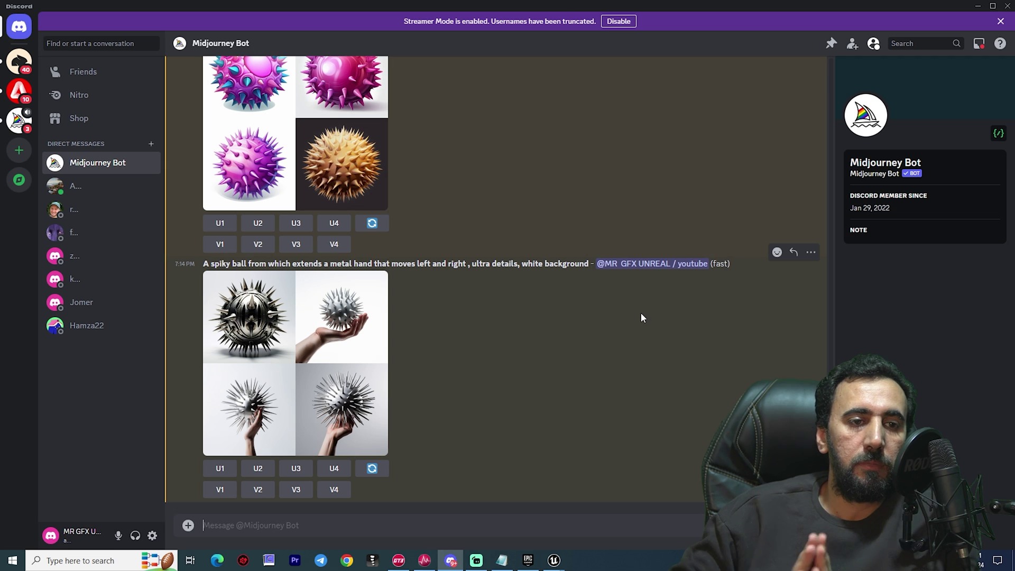
Step: Send Midjourney Bot an /imagine prompt reading "create tileset for 2d game, ultra details, gray background"
{"action": "type", "text": "/"}
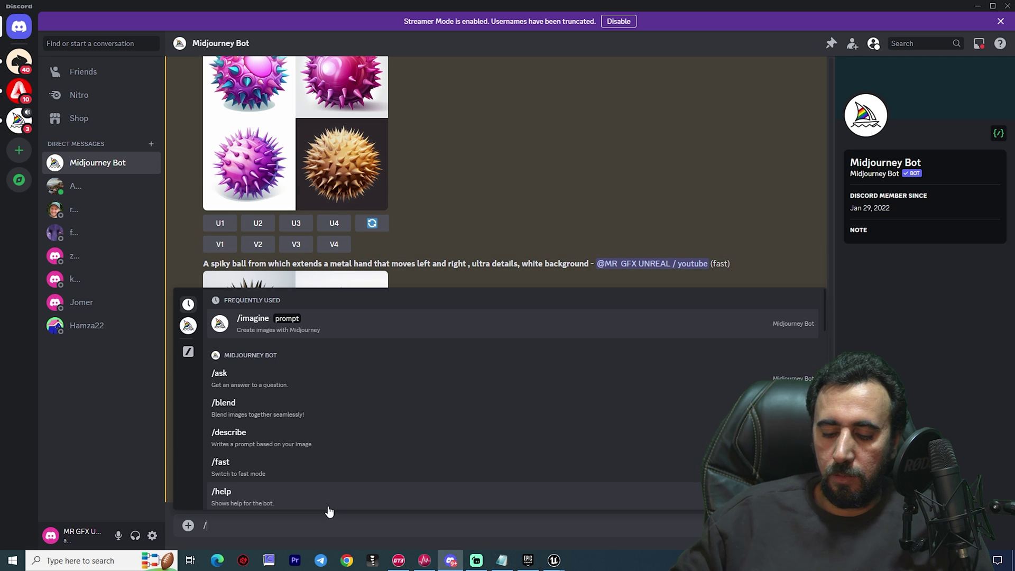
{"action": "type", "text": "هة"}
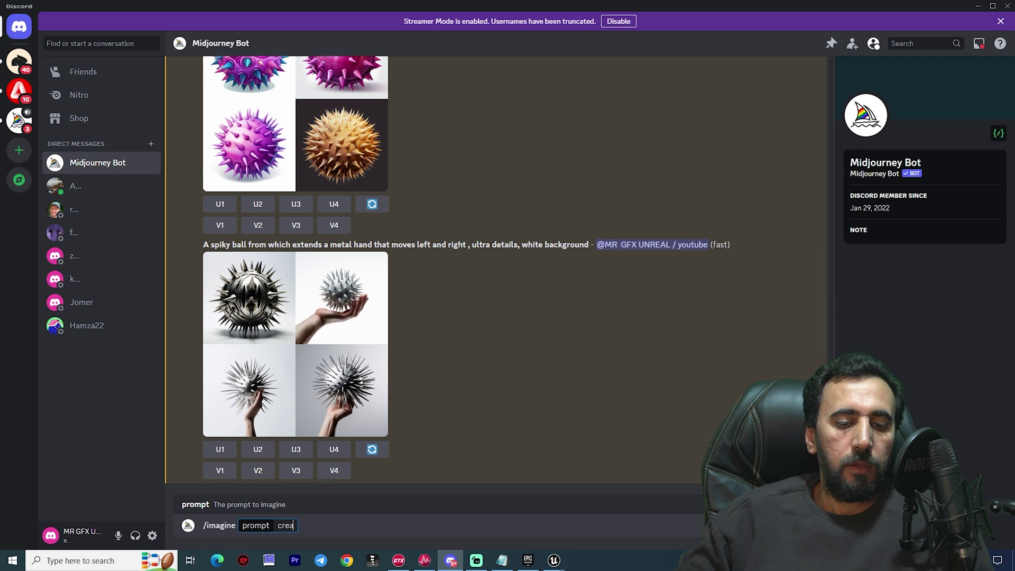
{"action": "type", "text": "te "}
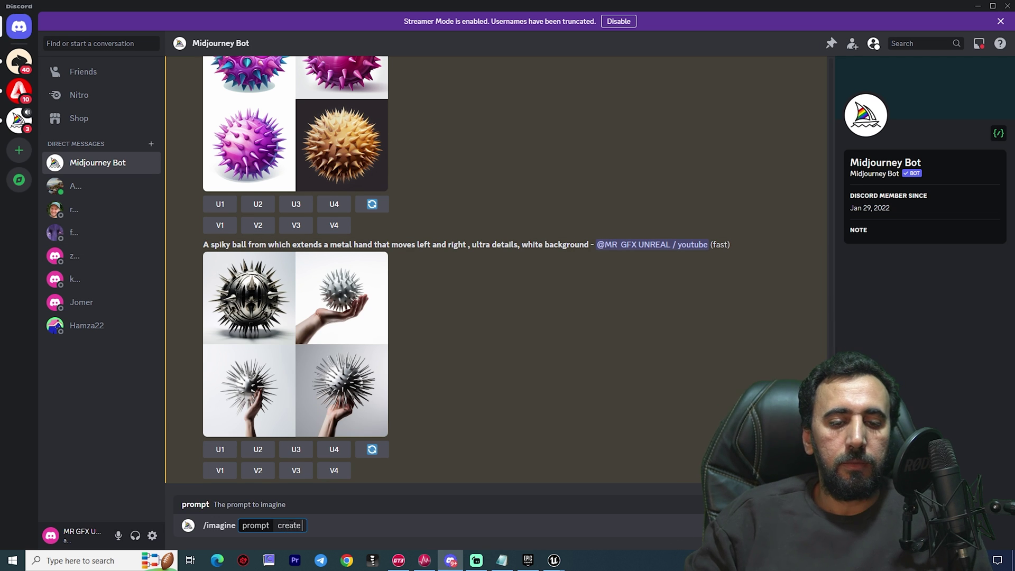
{"action": "type", "text": " tile s"}
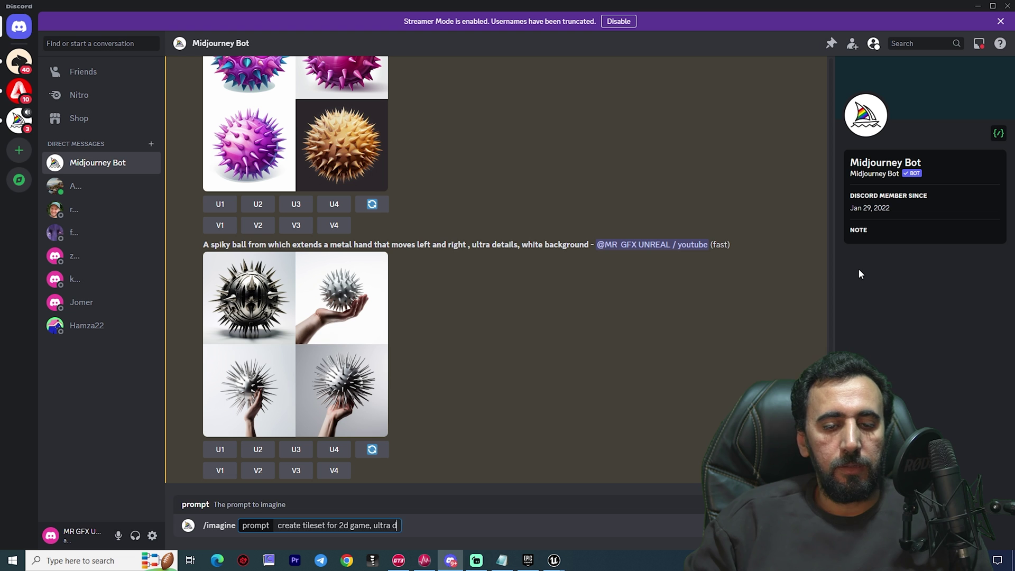
{"action": "type", "text": "tails, gray back"}
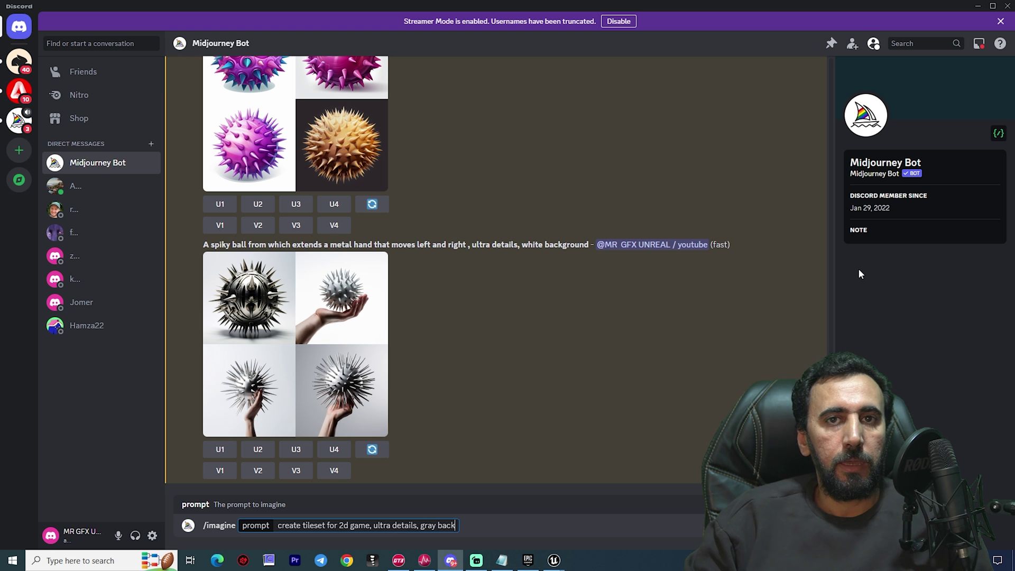
{"action": "type", "text": "ground"}
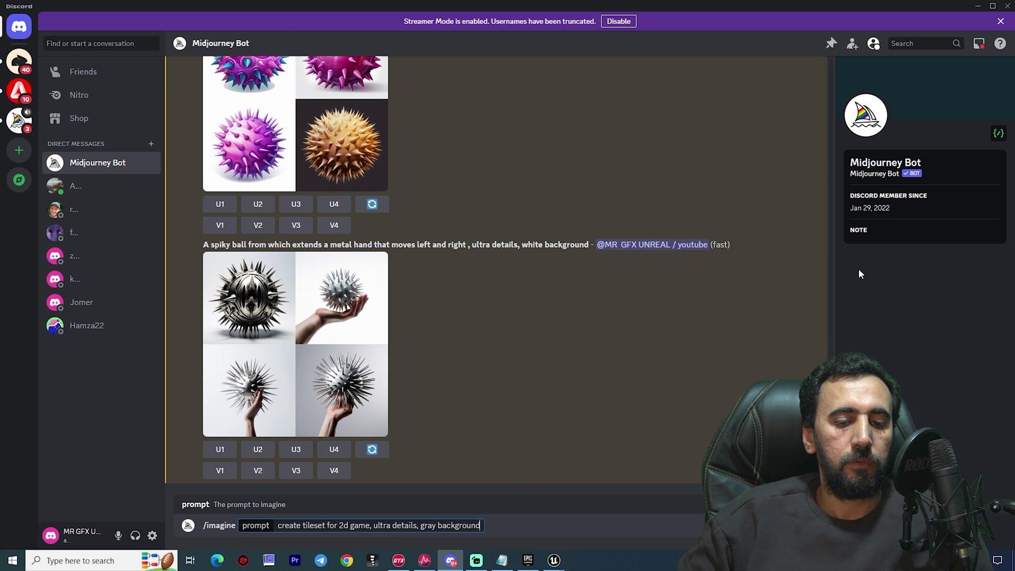
{"action": "key", "text": "Return"}
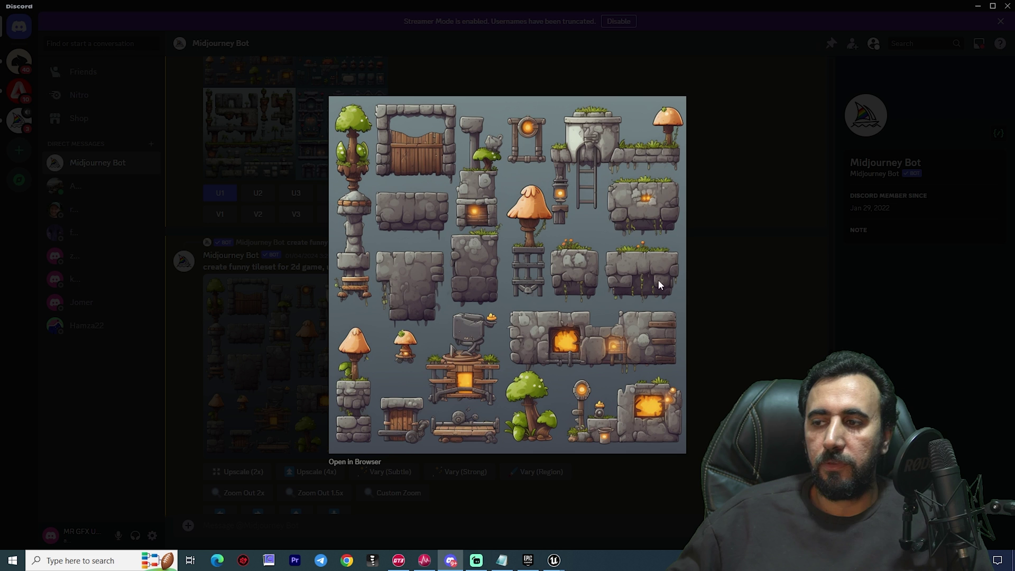
Step: Copy the enlarged generated tileset image and launch Adobe Photoshop 2024
{"action": "right_click", "coordinate": [600, 259]}
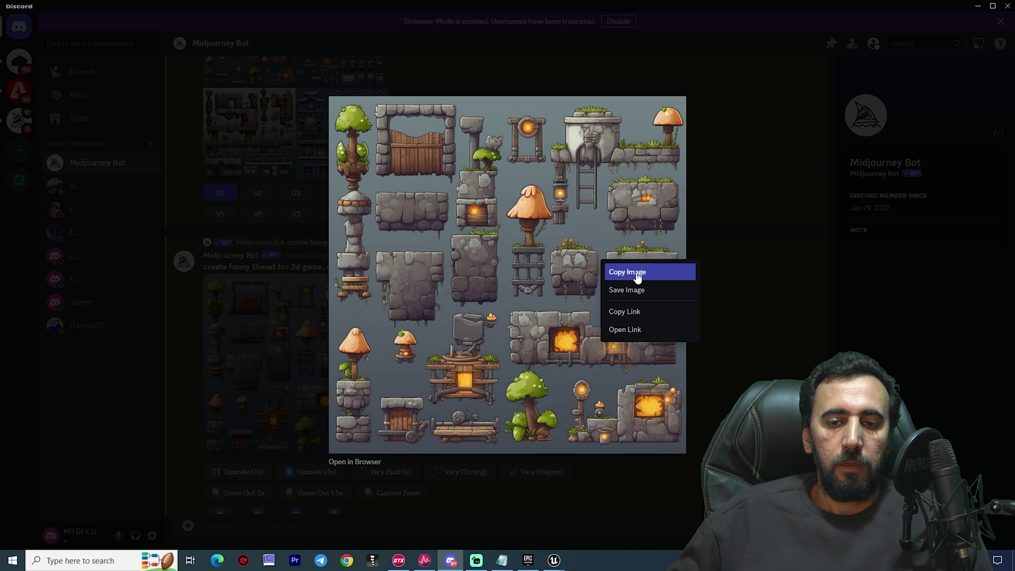
{"action": "left_click", "coordinate": [627, 272]}
{"action": "key", "text": "super"}
{"action": "type", "text": "pho"}
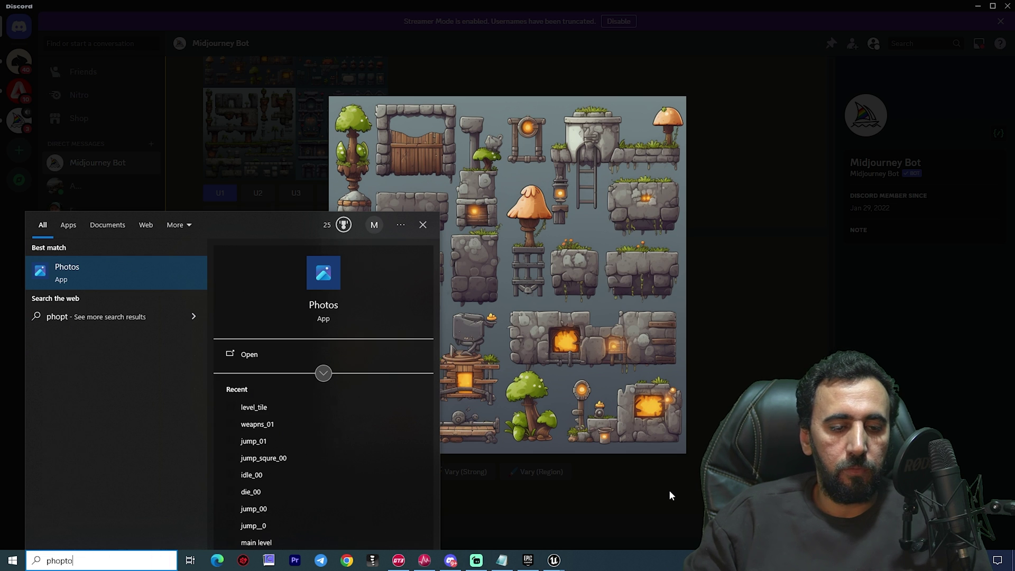
{"action": "type", "text": "to"}
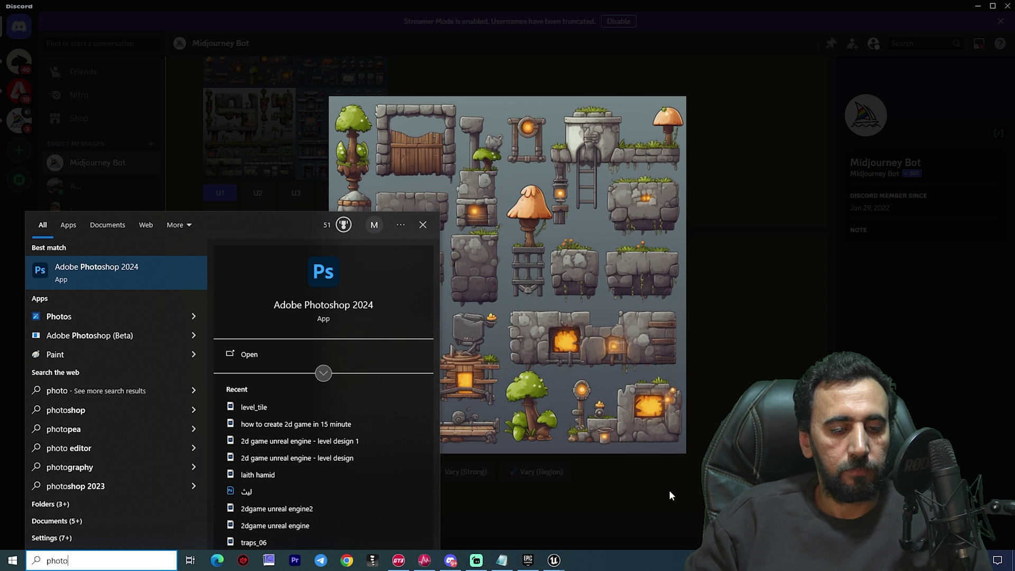
{"action": "key", "text": "Return"}
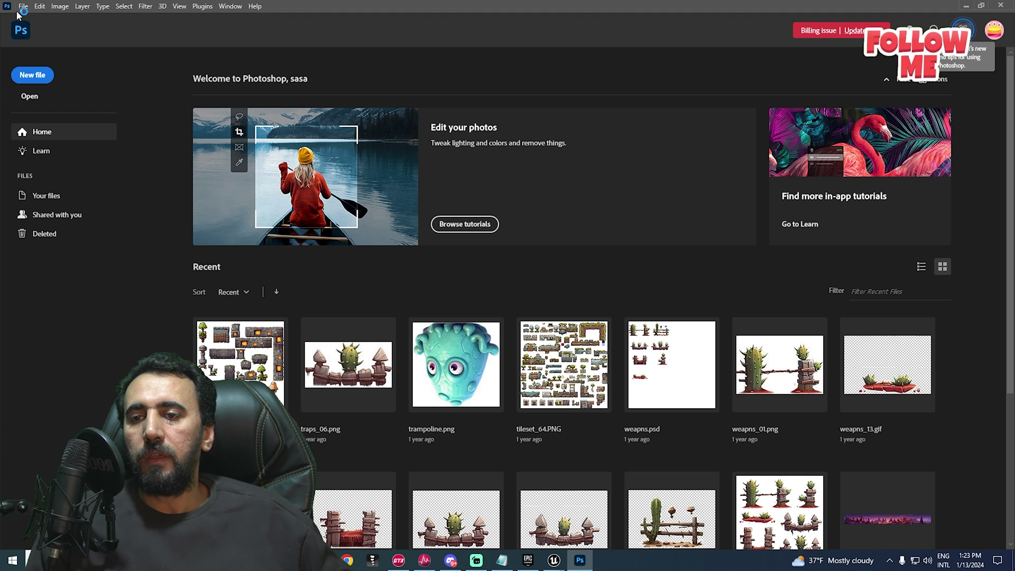
Step: Create a new 1024 x 1024 px document from the Clipboard preset and paste the tileset image into it
{"action": "left_click", "coordinate": [23, 6]}
{"action": "left_click", "coordinate": [35, 17]}
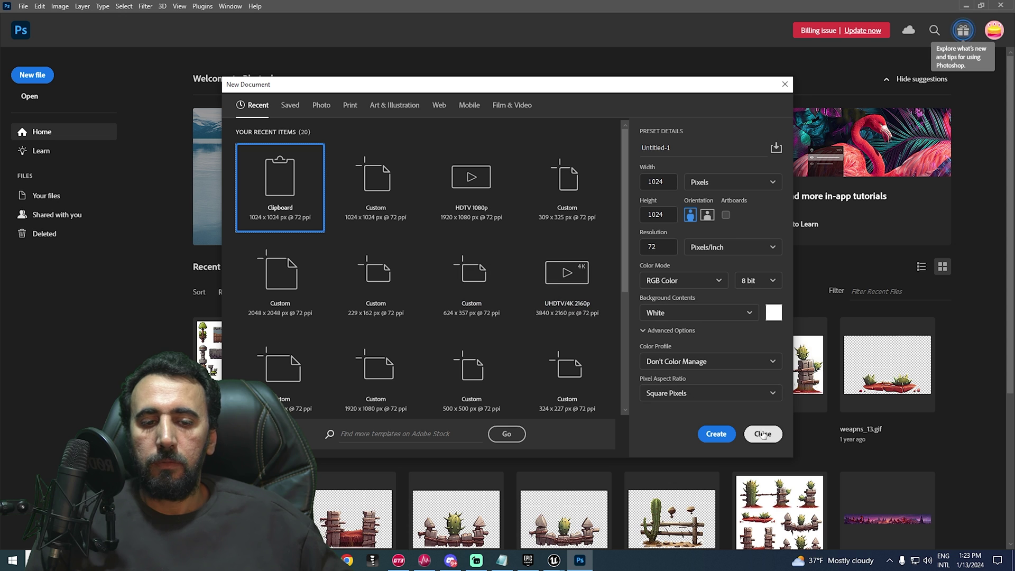
{"action": "left_click", "coordinate": [717, 435]}
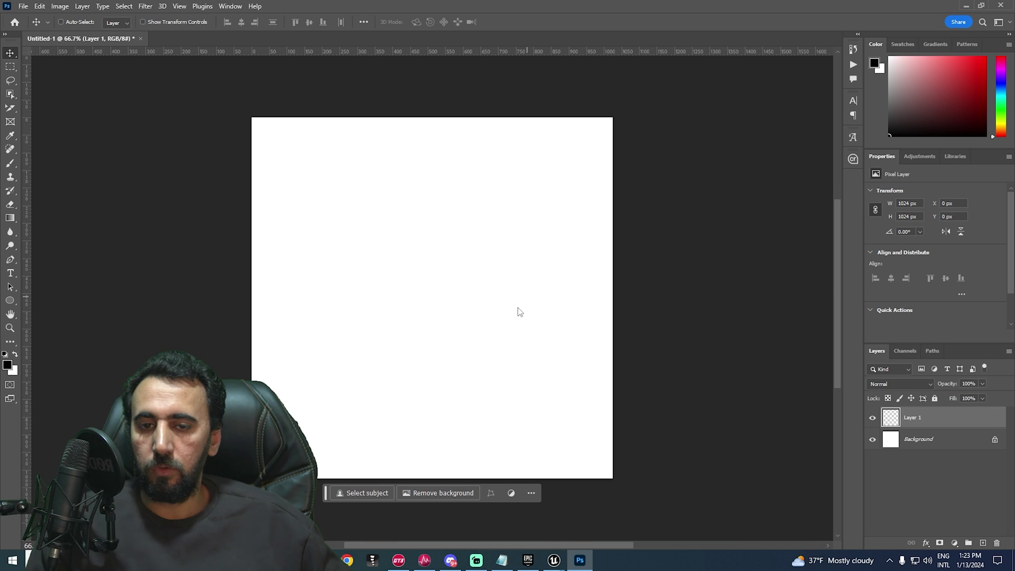
{"action": "key", "text": "ctrl+v"}
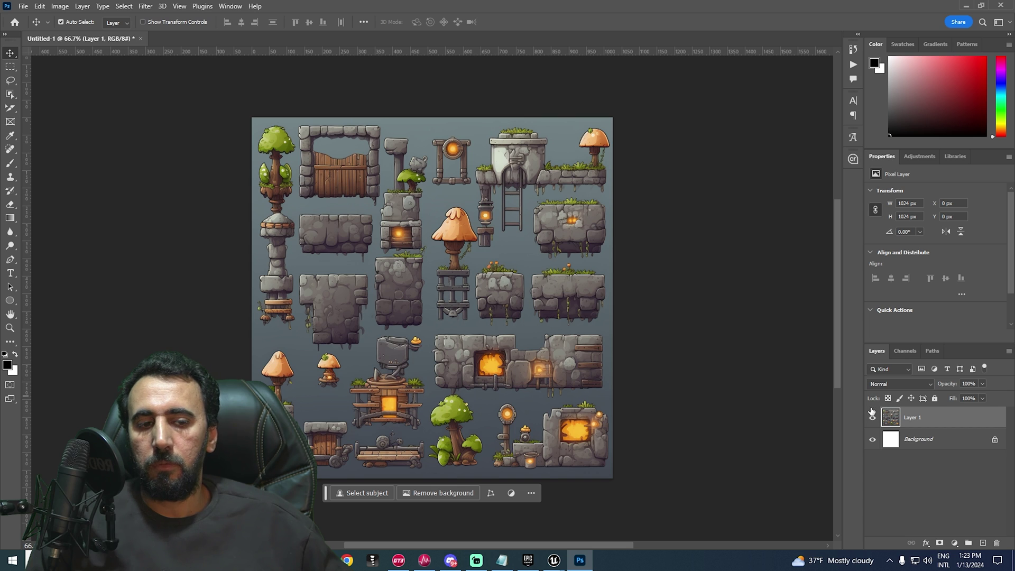
Step: Hide the white Background layer, make Layer 1 active and switch to the Magic Wand tool
{"action": "left_click", "coordinate": [872, 440]}
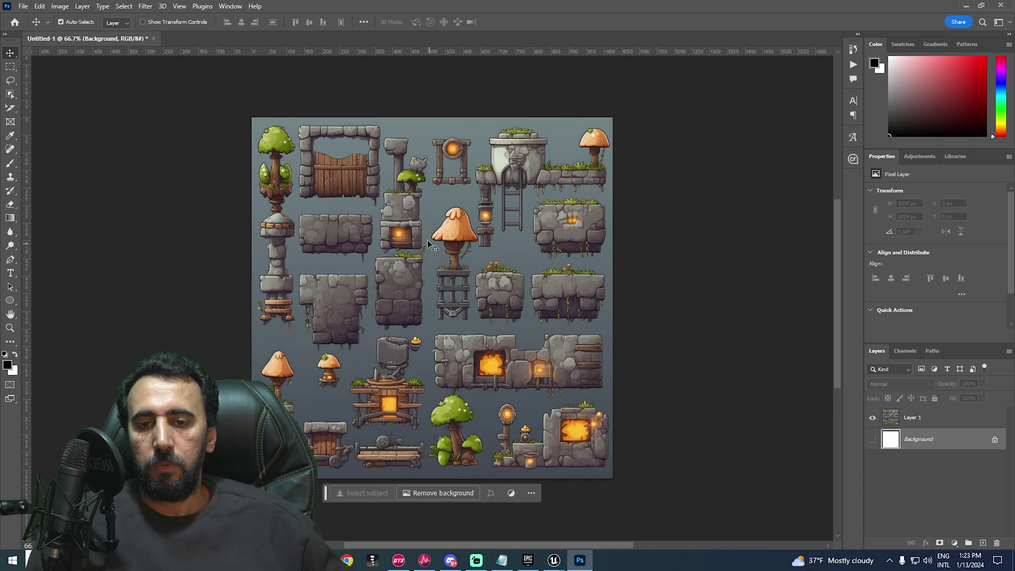
{"action": "key", "text": "alt+bracketright"}
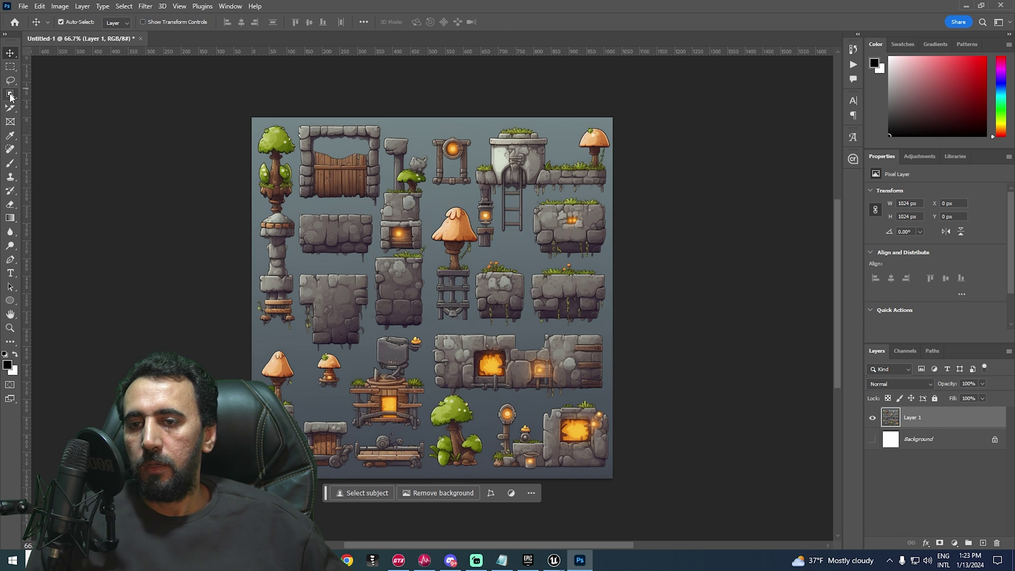
{"action": "right_click", "coordinate": [11, 94]}
{"action": "left_click", "coordinate": [64, 117]}
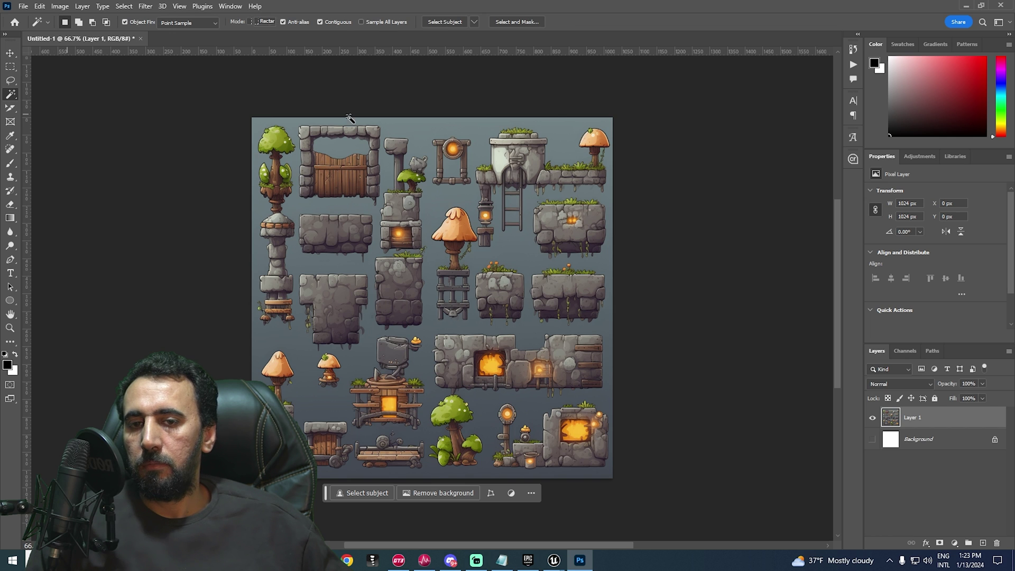
Step: Try to select the gray backdrop around the tiles with the Magic Wand at tolerance 15
{"action": "left_click", "coordinate": [402, 124]}
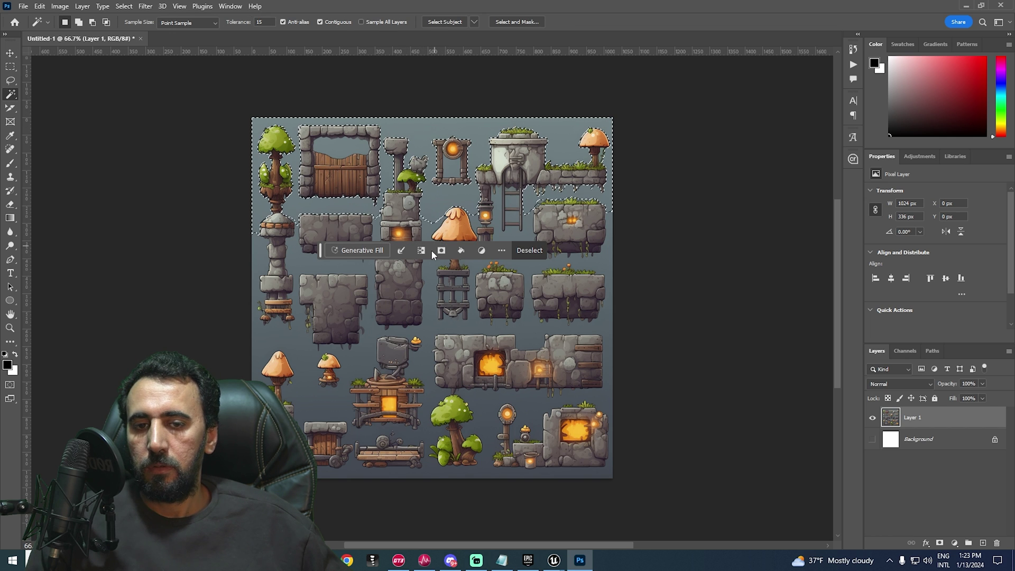
{"action": "left_click", "coordinate": [299, 351], "text": "shift"}
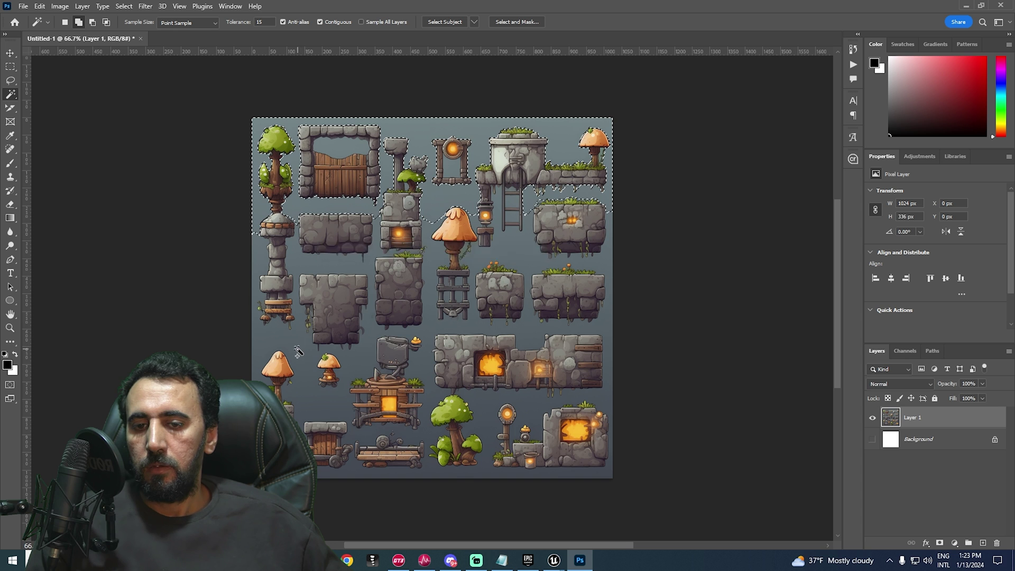
{"action": "left_click", "coordinate": [347, 475], "text": "shift"}
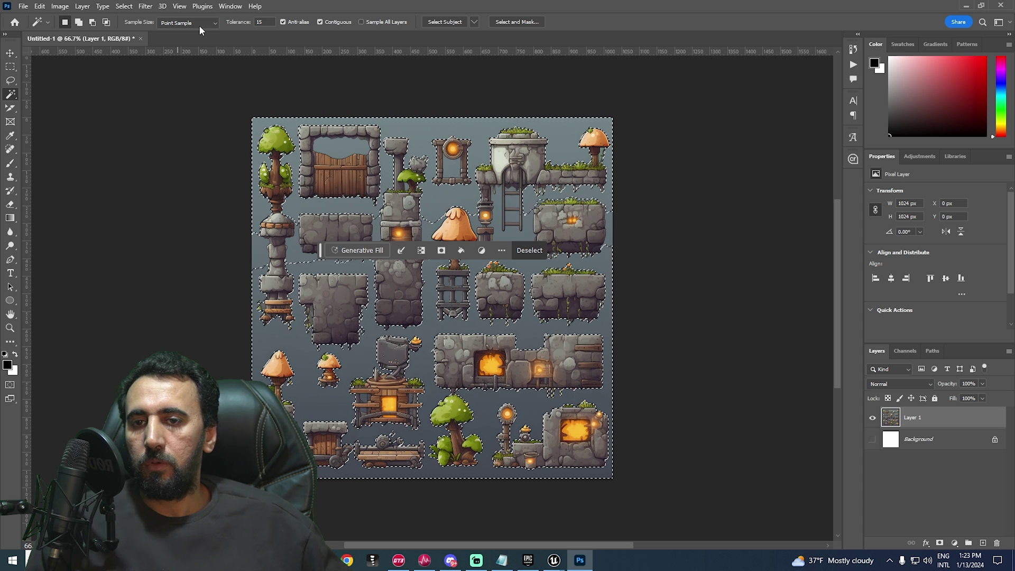
Step: Set the Magic Wand tolerance to 18 and select the entire gray backdrop around the tiles
{"action": "left_click_drag", "start_coordinate": [267, 25], "coordinate": [268, 26]}
{"action": "left_click", "coordinate": [433, 133]}
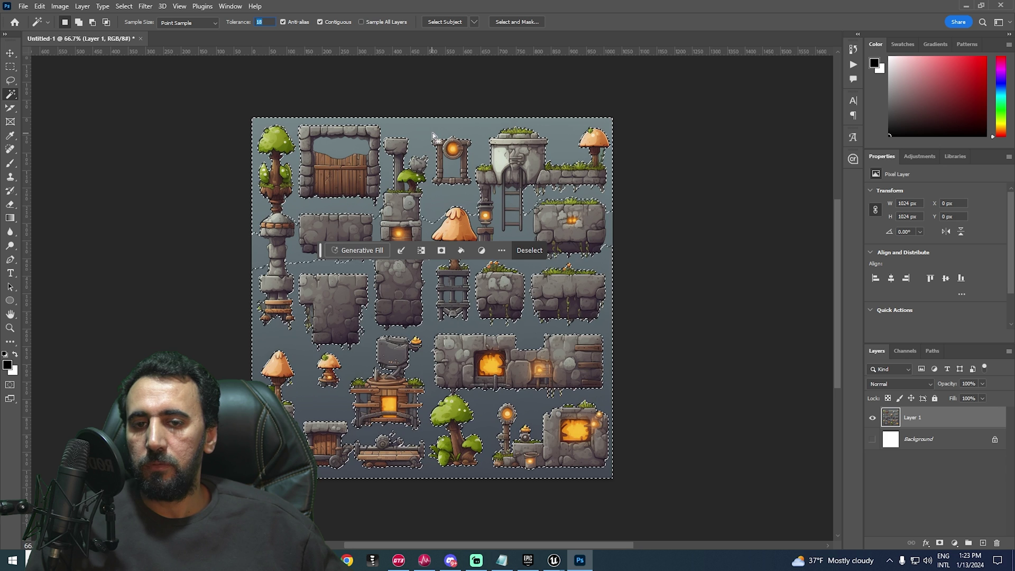
{"action": "left_click", "coordinate": [433, 132]}
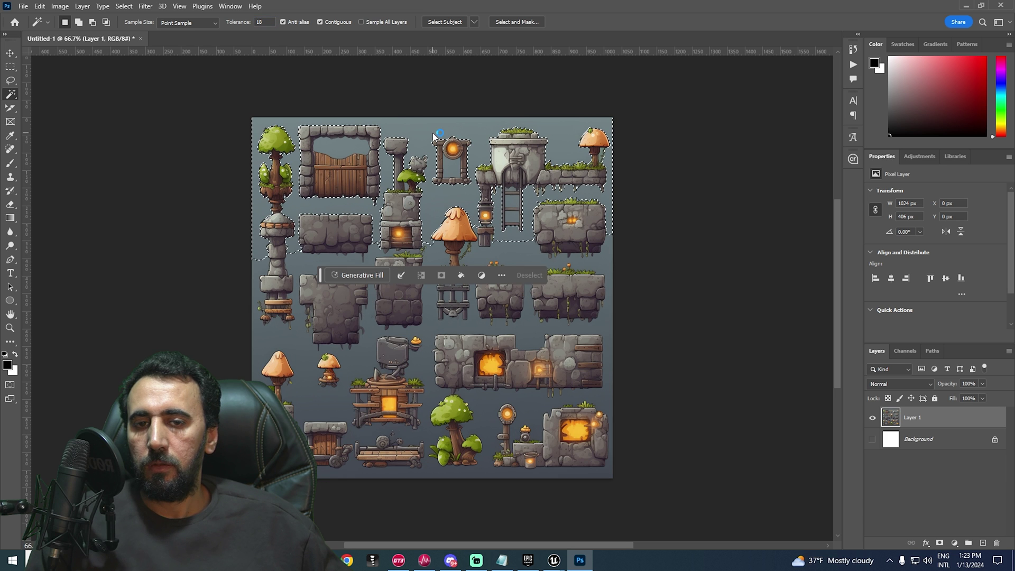
{"action": "left_click", "coordinate": [430, 358]}
{"action": "left_click", "coordinate": [348, 471], "text": "shift"}
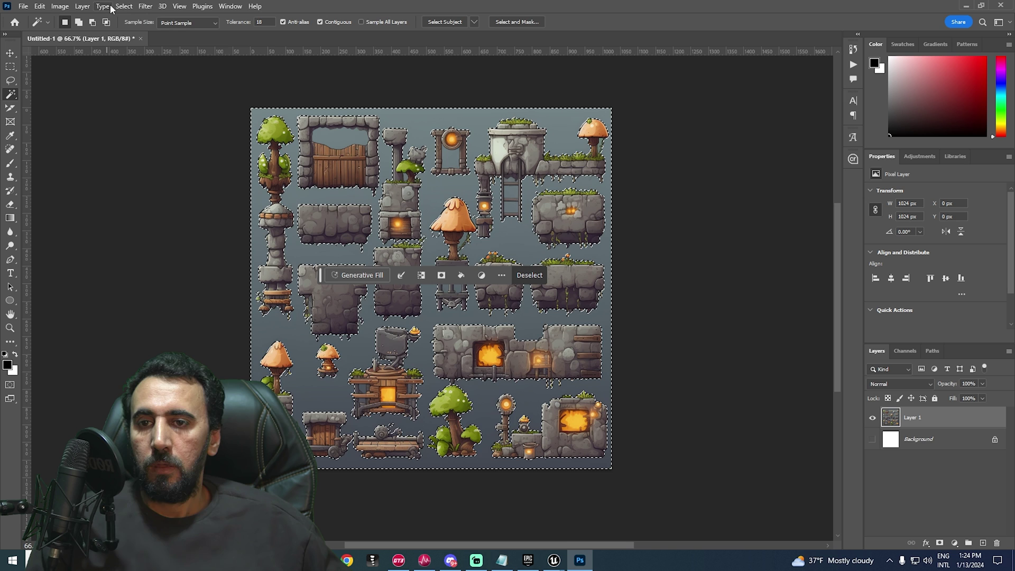
Step: Invert the selection so it covers the tiles and open it in Select and Mask
{"action": "left_click", "coordinate": [125, 7]}
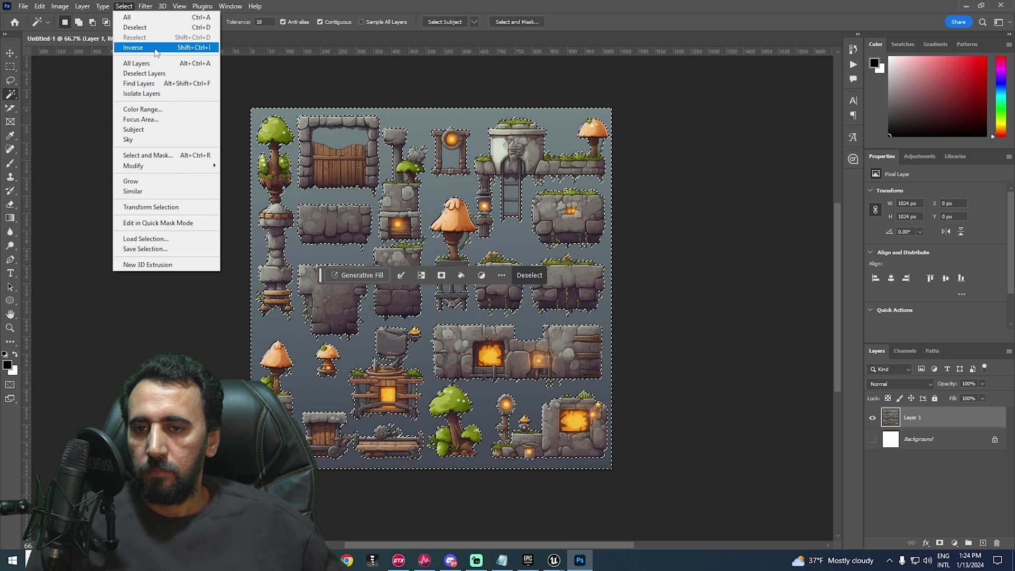
{"action": "left_click", "coordinate": [157, 48]}
{"action": "left_click", "coordinate": [517, 23]}
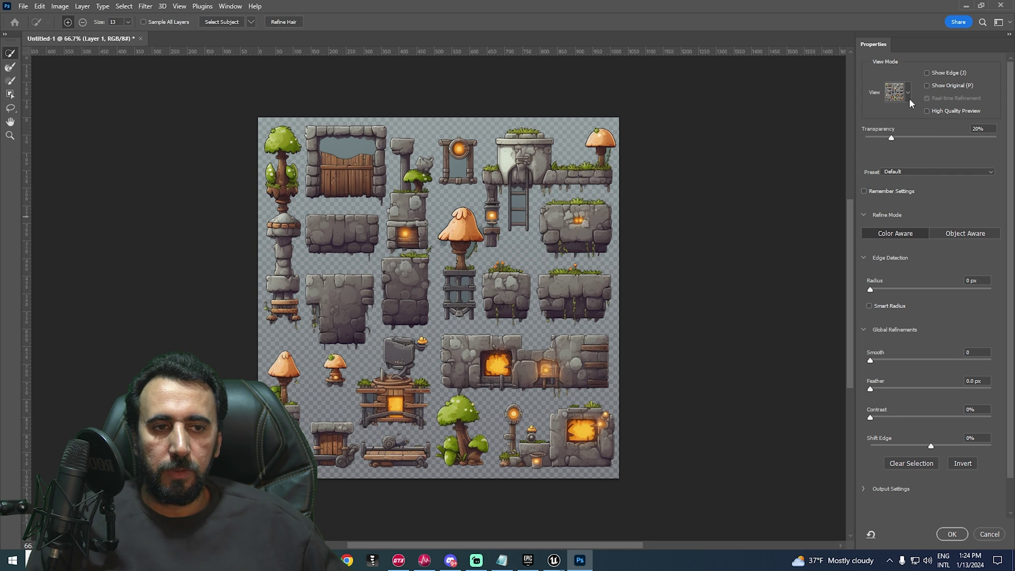
{"action": "left_click", "coordinate": [909, 95]}
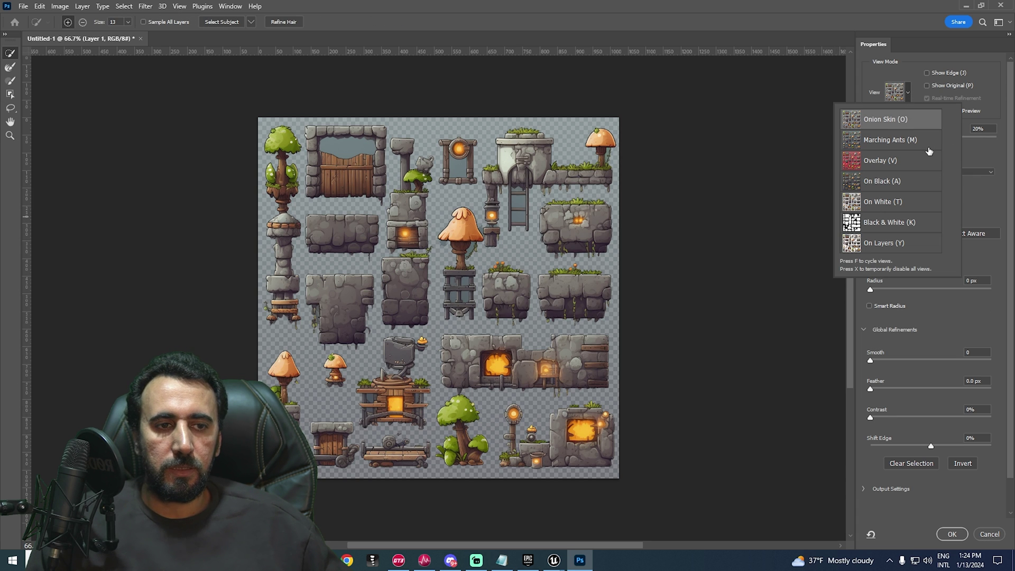
{"action": "left_click", "coordinate": [1011, 110]}
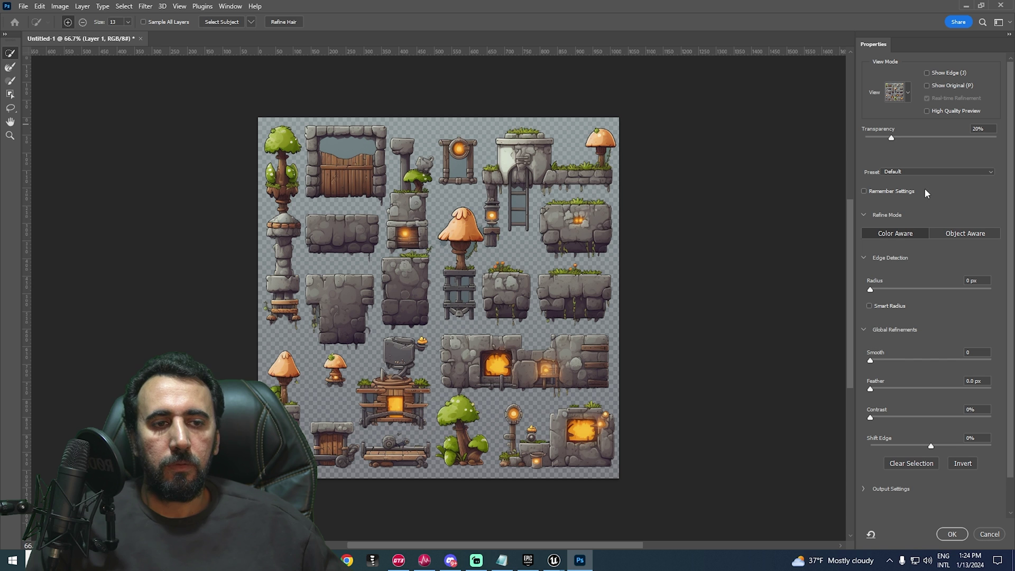
Step: Set preview transparency to 81%, Smooth to 3, Feather to 0.6 px and Contrast to 7%, and output the selection as a layer mask
{"action": "left_click_drag", "start_coordinate": [890, 139], "coordinate": [973, 143]}
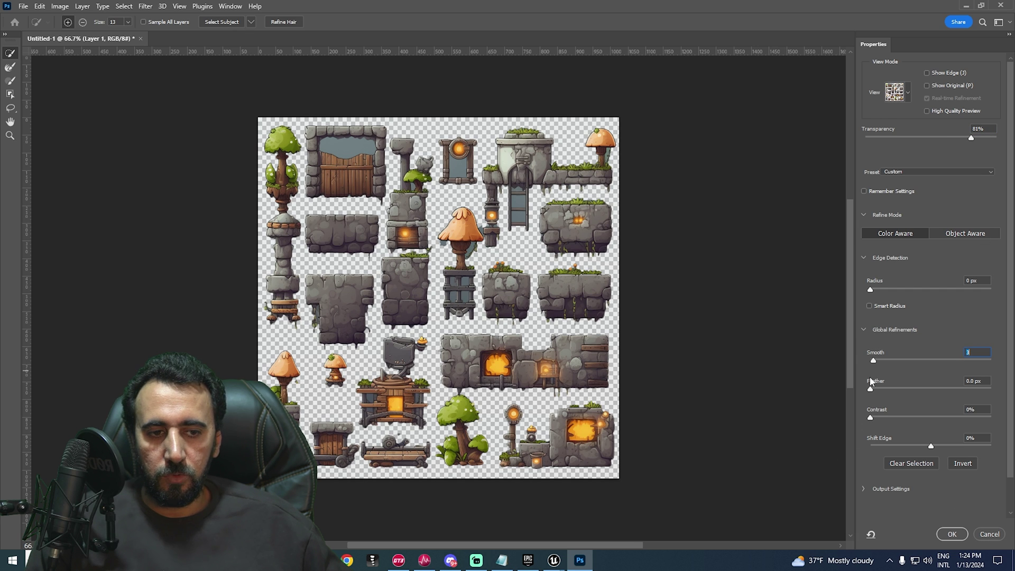
{"action": "left_click_drag", "start_coordinate": [874, 392], "coordinate": [875, 391]}
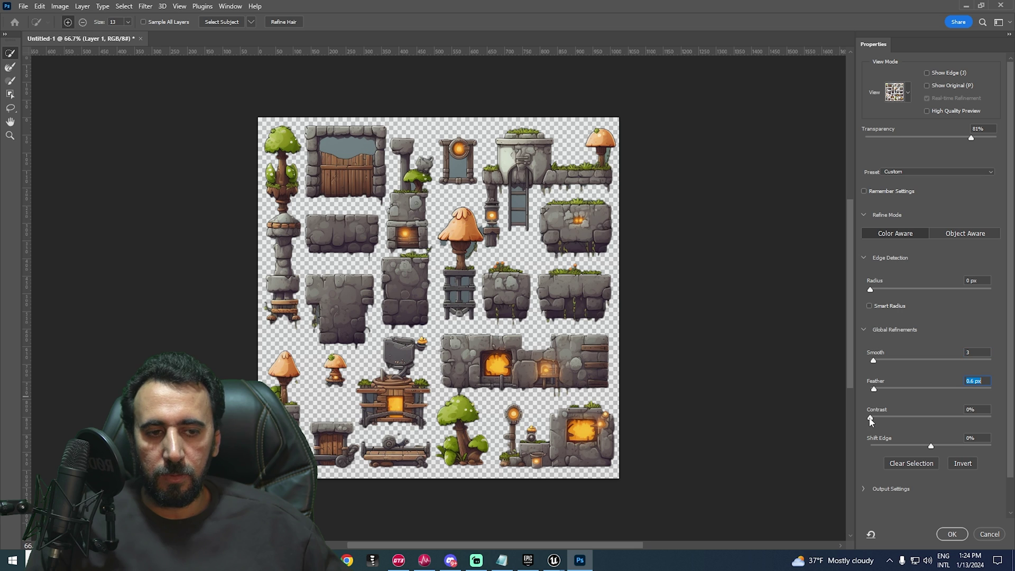
{"action": "left_click", "coordinate": [863, 489]}
{"action": "scroll", "coordinate": [1009, 429], "scroll_direction": "down", "scroll_amount": 1}
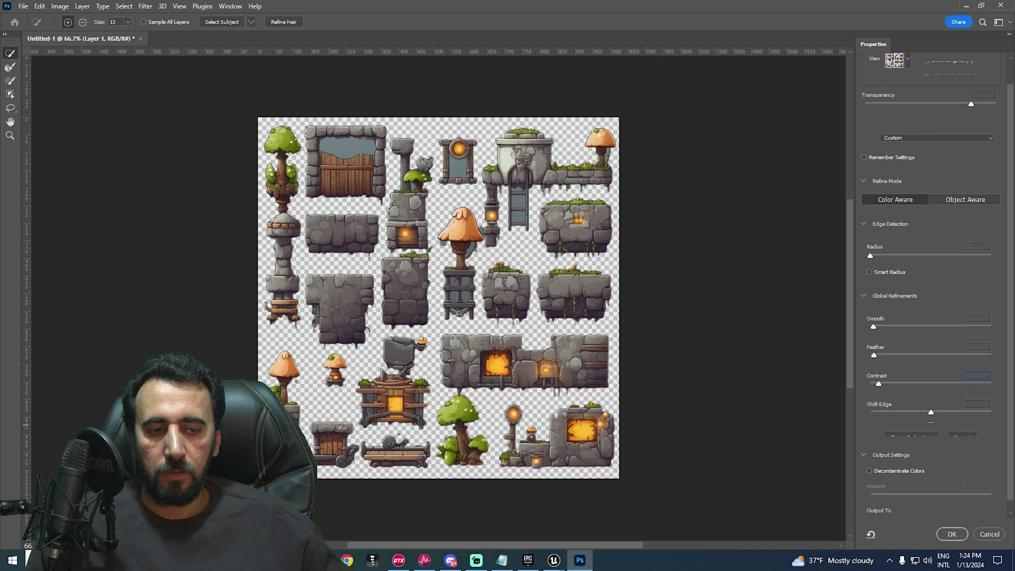
{"action": "left_click", "coordinate": [918, 513]}
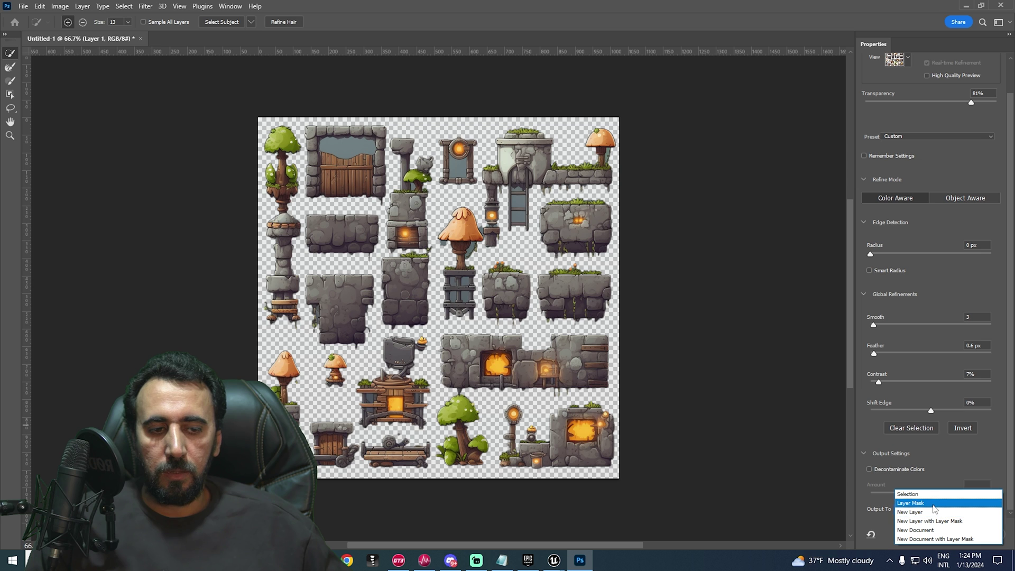
{"action": "left_click", "coordinate": [932, 504]}
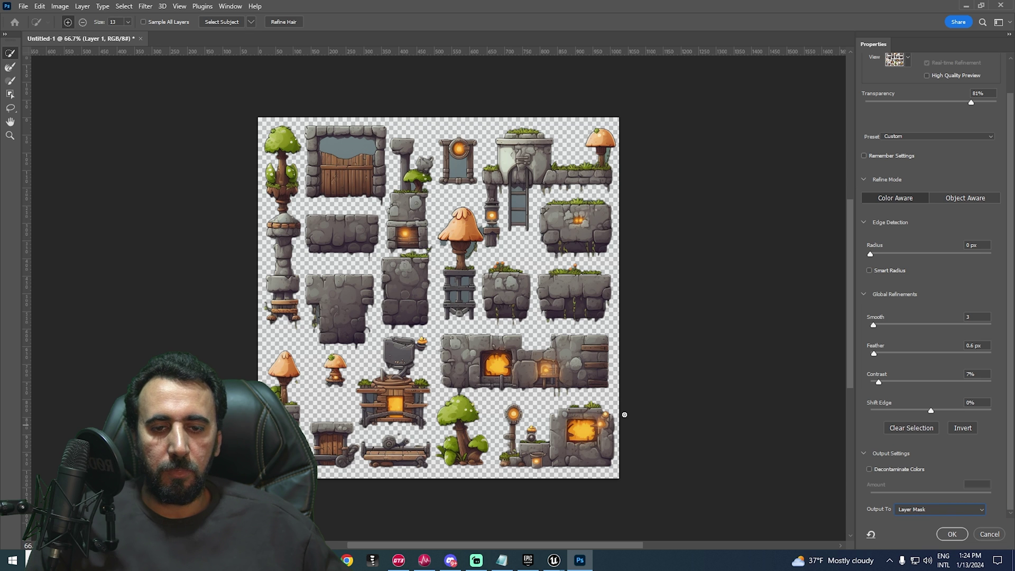
{"action": "left_click", "coordinate": [952, 534]}
Step: Examine the masked tiles up close for leftover gray backdrop inside and around them
{"action": "scroll", "coordinate": [438, 265], "scroll_direction": "up", "scroll_amount": 3, "text": "alt"}
{"action": "scroll", "coordinate": [437, 264], "scroll_direction": "down", "scroll_amount": 3, "text": "alt"}
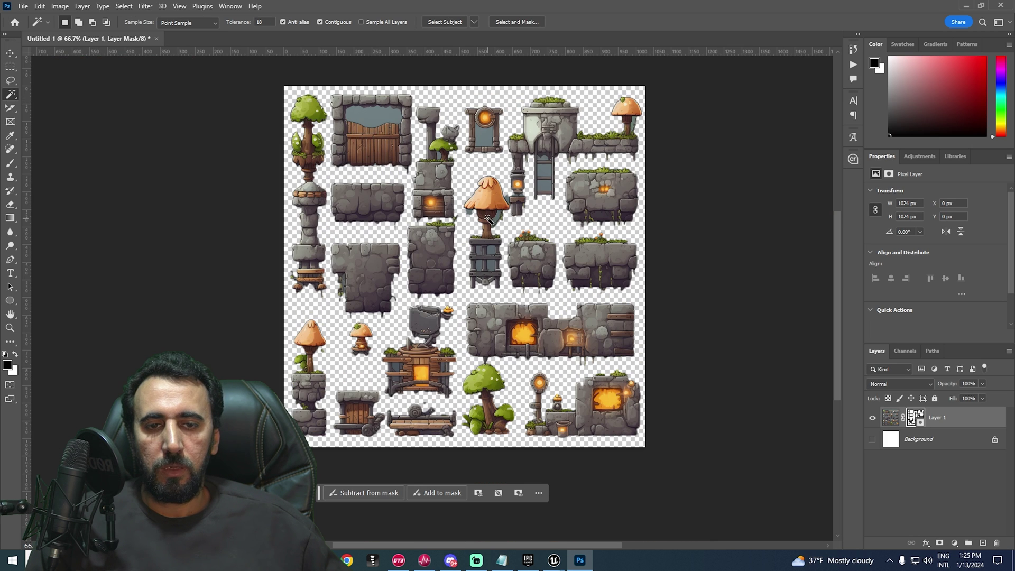
{"action": "key", "text": "e"}
{"action": "scroll", "coordinate": [384, 195], "scroll_direction": "up", "scroll_amount": 4, "text": "alt"}
{"action": "scroll", "coordinate": [383, 195], "scroll_direction": "down", "scroll_amount": 3, "text": "alt"}
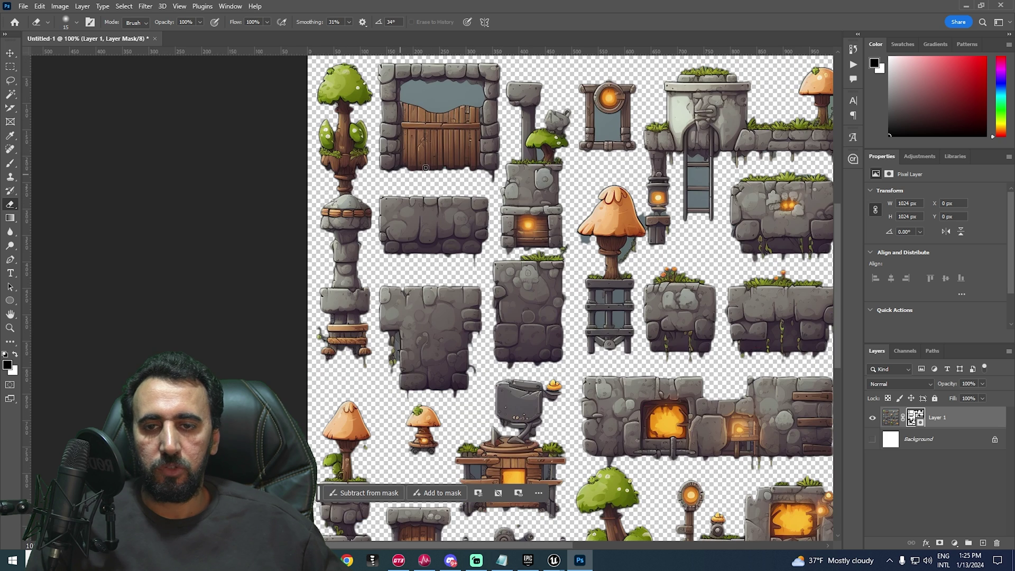
{"action": "scroll", "coordinate": [672, 173], "scroll_direction": "up", "scroll_amount": 2, "text": "alt"}
{"action": "scroll", "coordinate": [568, 238], "scroll_direction": "down", "scroll_amount": 1, "text": "alt"}
{"action": "scroll", "coordinate": [581, 212], "scroll_direction": "up", "scroll_amount": 3}
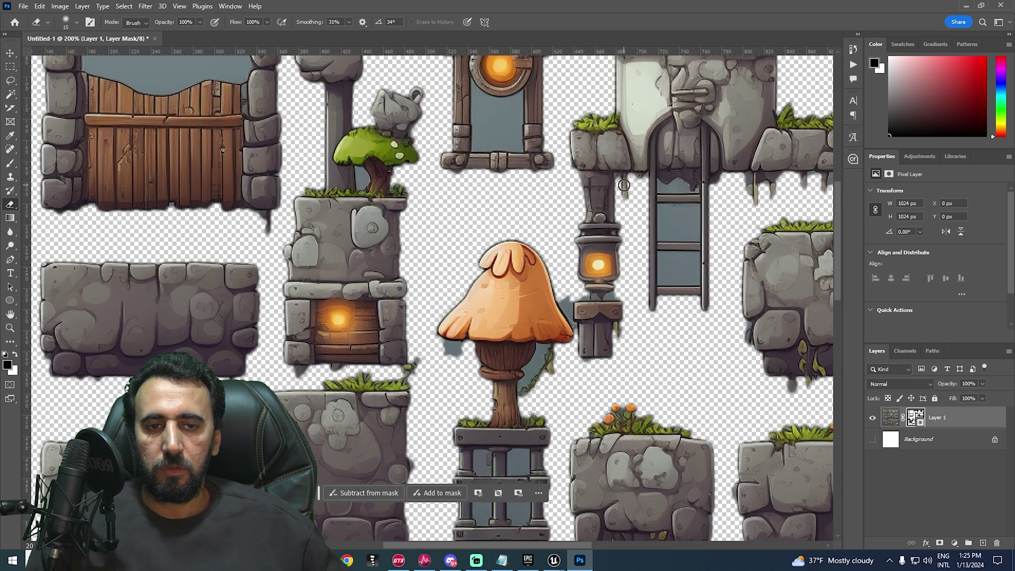
Step: Merge the masked Layer 1 with the hidden Background layer into a single layer
{"action": "key", "text": "shift+w"}
{"action": "left_click", "coordinate": [963, 440], "text": "shift"}
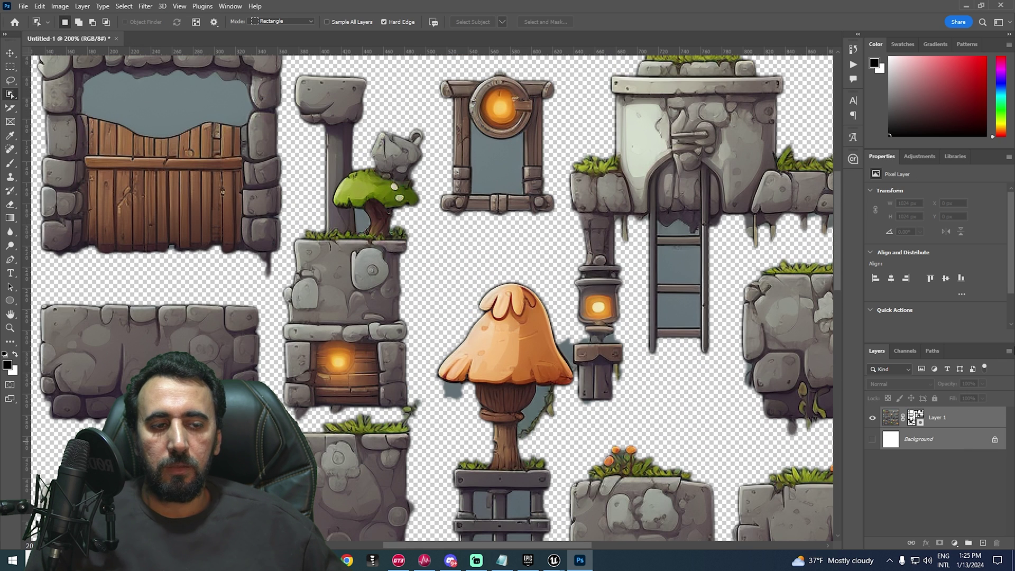
{"action": "left_click", "coordinate": [1009, 352]}
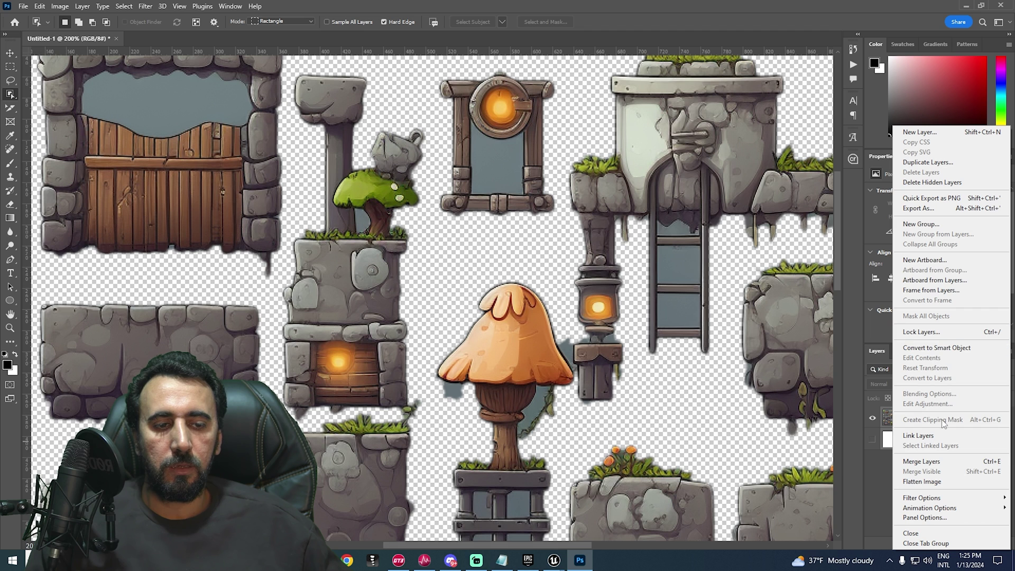
{"action": "left_click", "coordinate": [934, 463]}
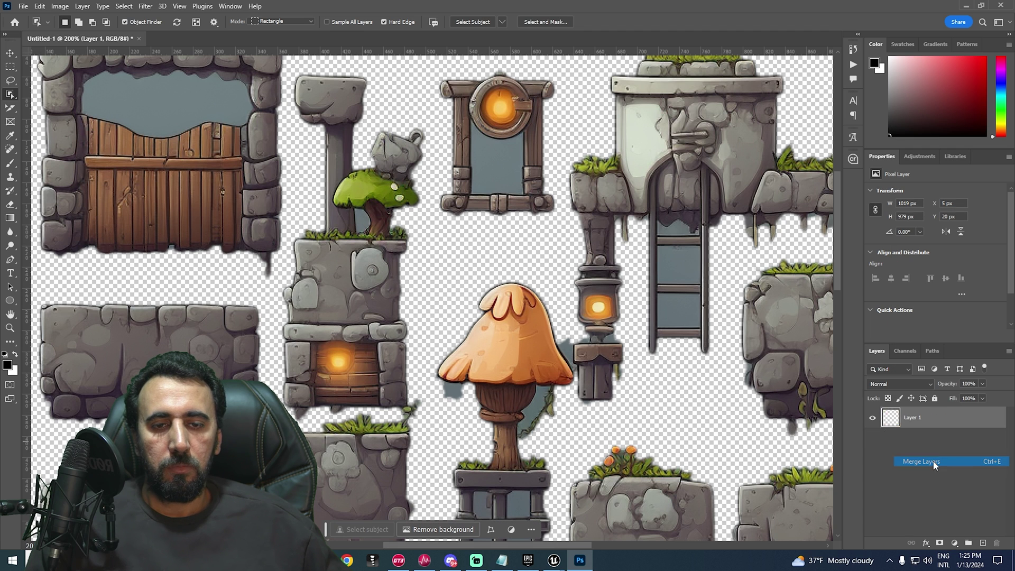
Step: Select the leftover gray areas in the gate opening, the lamp frame and the ladder gaps with the Magic Wand
{"action": "right_click", "coordinate": [9, 95]}
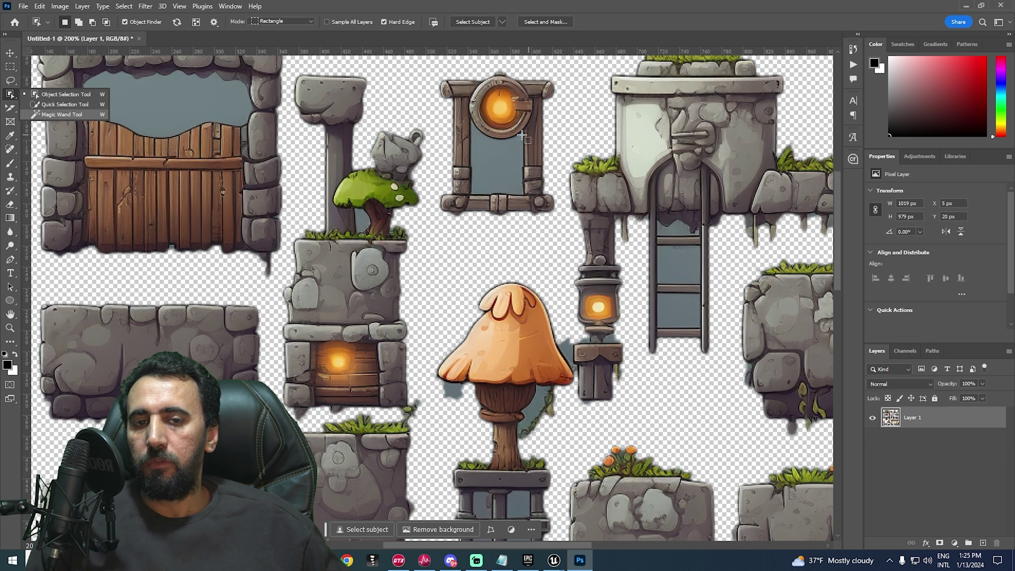
{"action": "scroll", "coordinate": [680, 302], "scroll_direction": "down", "scroll_amount": 2, "text": "alt"}
{"action": "scroll", "coordinate": [625, 294], "scroll_direction": "up", "scroll_amount": 2, "text": "alt"}
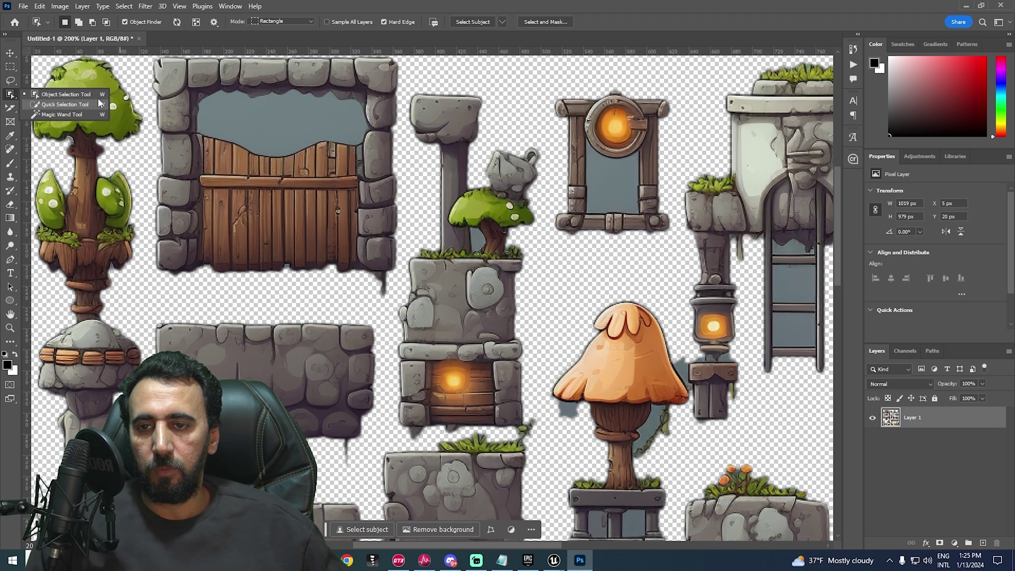
{"action": "left_click", "coordinate": [59, 115]}
{"action": "left_click", "coordinate": [262, 118]}
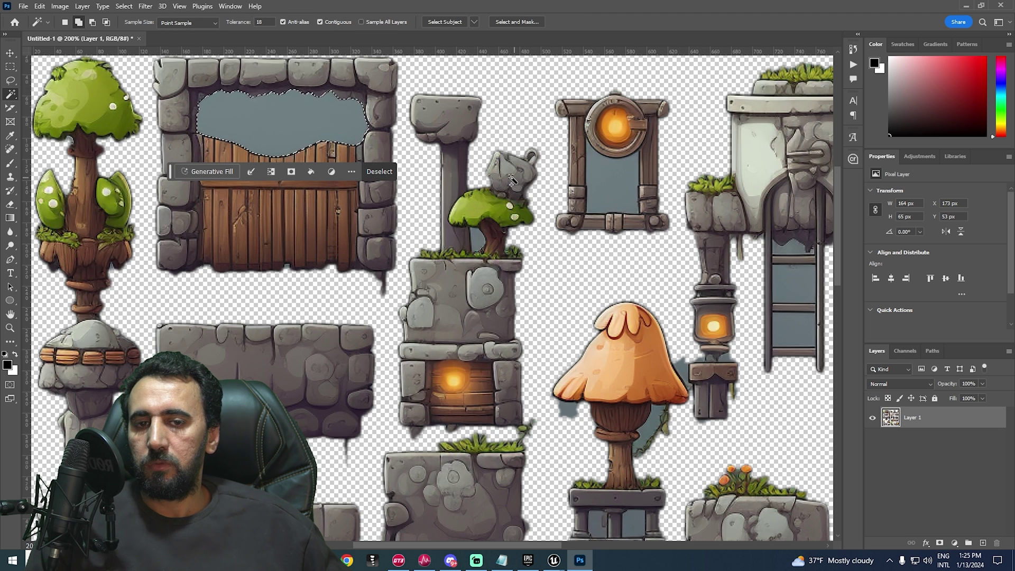
{"action": "left_click", "coordinate": [607, 178]}
{"action": "left_click", "coordinate": [782, 276]}
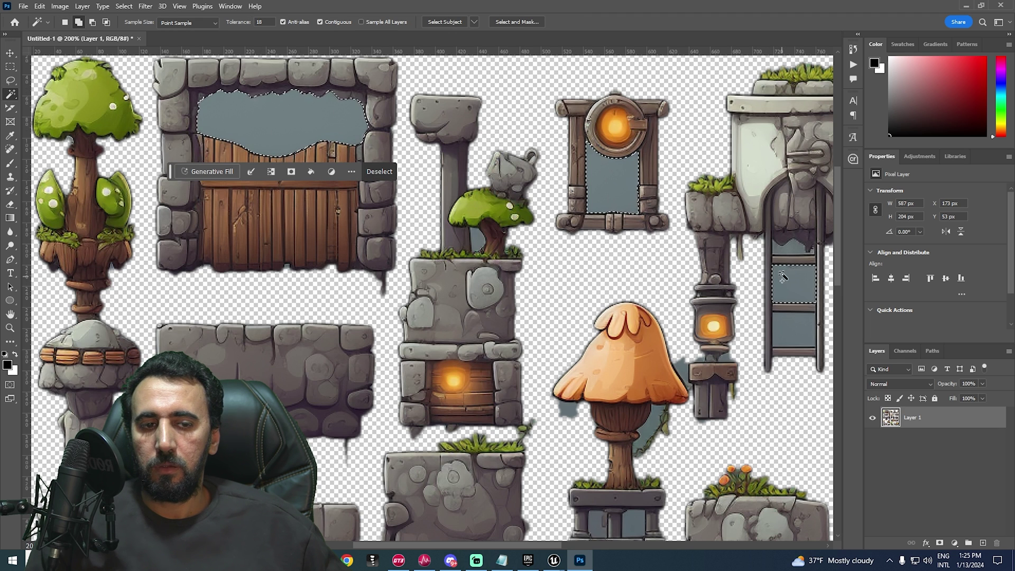
{"action": "left_click", "coordinate": [788, 249]}
{"action": "left_click", "coordinate": [796, 328]}
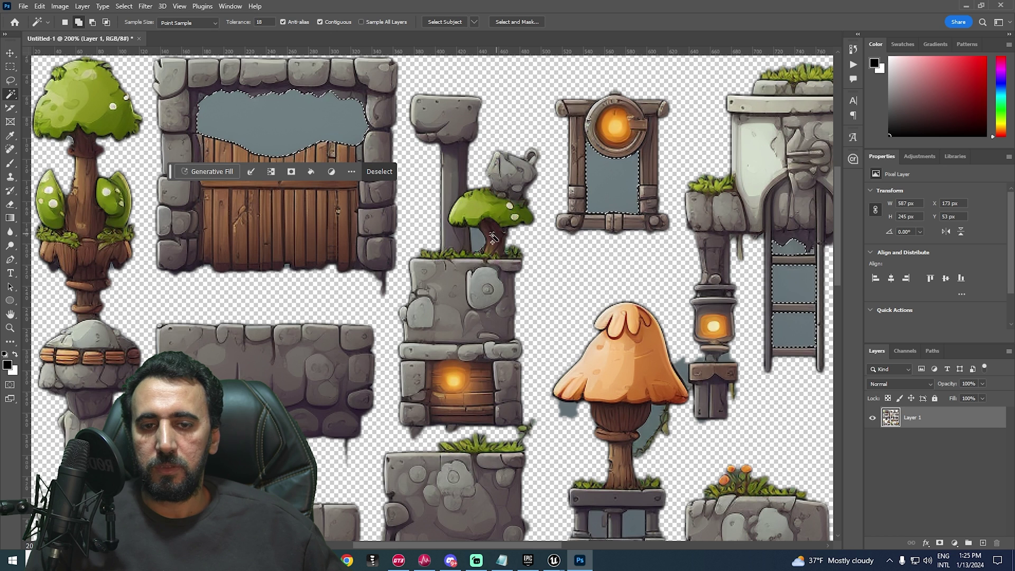
Step: Delete the selected gray areas from the tileset layer and clear the selection
{"action": "scroll", "coordinate": [480, 241], "scroll_direction": "down", "scroll_amount": 3, "text": "alt"}
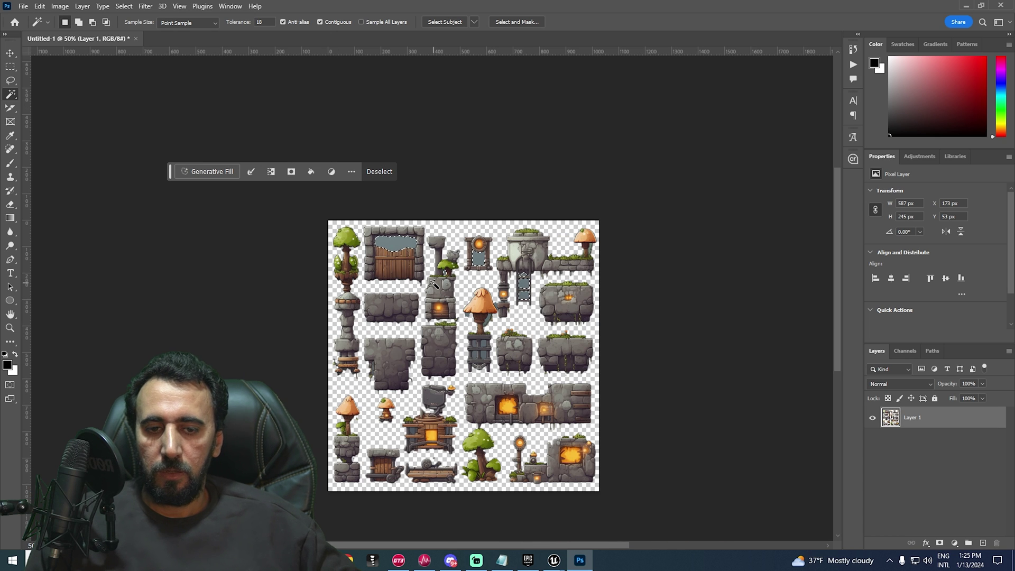
{"action": "scroll", "coordinate": [435, 285], "scroll_direction": "up", "scroll_amount": 2, "text": "alt"}
{"action": "scroll", "coordinate": [431, 287], "scroll_direction": "down", "scroll_amount": 1, "text": "alt"}
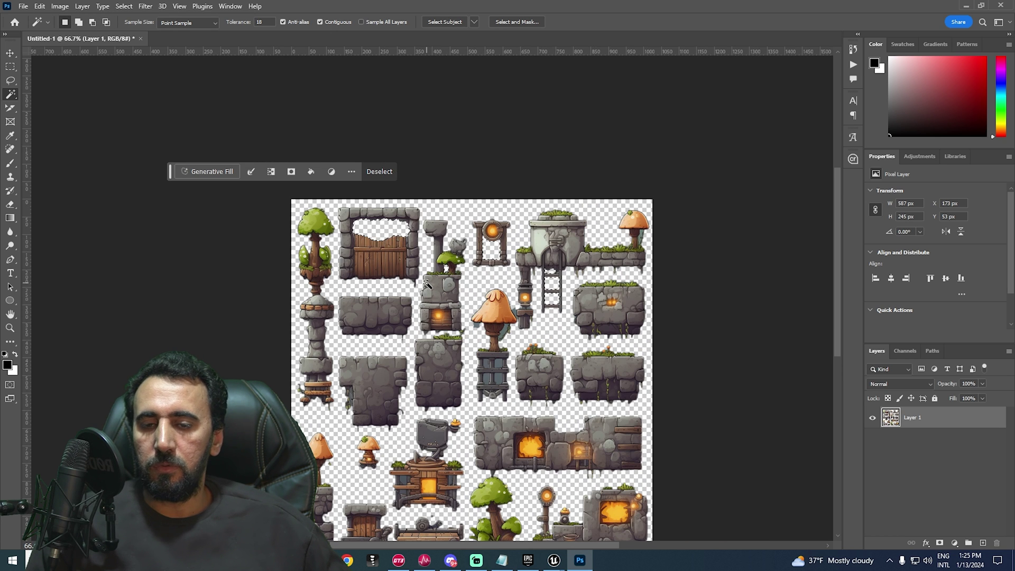
{"action": "key", "text": "ctrl+d"}
{"action": "scroll", "coordinate": [431, 286], "scroll_direction": "down", "scroll_amount": 2, "text": "alt"}
{"action": "scroll", "coordinate": [436, 275], "scroll_direction": "up", "scroll_amount": 3, "text": "alt"}
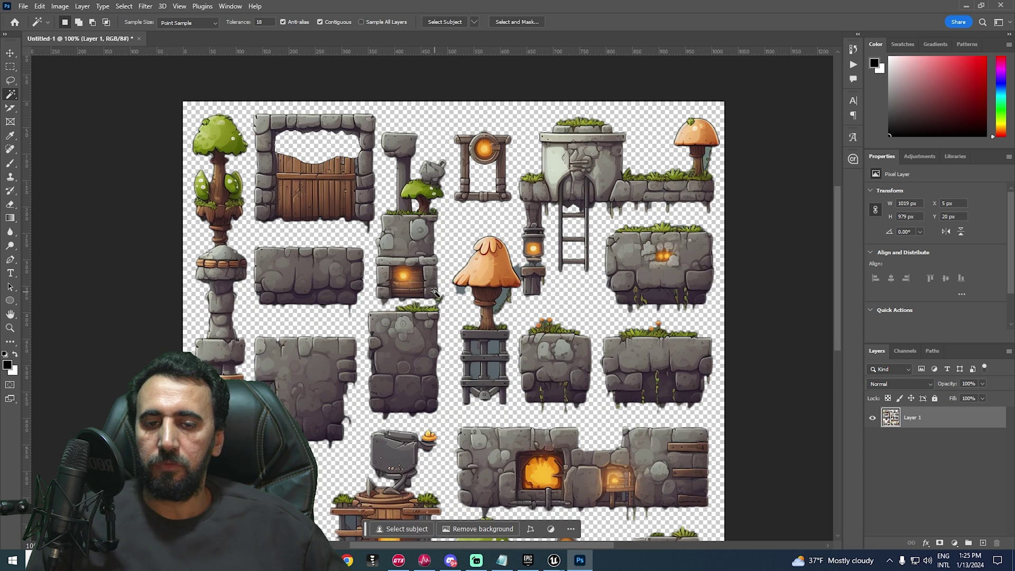
{"action": "scroll", "coordinate": [438, 272], "scroll_direction": "down", "scroll_amount": 1, "text": "alt"}
Step: Configure the grid preferences with black gridlines every 64 pixels and 1 subdivision
{"action": "left_click", "coordinate": [40, 6]}
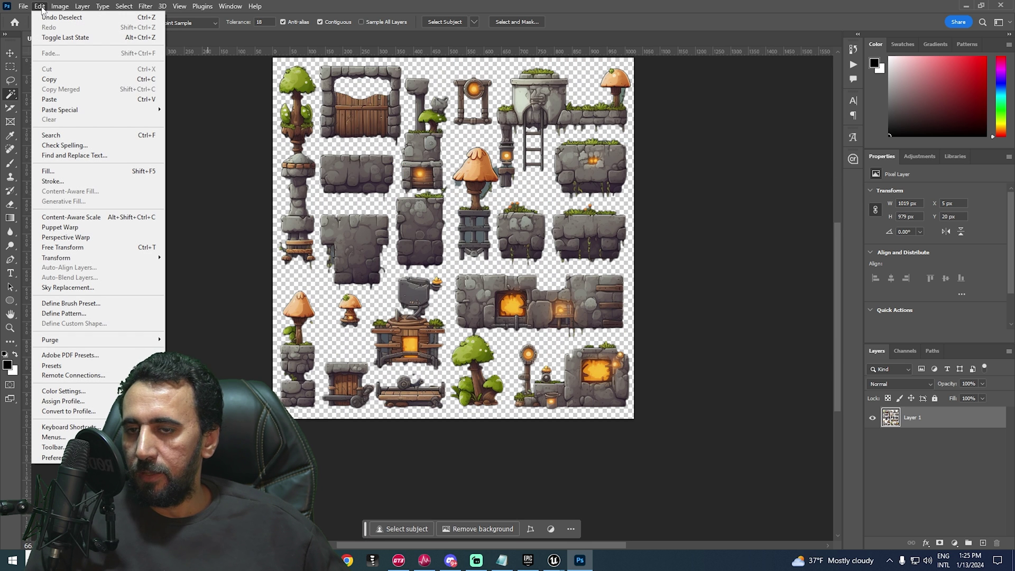
{"action": "mouse_move", "coordinate": [50, 458]}
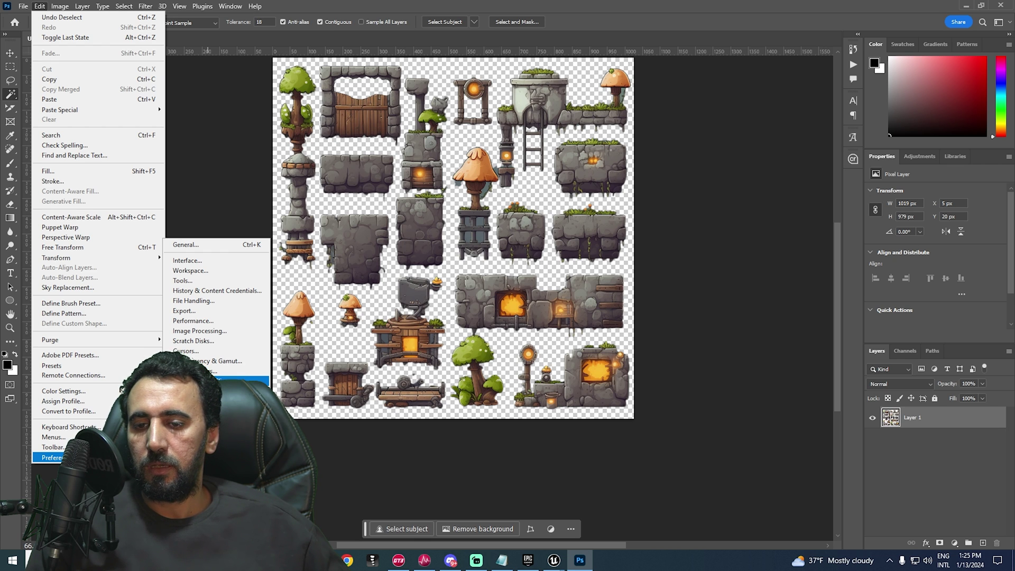
{"action": "left_click", "coordinate": [258, 371]}
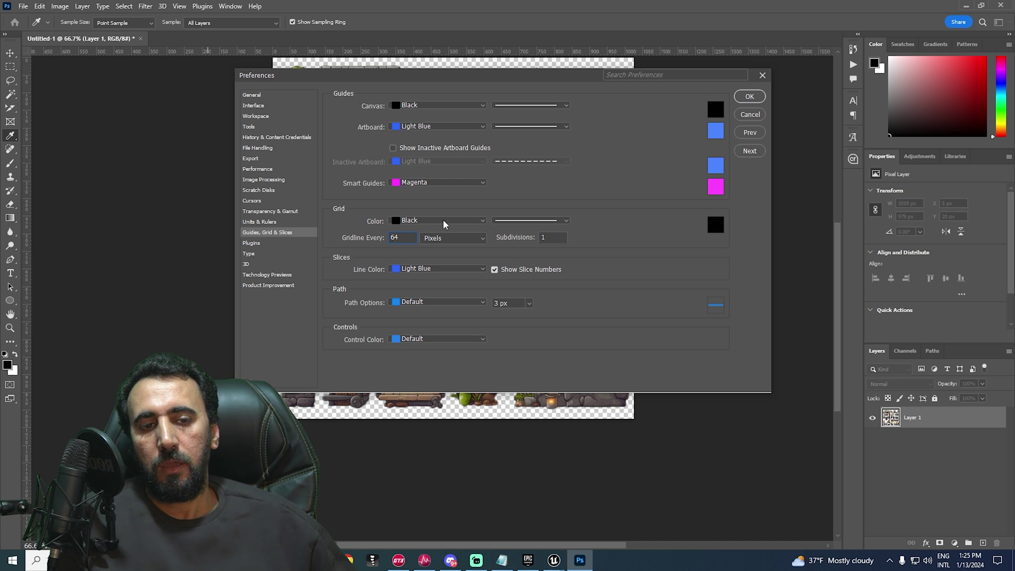
{"action": "left_click", "coordinate": [607, 75]}
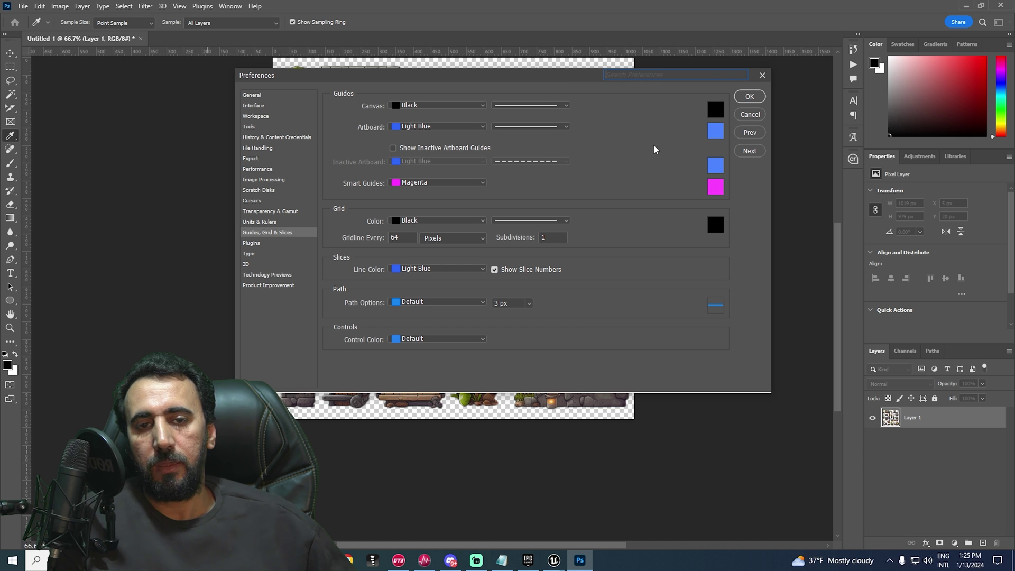
{"action": "left_click", "coordinate": [717, 225]}
{"action": "left_click_drag", "start_coordinate": [662, 272], "coordinate": [606, 295]}
{"action": "left_click", "coordinate": [857, 152]}
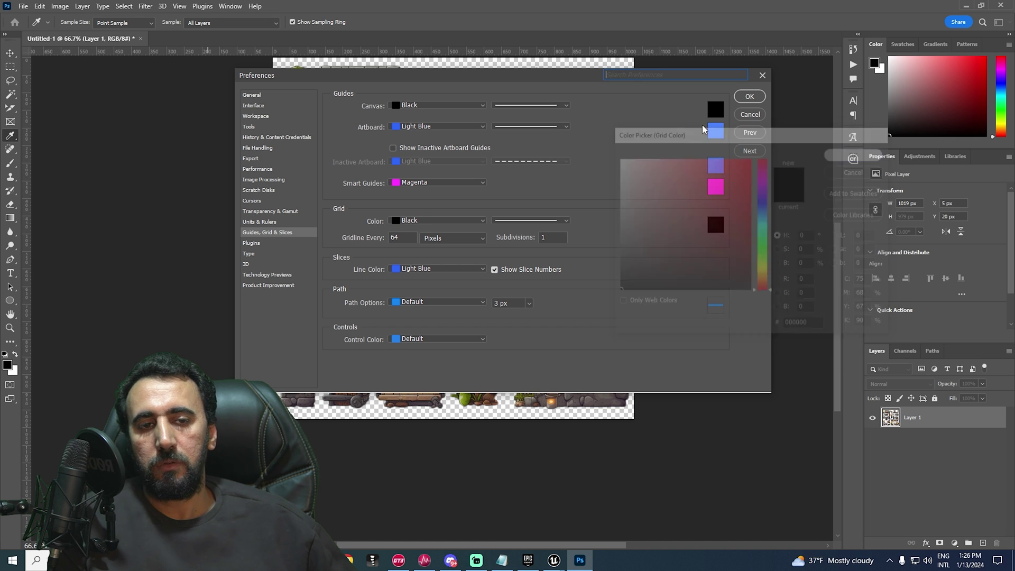
{"action": "left_click", "coordinate": [750, 97]}
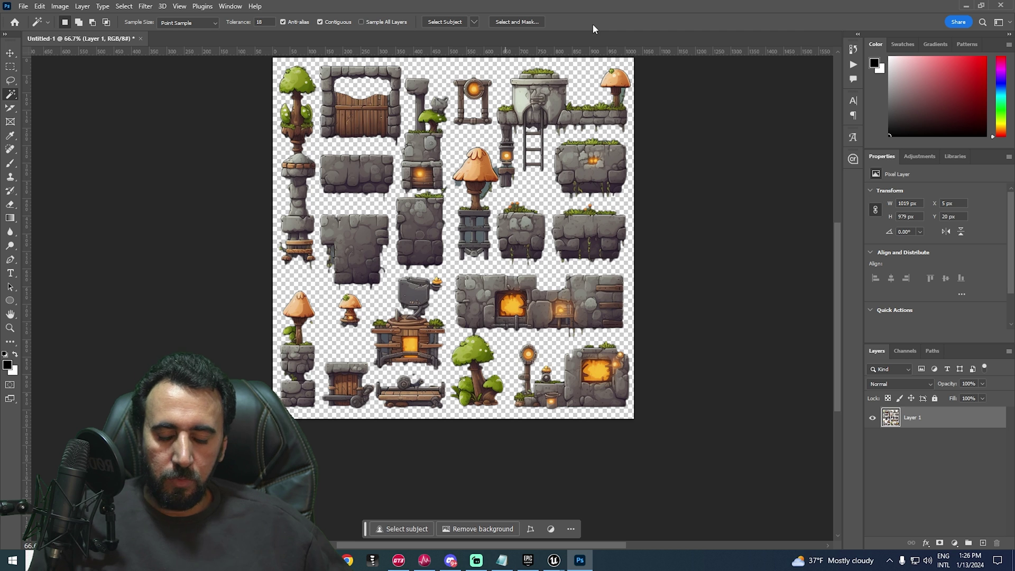
Step: Toggle the grid overlay on and off over the tileset, leaving it shown
{"action": "key", "text": "ctrl+apostrophe"}
{"action": "key", "text": "ctrl+apostrophe"}
{"action": "key", "text": "ctrl+apostrophe"}
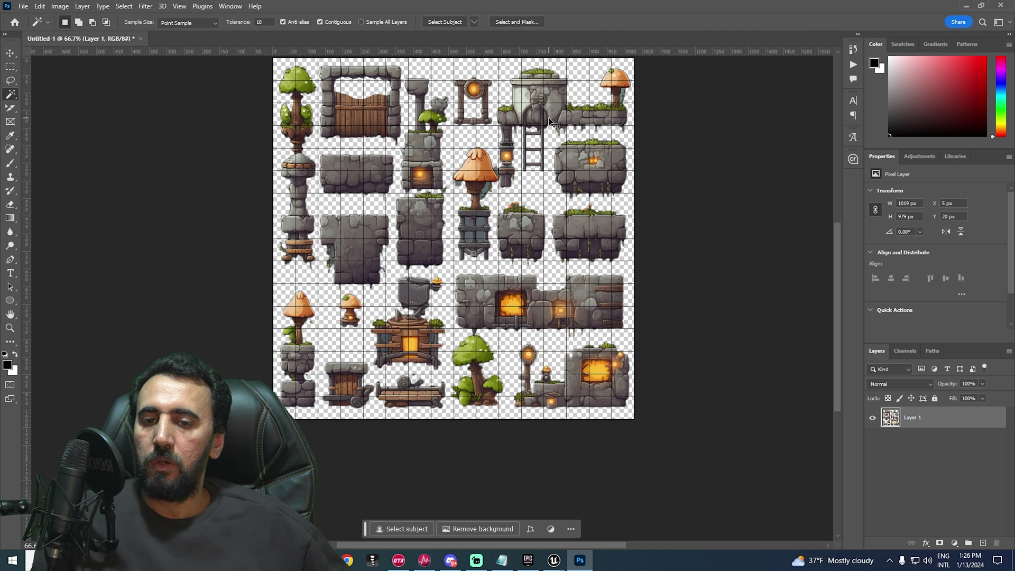
{"action": "key", "text": "ctrl+apostrophe"}
{"action": "key", "text": "ctrl+apostrophe"}
{"action": "key", "text": "ctrl+apostrophe"}
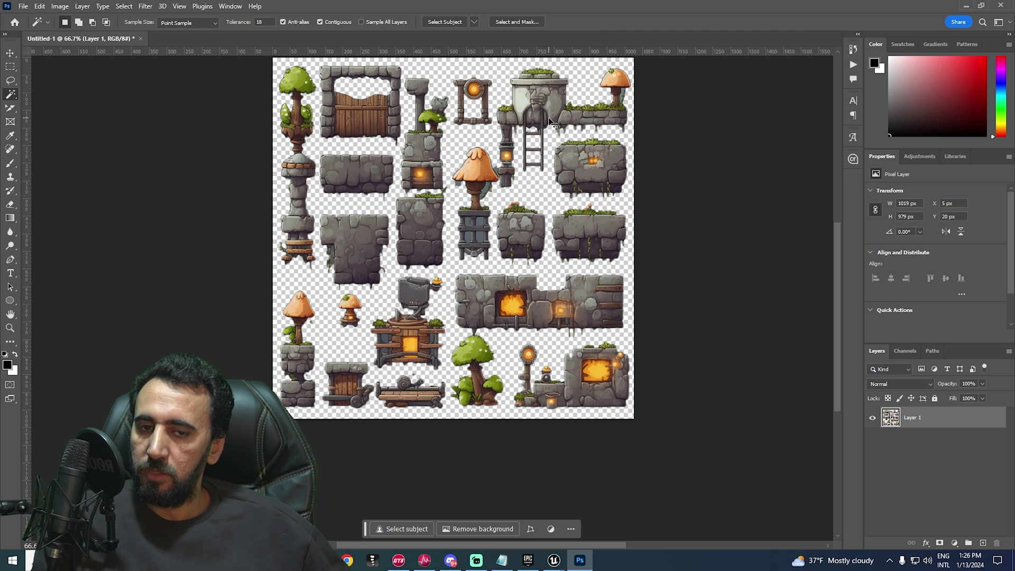
{"action": "key", "text": "ctrl+apostrophe"}
{"action": "key", "text": "ctrl+apostrophe"}
{"action": "key", "text": "ctrl+apostrophe"}
{"action": "key", "text": "ctrl+apostrophe"}
{"action": "key", "text": "ctrl+apostrophe"}
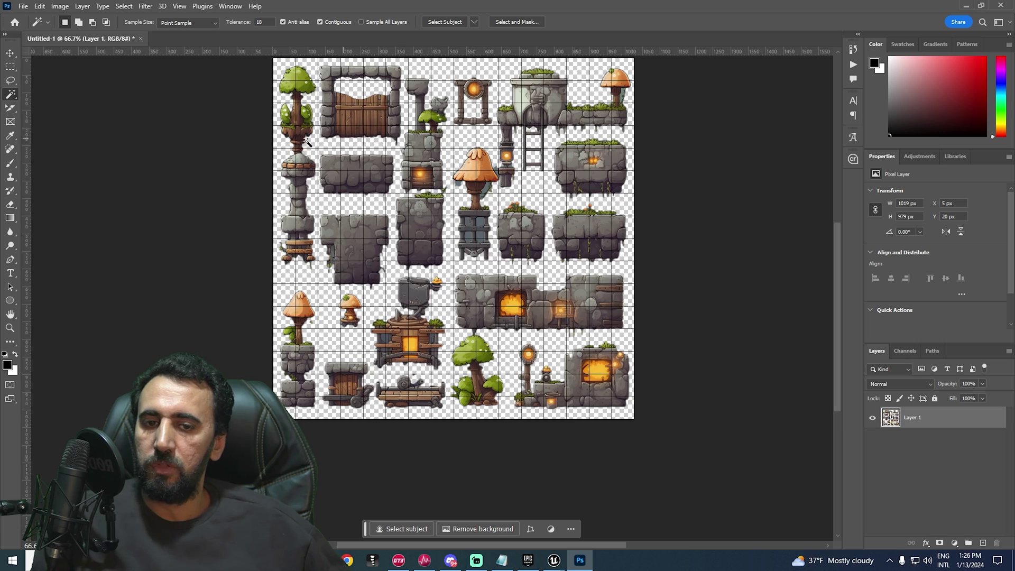
Step: Scale the whole tileset layer down proportionally to 93.82% so its pieces fit the grid cells better
{"action": "scroll", "coordinate": [265, 153], "scroll_direction": "up", "scroll_amount": 3, "text": "alt"}
{"action": "scroll", "coordinate": [263, 284], "scroll_direction": "down", "scroll_amount": 4, "text": "alt"}
{"action": "scroll", "coordinate": [264, 286], "scroll_direction": "up", "scroll_amount": 2, "text": "alt"}
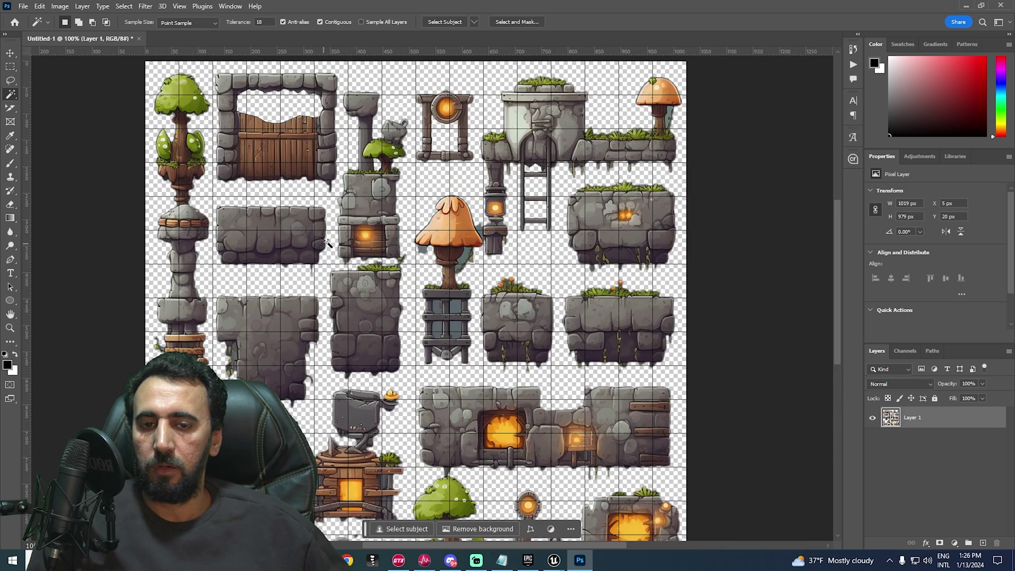
{"action": "scroll", "coordinate": [275, 238], "scroll_direction": "down", "scroll_amount": 1, "text": "alt"}
{"action": "scroll", "coordinate": [267, 234], "scroll_direction": "up", "scroll_amount": 1, "text": "alt"}
{"action": "scroll", "coordinate": [296, 240], "scroll_direction": "down", "scroll_amount": 1, "text": "alt"}
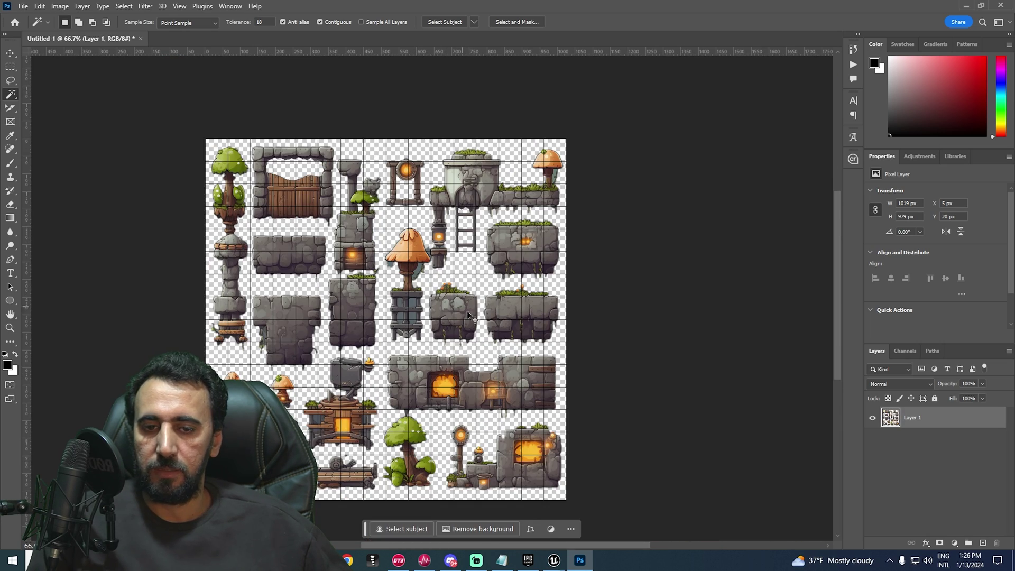
{"action": "key", "text": "ctrl+t"}
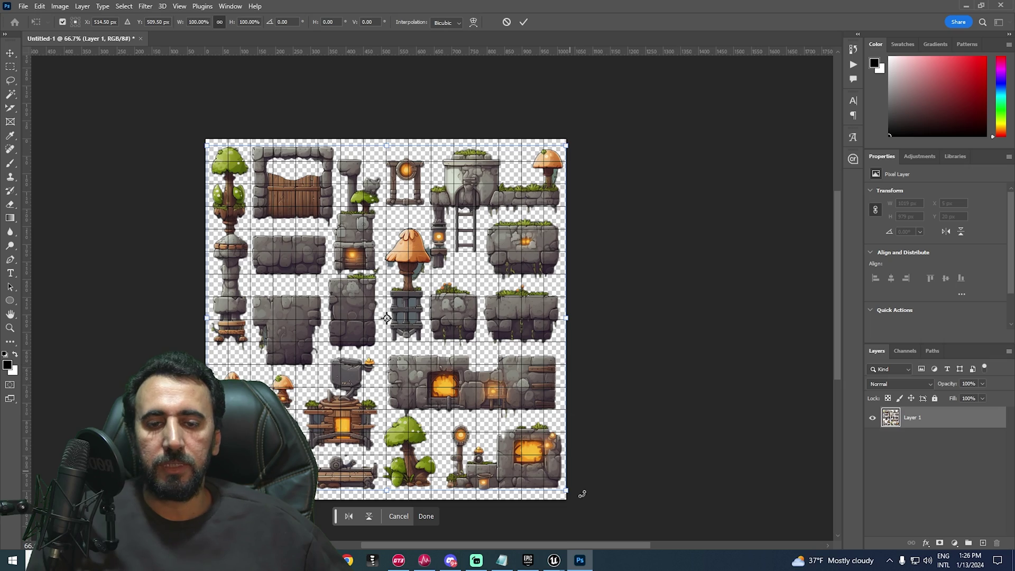
{"action": "left_click_drag", "start_coordinate": [566, 490], "coordinate": [557, 459]}
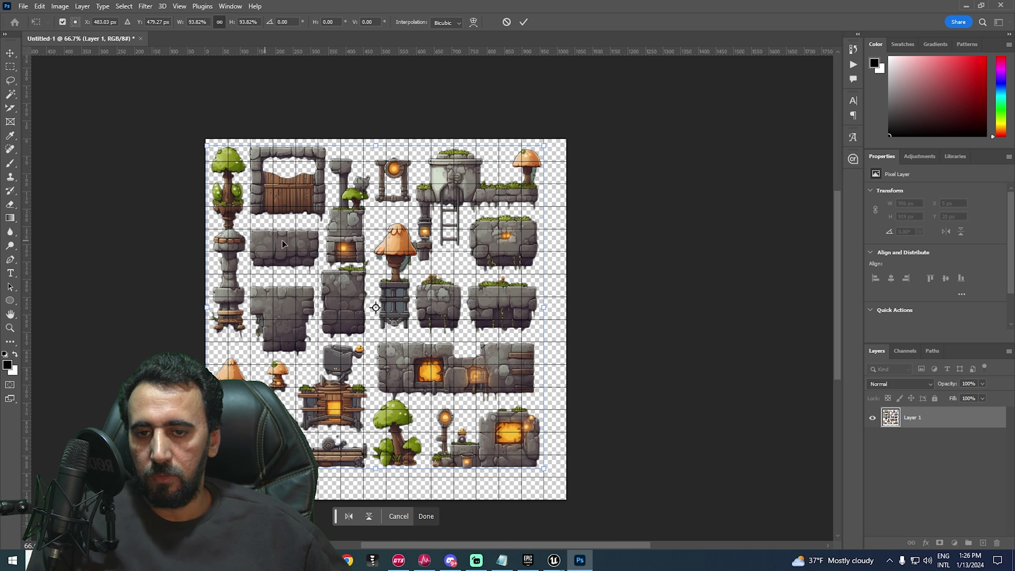
{"action": "scroll", "coordinate": [246, 234], "scroll_direction": "up", "scroll_amount": 2, "text": "alt"}
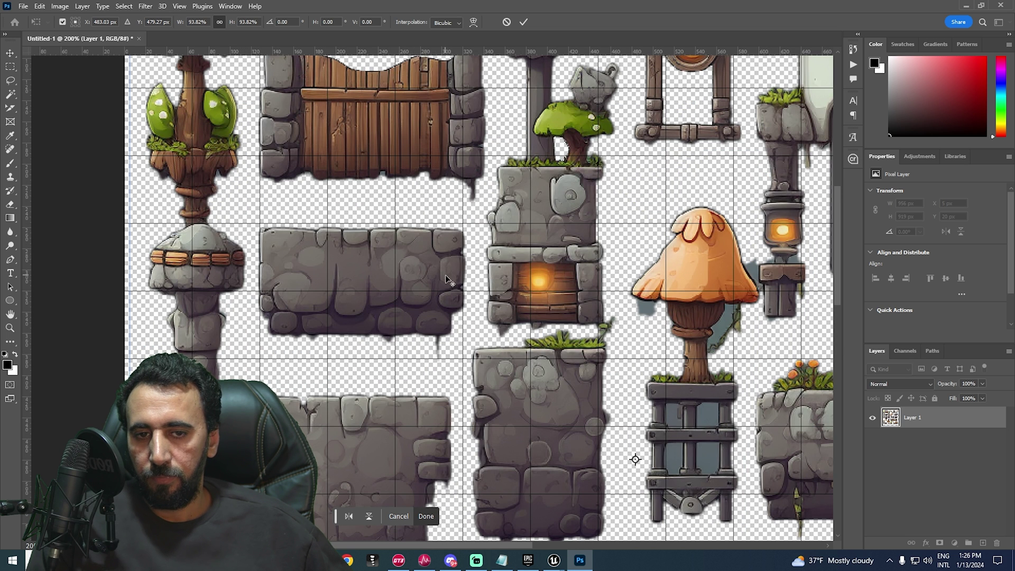
{"action": "scroll", "coordinate": [446, 275], "scroll_direction": "down", "scroll_amount": 7, "text": "alt"}
{"action": "scroll", "coordinate": [541, 370], "scroll_direction": "down", "scroll_amount": 1, "text": "alt"}
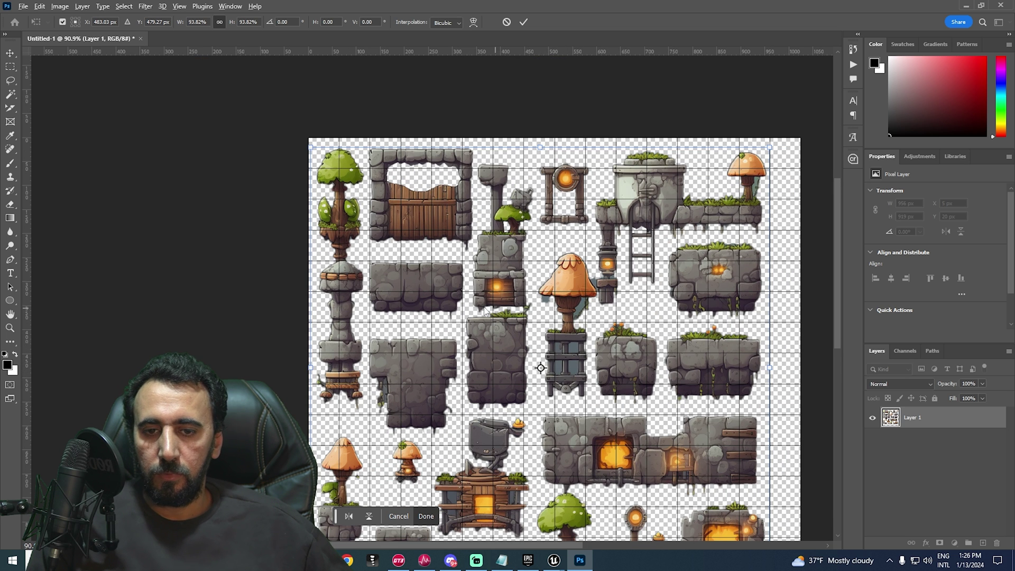
{"action": "key", "text": "alt+space"}
{"action": "key", "text": "Escape"}
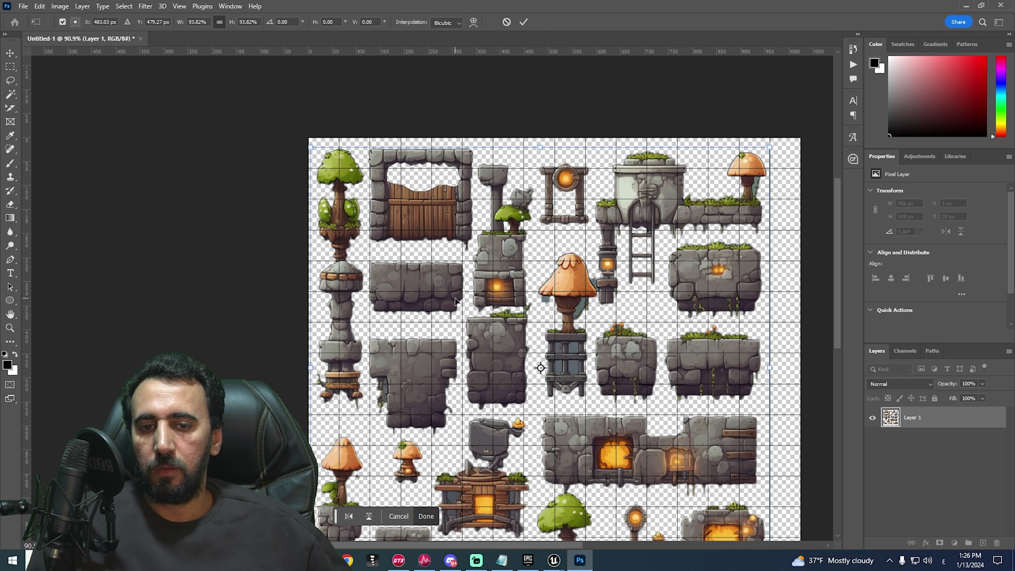
{"action": "key", "text": "Return"}
Step: Cut the tree-topped column out of the tileset with a rectangular selection and place it on its own layer at X 6 px, Y 20 px
{"action": "scroll", "coordinate": [380, 233], "scroll_direction": "up", "scroll_amount": 3, "text": "alt"}
{"action": "scroll", "coordinate": [345, 234], "scroll_direction": "down", "scroll_amount": 3, "text": "alt"}
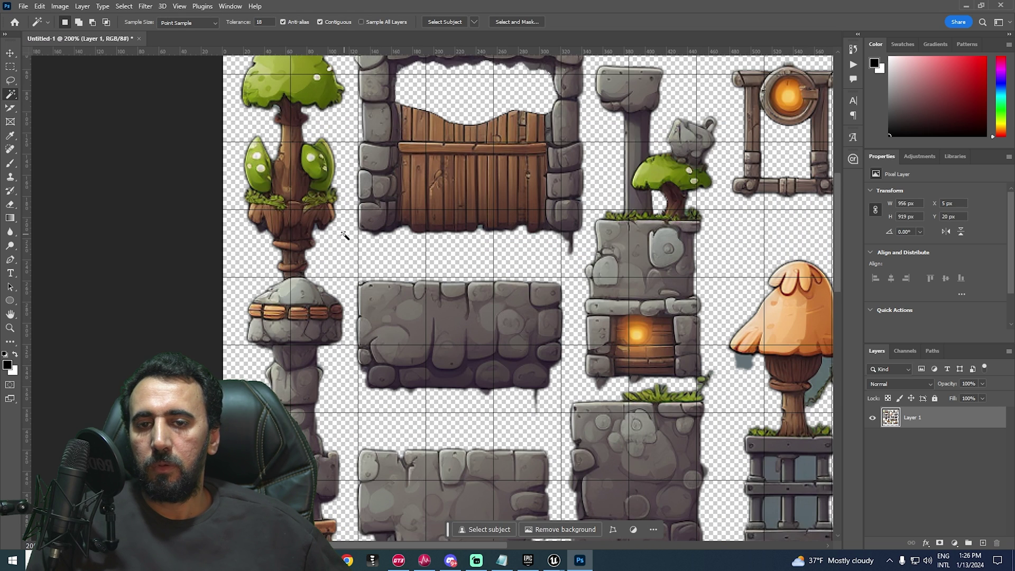
{"action": "scroll", "coordinate": [342, 302], "scroll_direction": "up", "scroll_amount": 2, "text": "alt"}
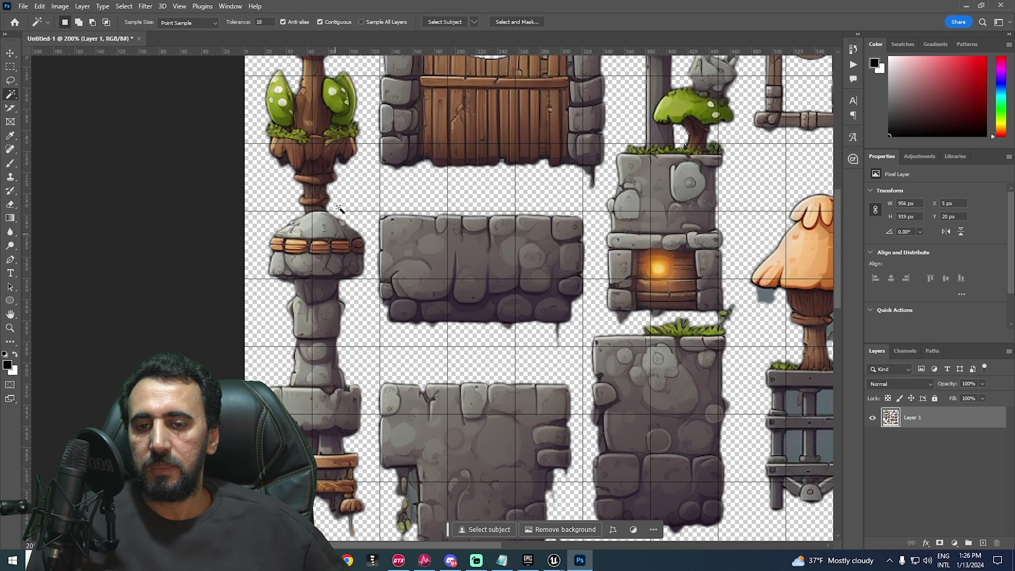
{"action": "scroll", "coordinate": [351, 331], "scroll_direction": "down", "scroll_amount": 4, "text": "alt"}
{"action": "scroll", "coordinate": [352, 242], "scroll_direction": "up", "scroll_amount": 2, "text": "alt"}
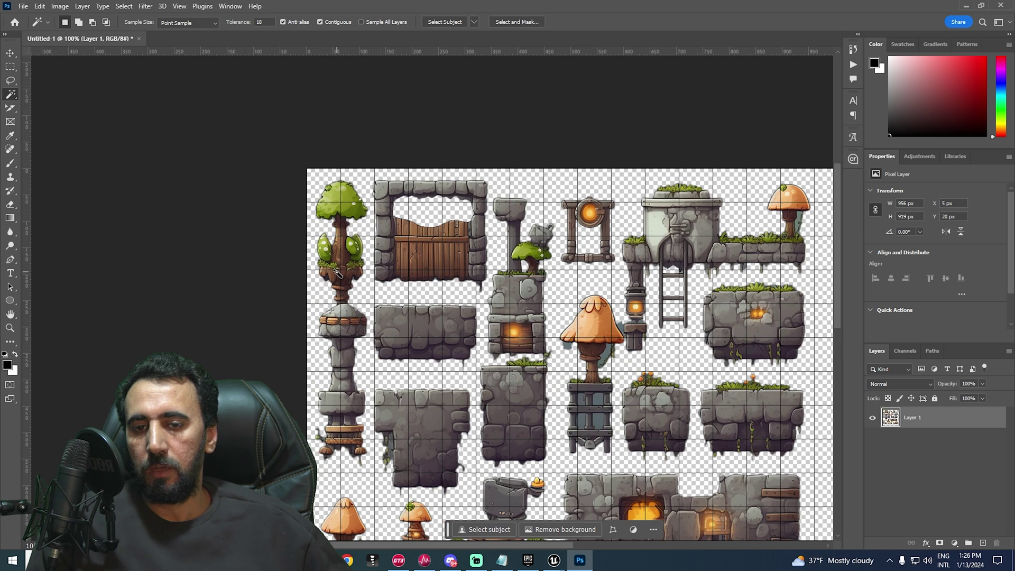
{"action": "scroll", "coordinate": [344, 259], "scroll_direction": "down", "scroll_amount": 2}
{"action": "key", "text": "m"}
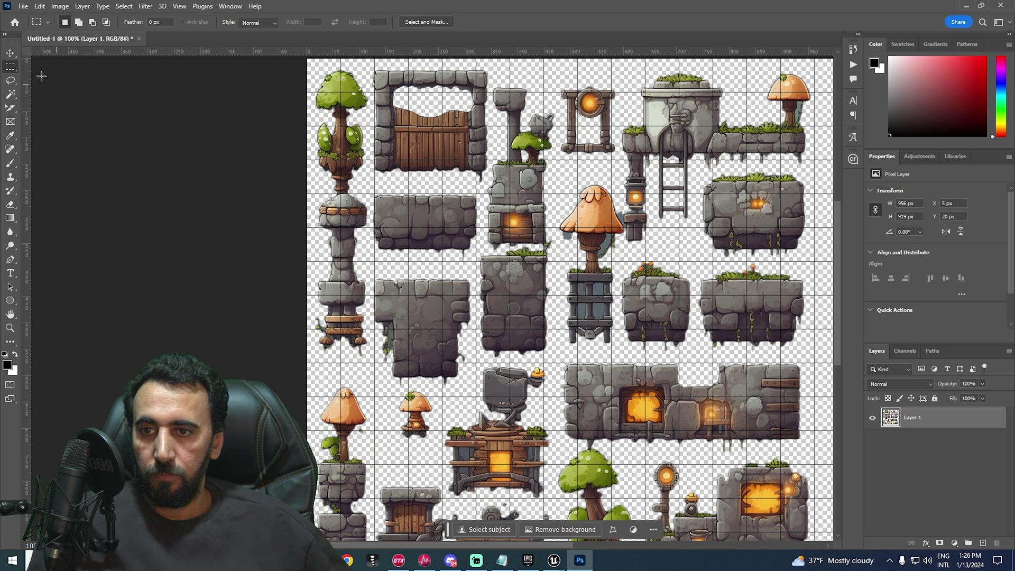
{"action": "scroll", "coordinate": [281, 77], "scroll_direction": "up", "scroll_amount": 1}
{"action": "left_click_drag", "start_coordinate": [307, 83], "coordinate": [372, 398]}
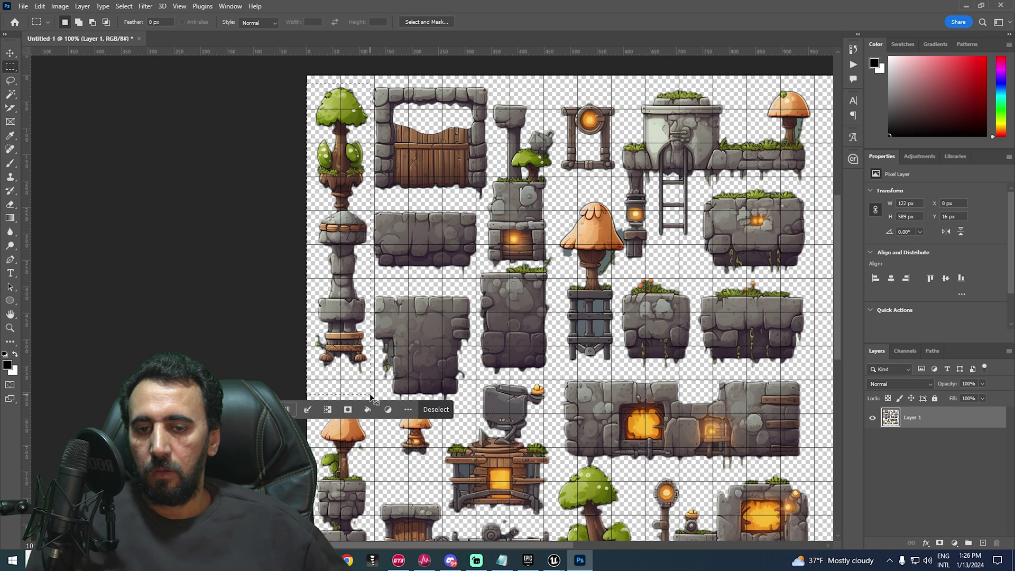
{"action": "key", "text": "Delete"}
{"action": "key", "text": "ctrl+d"}
{"action": "key", "text": "ctrl+v"}
{"action": "key", "text": "v"}
{"action": "left_click_drag", "start_coordinate": [581, 218], "coordinate": [351, 125]}
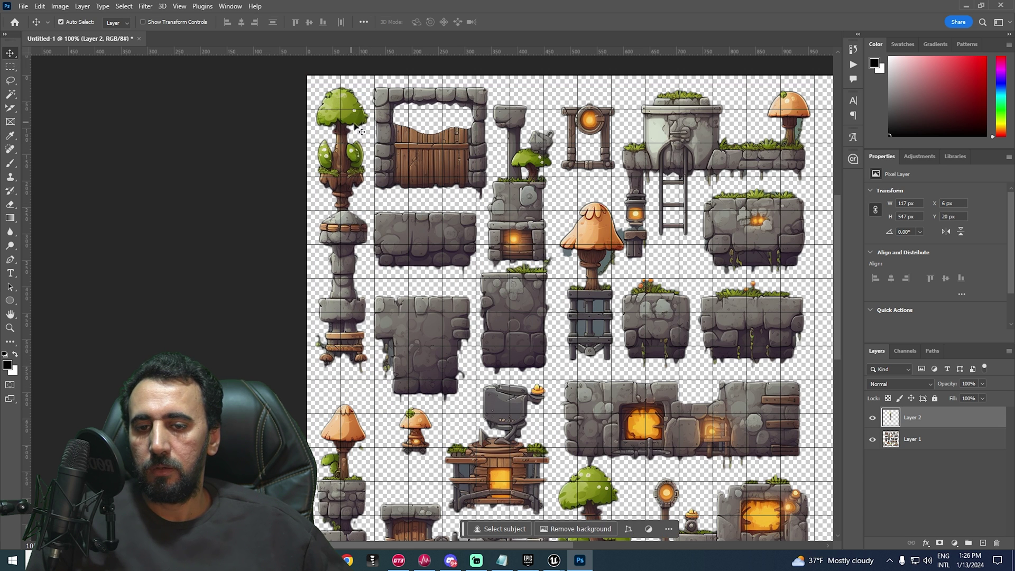
Step: Shift the remaining tileset to X 22 px, Y 0 px, and move the wooden gate onto its own layer at the same grid lines
{"action": "left_click_drag", "start_coordinate": [411, 138], "coordinate": [433, 117]}
{"action": "scroll", "coordinate": [451, 177], "scroll_direction": "up", "scroll_amount": 7, "text": "alt"}
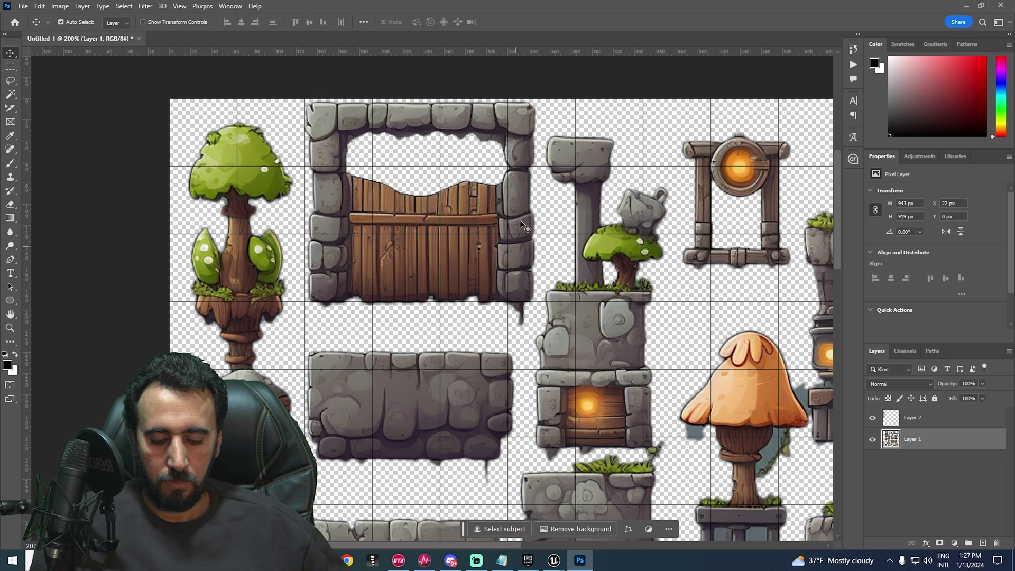
{"action": "key", "text": "m"}
{"action": "left_click_drag", "start_coordinate": [540, 98], "coordinate": [306, 332]}
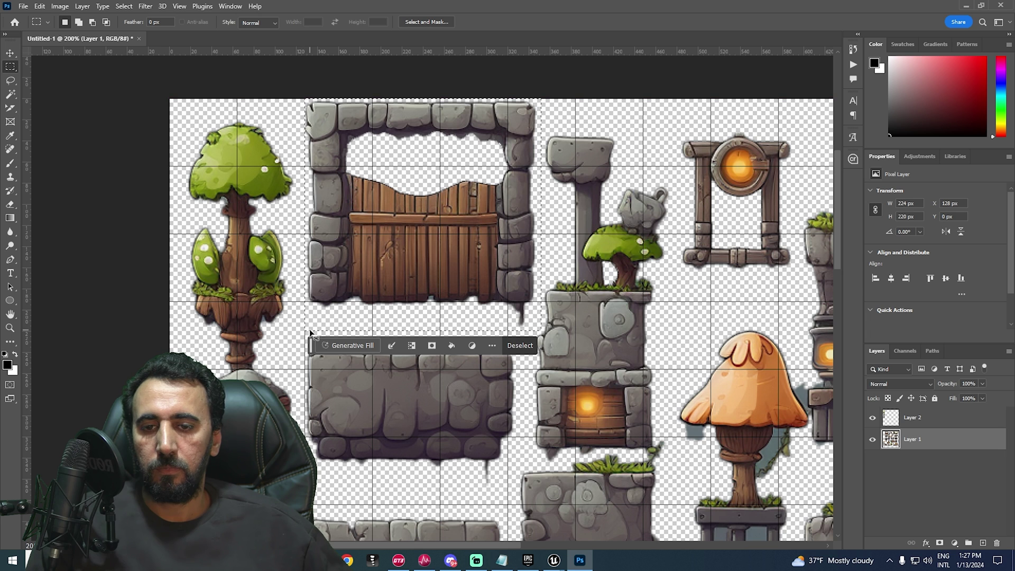
{"action": "key", "text": "ctrl+x"}
{"action": "key", "text": "ctrl+v"}
{"action": "key", "text": "v"}
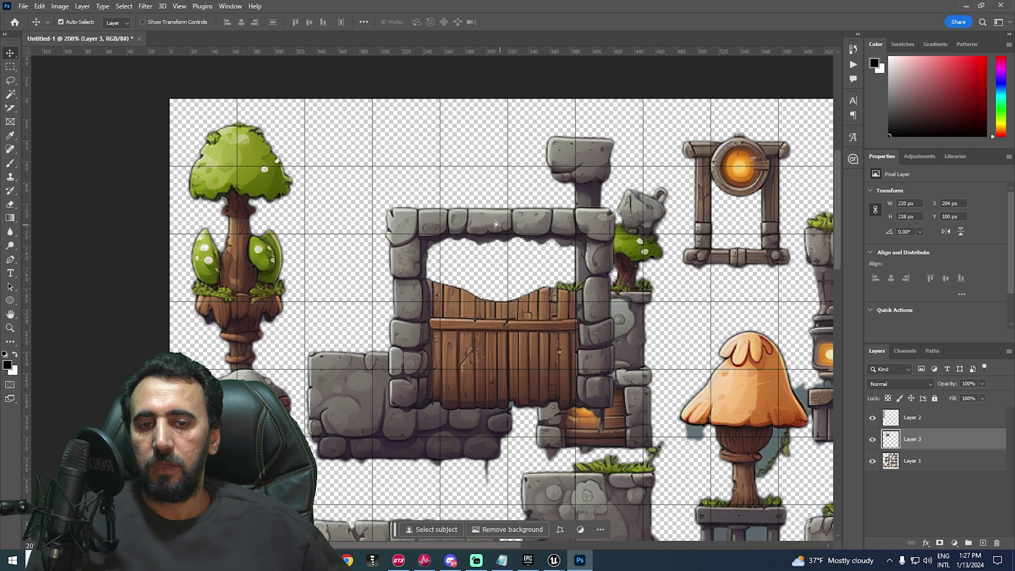
{"action": "left_click_drag", "start_coordinate": [495, 221], "coordinate": [415, 114]}
Step: Resize the gate to 192 px wide and 208 px high, and move it up 2 px
{"action": "key", "text": "ctrl+t"}
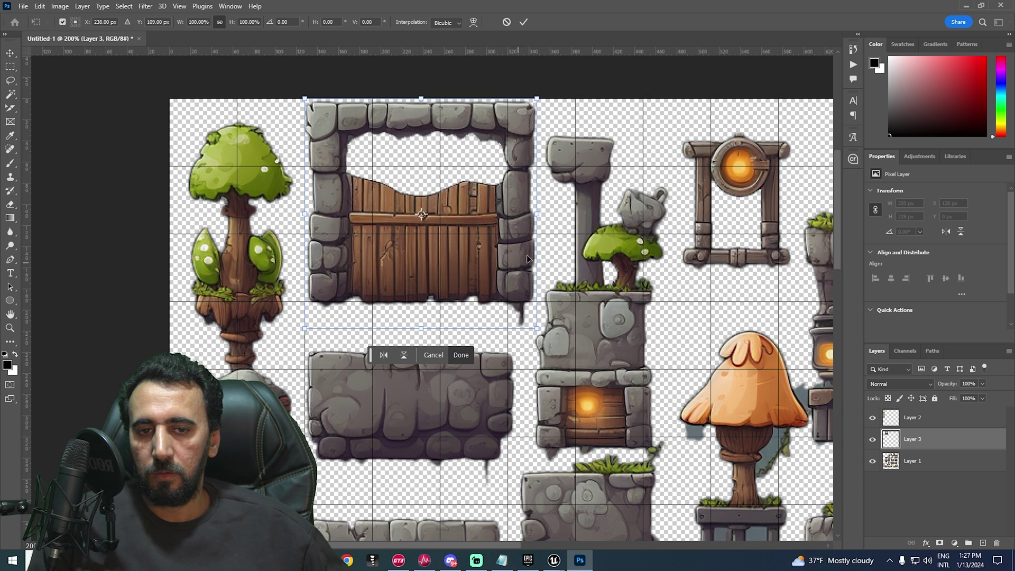
{"action": "left_click_drag", "start_coordinate": [541, 213], "coordinate": [510, 213]}
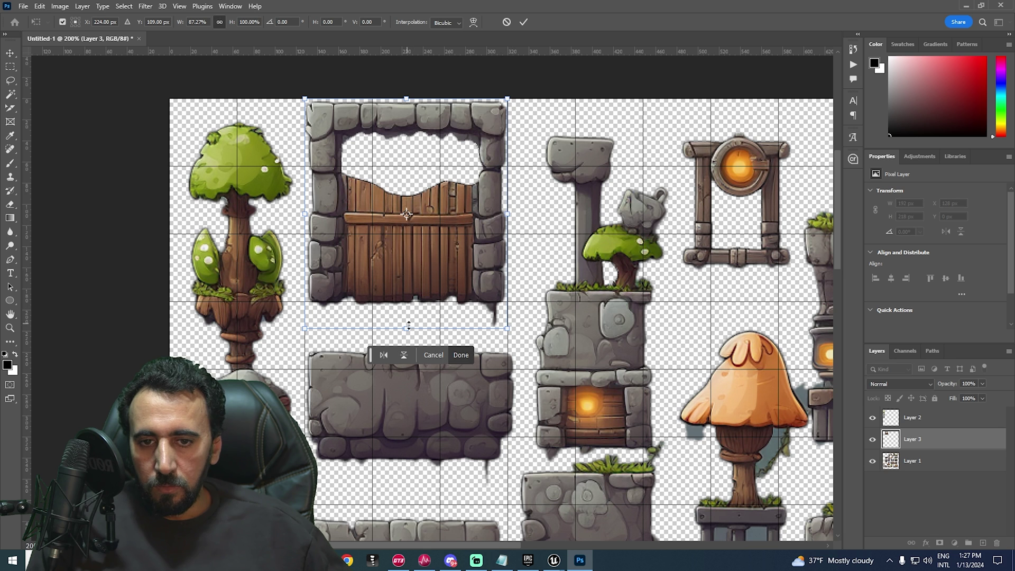
{"action": "left_click_drag", "start_coordinate": [406, 329], "coordinate": [411, 320]}
{"action": "key", "text": "Return"}
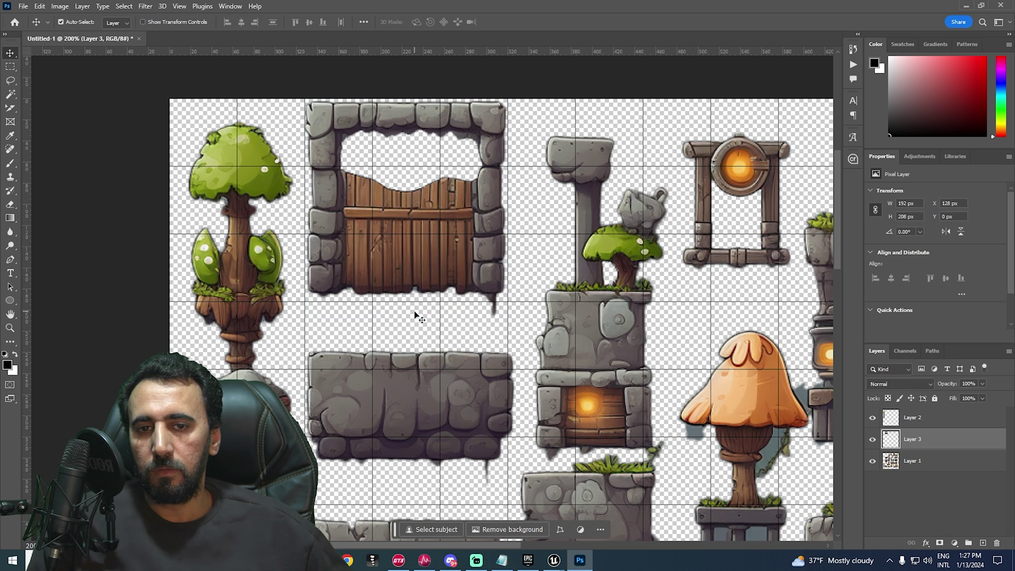
{"action": "scroll", "coordinate": [413, 127], "scroll_direction": "up", "scroll_amount": 2, "text": "alt"}
{"action": "left_click_drag", "start_coordinate": [414, 111], "coordinate": [413, 100]}
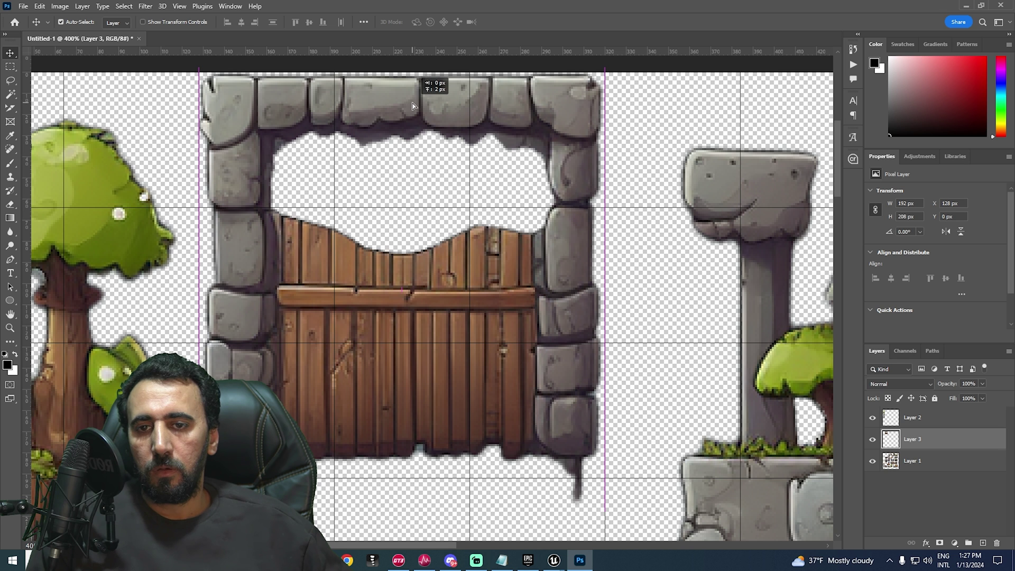
Step: Erase the dark drip hanging below the gate's lower corner
{"action": "scroll", "coordinate": [431, 265], "scroll_direction": "down", "scroll_amount": 1, "text": "alt"}
{"action": "scroll", "coordinate": [435, 312], "scroll_direction": "down", "scroll_amount": 3}
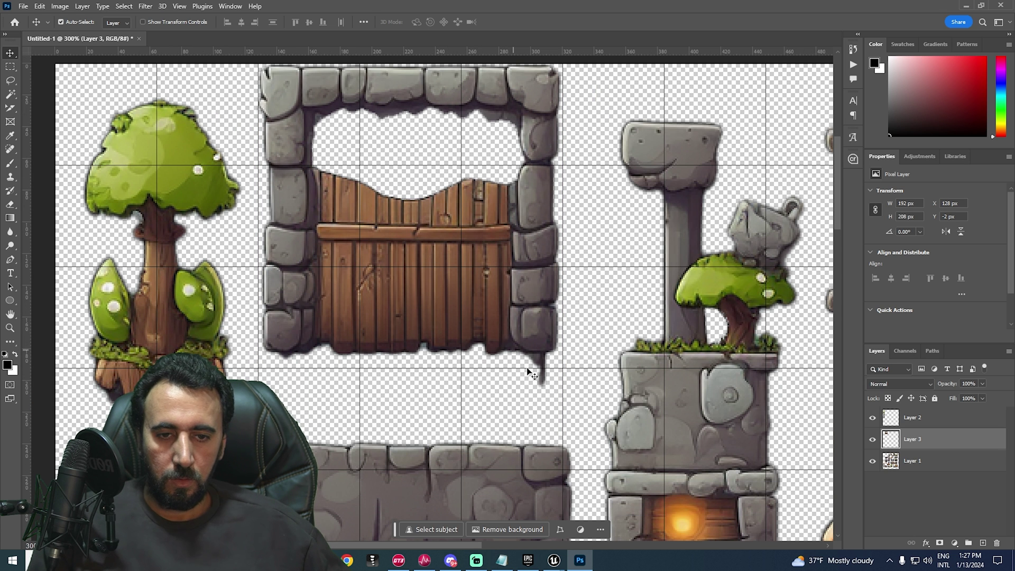
{"action": "key", "text": "e"}
{"action": "key", "text": "v"}
{"action": "scroll", "coordinate": [494, 404], "scroll_direction": "down", "scroll_amount": 1, "text": "alt"}
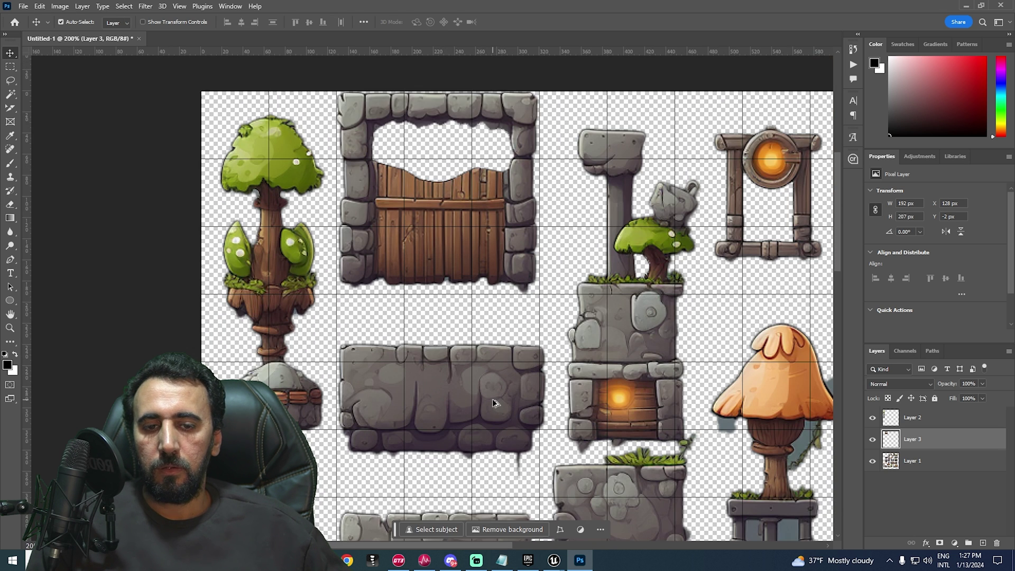
Step: Cut the wide stone block below the gate out of Layer 1 with a rectangular selection and paste it on its own layer
{"action": "scroll", "coordinate": [508, 370], "scroll_direction": "down", "scroll_amount": 3}
{"action": "key", "text": "m"}
{"action": "left_click_drag", "start_coordinate": [553, 258], "coordinate": [335, 416]}
{"action": "key", "text": "ctrl+x"}
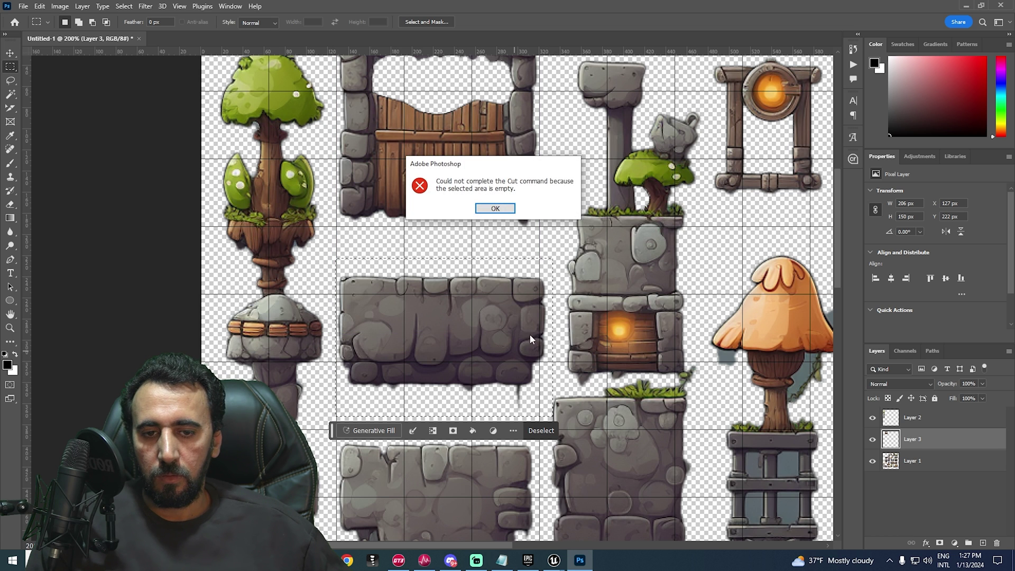
{"action": "key", "text": "Return"}
{"action": "left_click", "coordinate": [925, 465]}
{"action": "key", "text": "ctrl+x"}
{"action": "key", "text": "ctrl+v"}
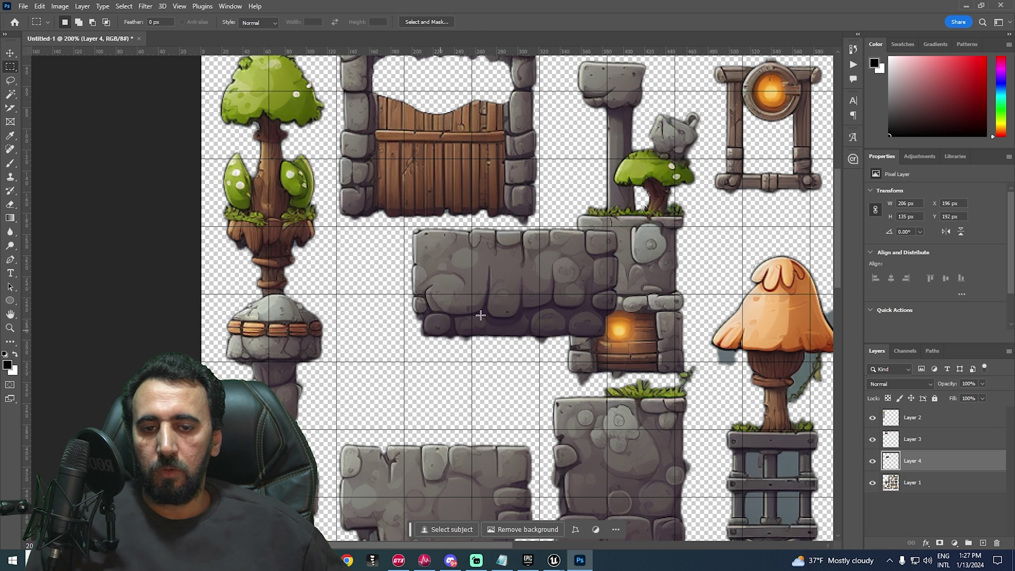
{"action": "key", "text": "b"}
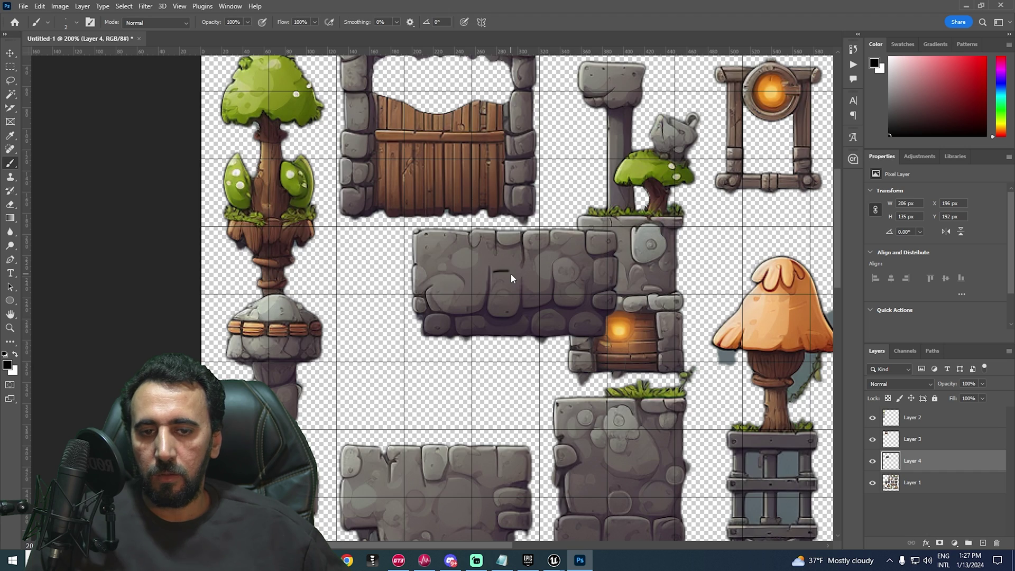
{"action": "key", "text": "ctrl+s"}
{"action": "key", "text": "Escape"}
{"action": "key", "text": "v"}
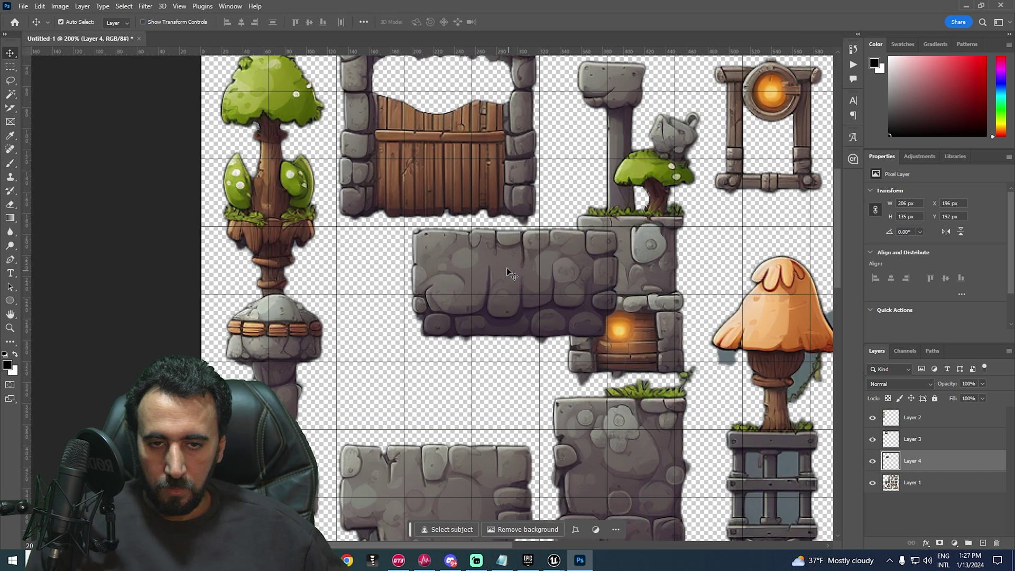
Step: Move the stone block to the grid cells below the gate and narrow it to 97.57% of its width
{"action": "left_click_drag", "start_coordinate": [506, 268], "coordinate": [429, 268]}
{"action": "scroll", "coordinate": [429, 268], "scroll_direction": "up", "scroll_amount": 5, "text": "alt"}
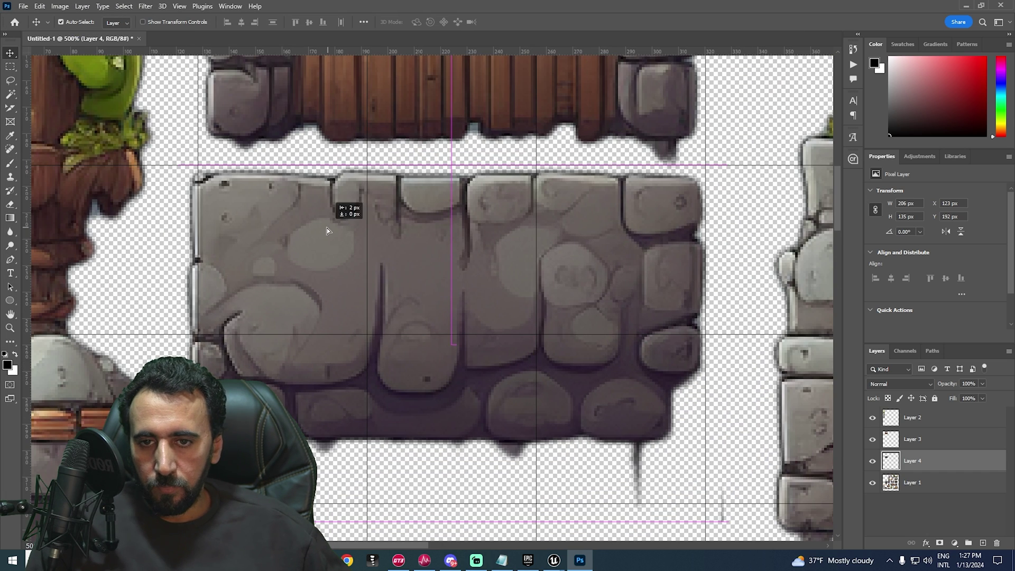
{"action": "key", "text": "ctrl+t"}
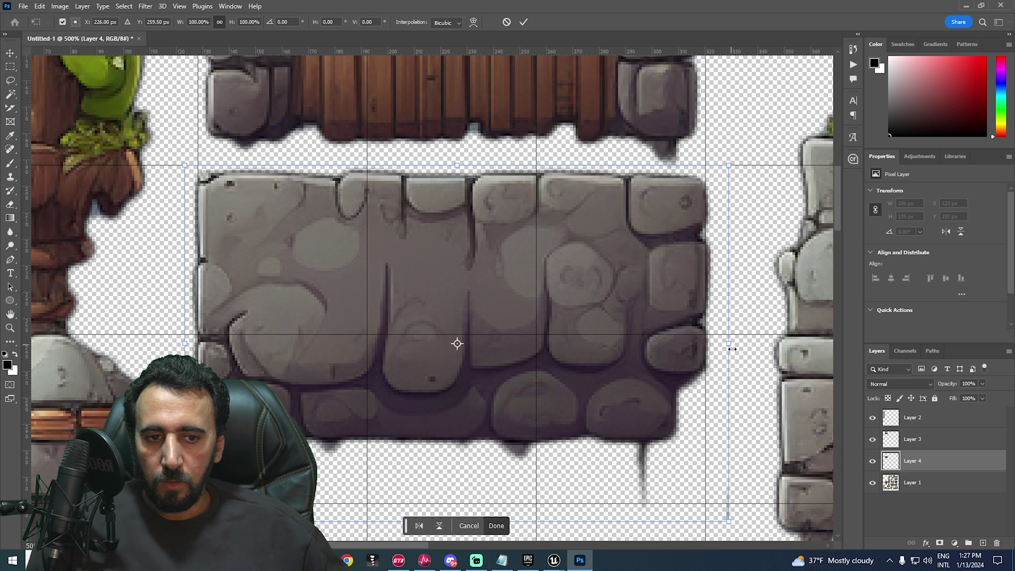
{"action": "left_click_drag", "start_coordinate": [732, 349], "coordinate": [723, 349]}
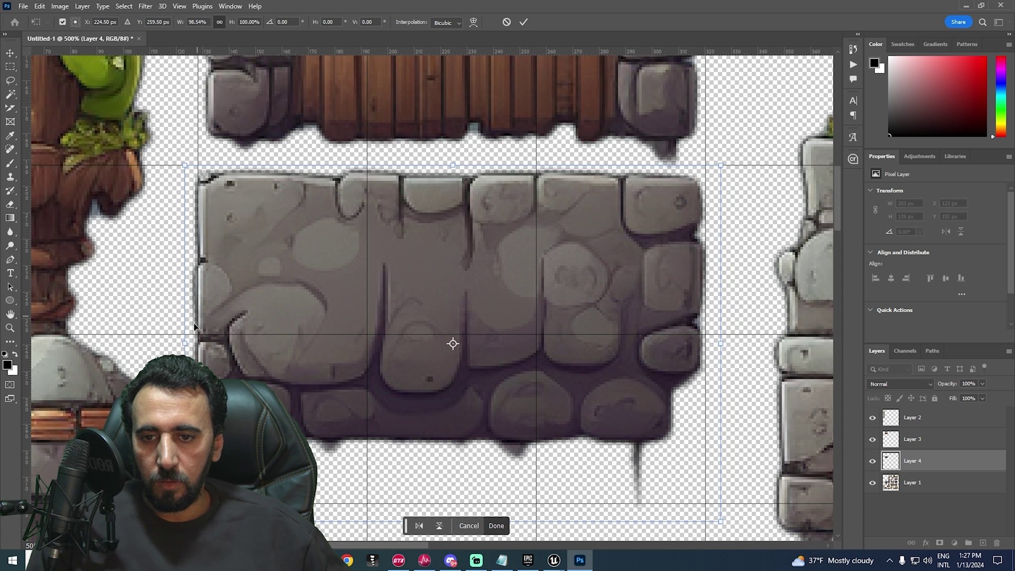
{"action": "left_click_drag", "start_coordinate": [183, 348], "coordinate": [185, 347]}
{"action": "scroll", "coordinate": [476, 370], "scroll_direction": "down", "scroll_amount": 5}
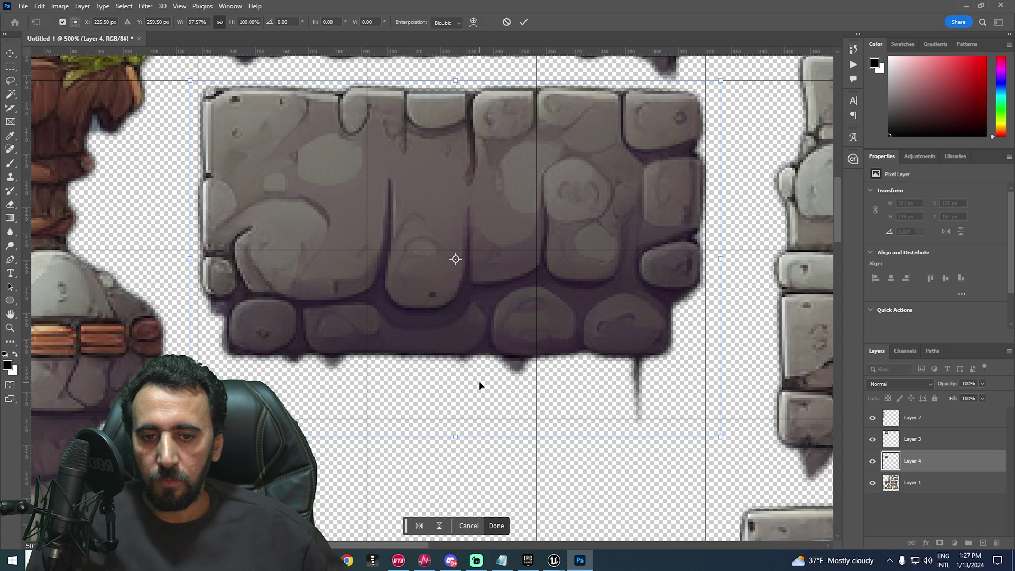
{"action": "scroll", "coordinate": [467, 303], "scroll_direction": "down", "scroll_amount": 3, "text": "alt"}
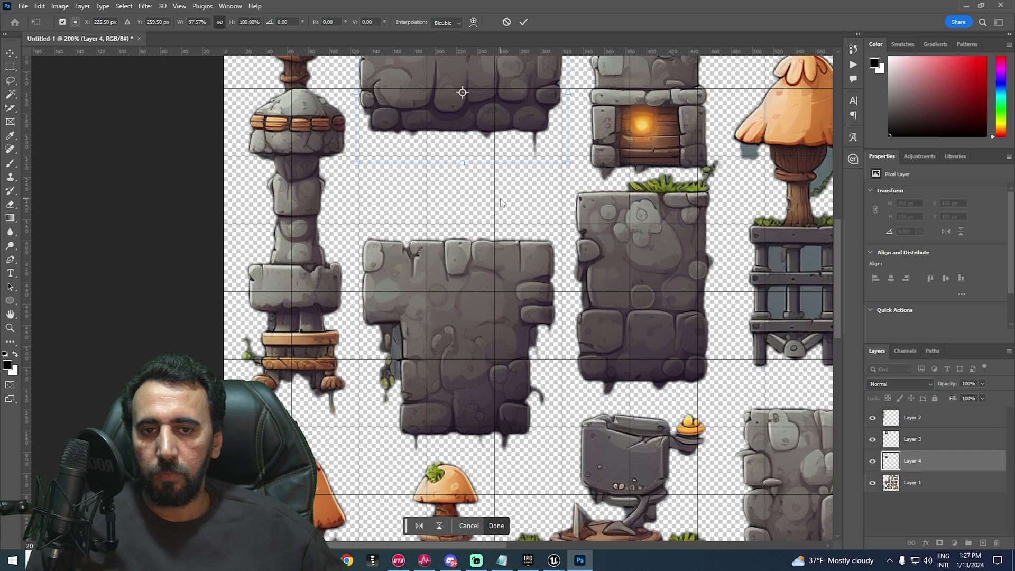
{"action": "key", "text": "alt+space"}
{"action": "left_click", "coordinate": [466, 105]}
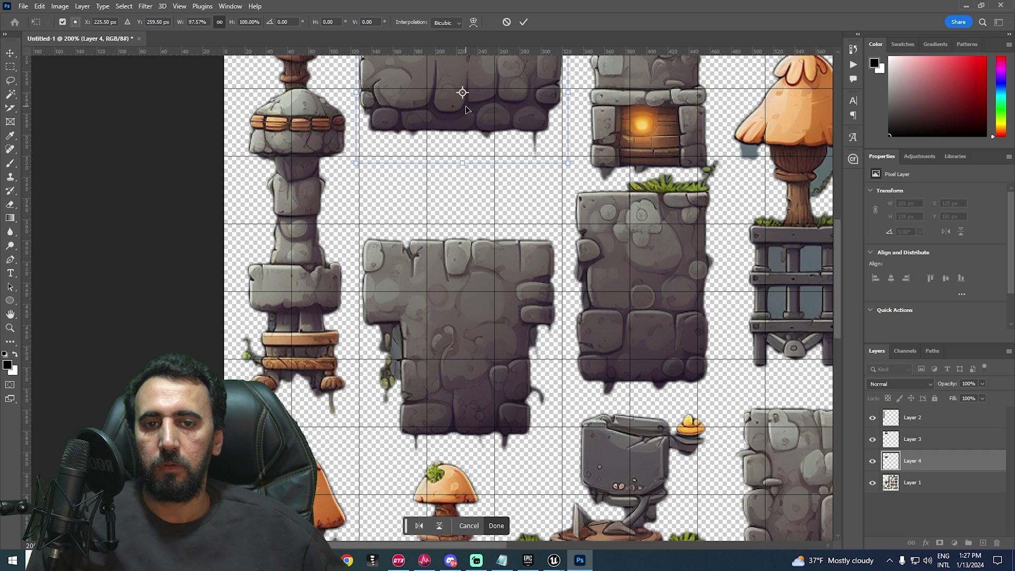
{"action": "key", "text": "Return"}
Step: Nudge the stone block up 2 px and left 1 px, to X 124 px and Y 190 px
{"action": "scroll", "coordinate": [414, 241], "scroll_direction": "up", "scroll_amount": 2}
{"action": "scroll", "coordinate": [415, 241], "scroll_direction": "up", "scroll_amount": 4, "text": "alt"}
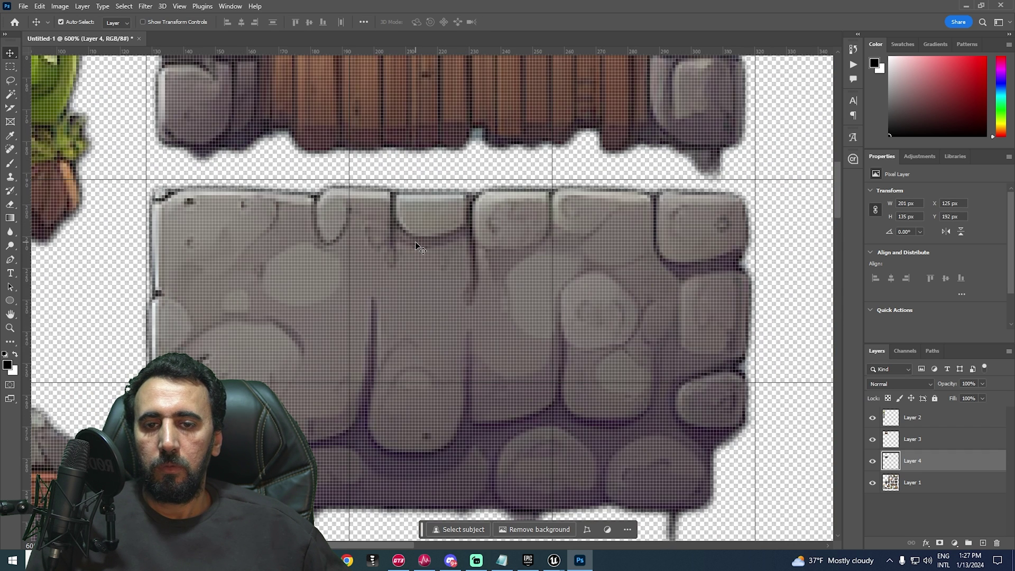
{"action": "left_click_drag", "start_coordinate": [414, 238], "coordinate": [414, 238]}
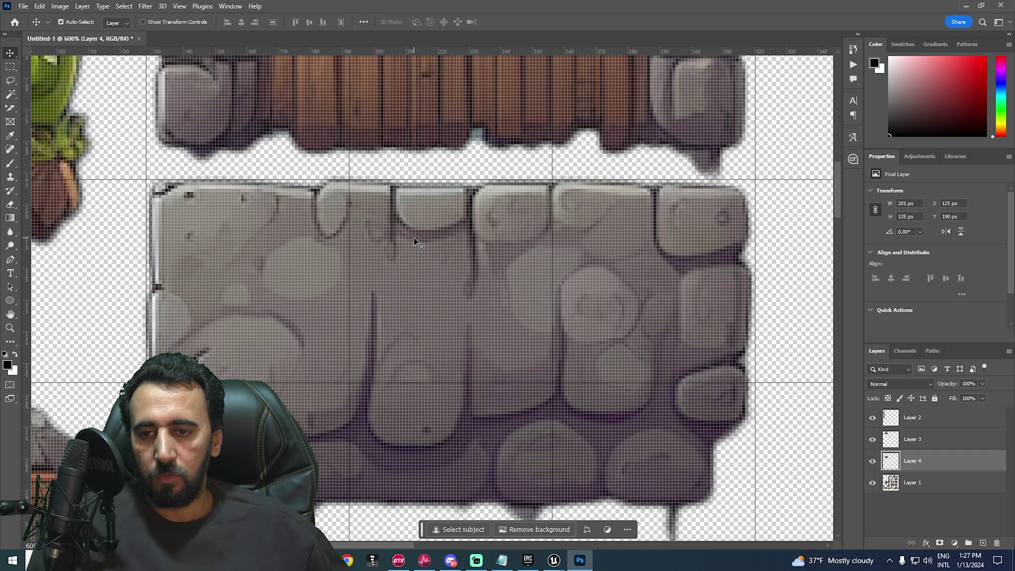
{"action": "key", "text": "Left"}
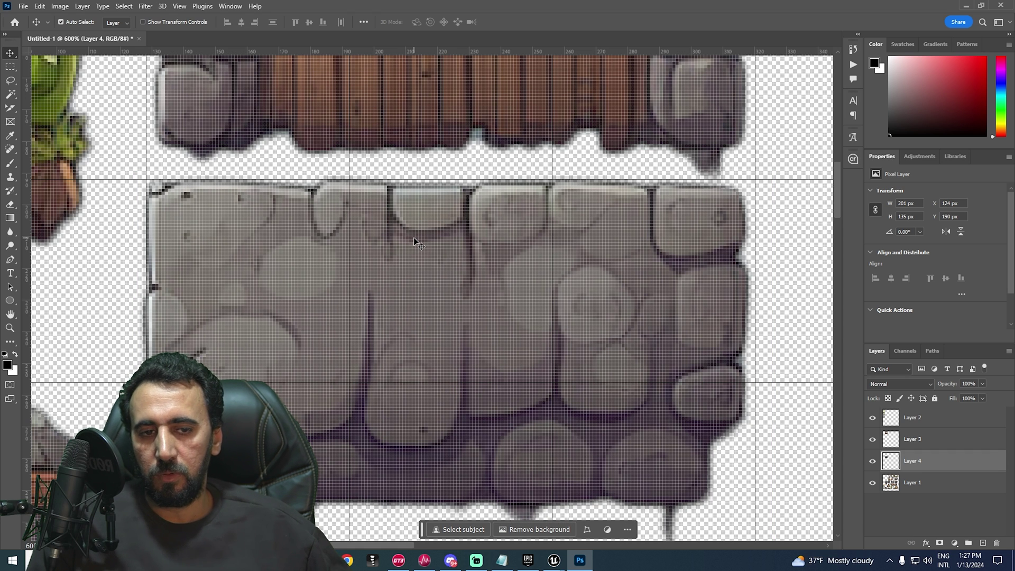
Step: Nudge the wide stone block right 1 px, to X 125 px
{"action": "key", "text": "Right"}
{"action": "scroll", "coordinate": [579, 294], "scroll_direction": "down", "scroll_amount": 5, "text": "alt"}
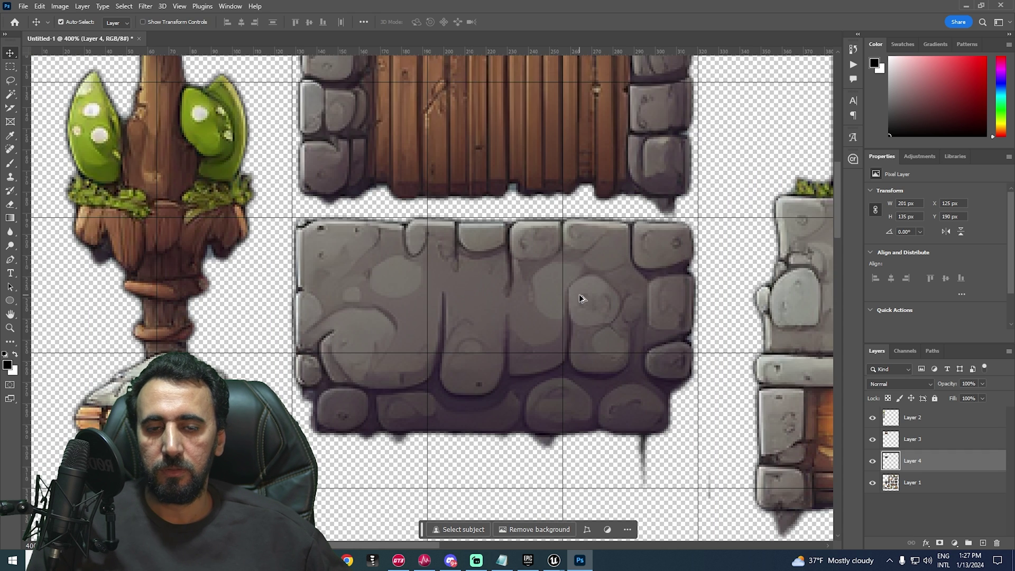
Step: Cut the T-shaped stone block out of Layer 1 with a freehand lasso selection and paste it on its own layer
{"action": "scroll", "coordinate": [579, 295], "scroll_direction": "down", "scroll_amount": 2}
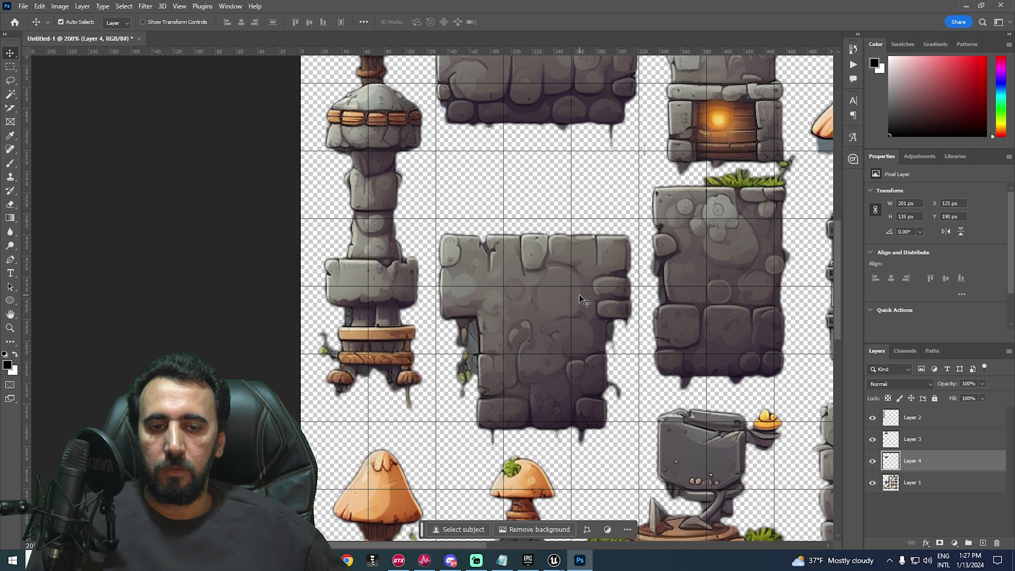
{"action": "left_click", "coordinate": [579, 295]}
{"action": "key", "text": "m"}
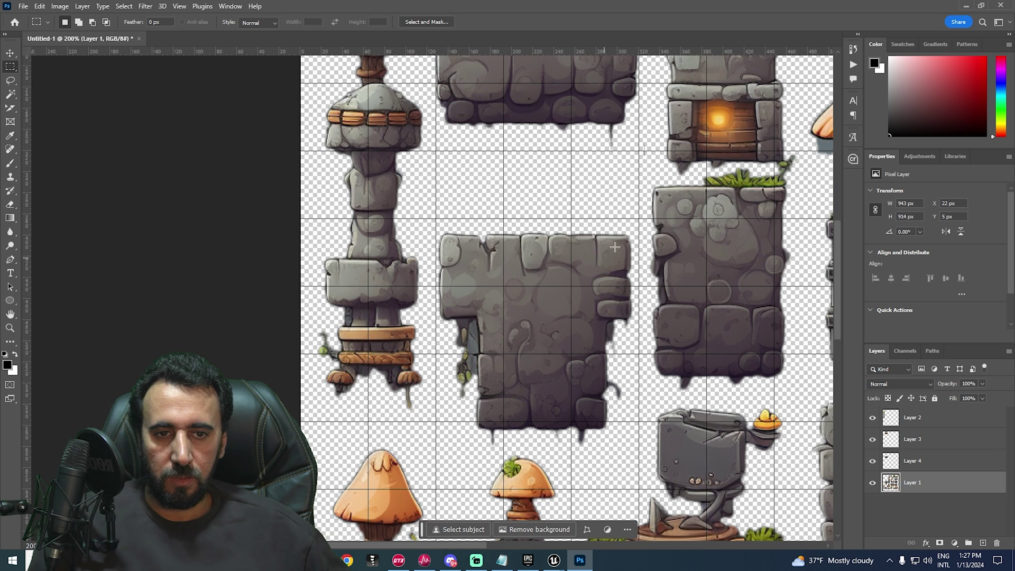
{"action": "left_click", "coordinate": [8, 81]}
{"action": "mouse_move", "coordinate": [434, 203]}
{"action": "left_mouse_down"}
{"action": "mouse_move", "coordinate": [410, 334]}
{"action": "mouse_move", "coordinate": [435, 284]}
{"action": "left_mouse_up"}
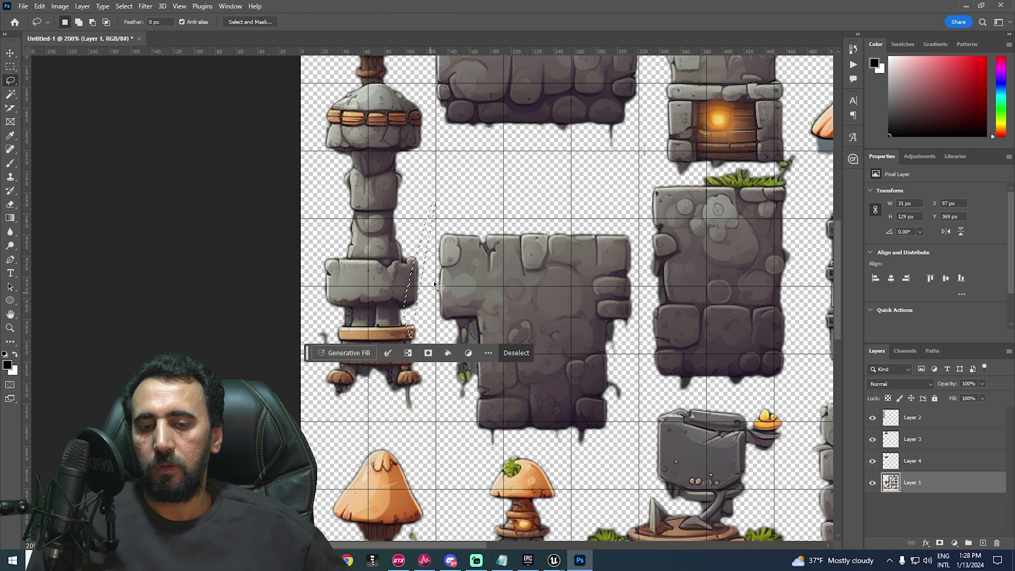
{"action": "left_click_drag", "start_coordinate": [452, 199], "coordinate": [428, 236]}
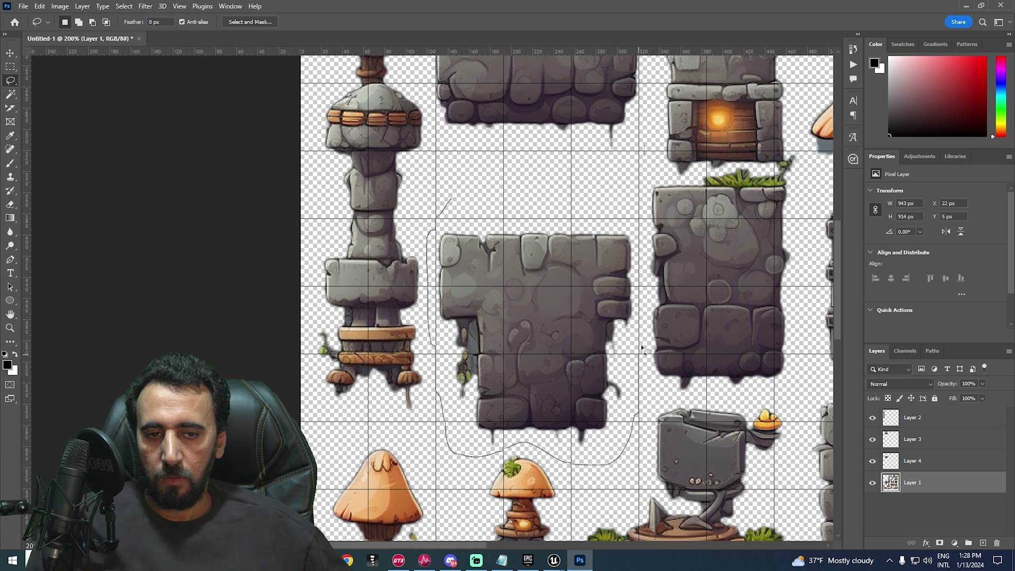
{"action": "left_click_drag", "start_coordinate": [459, 213], "coordinate": [460, 216]}
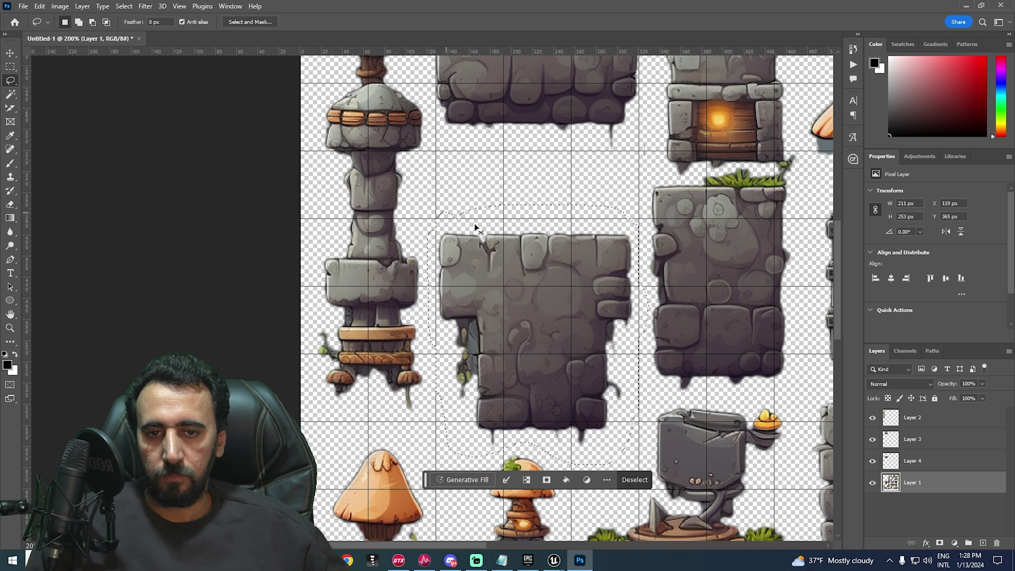
{"action": "key", "text": "ctrl+x"}
{"action": "key", "text": "ctrl+v"}
Step: Move the T-shaped block to the grid cells below the wide stone block, at X 127 px and Y 319 px
{"action": "key", "text": "v"}
{"action": "mouse_move", "coordinate": [548, 217]}
{"action": "left_mouse_down"}
{"action": "mouse_move", "coordinate": [525, 194]}
{"action": "mouse_move", "coordinate": [522, 175]}
{"action": "left_mouse_up"}
{"action": "scroll", "coordinate": [521, 176], "scroll_direction": "up", "scroll_amount": 1, "text": "alt"}
{"action": "key", "text": "Right"}
{"action": "key", "text": "Up"}
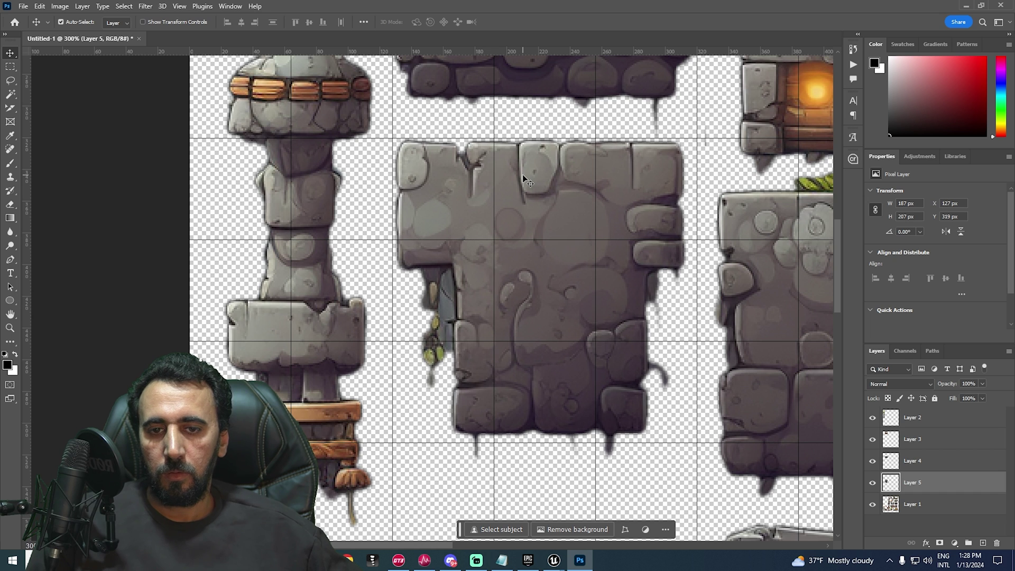
Step: Widen the T-shaped block to 193 px and nudge it right to X 128 px, keeping Y at 319 px
{"action": "key", "text": "ctrl+t"}
{"action": "left_click_drag", "start_coordinate": [685, 301], "coordinate": [692, 306]}
{"action": "key", "text": "Return"}
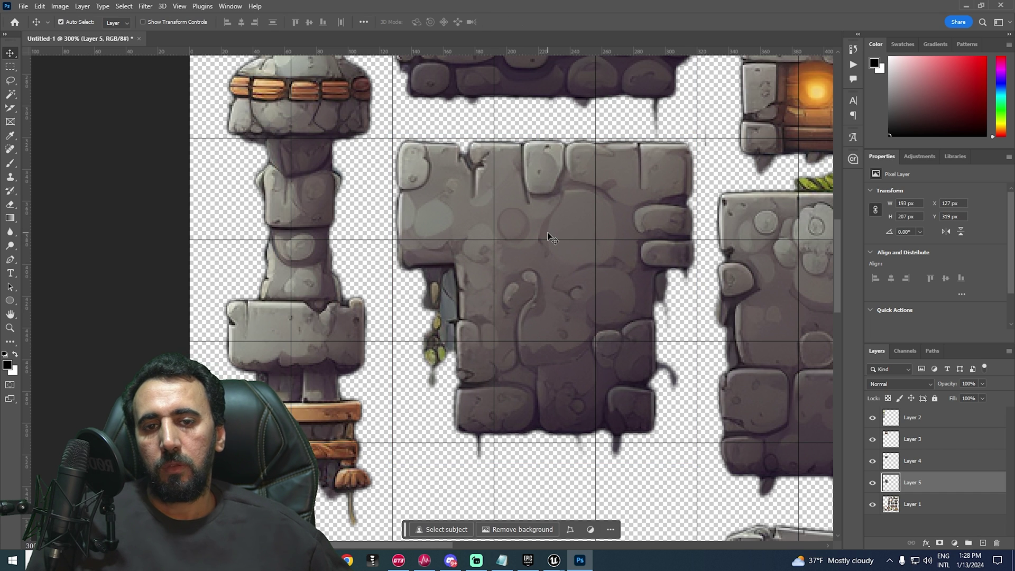
{"action": "key", "text": "Right"}
{"action": "key", "text": "Down"}
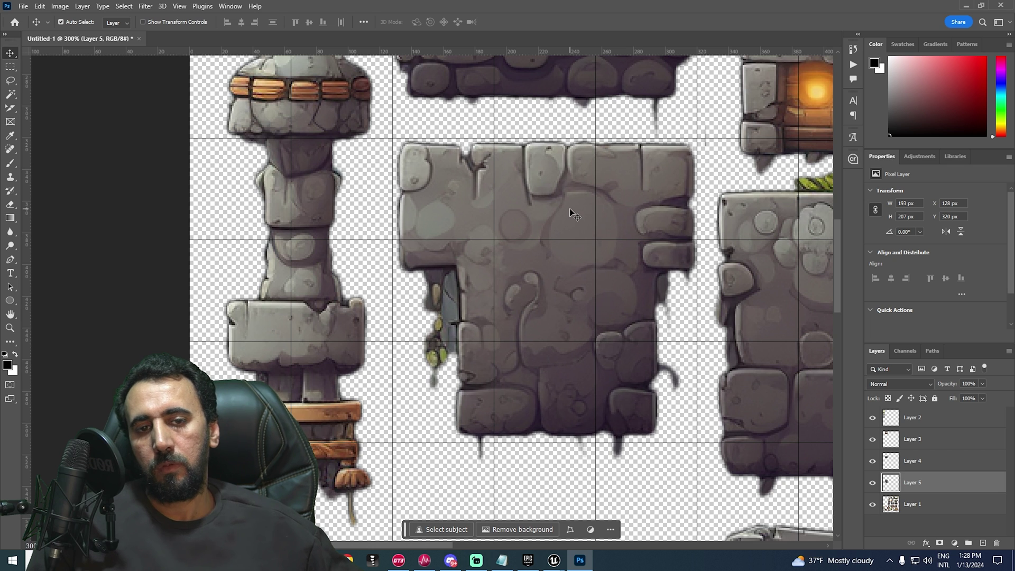
{"action": "key", "text": "Up"}
Step: Erase the dark drips hanging below the T-shaped block's bottom edge
{"action": "key", "text": "e"}
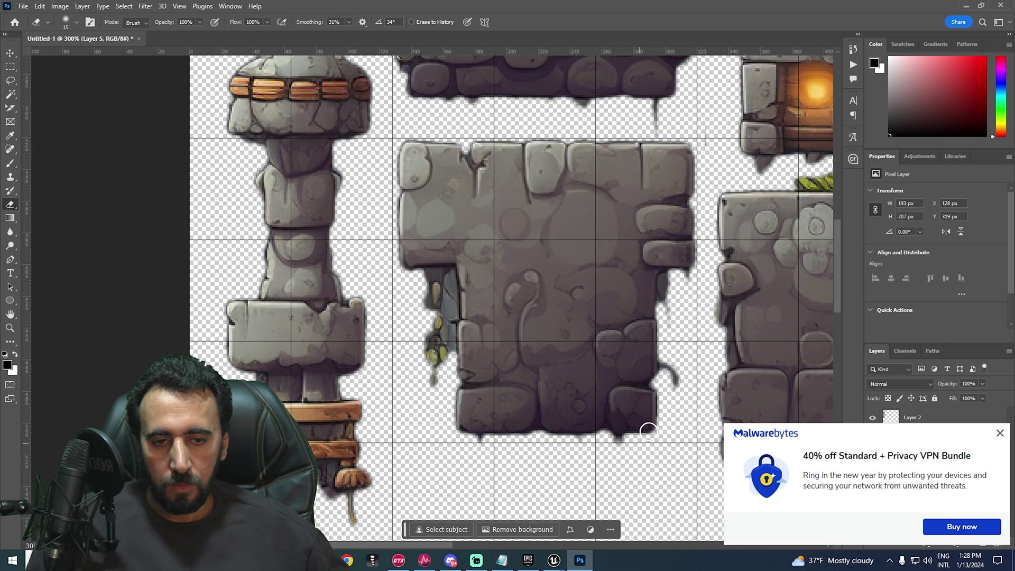
{"action": "scroll", "coordinate": [680, 439], "scroll_direction": "down", "scroll_amount": 1, "text": "alt"}
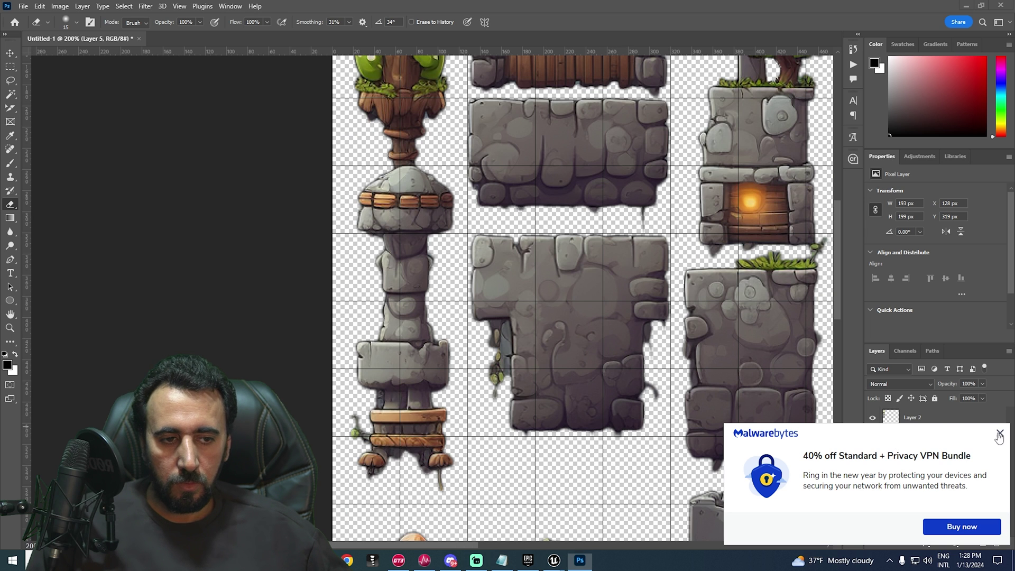
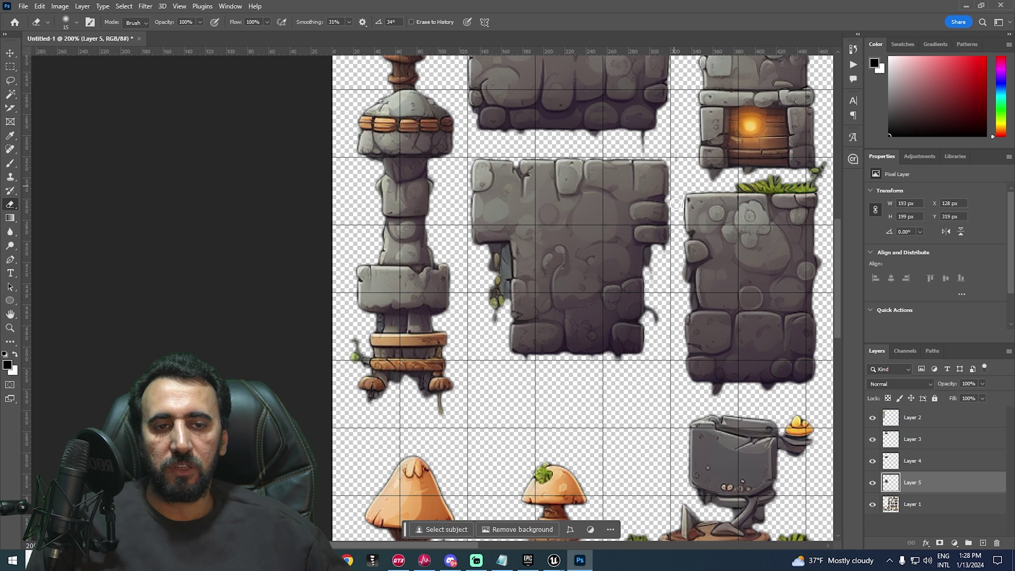
Step: Select the small mushroom lamp on Layer 1 with a rectangular selection
{"action": "scroll", "coordinate": [608, 326], "scroll_direction": "down", "scroll_amount": 8}
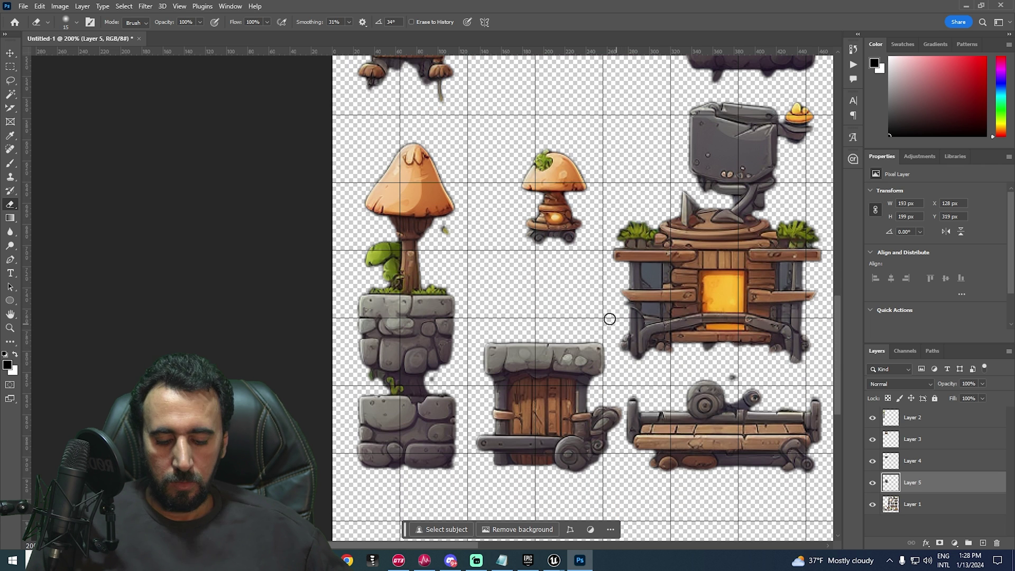
{"action": "key", "text": "m"}
{"action": "left_click", "coordinate": [943, 509]}
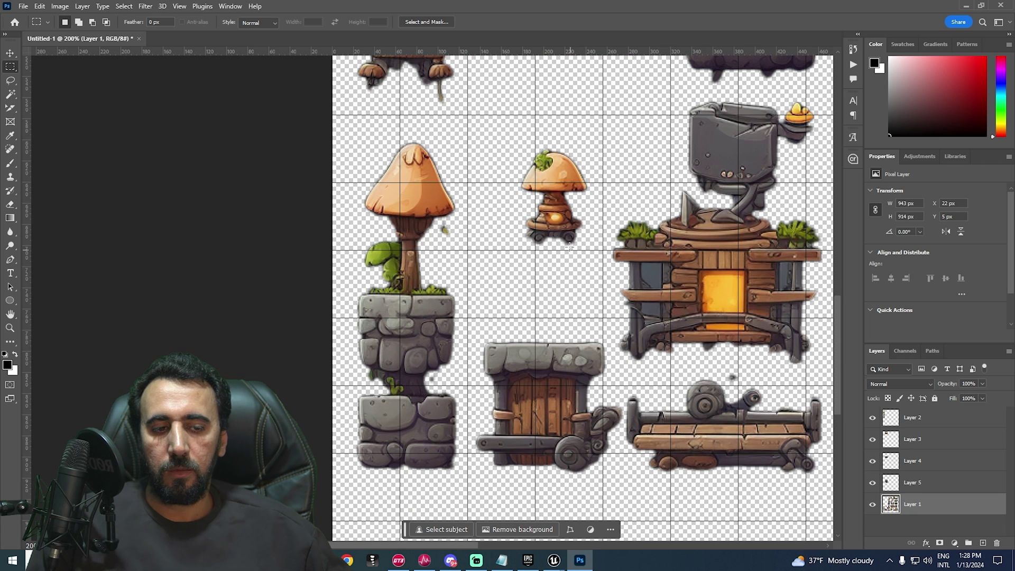
{"action": "left_click_drag", "start_coordinate": [585, 130], "coordinate": [496, 267]}
{"action": "key", "text": "ctrl+x"}
{"action": "key", "text": "ctrl+c"}
{"action": "key", "text": "ctrl+v"}
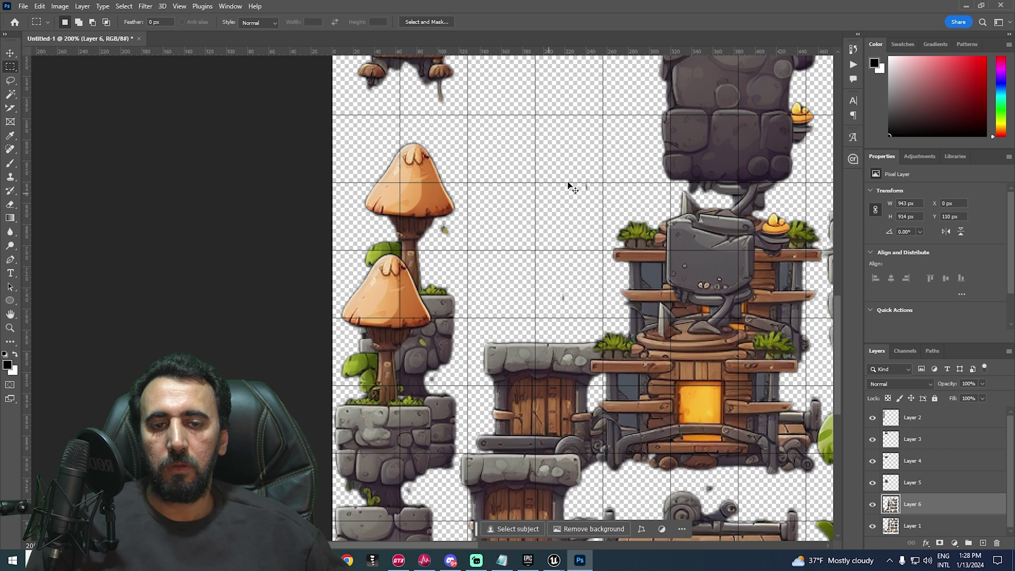
{"action": "scroll", "coordinate": [569, 185], "scroll_direction": "up", "scroll_amount": 2}
{"action": "key", "text": "ctrl+z"}
{"action": "key", "text": "ctrl+z"}
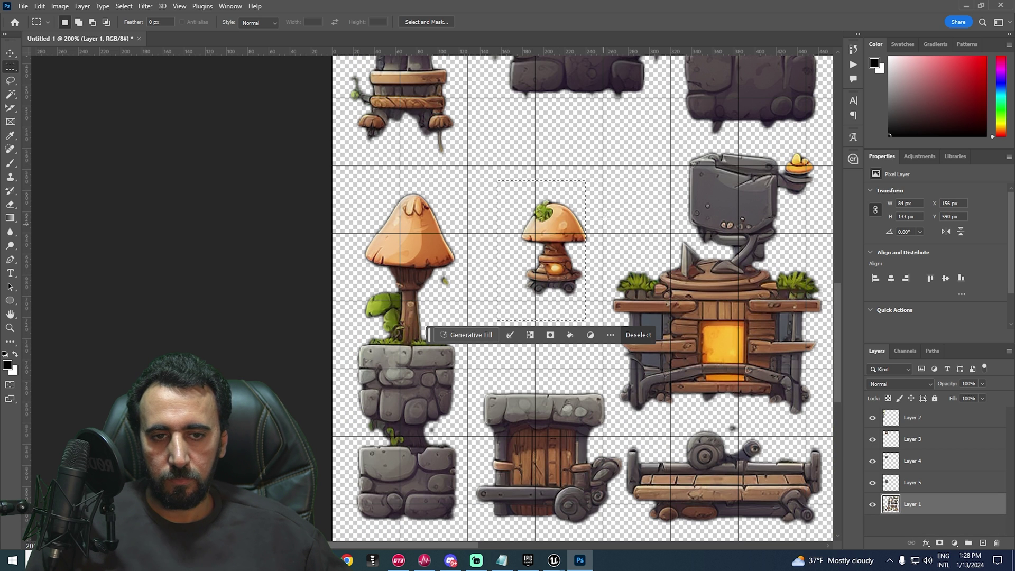
Step: Cut the selected mushroom lamp to its own layer and move it below the T-shaped block, to X 127 px and Y 529 px
{"action": "key", "text": "ctrl+x"}
{"action": "key", "text": "ctrl+v"}
{"action": "key", "text": "v"}
{"action": "left_click_drag", "start_coordinate": [579, 279], "coordinate": [504, 141]}
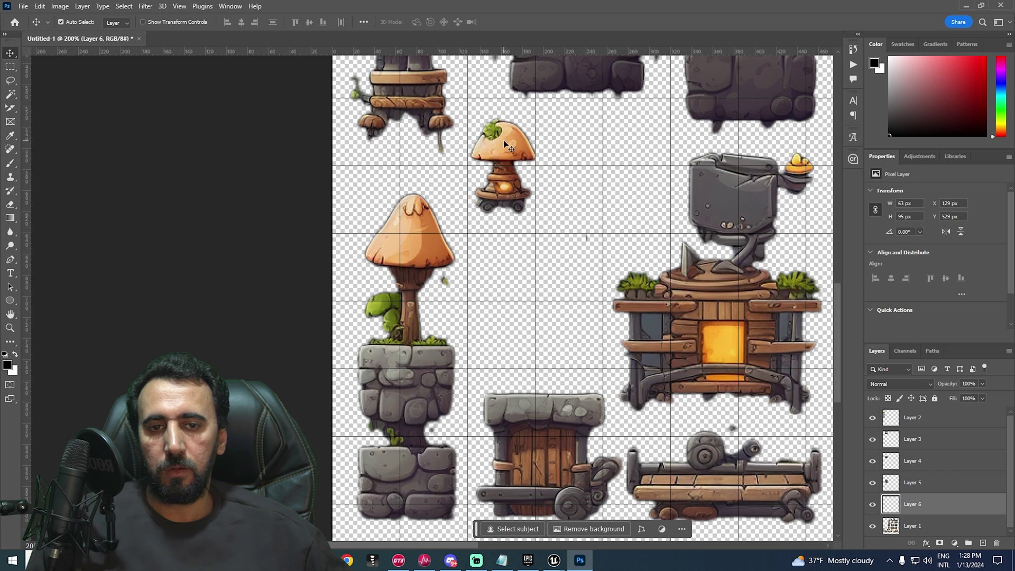
{"action": "scroll", "coordinate": [504, 141], "scroll_direction": "up", "scroll_amount": 2, "text": "alt"}
{"action": "key", "text": "Left"}
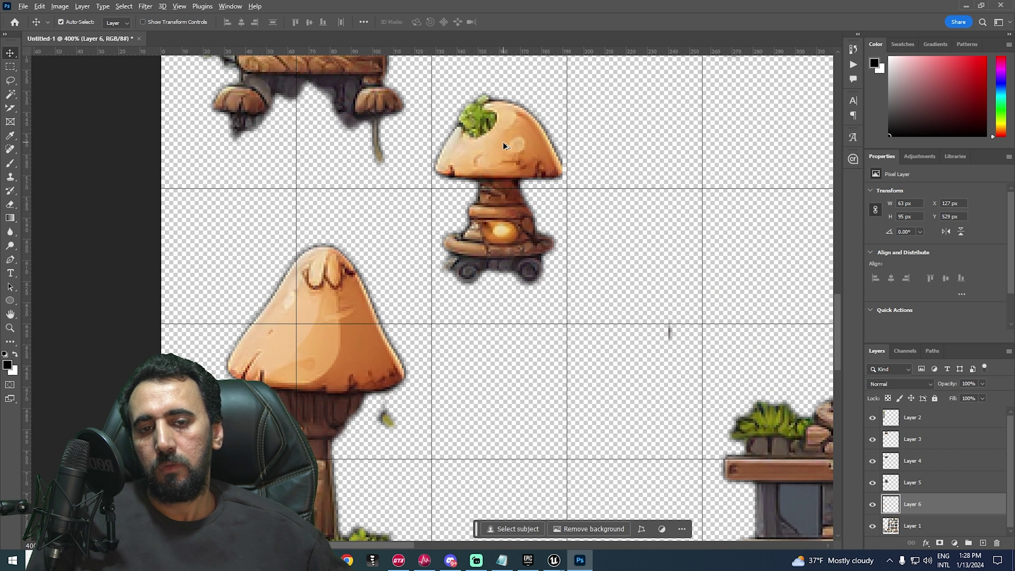
Step: Cut the wooden door hut with the wheel out of Layer 1 with a lasso selection and paste it on its own layer
{"action": "scroll", "coordinate": [503, 142], "scroll_direction": "down", "scroll_amount": 2, "text": "alt"}
{"action": "scroll", "coordinate": [571, 312], "scroll_direction": "down", "scroll_amount": 2}
{"action": "left_click", "coordinate": [585, 303]}
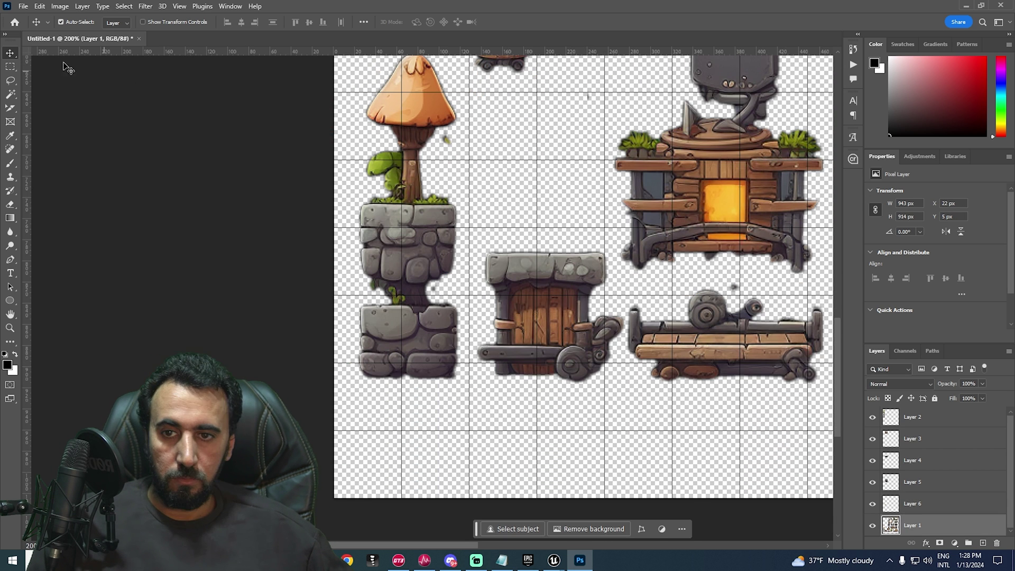
{"action": "left_click", "coordinate": [11, 81]}
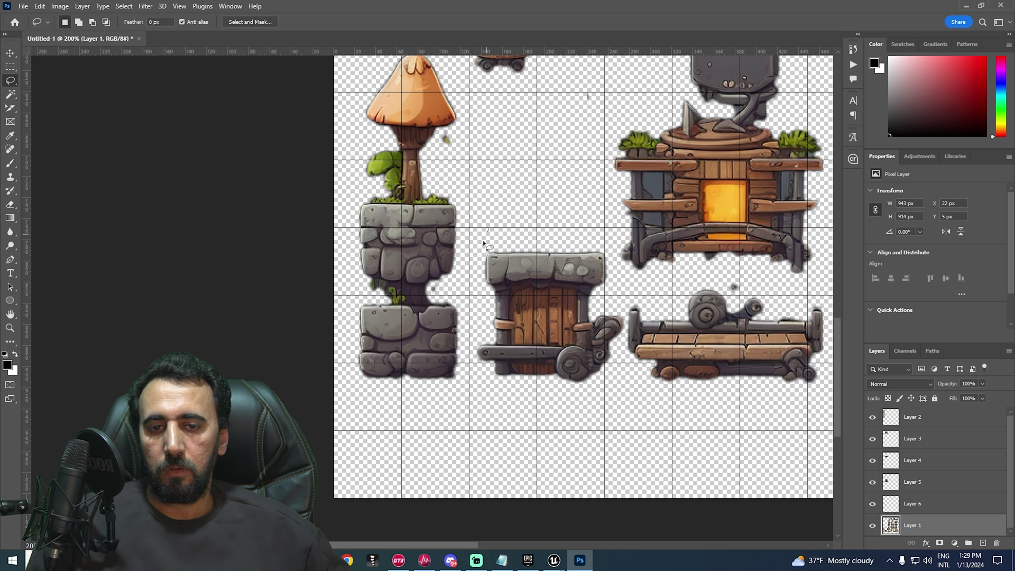
{"action": "key", "text": "ctrl+x"}
{"action": "mouse_move", "coordinate": [630, 367]}
{"action": "left_mouse_down"}
{"action": "mouse_move", "coordinate": [615, 267]}
{"action": "mouse_move", "coordinate": [545, 163]}
{"action": "mouse_move", "coordinate": [559, 170]}
{"action": "left_mouse_up"}
{"action": "key", "text": "ctrl+v"}
Step: Move the door hut to the grid cells below the small mushroom lamp and narrow it to fit two columns
{"action": "key", "text": "v"}
{"action": "scroll", "coordinate": [550, 163], "scroll_direction": "up", "scroll_amount": 3, "text": "alt"}
{"action": "key", "text": "ctrl+t"}
{"action": "left_click_drag", "start_coordinate": [730, 265], "coordinate": [444, 399], "text": "shift"}
{"action": "key", "text": "Return"}
{"action": "scroll", "coordinate": [672, 289], "scroll_direction": "down", "scroll_amount": 4, "text": "alt"}
Step: Cut the tall mushroom on its stone pillar out of Layer 1 with a rectangular selection and paste it on its own layer
{"action": "left_click", "coordinate": [482, 344], "text": "ctrl"}
{"action": "key", "text": "m"}
{"action": "scroll", "coordinate": [481, 344], "scroll_direction": "down", "scroll_amount": 3}
{"action": "left_click_drag", "start_coordinate": [317, 254], "coordinate": [377, 454]}
{"action": "key", "text": "ctrl+x"}
{"action": "key", "text": "ctrl+v"}
{"action": "key", "text": "v"}
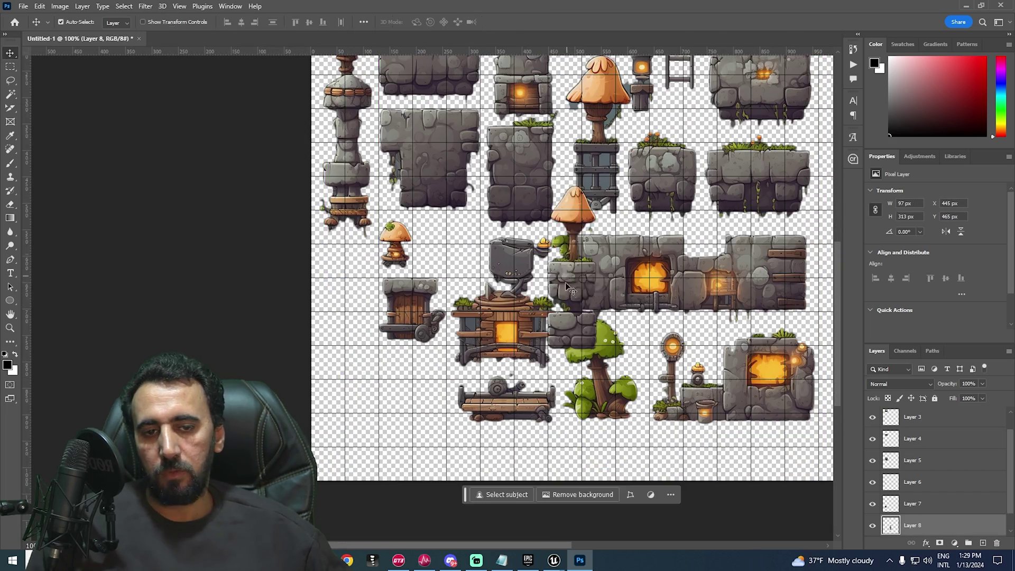
Step: Move the mushroom pillar to the grid cells of the canvas's first two columns, beside the door hut
{"action": "left_click_drag", "start_coordinate": [564, 268], "coordinate": [336, 326]}
{"action": "scroll", "coordinate": [336, 326], "scroll_direction": "up", "scroll_amount": 2, "text": "alt"}
{"action": "left_click_drag", "start_coordinate": [400, 337], "coordinate": [401, 338]}
{"action": "scroll", "coordinate": [402, 337], "scroll_direction": "down", "scroll_amount": 10, "text": "alt"}
{"action": "scroll", "coordinate": [530, 211], "scroll_direction": "up", "scroll_amount": 10, "text": "alt"}
Step: Cut the grass-topped stone block with the glowing crack out of Layer 1 with a rectangular selection and paste it on its own layer
{"action": "left_click", "coordinate": [530, 290]}
{"action": "scroll", "coordinate": [521, 249], "scroll_direction": "down", "scroll_amount": 10, "text": "alt"}
{"action": "scroll", "coordinate": [679, 209], "scroll_direction": "up", "scroll_amount": 1}
{"action": "key", "text": "m"}
{"action": "left_click_drag", "start_coordinate": [689, 211], "coordinate": [620, 268]}
{"action": "key", "text": "ctrl+x"}
{"action": "key", "text": "ctrl+v"}
Step: Move the grass-topped block to the grid cells below the door hut and narrow it to fit the columns
{"action": "key", "text": "v"}
{"action": "left_click_drag", "start_coordinate": [533, 309], "coordinate": [332, 391]}
{"action": "scroll", "coordinate": [458, 415], "scroll_direction": "up", "scroll_amount": 5, "text": "alt"}
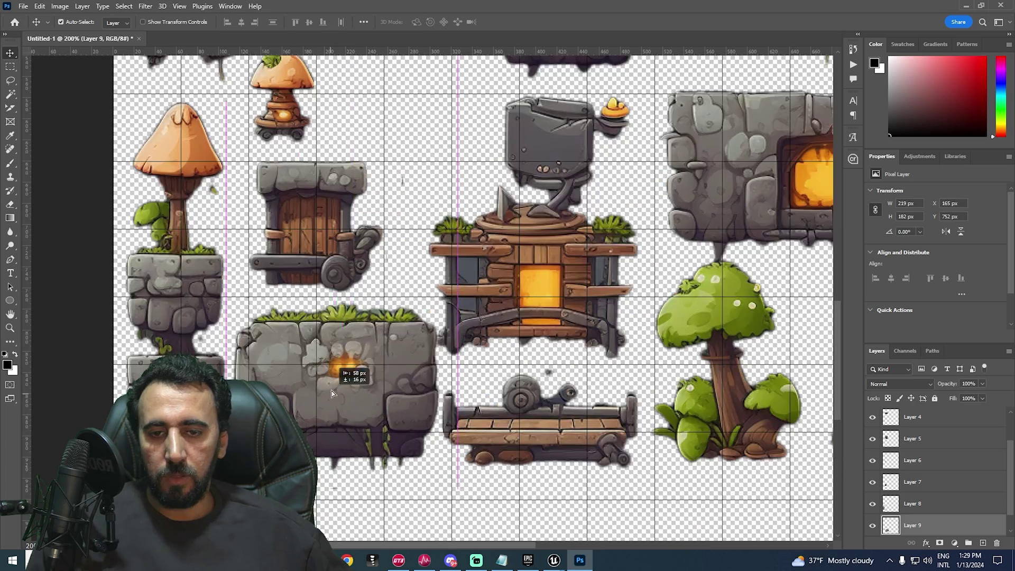
{"action": "key", "text": "ctrl+t"}
{"action": "left_click_drag", "start_coordinate": [606, 440], "coordinate": [598, 440]}
{"action": "left_click_drag", "start_coordinate": [371, 377], "coordinate": [368, 383]}
{"action": "key", "text": "Return"}
{"action": "scroll", "coordinate": [368, 383], "scroll_direction": "down", "scroll_amount": 3}
{"action": "scroll", "coordinate": [453, 291], "scroll_direction": "down", "scroll_amount": 2, "text": "alt"}
{"action": "mouse_move", "coordinate": [444, 343]}
{"action": "left_mouse_down"}
{"action": "mouse_move", "coordinate": [444, 369]}
{"action": "mouse_move", "coordinate": [446, 345]}
{"action": "left_mouse_up"}
{"action": "scroll", "coordinate": [465, 250], "scroll_direction": "up", "scroll_amount": 3, "text": "alt"}
{"action": "scroll", "coordinate": [457, 275], "scroll_direction": "down", "scroll_amount": 3, "text": "alt"}
Step: Shift the remaining Layer 1 pieces together against the grid, to X 169 px and Y -18 px
{"action": "scroll", "coordinate": [598, 274], "scroll_direction": "down", "scroll_amount": 2, "text": "alt"}
{"action": "left_click_drag", "start_coordinate": [597, 273], "coordinate": [631, 260]}
{"action": "scroll", "coordinate": [614, 264], "scroll_direction": "up", "scroll_amount": 5}
{"action": "scroll", "coordinate": [656, 256], "scroll_direction": "down", "scroll_amount": 2, "text": "alt"}
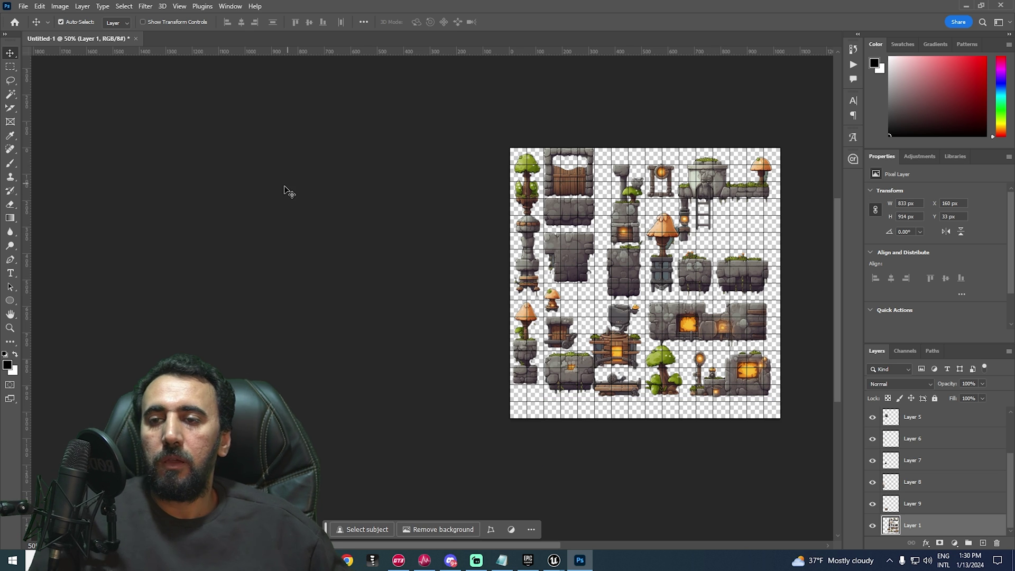
{"action": "scroll", "coordinate": [667, 218], "scroll_direction": "up", "scroll_amount": 2, "text": "alt"}
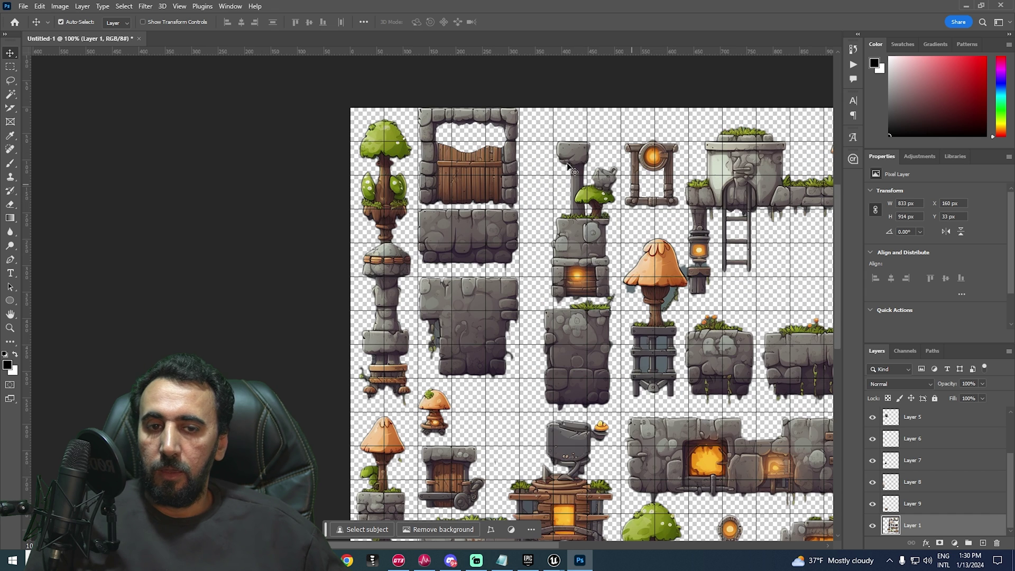
{"action": "left_click_drag", "start_coordinate": [580, 247], "coordinate": [584, 219]}
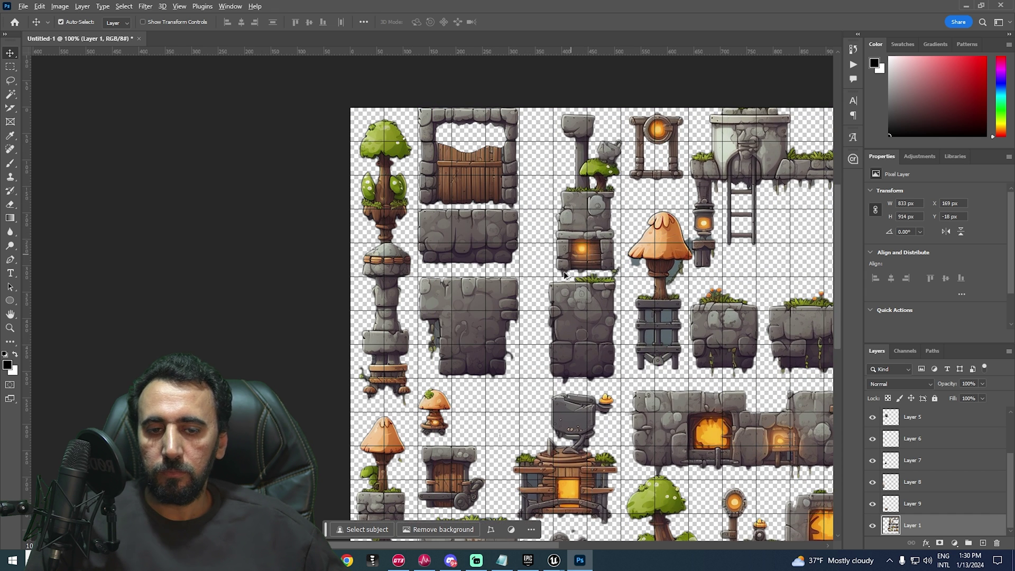
{"action": "scroll", "coordinate": [563, 277], "scroll_direction": "down", "scroll_amount": 1, "text": "alt"}
Step: Save a copy of the tileset to the Desktop as a PNG named tileset_12, accepting the PNG format options
{"action": "left_click", "coordinate": [23, 6]}
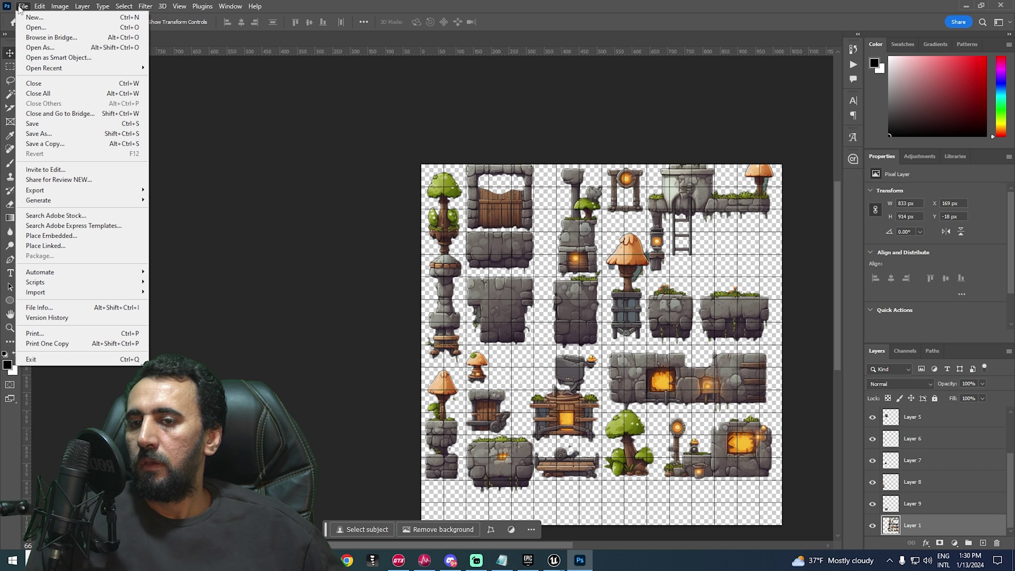
{"action": "left_click", "coordinate": [74, 144]}
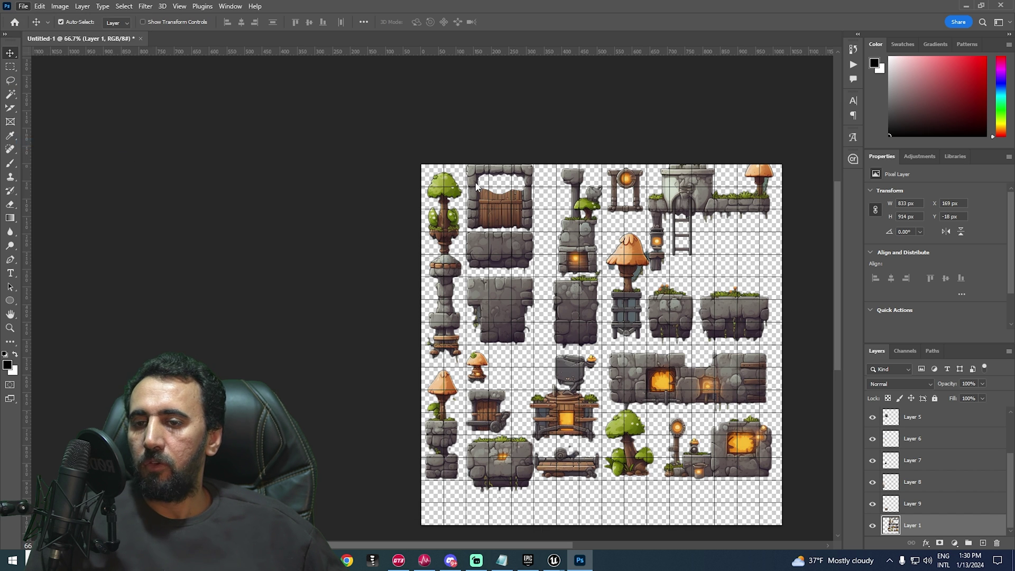
{"action": "left_click", "coordinate": [101, 438]}
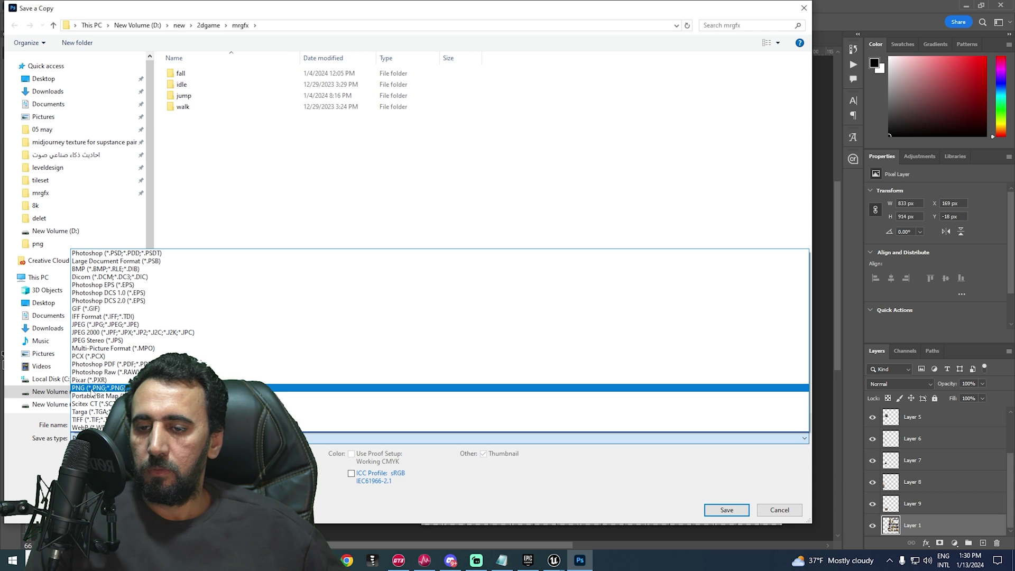
{"action": "left_click", "coordinate": [97, 388]}
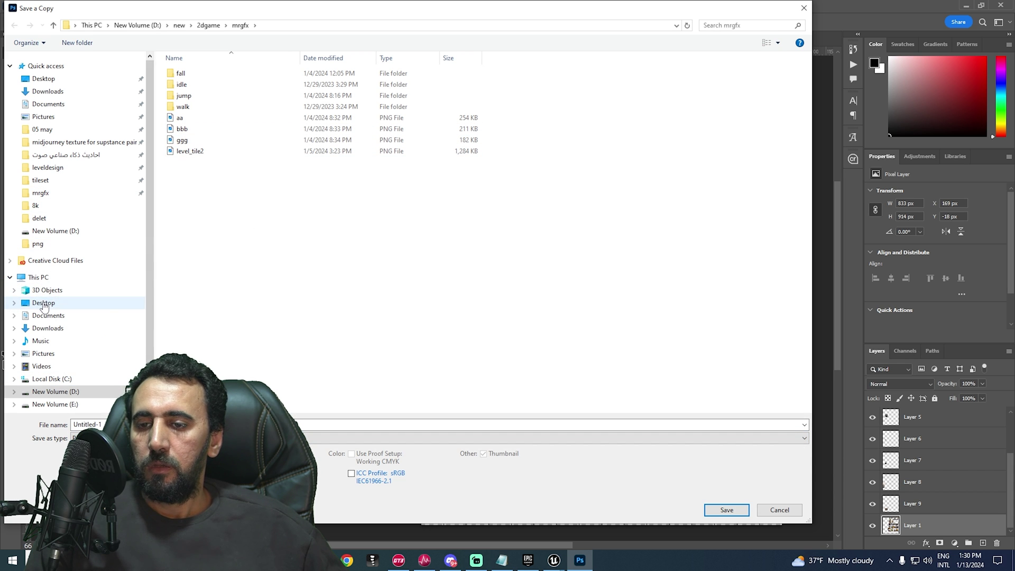
{"action": "left_click", "coordinate": [46, 302]}
{"action": "type", "text": "tileset"}
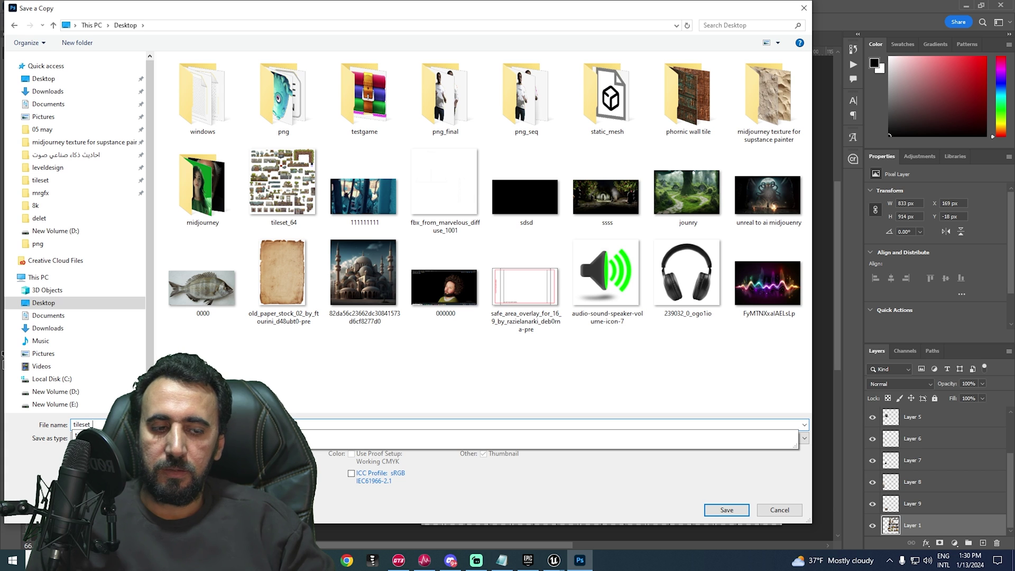
{"action": "type", "text": "_12"}
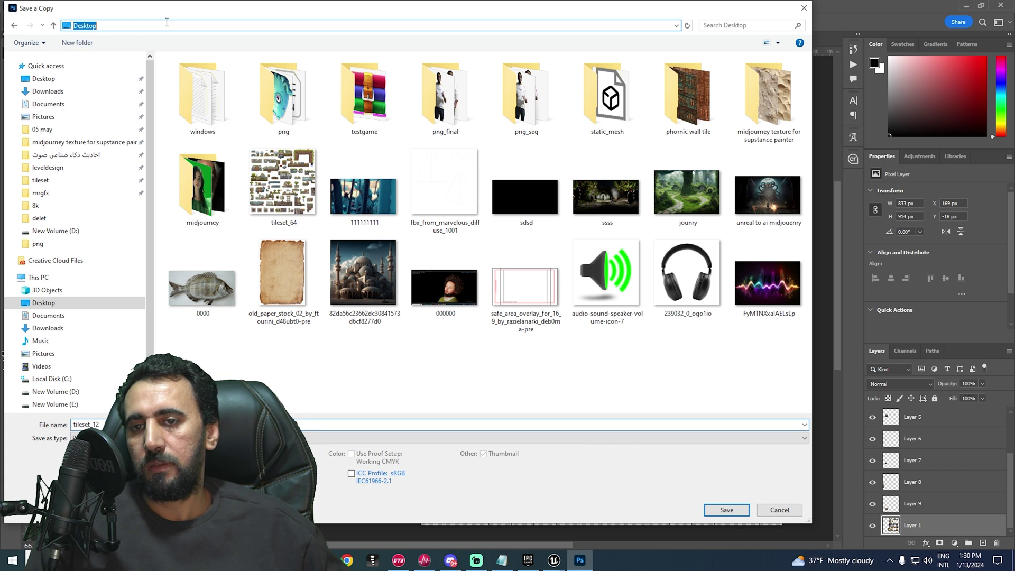
{"action": "left_click", "coordinate": [726, 511]}
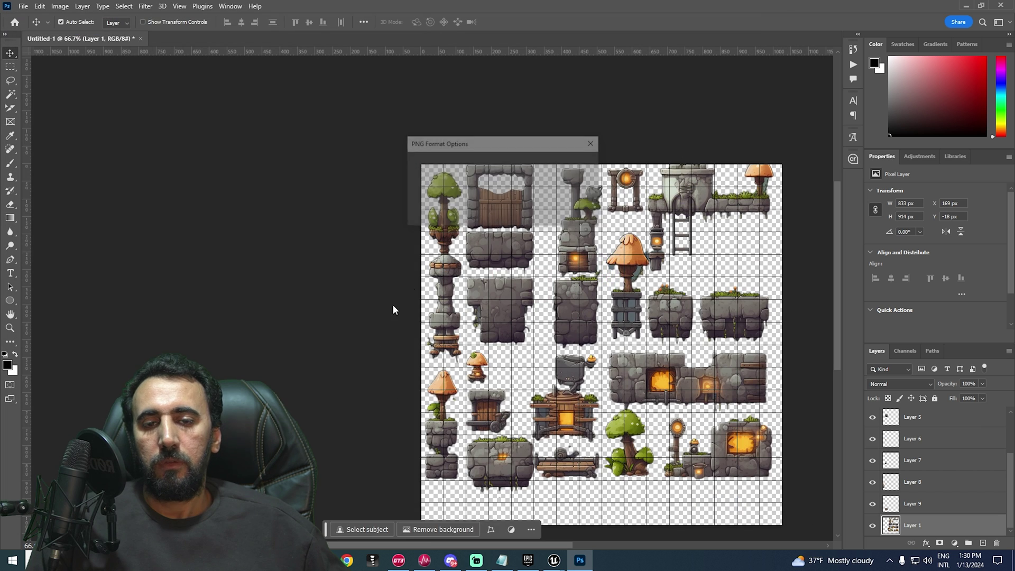
{"action": "left_click", "coordinate": [582, 168]}
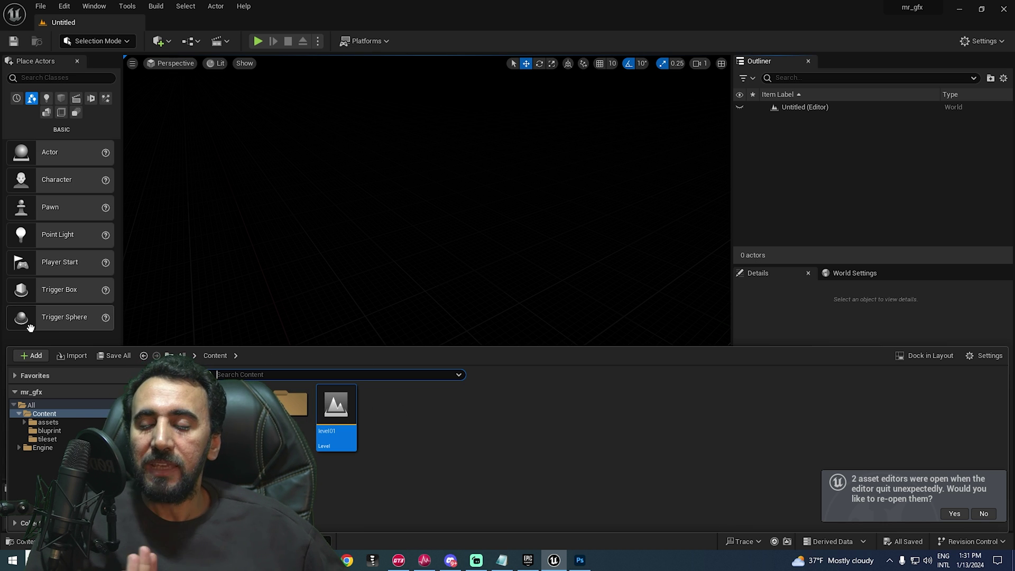
Step: Create a new folder named tileset_new in the Content folder and open it
{"action": "left_click", "coordinate": [32, 359]}
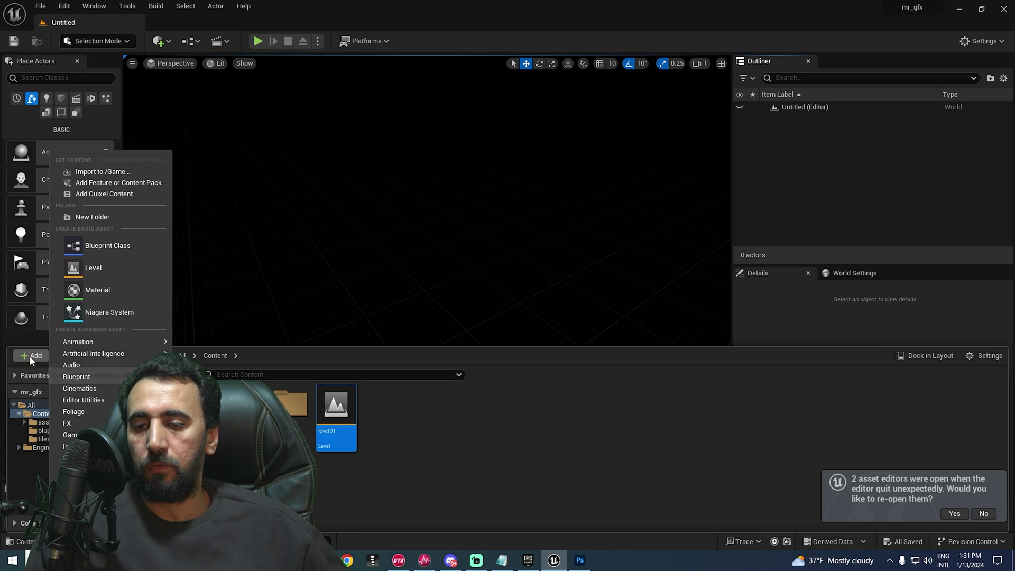
{"action": "left_click", "coordinate": [85, 217]}
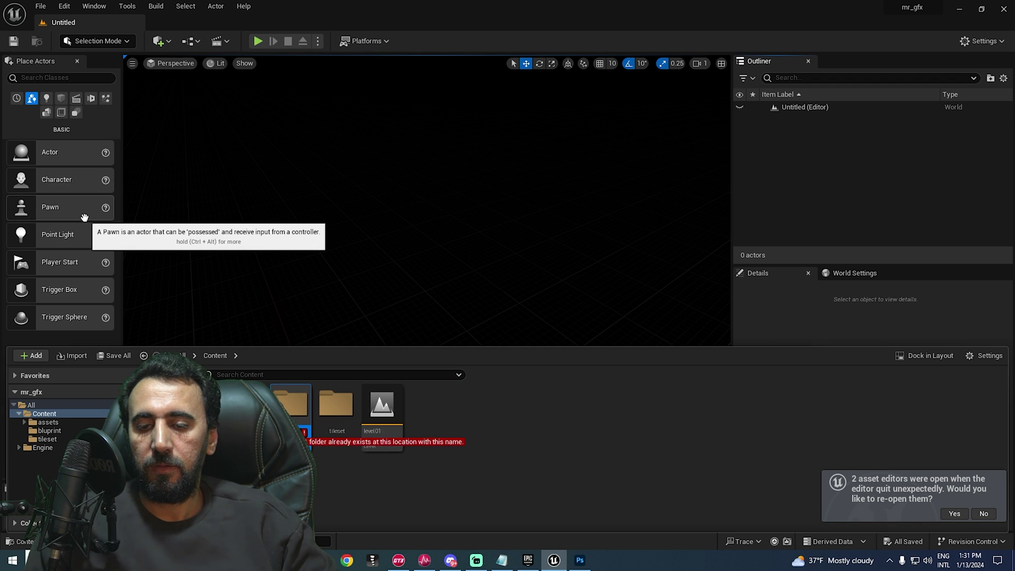
{"action": "key", "text": "Return"}
{"action": "key", "text": "Return"}
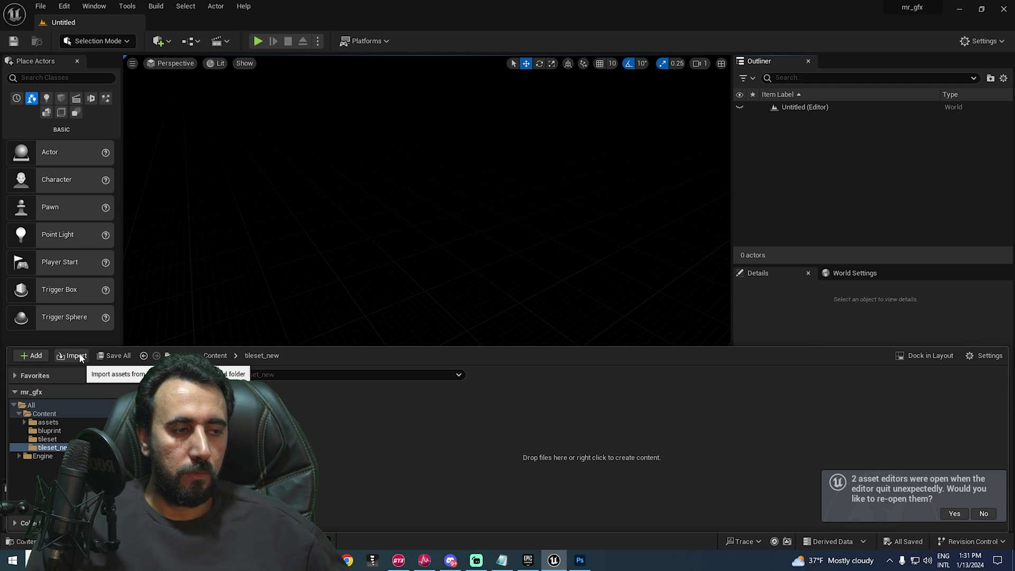
{"action": "left_click", "coordinate": [45, 441]}
{"action": "left_click", "coordinate": [47, 448]}
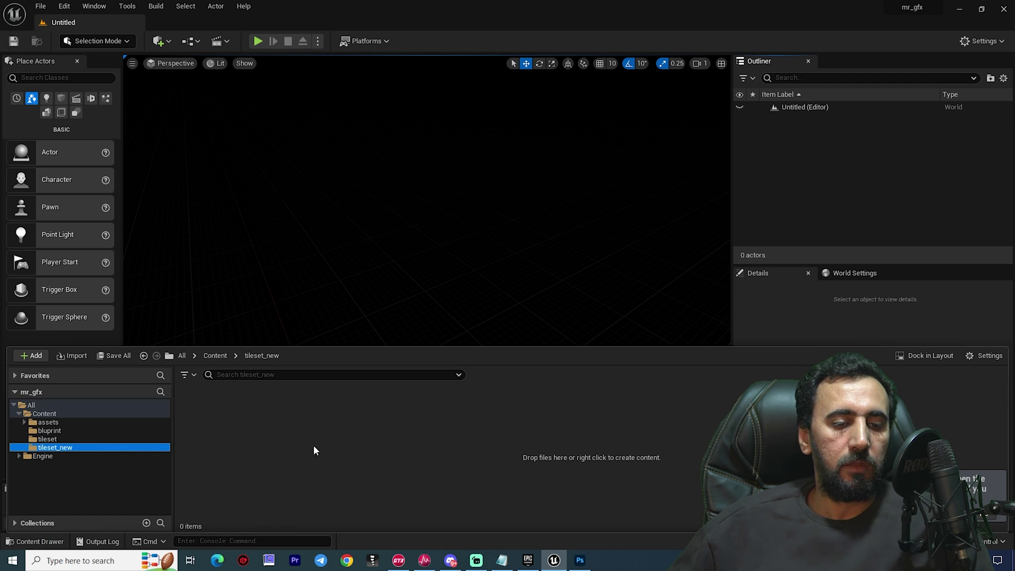
Step: Import tileset_12.png from the Desktop into tileset_new and apply the Paper2D texture settings to the texture
{"action": "left_click", "coordinate": [75, 356]}
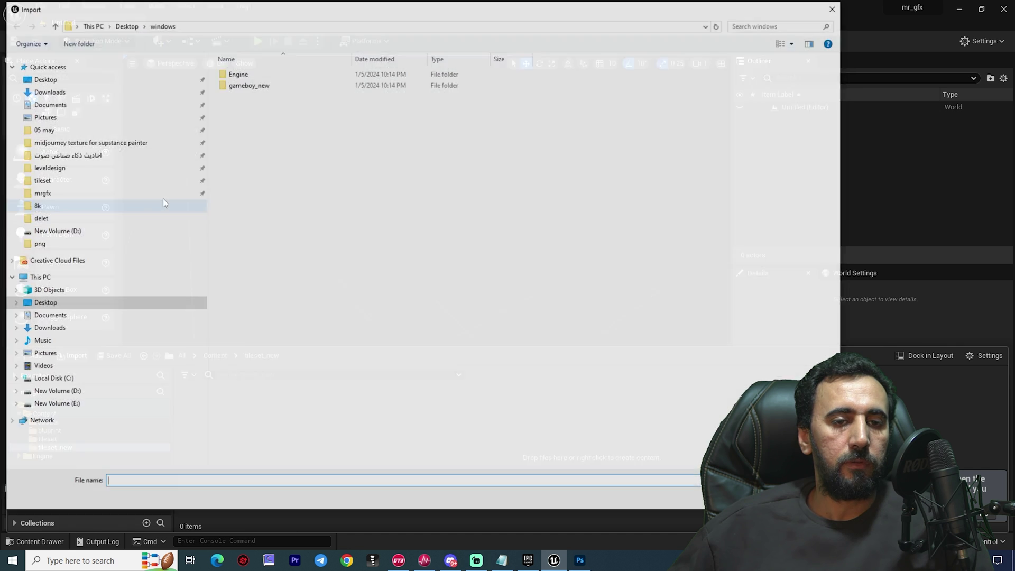
{"action": "double_click", "coordinate": [426, 174]}
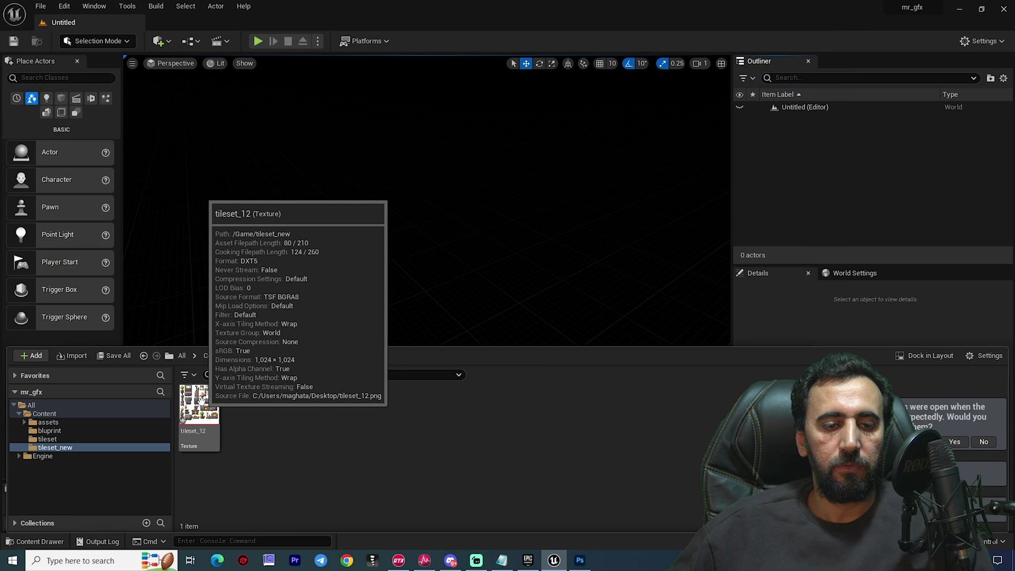
{"action": "right_click", "coordinate": [199, 405]}
{"action": "mouse_move", "coordinate": [300, 112]}
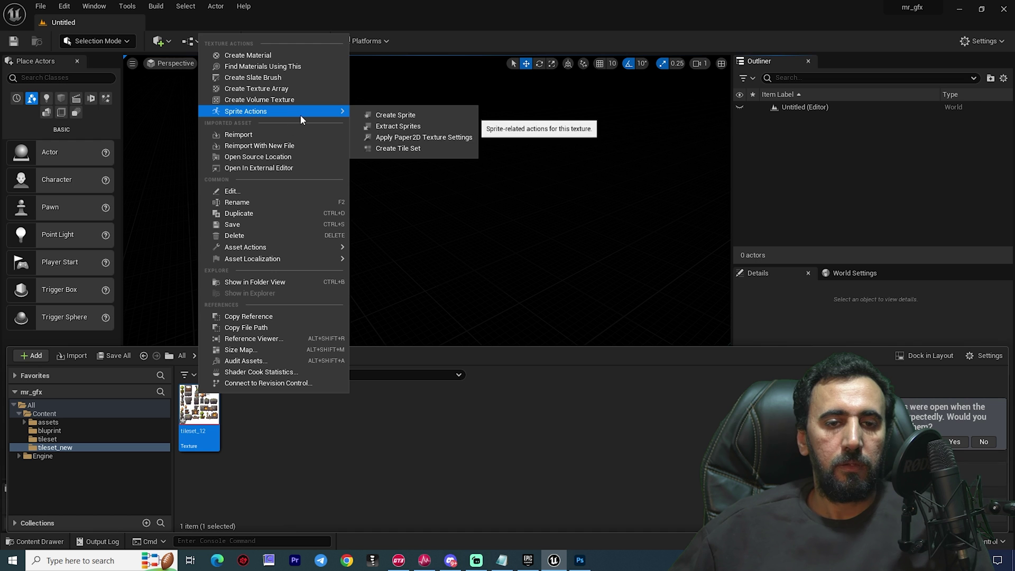
{"action": "left_click", "coordinate": [446, 138]}
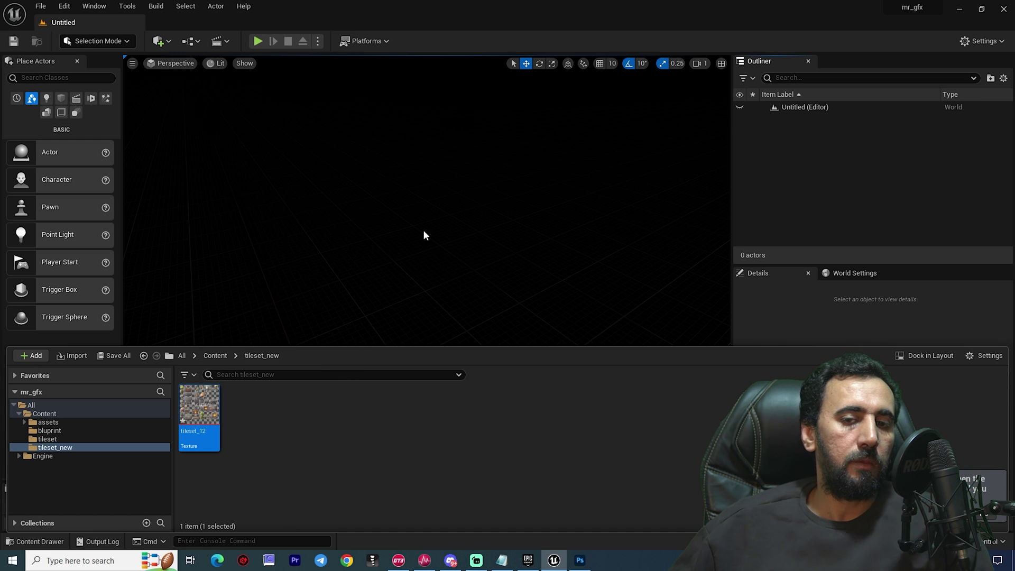
Step: Create a tile set from the tileset_12 texture and open it for editing
{"action": "right_click", "coordinate": [200, 406]}
{"action": "mouse_move", "coordinate": [296, 129]}
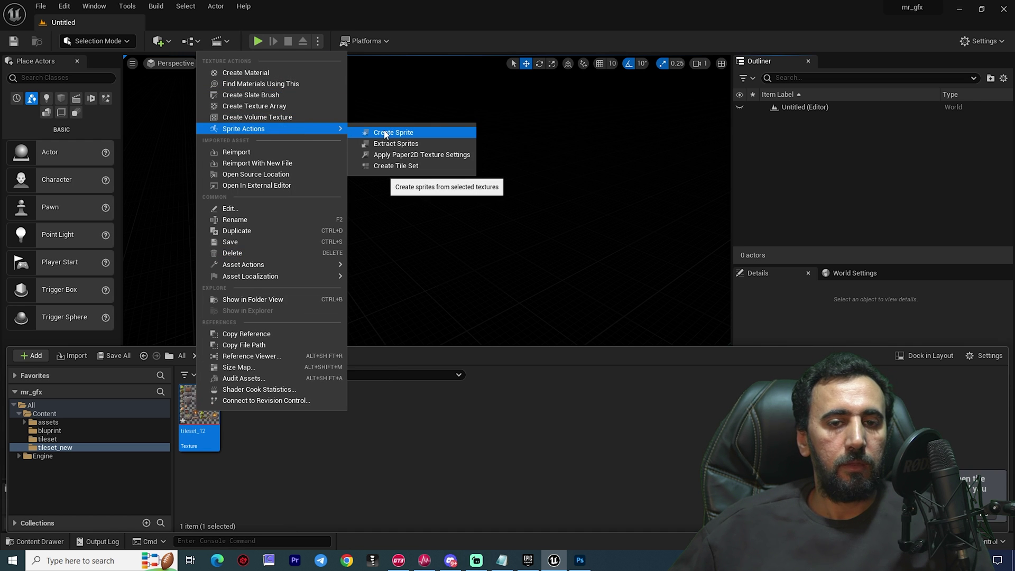
{"action": "left_click", "coordinate": [396, 166]}
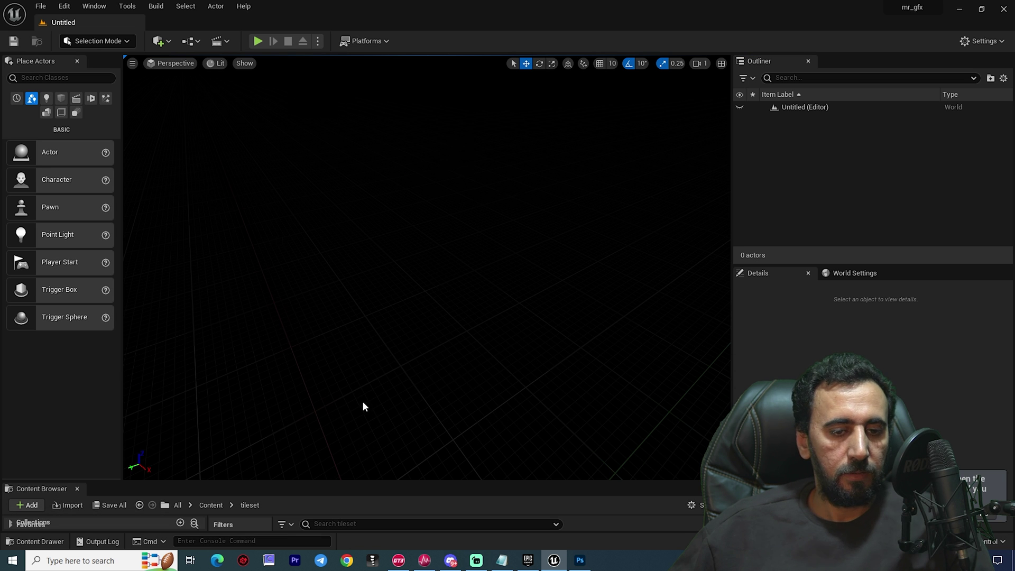
{"action": "key", "text": "ctrl+space"}
{"action": "double_click", "coordinate": [262, 406]}
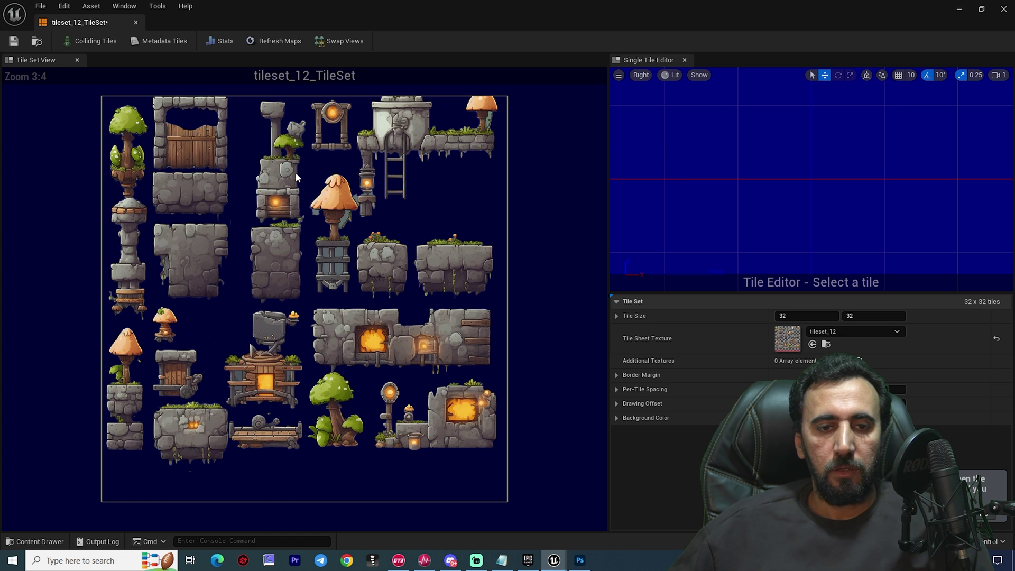
Step: Set the tile size of the tile set to 64 by 64
{"action": "left_click_drag", "start_coordinate": [800, 315], "coordinate": [810, 316]}
{"action": "left_click", "coordinate": [805, 316]}
{"action": "type", "text": "64"}
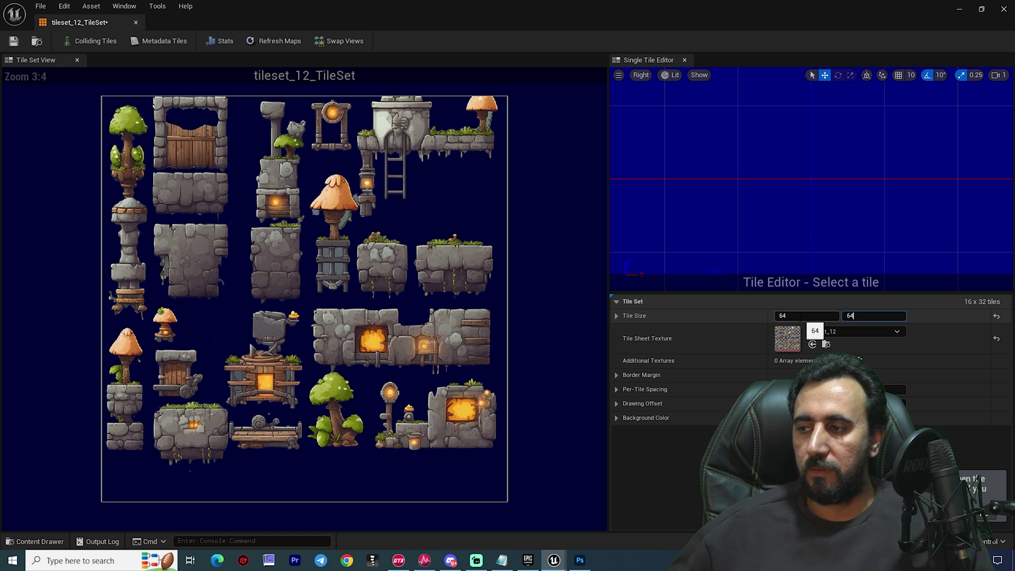
{"action": "left_click", "coordinate": [277, 131]}
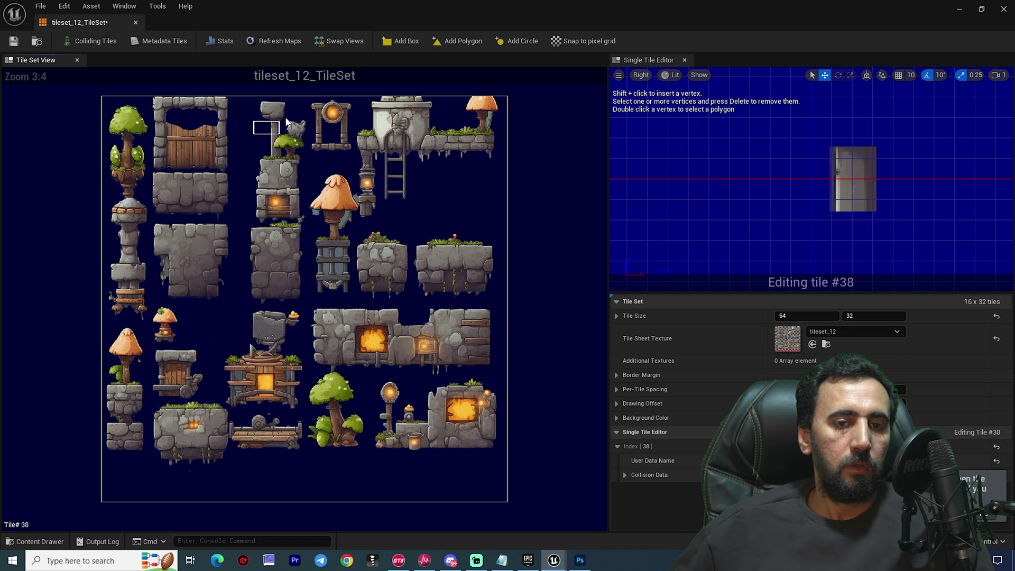
{"action": "left_click", "coordinate": [287, 118]}
{"action": "left_click", "coordinate": [852, 316]}
{"action": "type", "text": "64"}
{"action": "key", "text": "Return"}
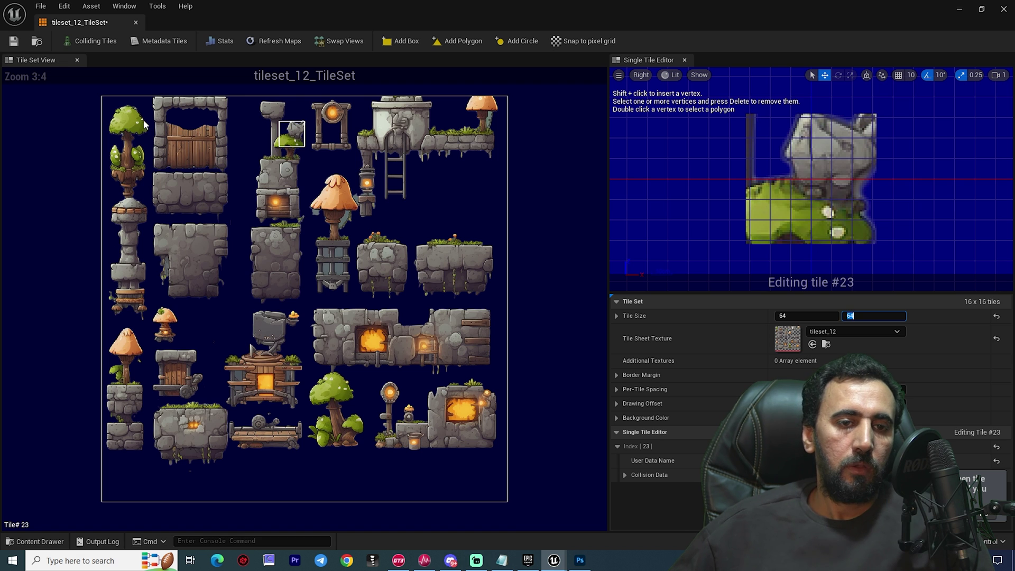
Step: Examine how the 64-pixel tiles divide the stone-framed wooden gate, one tile at a time
{"action": "left_click", "coordinate": [165, 110]}
{"action": "left_click", "coordinate": [191, 112]}
{"action": "left_click", "coordinate": [210, 112]}
{"action": "left_click", "coordinate": [192, 135]}
{"action": "left_click", "coordinate": [166, 134]}
{"action": "left_click", "coordinate": [170, 160]}
{"action": "left_click", "coordinate": [204, 158]}
{"action": "left_click", "coordinate": [234, 155]}
{"action": "left_click_drag", "start_coordinate": [222, 127], "coordinate": [216, 110]}
{"action": "left_click", "coordinate": [211, 109]}
Step: Add box collision shapes to the three top tiles of the wooden gate and to its middle-left tile
{"action": "left_click", "coordinate": [167, 108]}
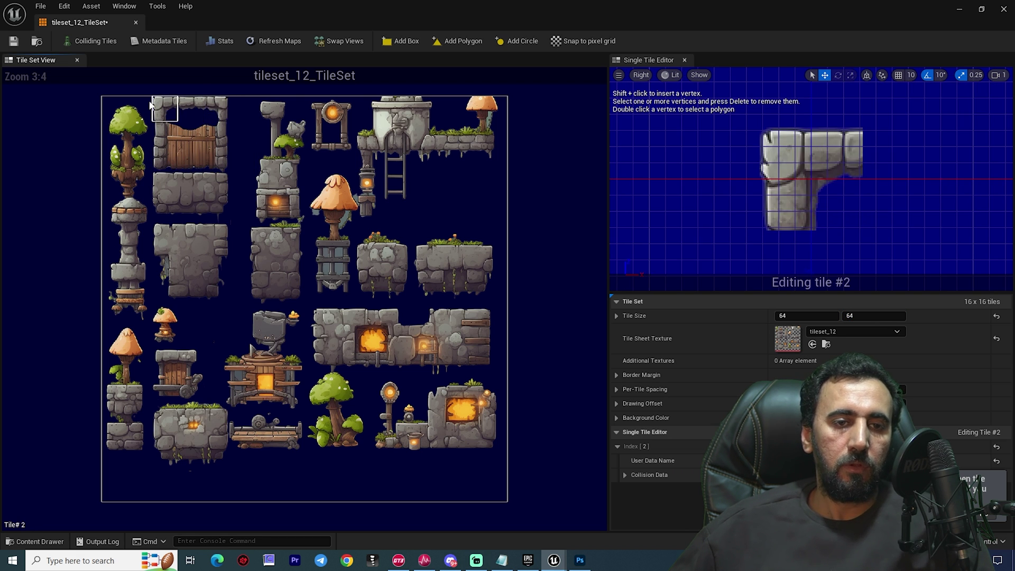
{"action": "left_click", "coordinate": [400, 43]}
{"action": "left_click", "coordinate": [185, 109]}
{"action": "left_click", "coordinate": [416, 42]}
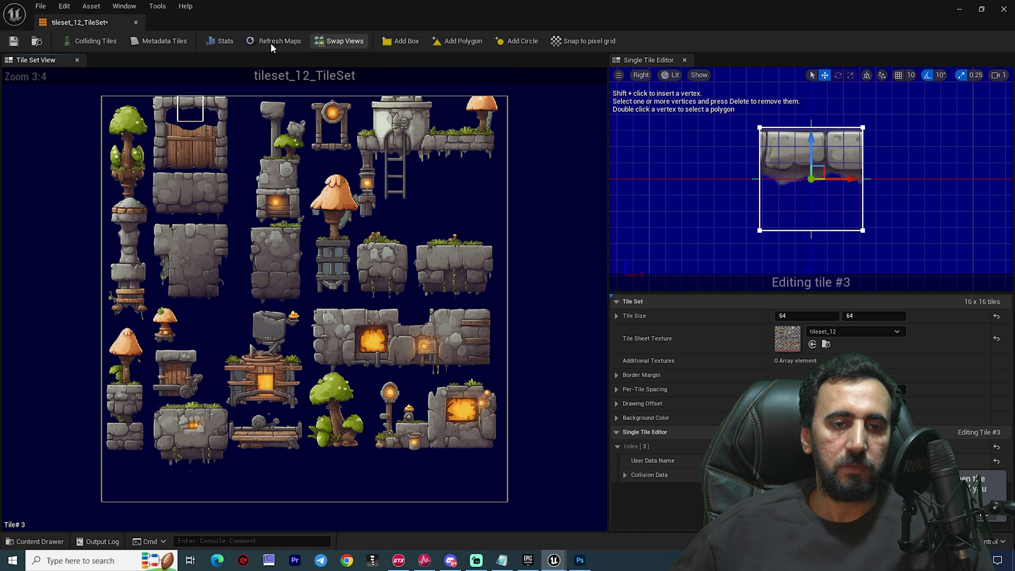
{"action": "left_click", "coordinate": [216, 109]}
{"action": "left_click", "coordinate": [408, 42]}
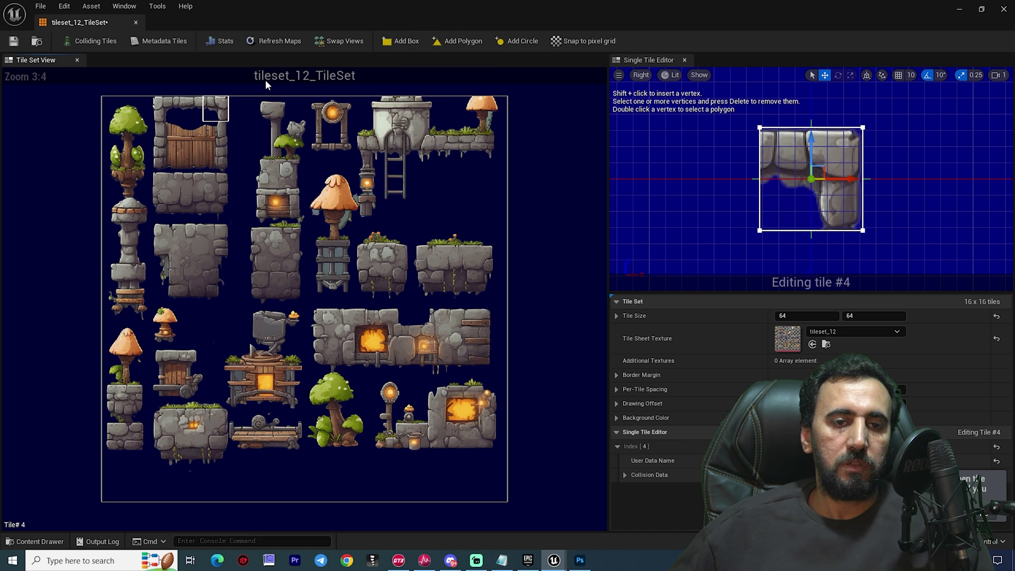
{"action": "left_click", "coordinate": [167, 138]}
{"action": "left_click", "coordinate": [387, 43]}
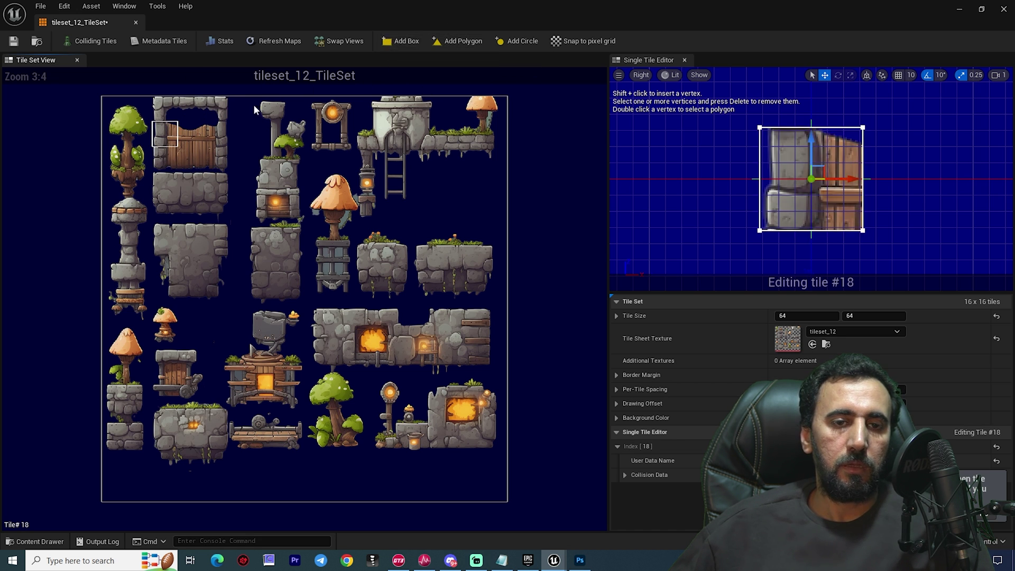
Step: Add box collision shapes to the wooden gate's bottom row and to its middle-right and centre tiles
{"action": "left_click", "coordinate": [166, 160]}
{"action": "left_click", "coordinate": [191, 163]}
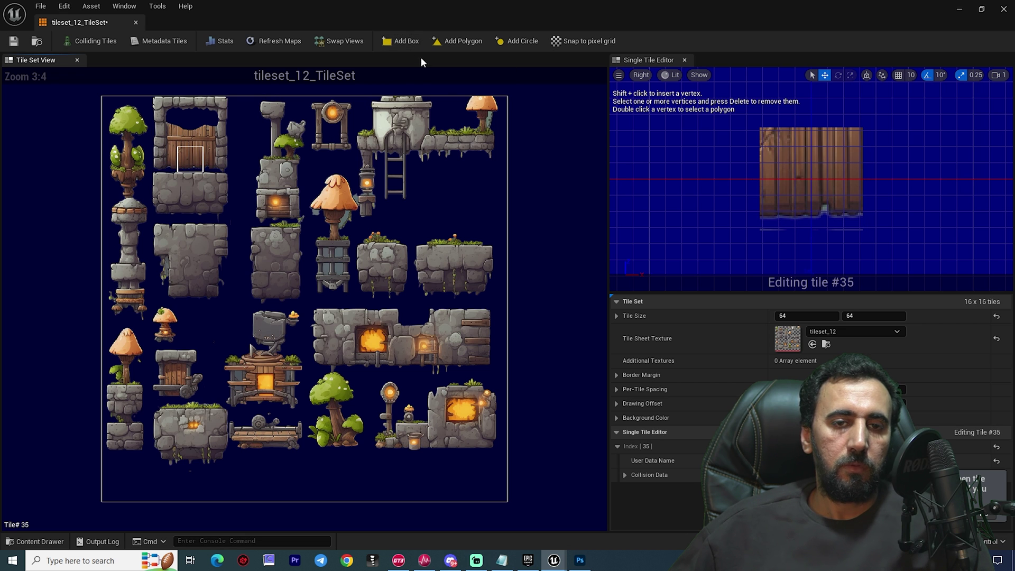
{"action": "left_click", "coordinate": [215, 162]}
{"action": "left_click", "coordinate": [403, 41]}
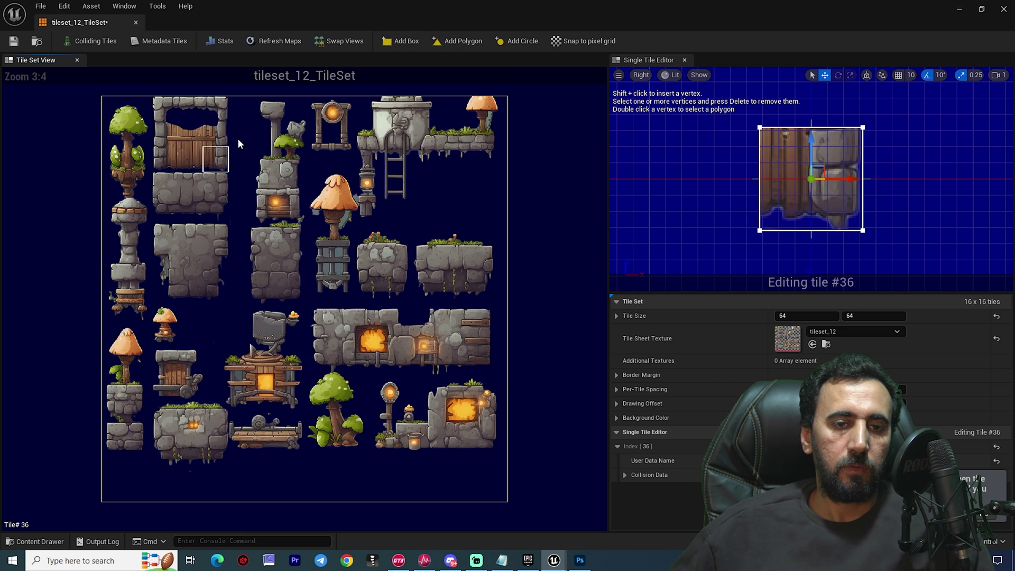
{"action": "left_click", "coordinate": [222, 139]}
{"action": "left_click", "coordinate": [400, 42]}
{"action": "left_click", "coordinate": [191, 142]}
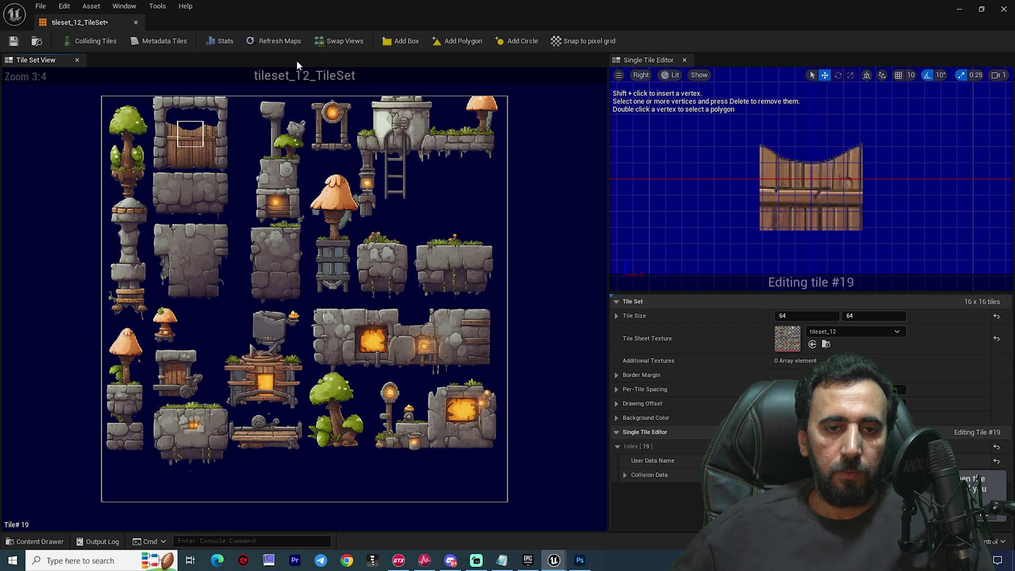
{"action": "left_click", "coordinate": [401, 44]}
Step: Add box collision shapes to the three upper tiles of the stone block directly below the gate
{"action": "left_click", "coordinate": [166, 190]}
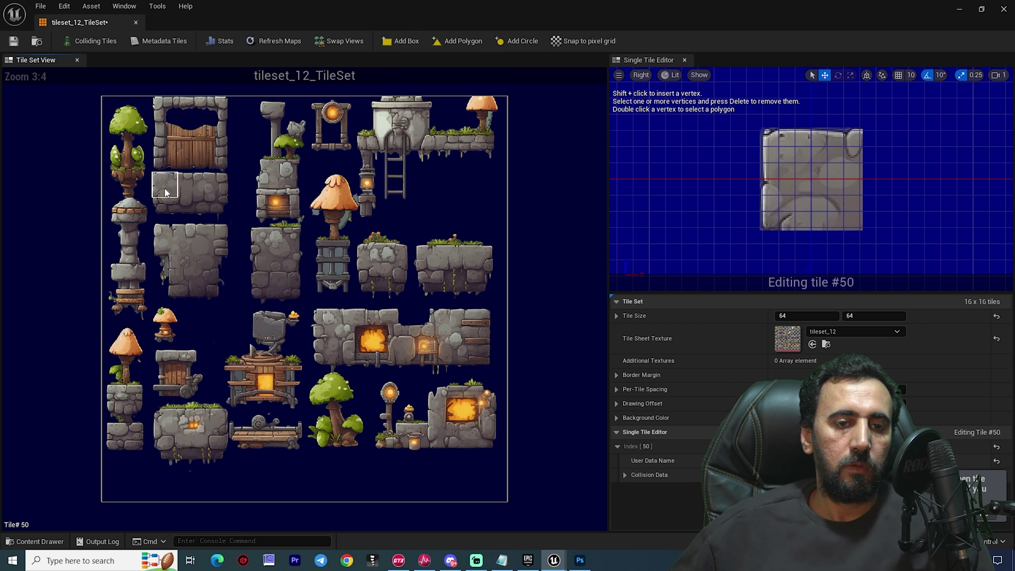
{"action": "left_click", "coordinate": [400, 42]}
{"action": "left_click", "coordinate": [198, 180]}
{"action": "left_click", "coordinate": [400, 41]}
{"action": "left_click", "coordinate": [220, 192]}
{"action": "left_click", "coordinate": [400, 42]}
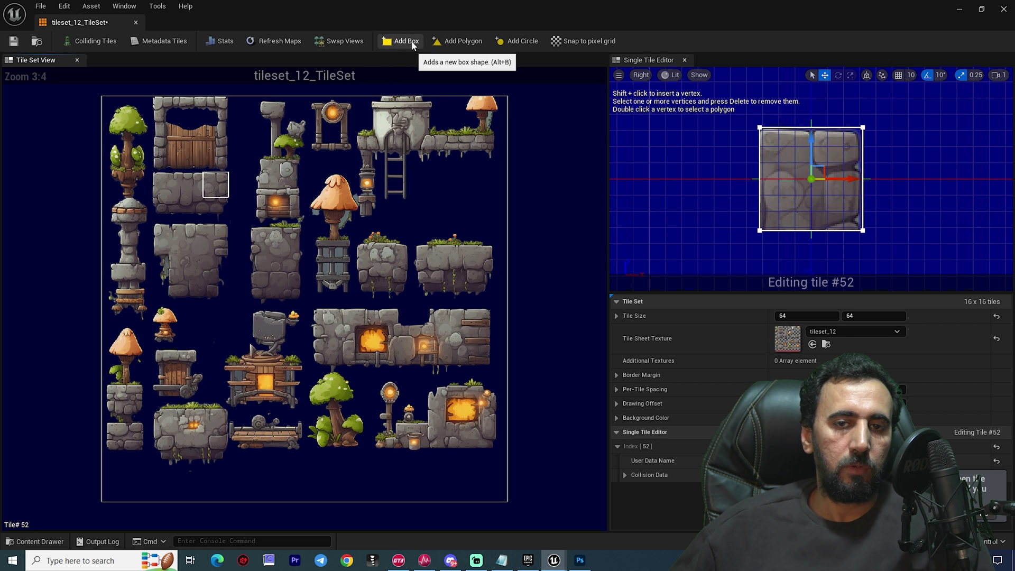
Step: Add collision boxes to the stone block's lower-left and lower-middle tiles, raising their bottom edges to the stone's underside
{"action": "left_click", "coordinate": [164, 202]}
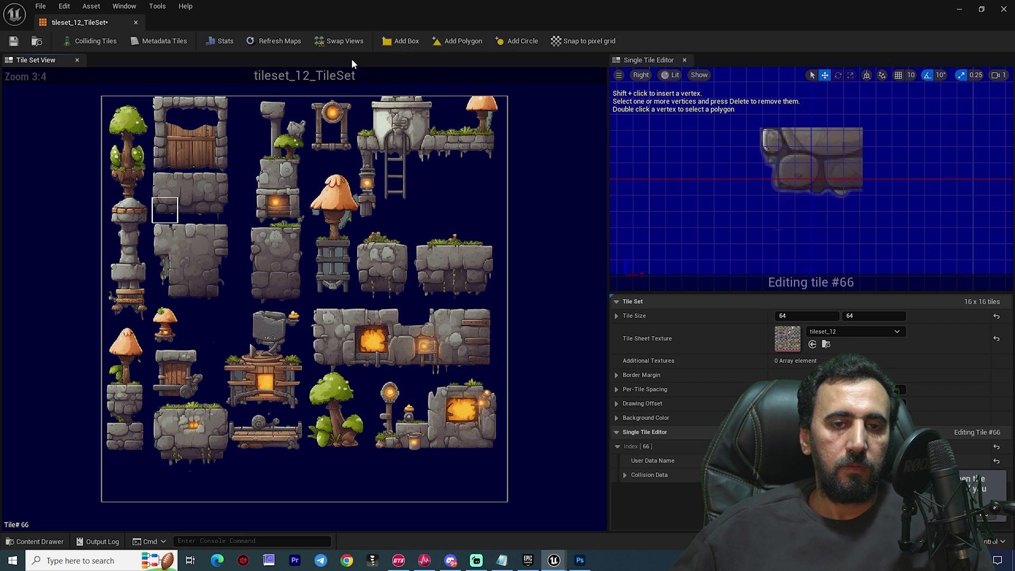
{"action": "left_click", "coordinate": [400, 41]}
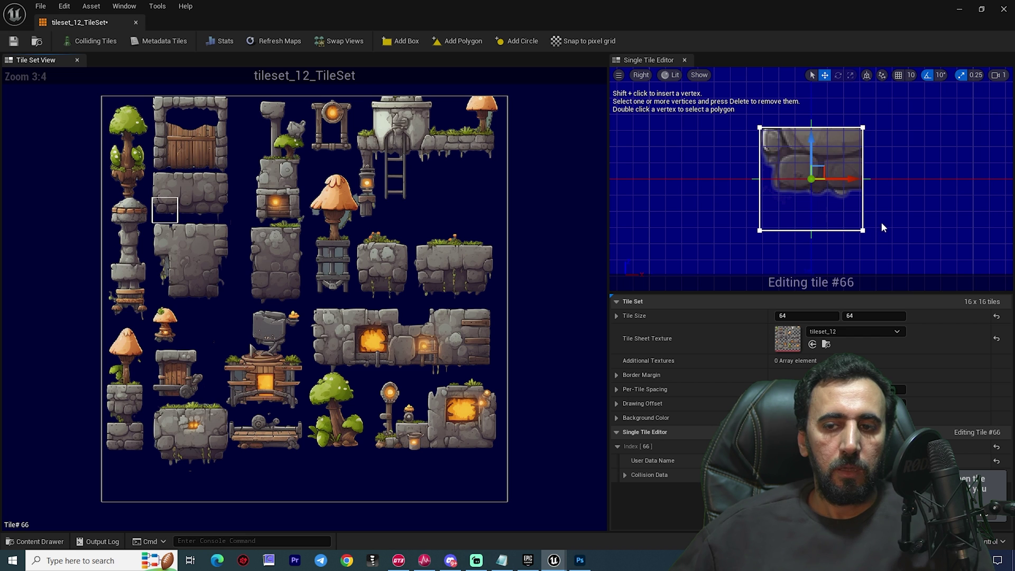
{"action": "left_click_drag", "start_coordinate": [745, 254], "coordinate": [747, 252]}
{"action": "left_click_drag", "start_coordinate": [812, 195], "coordinate": [813, 149]}
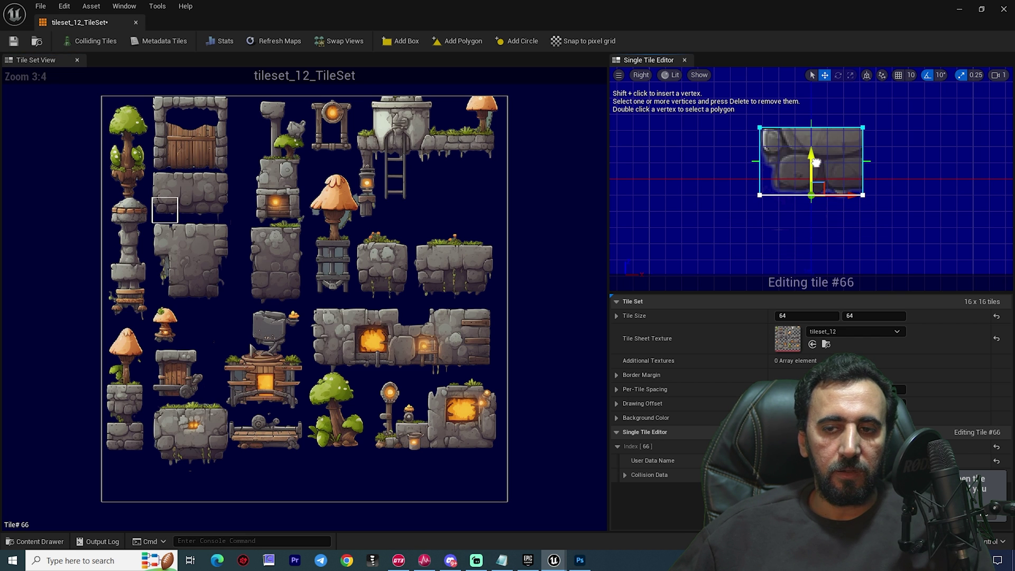
{"action": "left_click", "coordinate": [191, 207]}
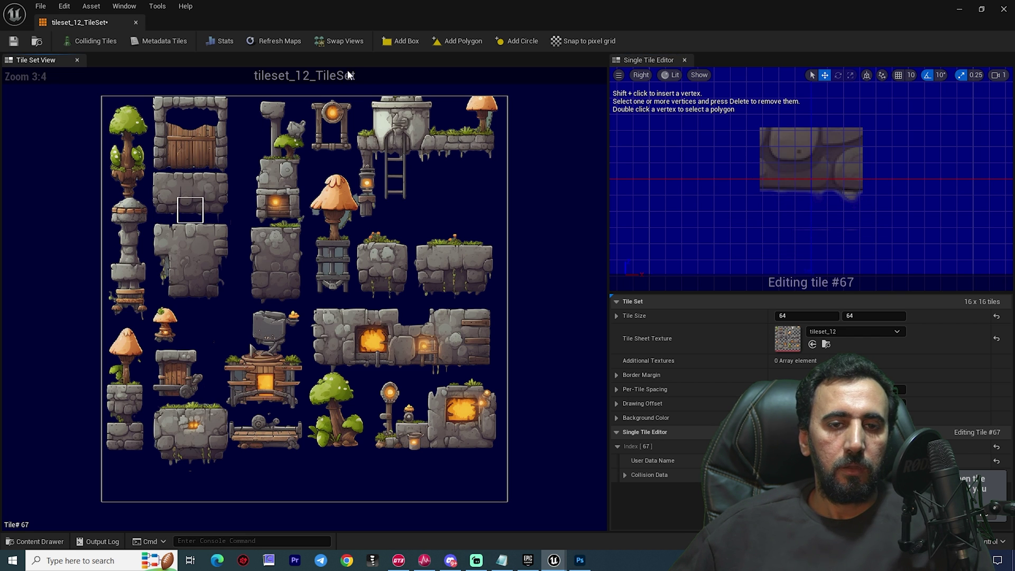
{"action": "left_click", "coordinate": [404, 45]}
{"action": "left_click_drag", "start_coordinate": [910, 200], "coordinate": [687, 276]}
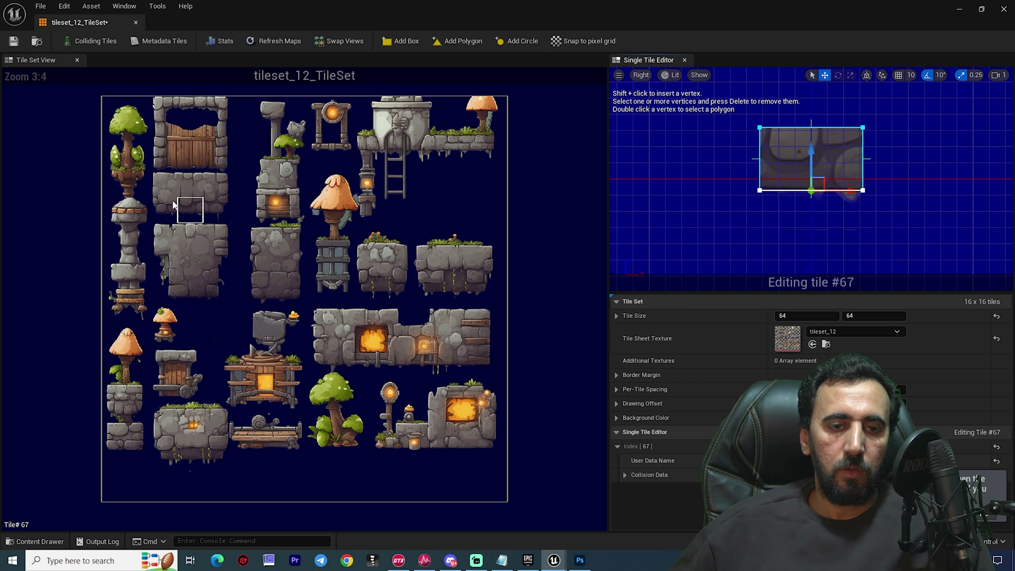
Step: Outline the stone in the block's lower-right tile with a closed polygon collision shape
{"action": "left_click", "coordinate": [222, 204]}
{"action": "left_click", "coordinate": [437, 41]}
{"action": "left_click", "coordinate": [862, 129]}
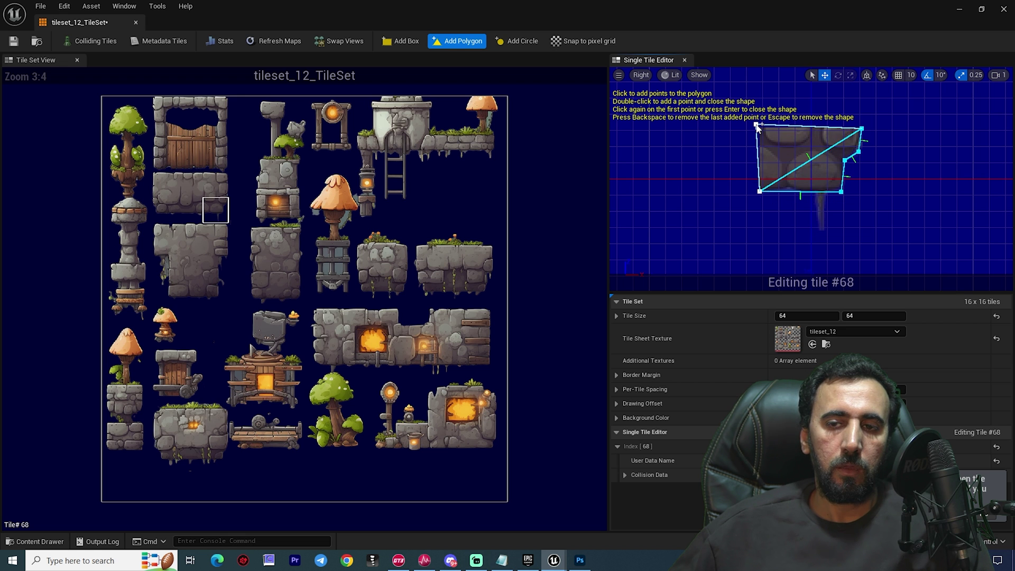
{"action": "left_click", "coordinate": [759, 126]}
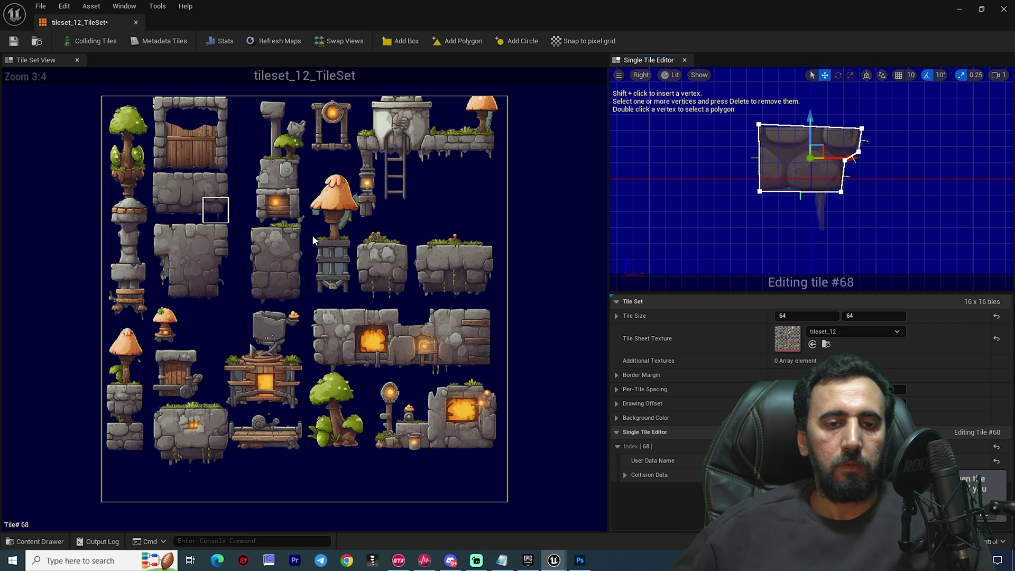
Step: Add box collision shapes to the top-row tiles of the larger stone block underneath
{"action": "left_click", "coordinate": [165, 235]}
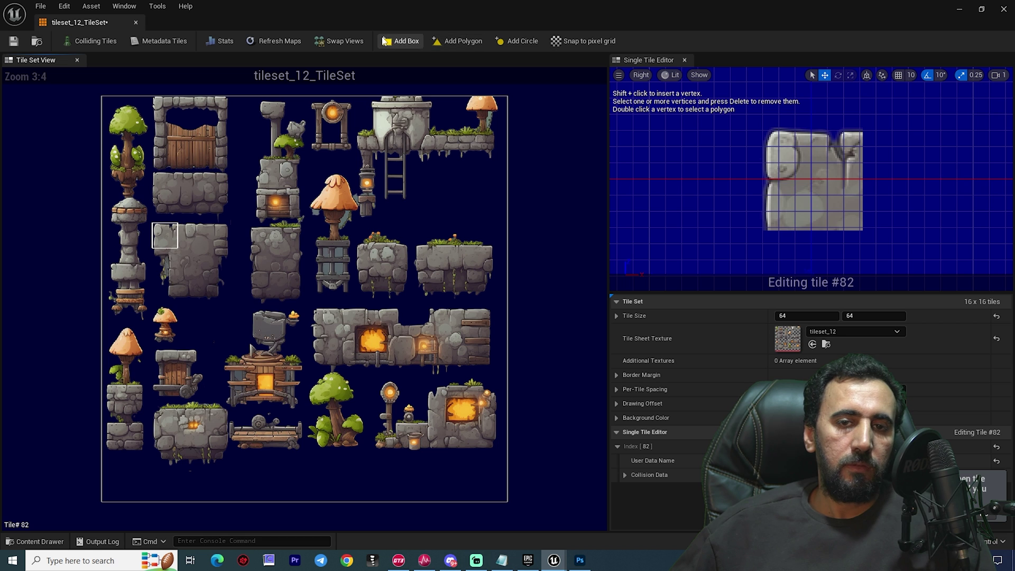
{"action": "left_click", "coordinate": [195, 237]}
{"action": "left_click", "coordinate": [217, 254]}
{"action": "left_click", "coordinate": [216, 236]}
{"action": "left_click", "coordinate": [387, 42]}
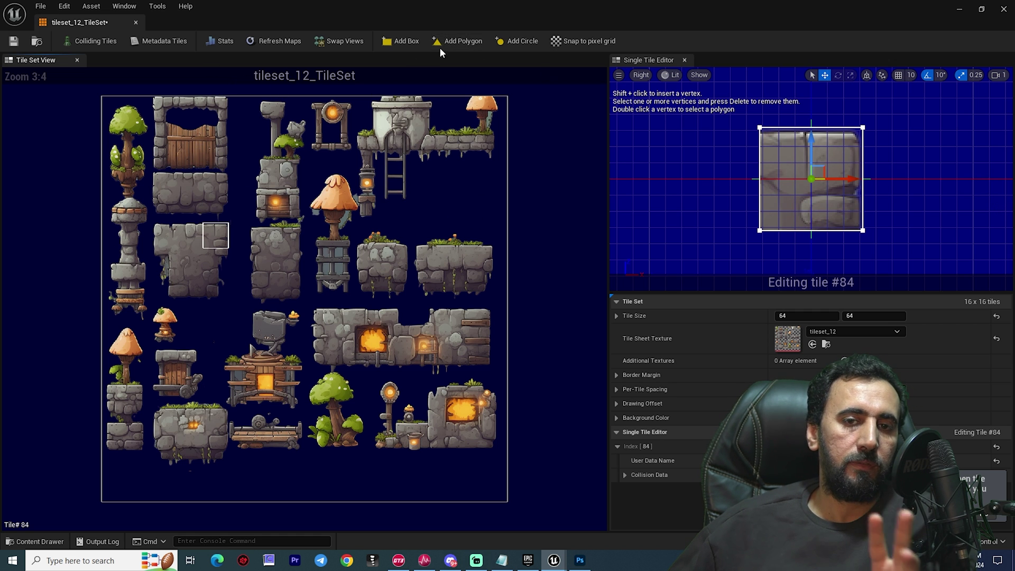
Step: Look up the keyboard shortcut bound to Add Box in the Editor Preferences
{"action": "left_click", "coordinate": [64, 7]}
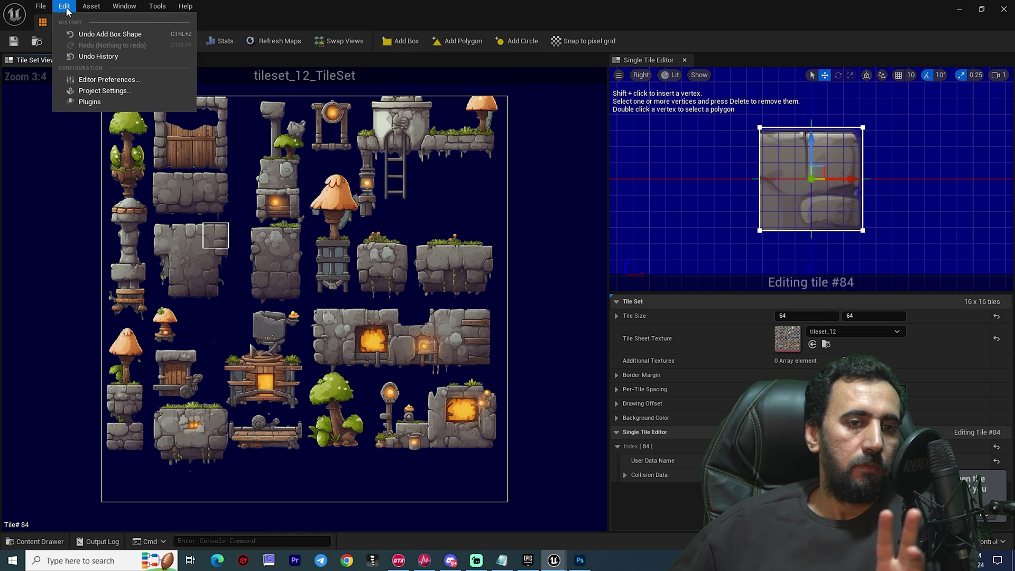
{"action": "left_click", "coordinate": [118, 81]}
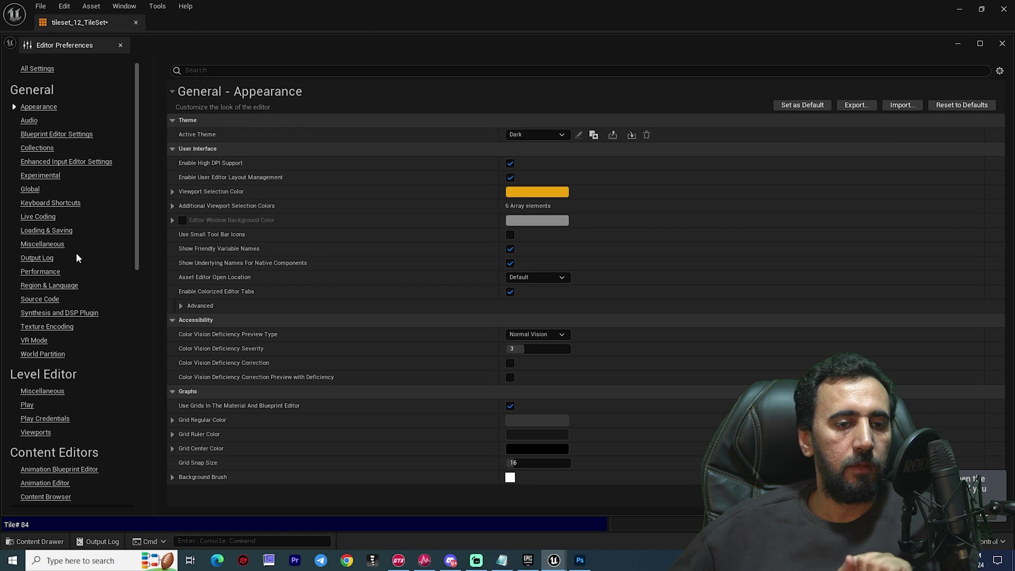
{"action": "left_click", "coordinate": [50, 204]}
{"action": "type", "text": "add bo"}
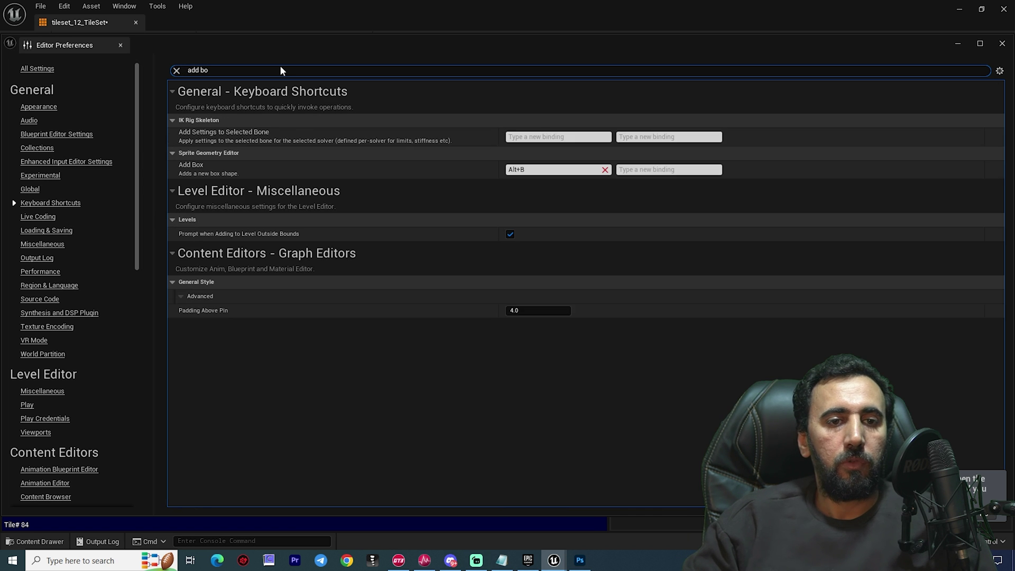
{"action": "type", "text": "x"}
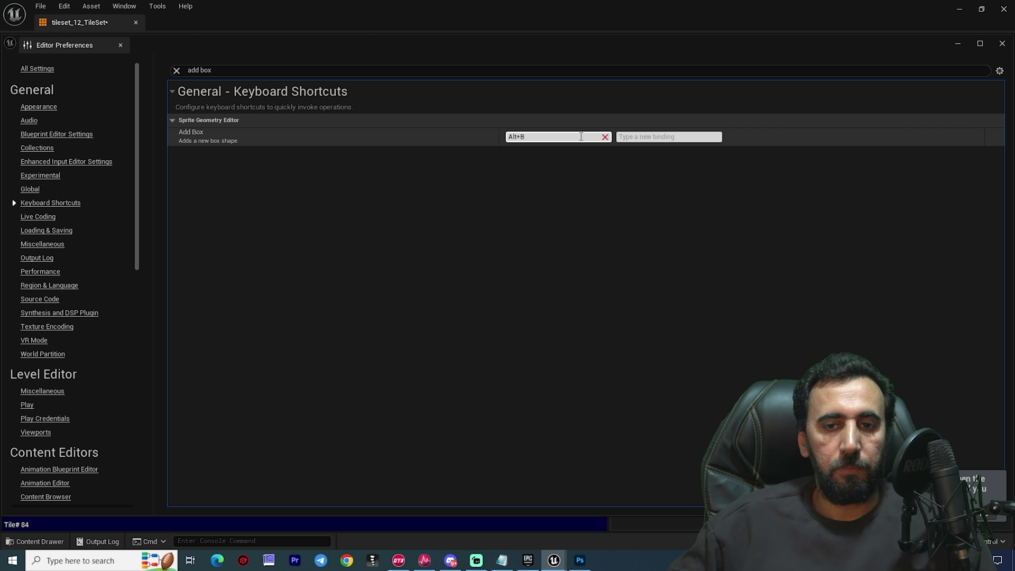
{"action": "left_click", "coordinate": [1003, 45]}
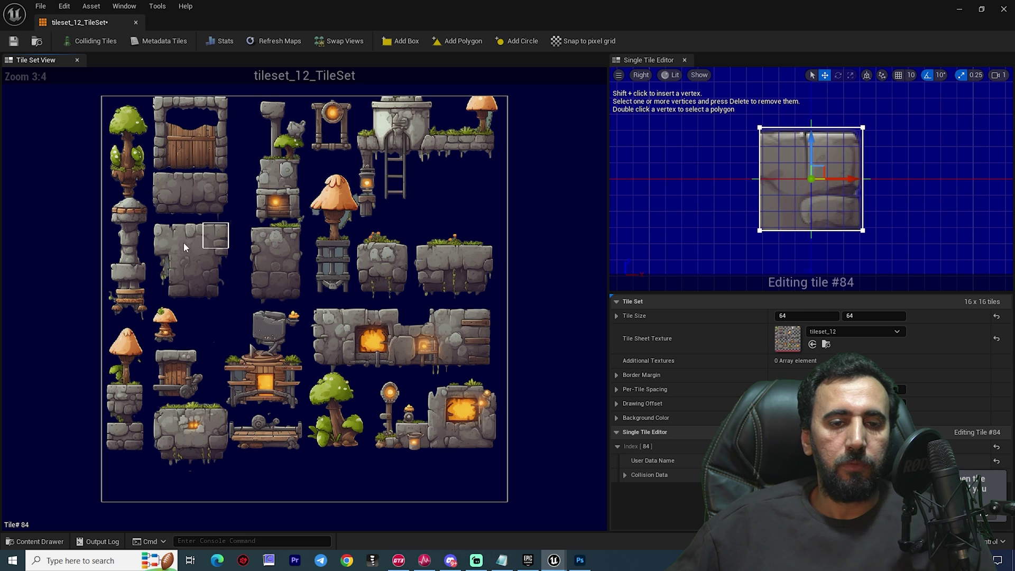
Step: Add box collision shapes to the larger stone block's middle-row tiles and to its bottom row's left and middle tiles
{"action": "left_click", "coordinate": [164, 242]}
{"action": "left_click", "coordinate": [166, 259]}
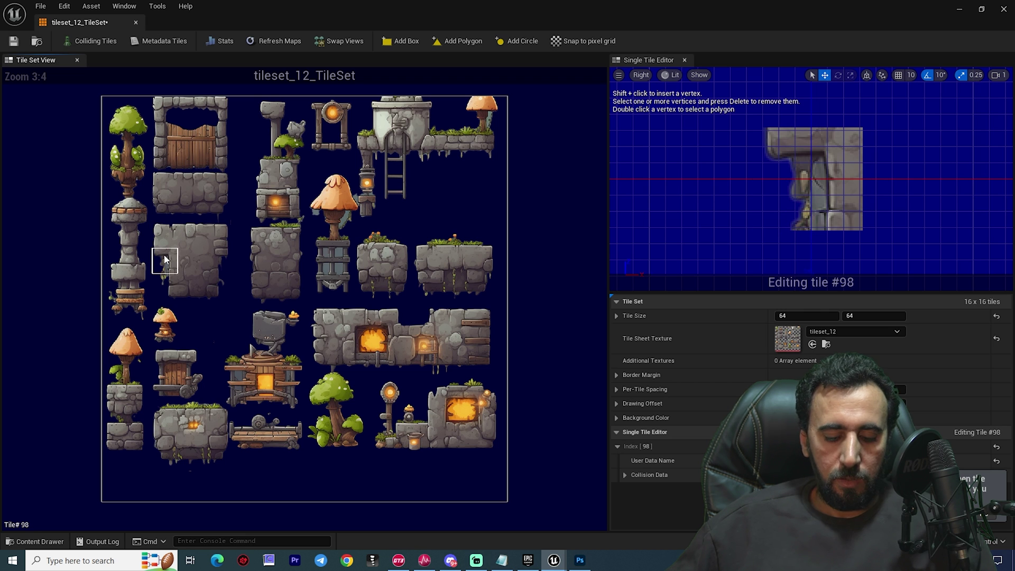
{"action": "left_click", "coordinate": [197, 258]}
{"action": "left_click", "coordinate": [218, 263]}
{"action": "left_click", "coordinate": [166, 286]}
{"action": "left_click", "coordinate": [191, 287]}
Step: Add a box collision shape to the larger stone block's lower-right tile and pull its right edge in to the stone's side
{"action": "left_click", "coordinate": [217, 286]}
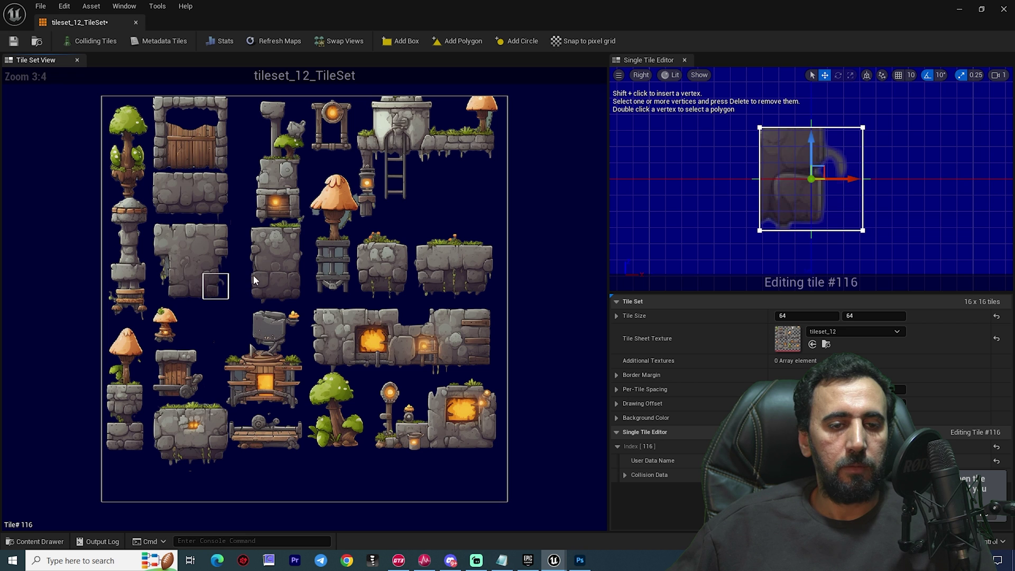
{"action": "left_click_drag", "start_coordinate": [918, 119], "coordinate": [849, 253]}
{"action": "left_click_drag", "start_coordinate": [907, 180], "coordinate": [897, 180]}
{"action": "left_click_drag", "start_coordinate": [884, 217], "coordinate": [757, 249]}
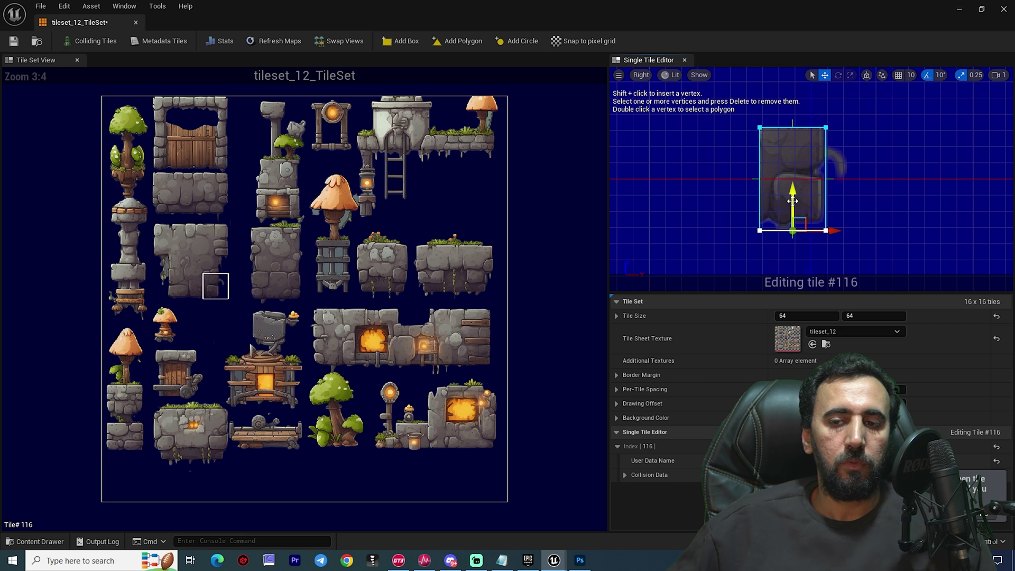
Step: Add box collision shapes to the four tiles of the small wooden door with the stone lintel and wheel
{"action": "left_click", "coordinate": [265, 240]}
{"action": "left_click", "coordinate": [161, 358]}
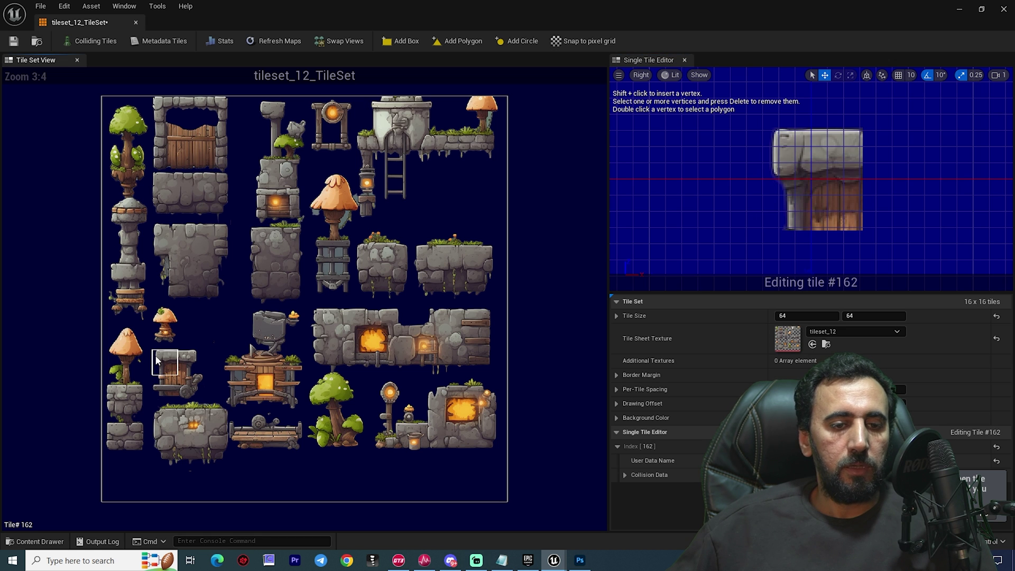
{"action": "left_click", "coordinate": [189, 363]}
{"action": "left_click", "coordinate": [166, 389]}
{"action": "left_click", "coordinate": [190, 389]}
{"action": "left_click", "coordinate": [191, 363]}
Step: Narrow the collision boxes of the small door's two upper tiles so their outer edges meet the stone lintel
{"action": "left_click", "coordinate": [863, 175]}
{"action": "left_click_drag", "start_coordinate": [905, 179], "coordinate": [882, 178]}
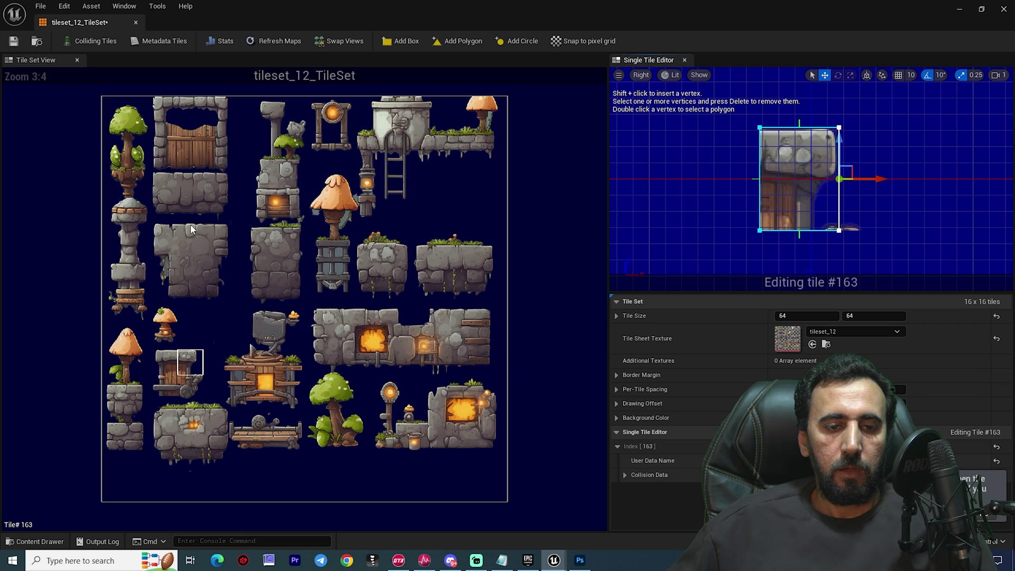
{"action": "left_click", "coordinate": [168, 363]}
{"action": "left_click", "coordinate": [760, 212]}
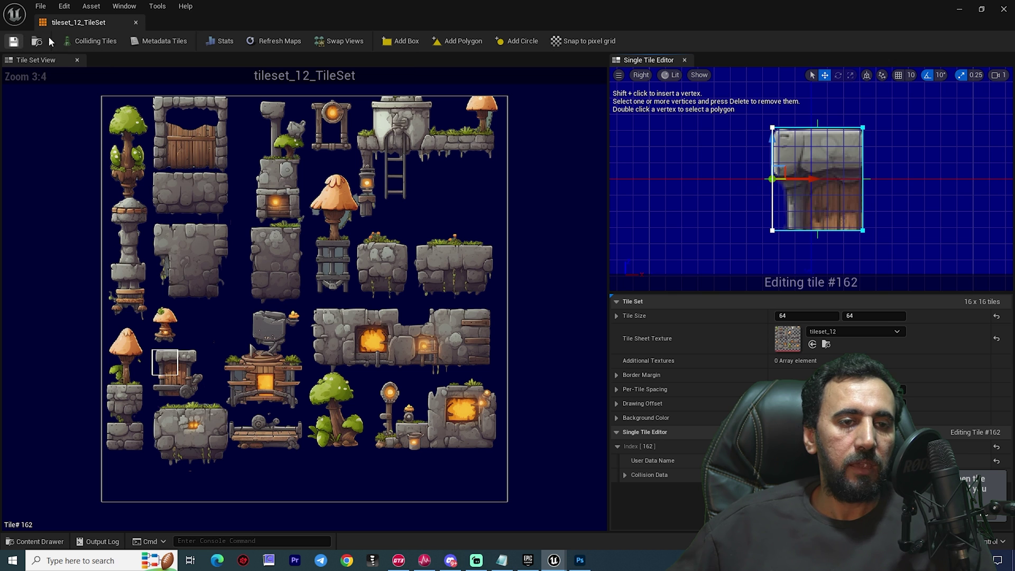
Step: Create a tile map from tileset_12_TileSet in the tileset_new folder and open it for editing
{"action": "left_click", "coordinate": [136, 24]}
{"action": "key", "text": "ctrl+space"}
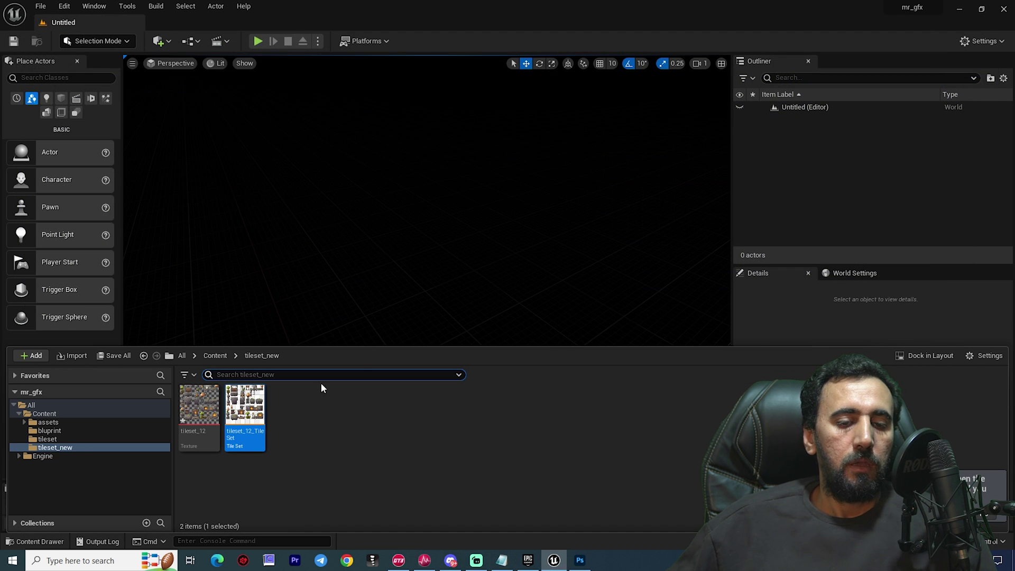
{"action": "right_click", "coordinate": [241, 400]}
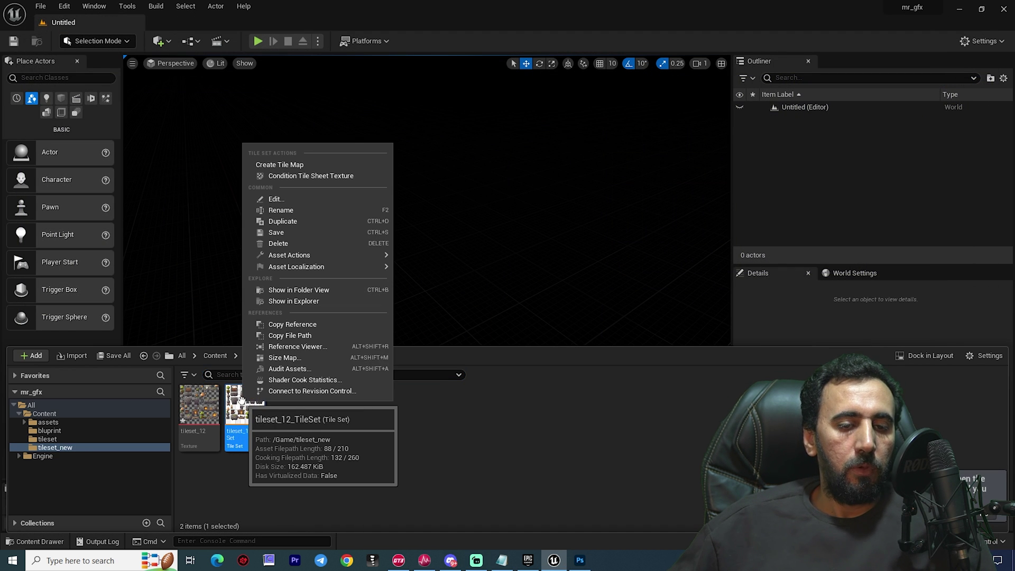
{"action": "left_click", "coordinate": [289, 166]}
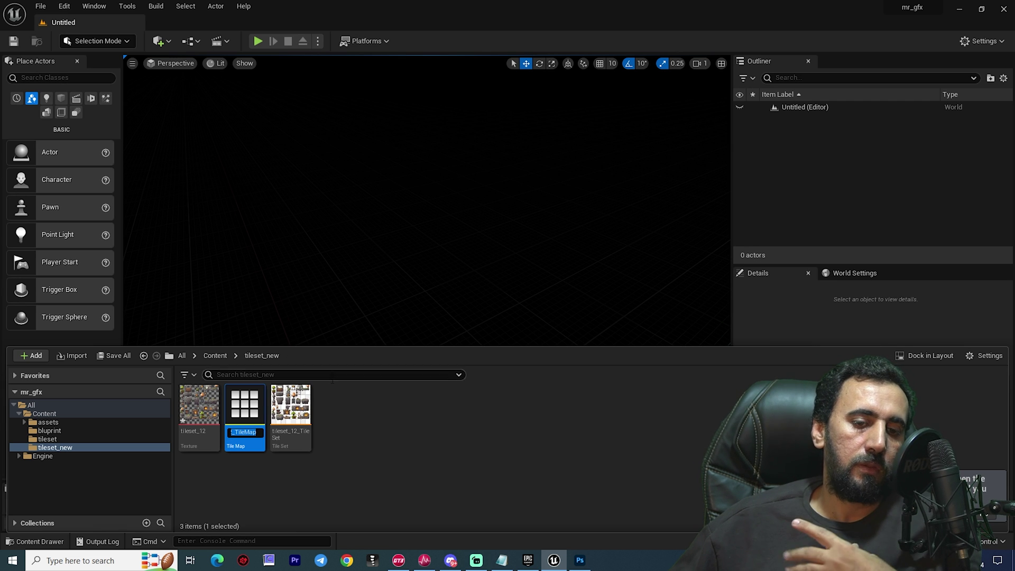
{"action": "double_click", "coordinate": [240, 402]}
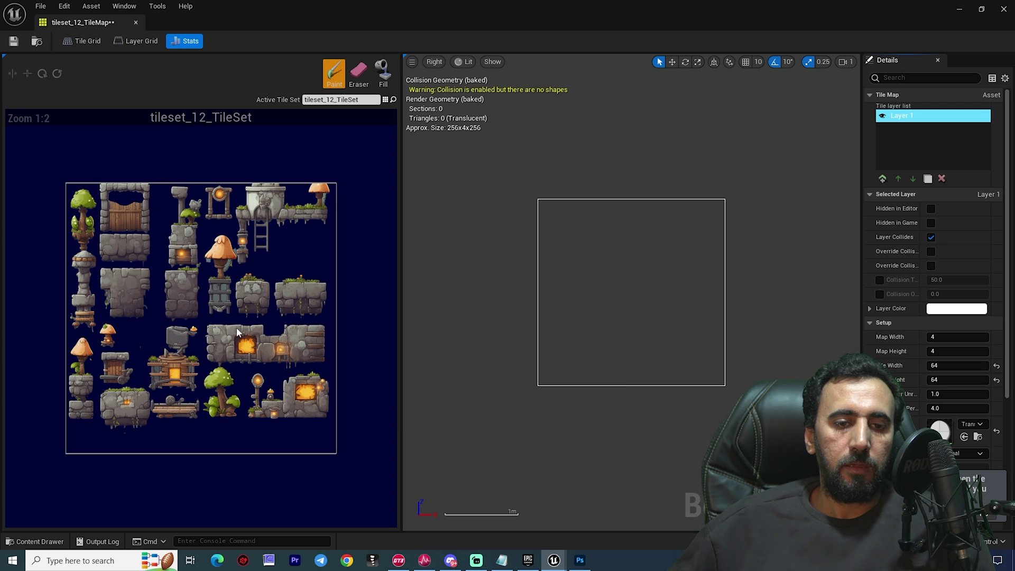
Step: Paint the three-by-three wooden gate into the upper-left corner of the map using tileset_12_TileSet
{"action": "left_click", "coordinate": [383, 101]}
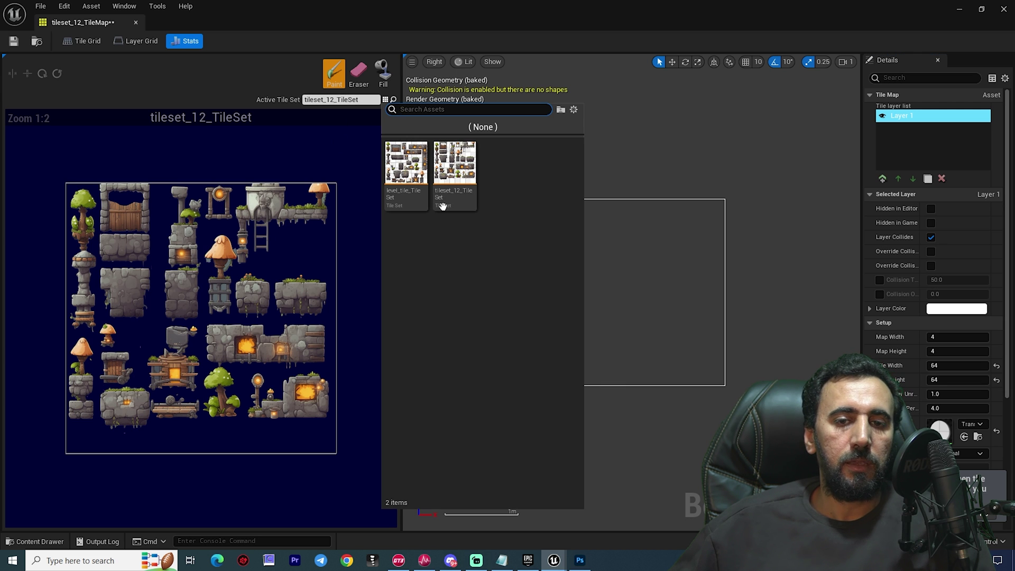
{"action": "left_click", "coordinate": [751, 110]}
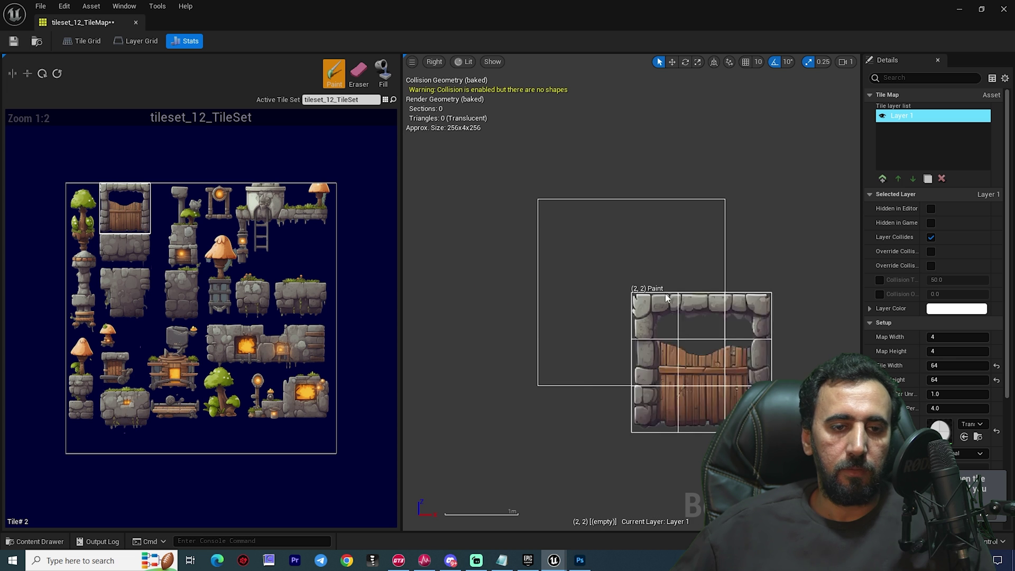
{"action": "left_click", "coordinate": [568, 231]}
{"action": "scroll", "coordinate": [688, 285], "scroll_direction": "down", "scroll_amount": 3}
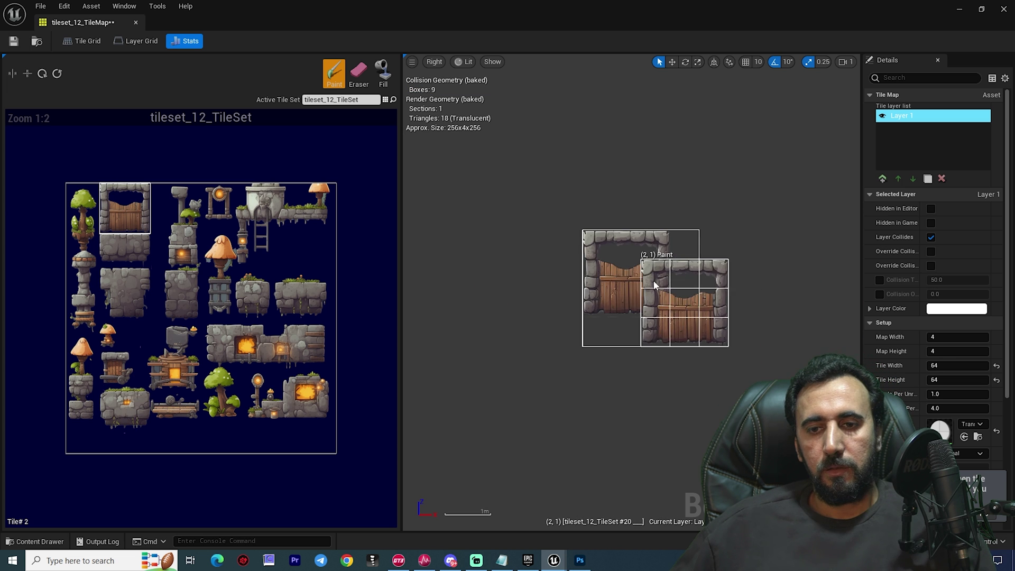
{"action": "scroll", "coordinate": [703, 288], "scroll_direction": "up", "scroll_amount": 5}
Step: Set the tile map's width to 75 tiles and its height to 15 tiles
{"action": "scroll", "coordinate": [602, 140], "scroll_direction": "down", "scroll_amount": 4}
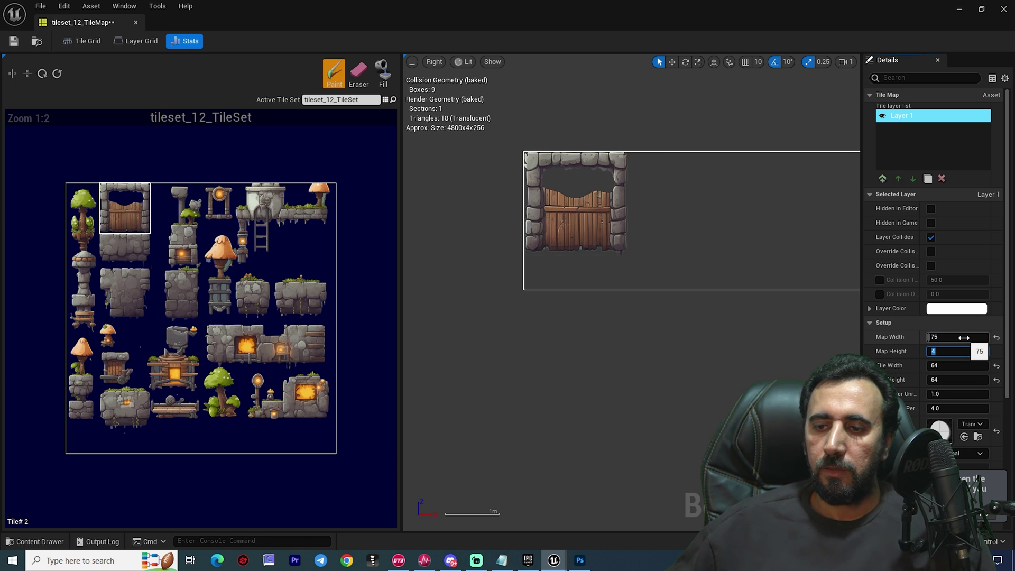
{"action": "scroll", "coordinate": [634, 296], "scroll_direction": "down", "scroll_amount": 4}
{"action": "right_click_drag", "start_coordinate": [696, 307], "coordinate": [614, 158]}
{"action": "scroll", "coordinate": [619, 182], "scroll_direction": "down", "scroll_amount": 3}
{"action": "right_click_drag", "start_coordinate": [639, 208], "coordinate": [673, 312]}
{"action": "scroll", "coordinate": [637, 307], "scroll_direction": "up", "scroll_amount": 4}
{"action": "scroll", "coordinate": [638, 307], "scroll_direction": "up", "scroll_amount": 1}
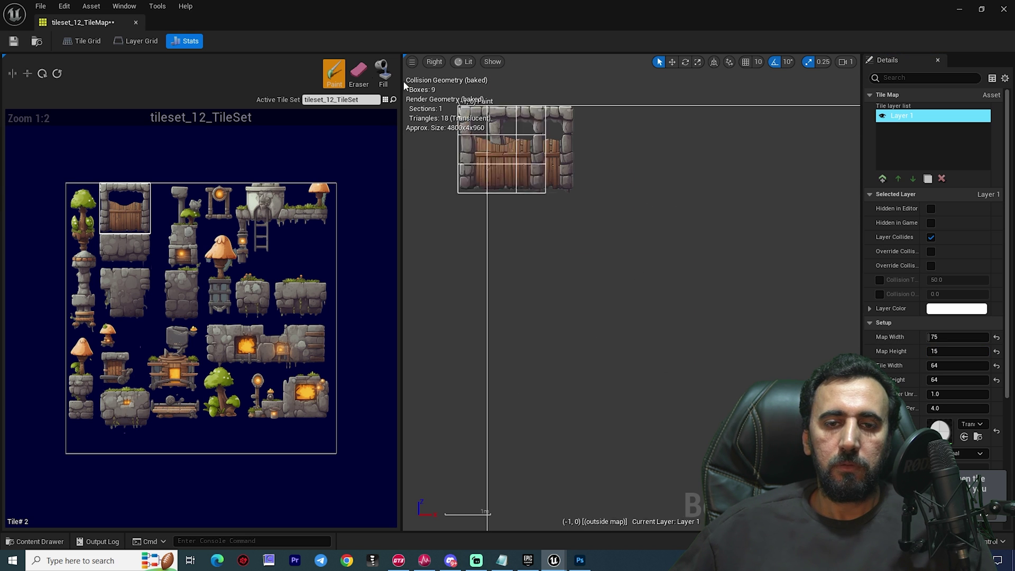
Step: Erase all the painted gate tiles from the map's upper-left corner
{"action": "left_click", "coordinate": [358, 73]}
{"action": "left_click_drag", "start_coordinate": [567, 136], "coordinate": [514, 130]}
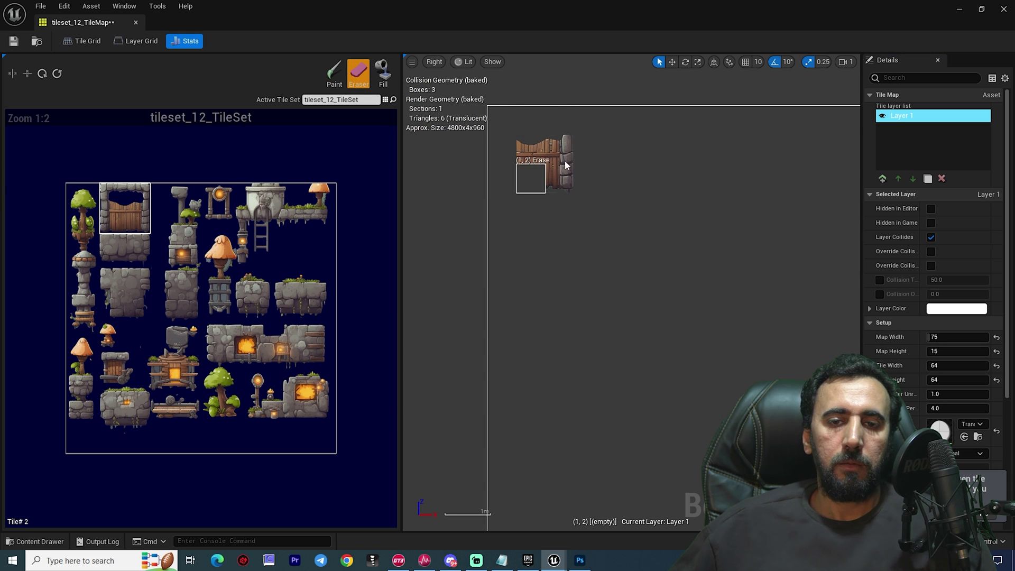
{"action": "left_click_drag", "start_coordinate": [565, 165], "coordinate": [530, 160]}
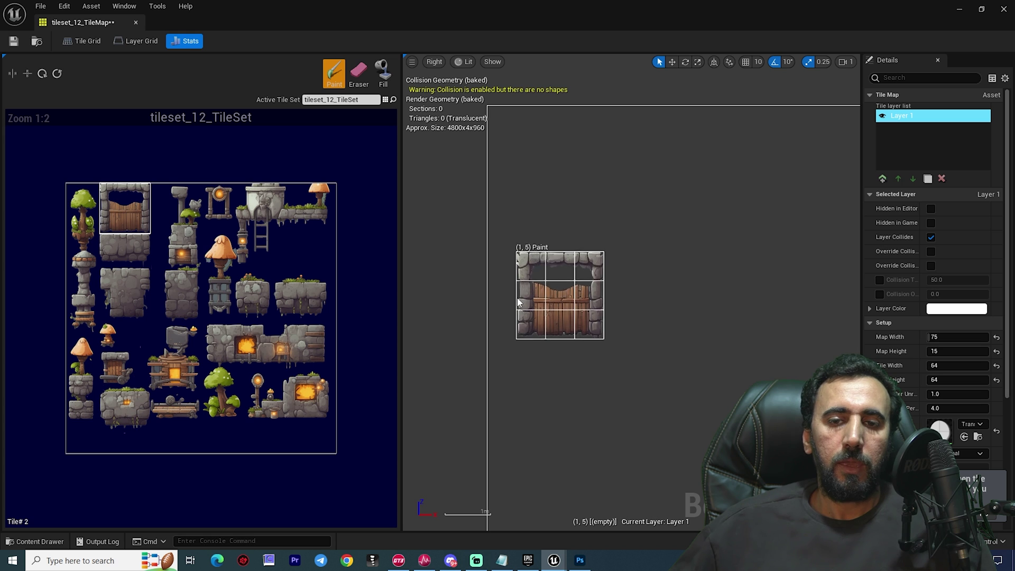
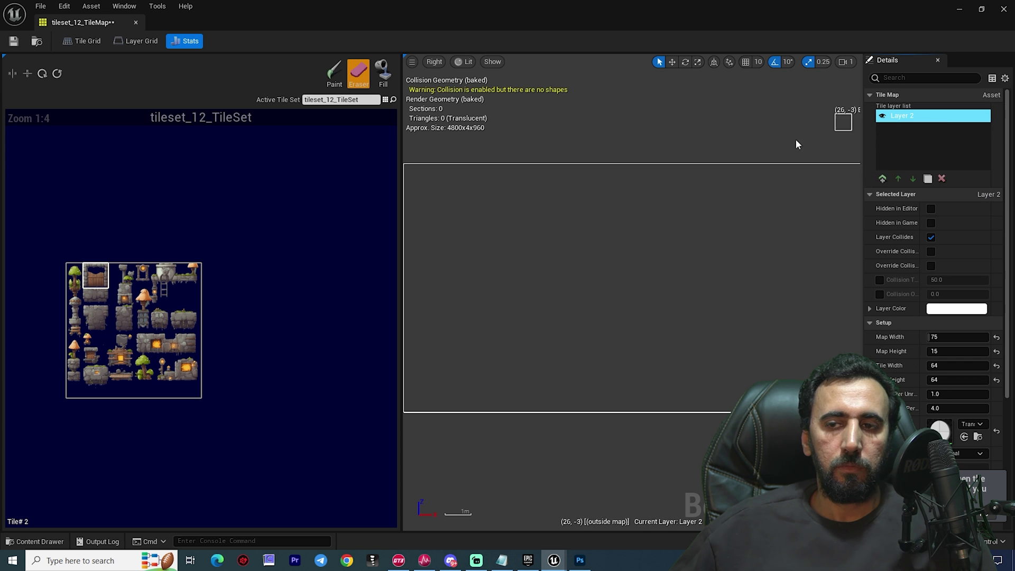
Step: Paint three spaced copies of the wooden gate in one row across the middle of the map on Layer 2
{"action": "scroll", "coordinate": [99, 281], "scroll_direction": "up", "scroll_amount": 5}
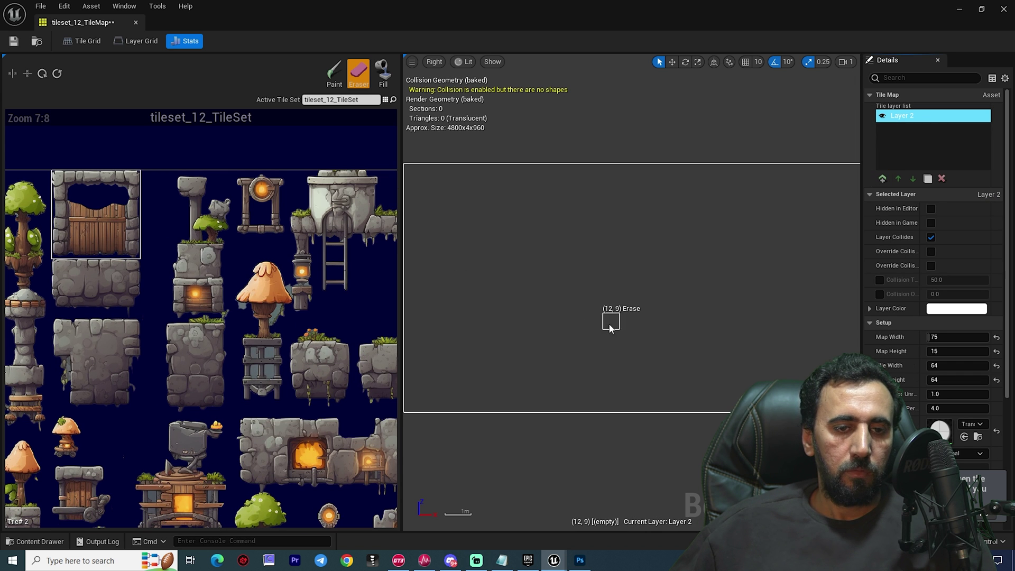
{"action": "left_click_drag", "start_coordinate": [131, 176], "coordinate": [63, 250]}
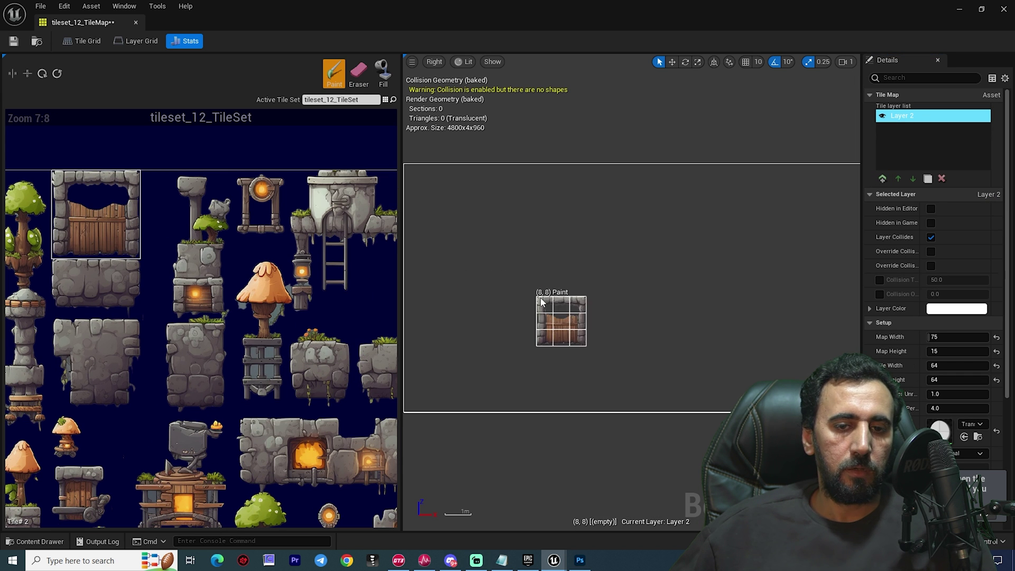
{"action": "left_click", "coordinate": [476, 287]}
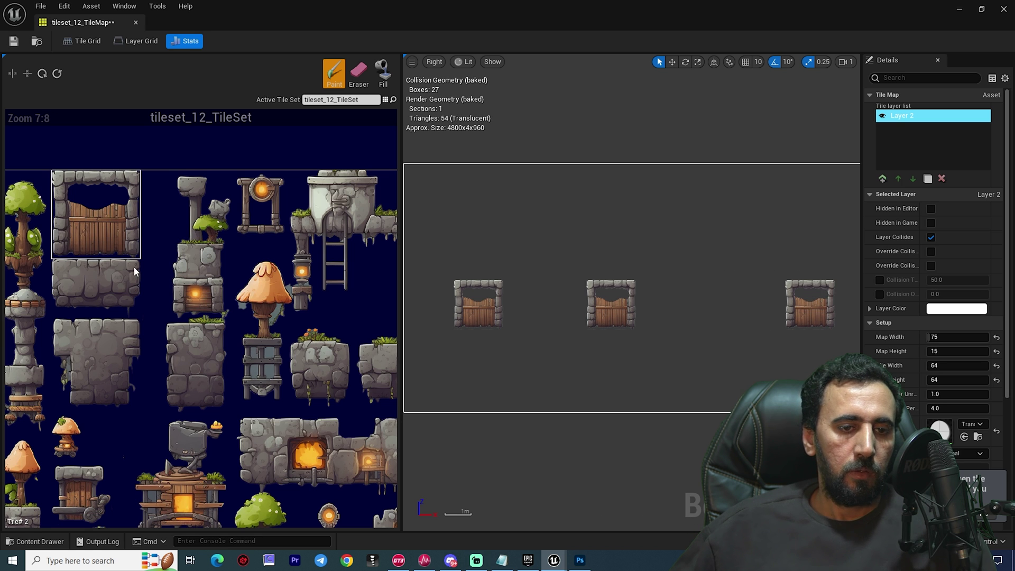
Step: Paint two copies of the short stone block above the gate row and one larger stone block to the right of the gates
{"action": "mouse_move", "coordinate": [134, 267]}
{"action": "left_mouse_down"}
{"action": "mouse_move", "coordinate": [84, 275]}
{"action": "mouse_move", "coordinate": [53, 301]}
{"action": "left_mouse_up"}
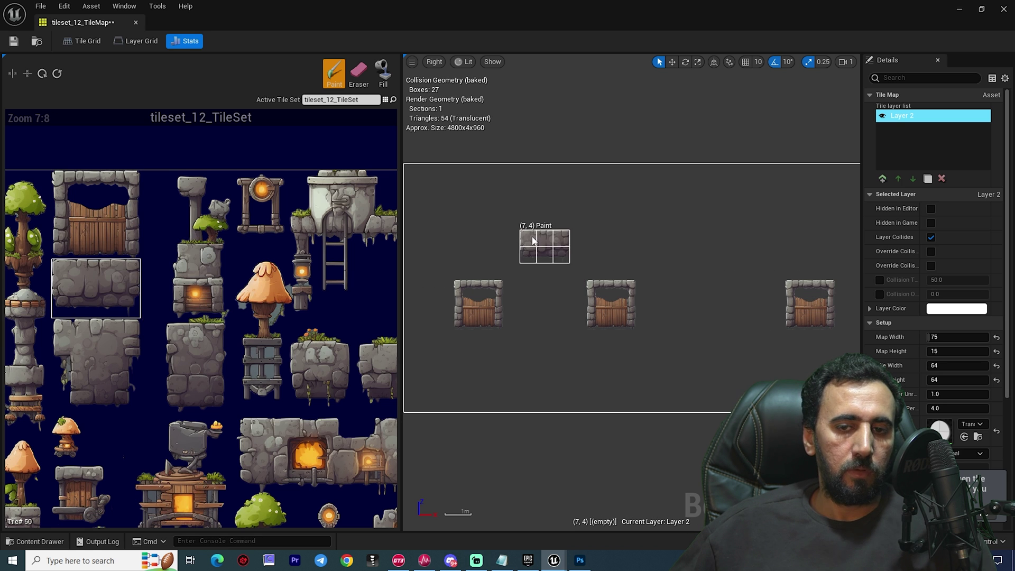
{"action": "scroll", "coordinate": [739, 376], "scroll_direction": "down", "scroll_amount": 5}
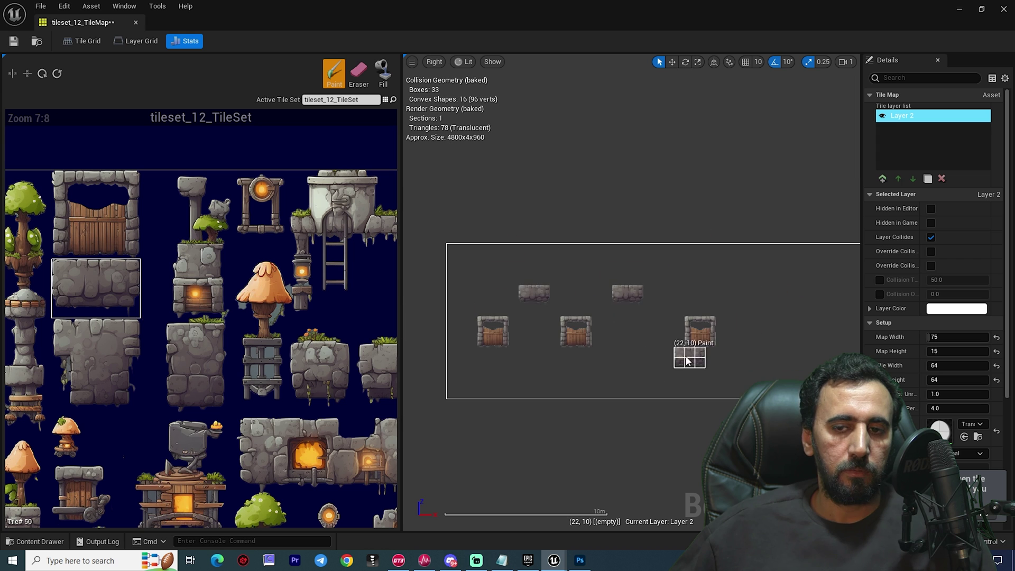
{"action": "left_click_drag", "start_coordinate": [138, 324], "coordinate": [66, 385]}
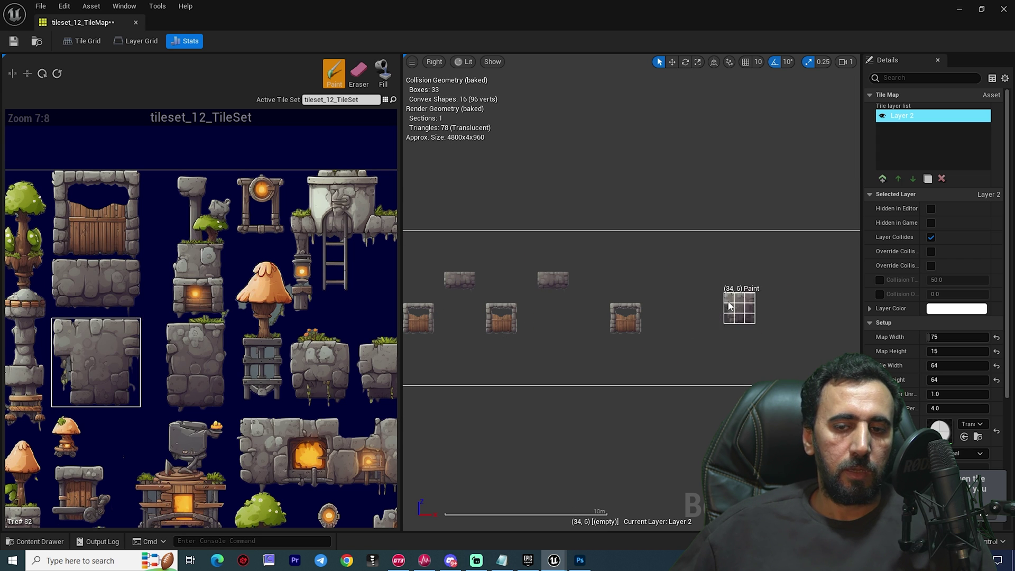
{"action": "scroll", "coordinate": [682, 285], "scroll_direction": "up", "scroll_amount": 5}
{"action": "scroll", "coordinate": [269, 414], "scroll_direction": "down", "scroll_amount": 2}
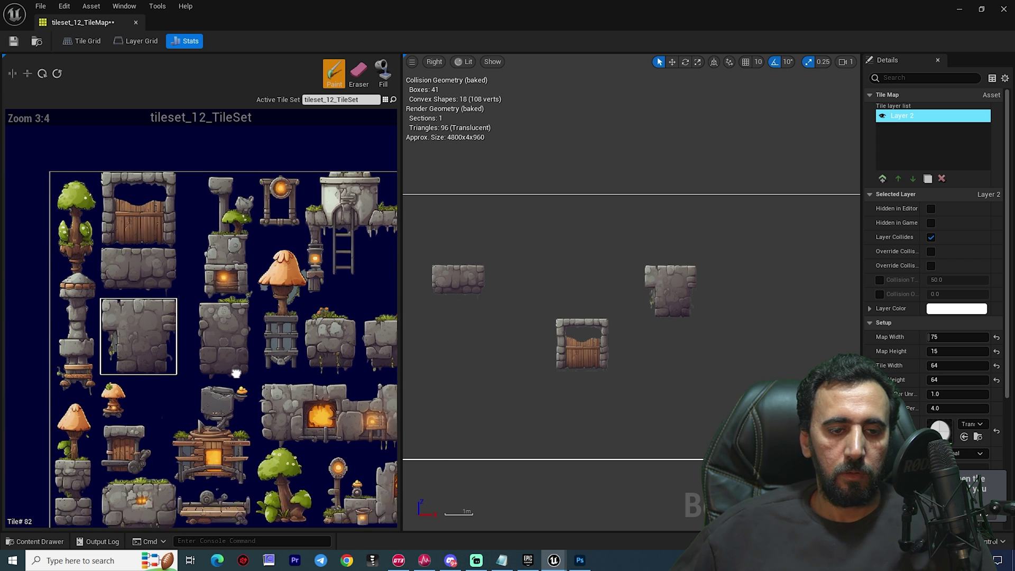
Step: Paint two spaced copies of the small wheeled wooden door to the right of the larger stone block
{"action": "left_click_drag", "start_coordinate": [187, 379], "coordinate": [188, 379]}
{"action": "right_click_drag", "start_coordinate": [753, 267], "coordinate": [664, 307]}
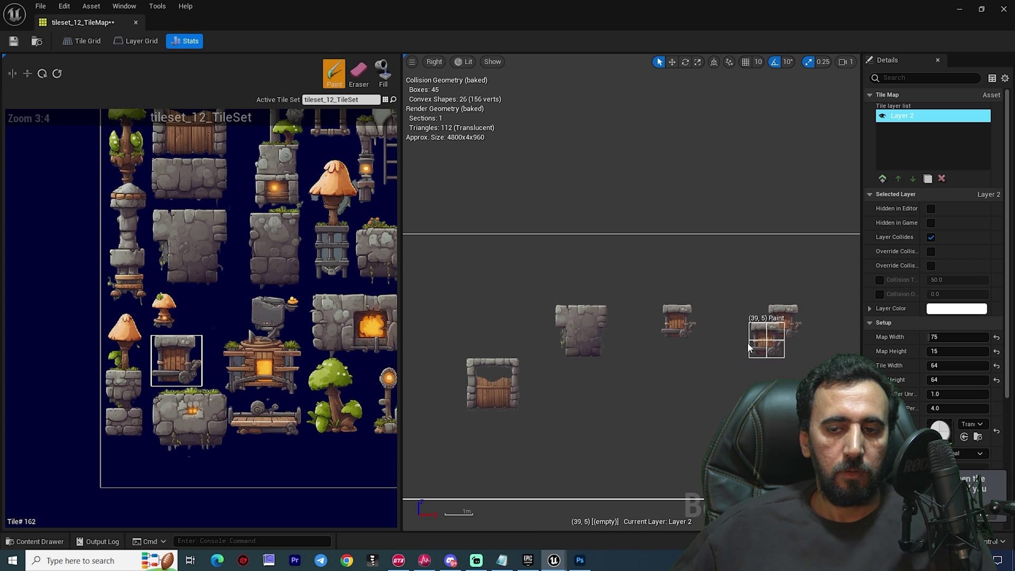
{"action": "right_click_drag", "start_coordinate": [718, 330], "coordinate": [723, 317]}
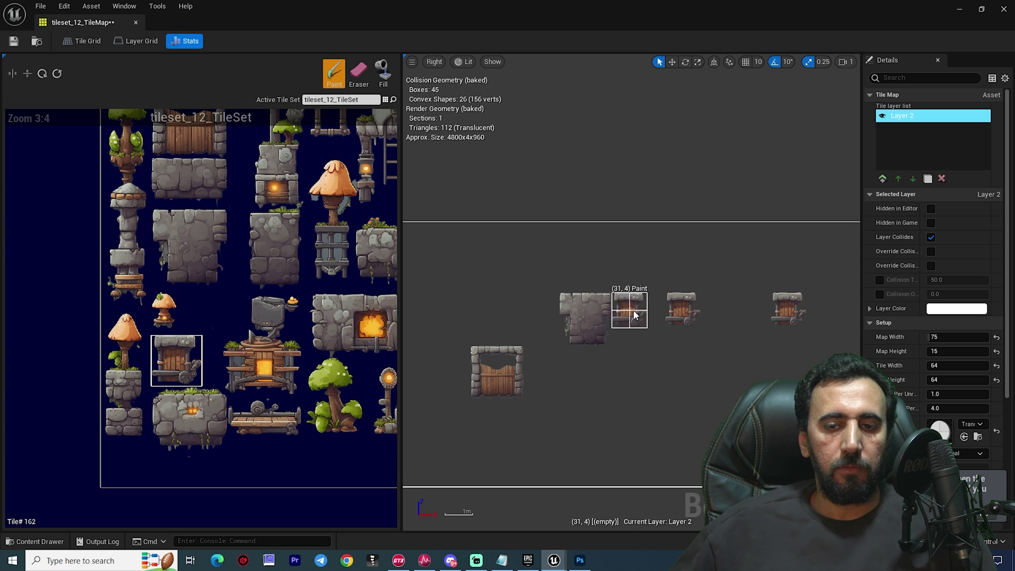
Step: Rotate the wheeled door selection a quarter turn and paint it to the right of the two upright copies
{"action": "scroll", "coordinate": [635, 315], "scroll_direction": "up", "scroll_amount": 3}
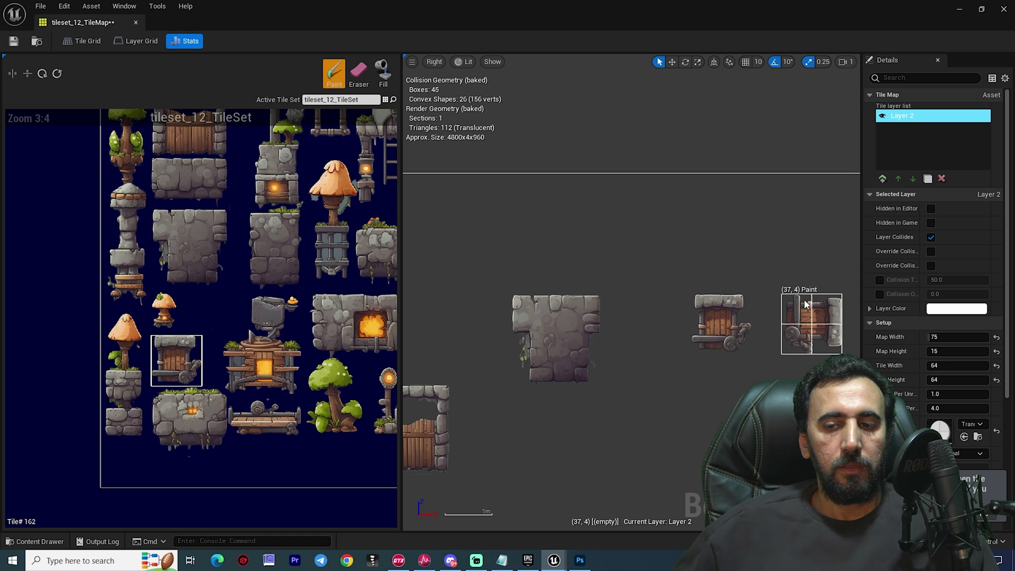
{"action": "right_click_drag", "start_coordinate": [804, 304], "coordinate": [566, 305]}
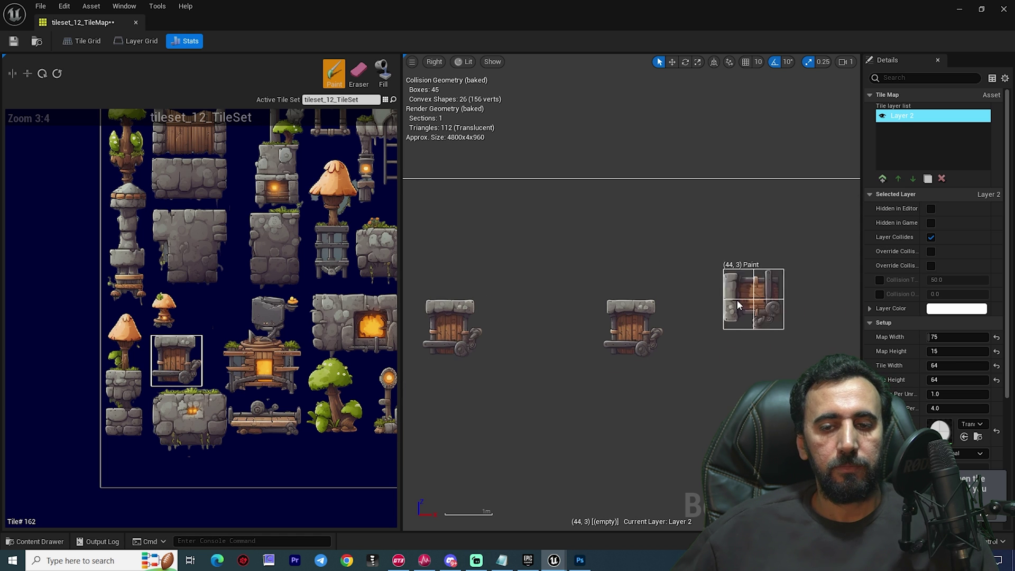
{"action": "left_click", "coordinate": [744, 307]}
{"action": "scroll", "coordinate": [636, 412], "scroll_direction": "down", "scroll_amount": 1}
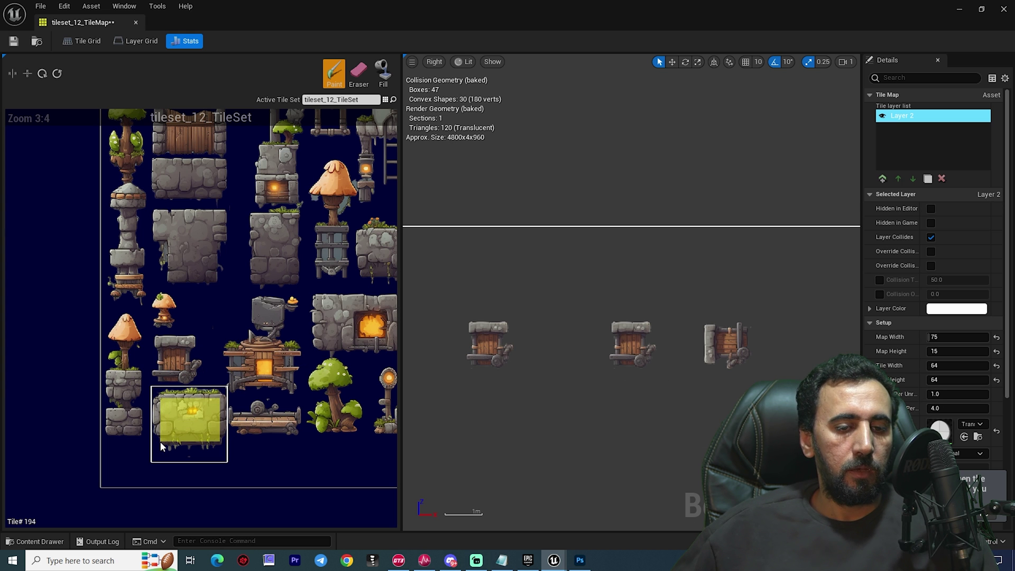
Step: Paint the mossy stone block with the glowing lamp to the right of the rotated wheeled door
{"action": "left_click", "coordinate": [825, 335]}
{"action": "scroll", "coordinate": [594, 402], "scroll_direction": "down", "scroll_amount": 1}
{"action": "right_click_drag", "start_coordinate": [594, 401], "coordinate": [739, 344]}
{"action": "scroll", "coordinate": [739, 344], "scroll_direction": "down", "scroll_amount": 2}
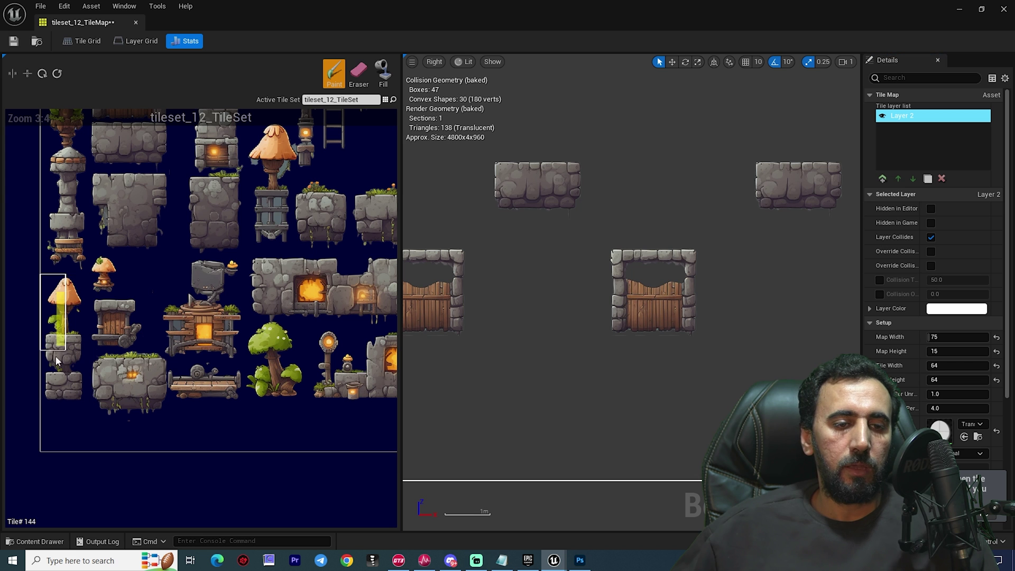
Step: Try painting the tall mushroom pillar over the stone-framed gate on Layer 2, and undo it
{"action": "left_click", "coordinate": [641, 183]}
{"action": "scroll", "coordinate": [749, 271], "scroll_direction": "up", "scroll_amount": 2}
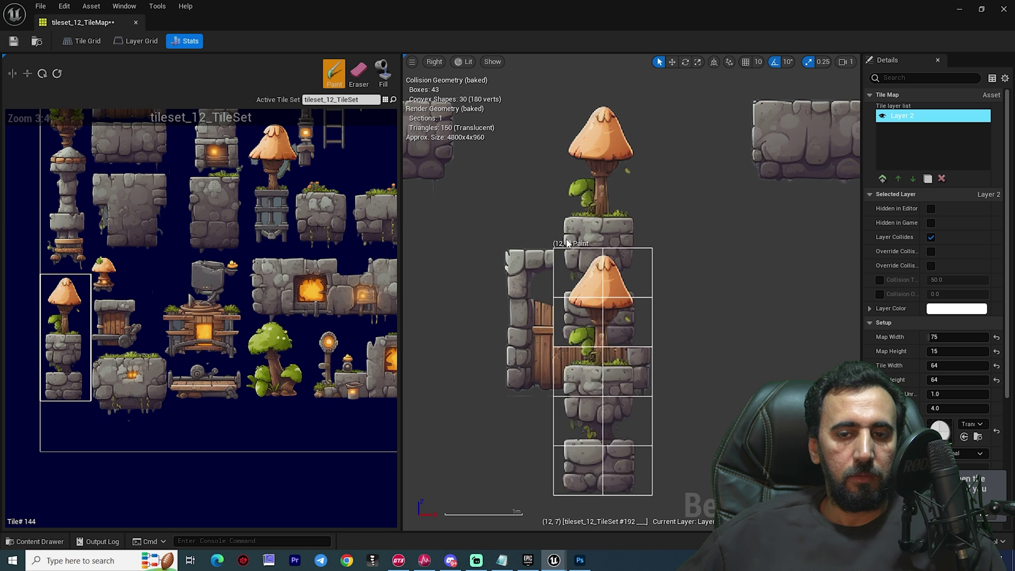
{"action": "key", "text": "ctrl+z"}
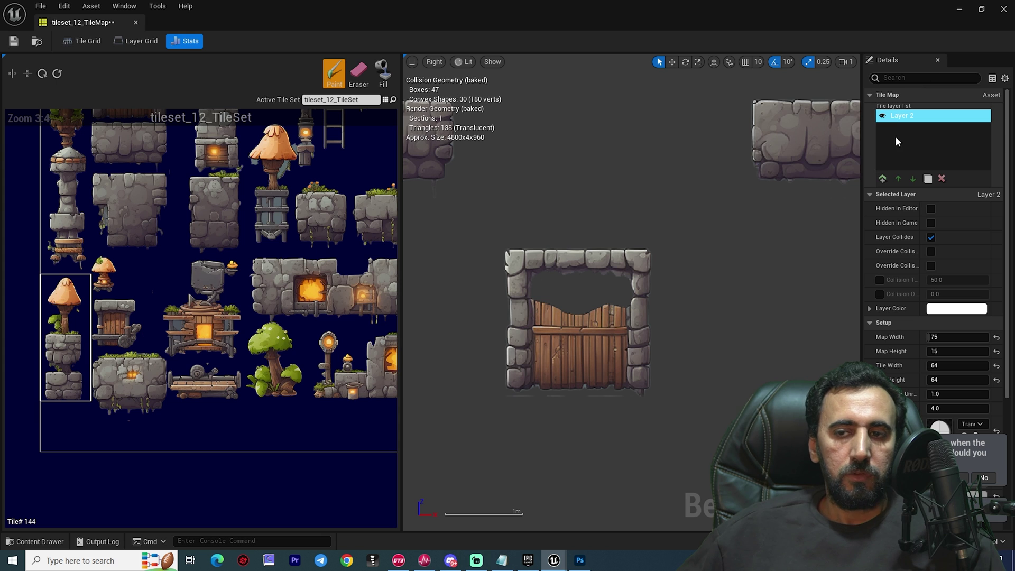
Step: Add a new layer to the tile map and name it "front"
{"action": "left_click", "coordinate": [882, 179]}
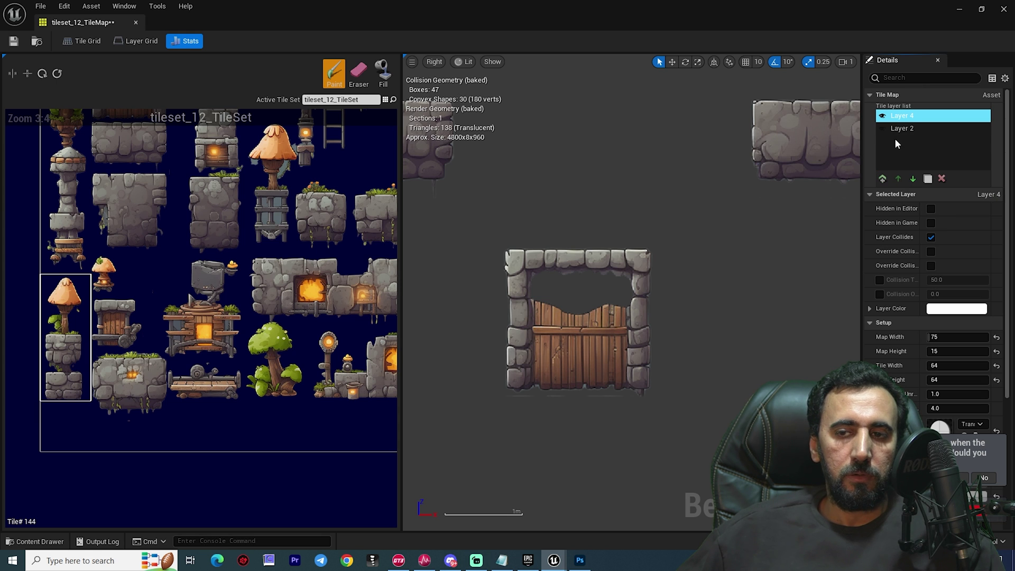
{"action": "right_click", "coordinate": [906, 121]}
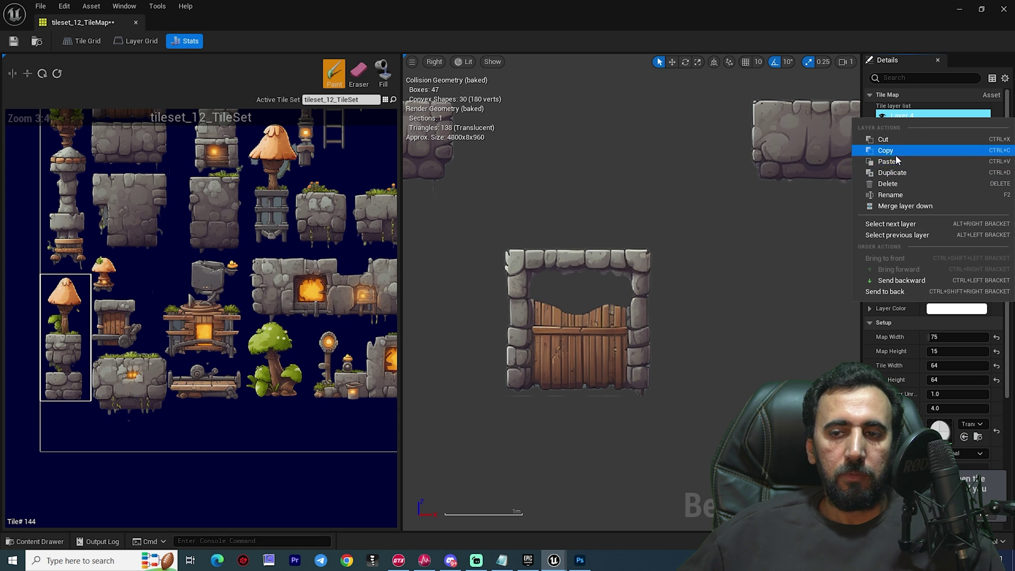
{"action": "left_click", "coordinate": [898, 194]}
{"action": "type", "text": "fr"}
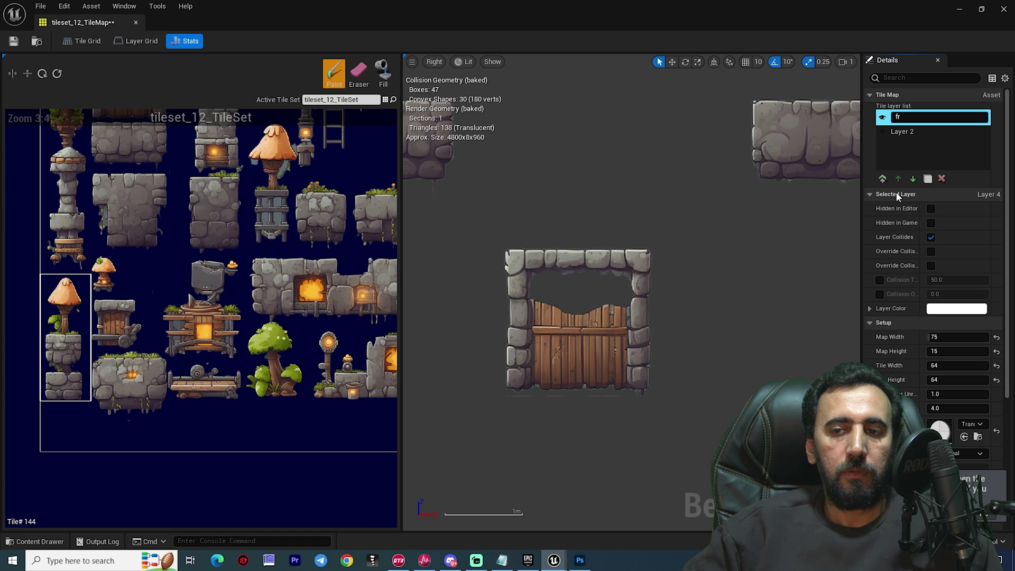
{"action": "type", "text": "ont"}
{"action": "key", "text": "Return"}
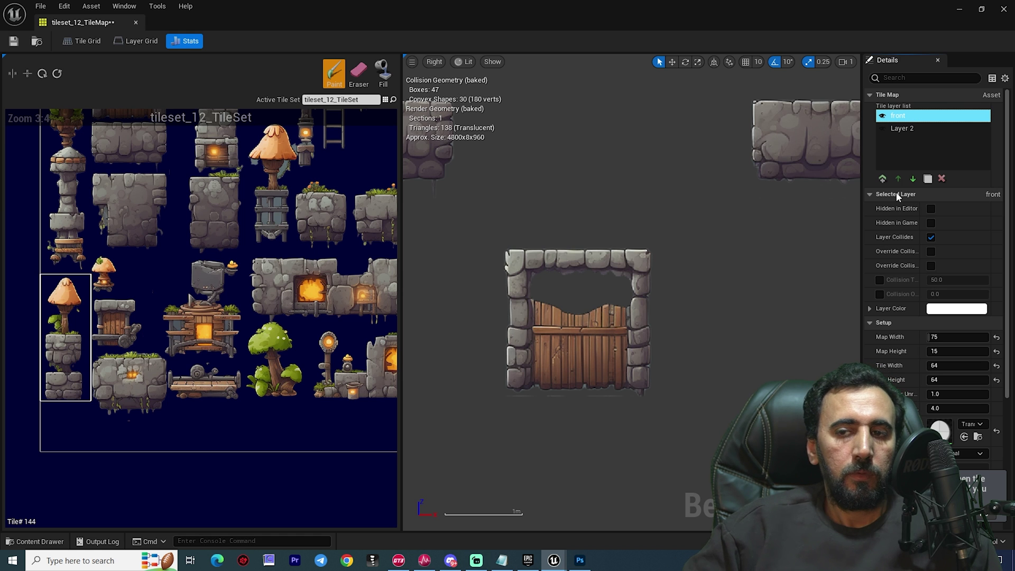
Step: Rename Layer 2 to "mid"
{"action": "right_click", "coordinate": [909, 133]}
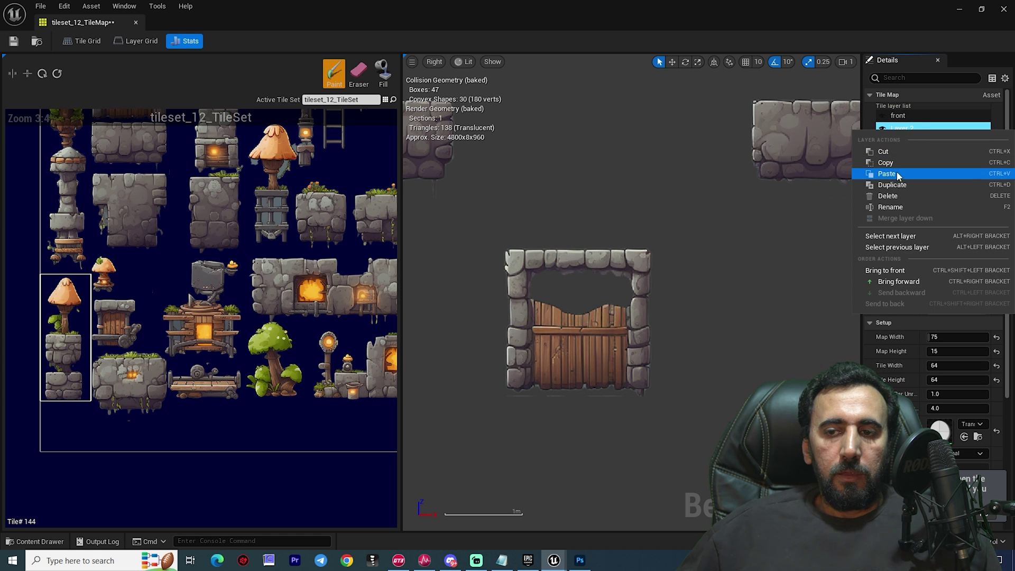
{"action": "left_click", "coordinate": [900, 207]}
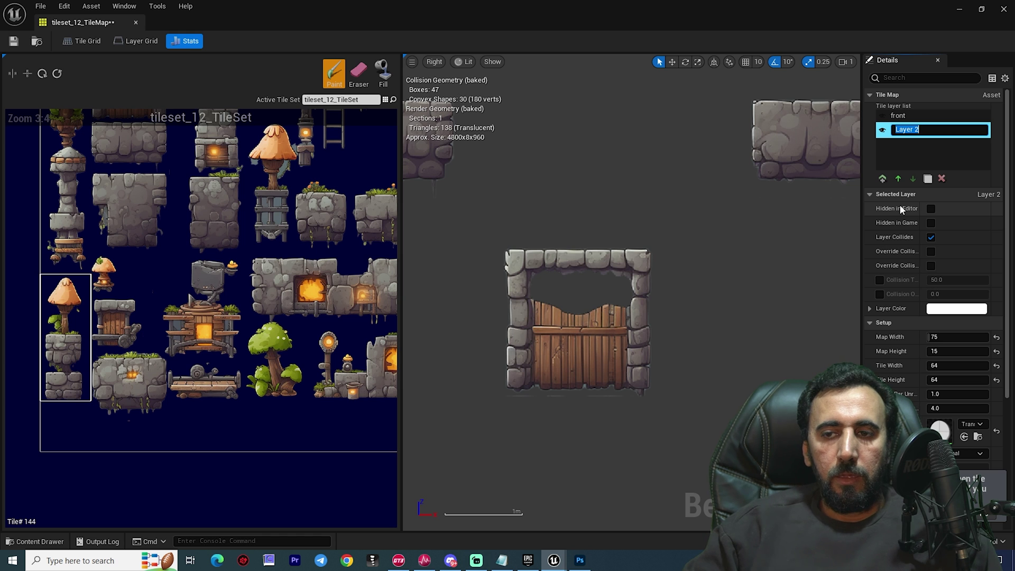
{"action": "key", "text": "BackSpace"}
{"action": "type", "text": "mid"}
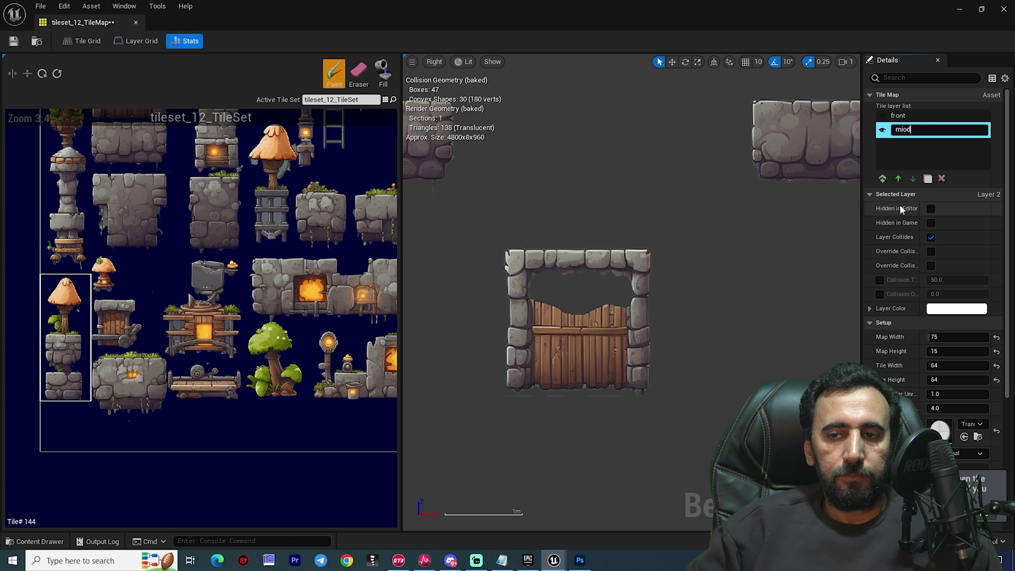
{"action": "key", "text": "Return"}
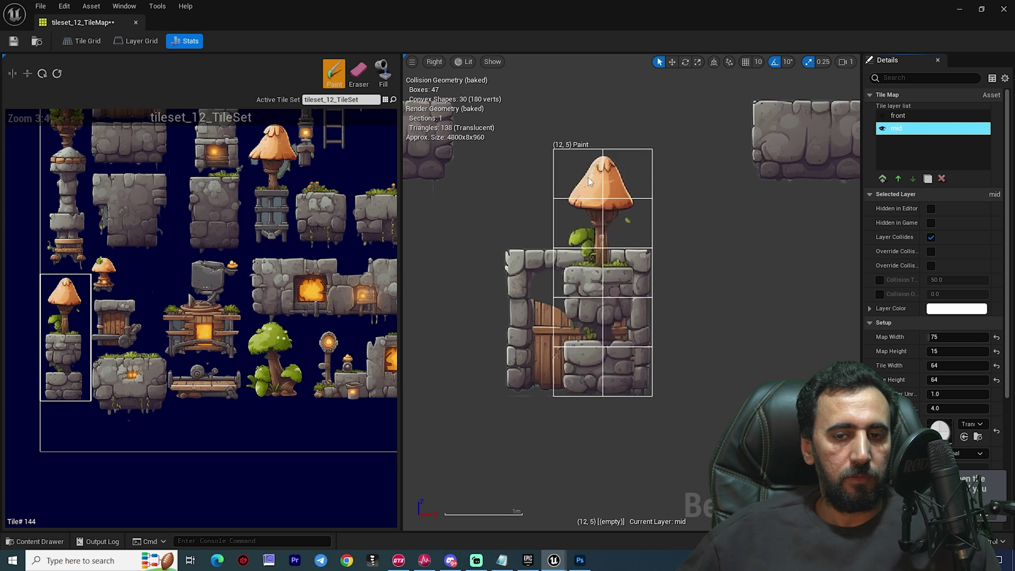
Step: Paint the tall mushroom pillar over the right side of the second gate on the front layer
{"action": "left_click", "coordinate": [899, 115]}
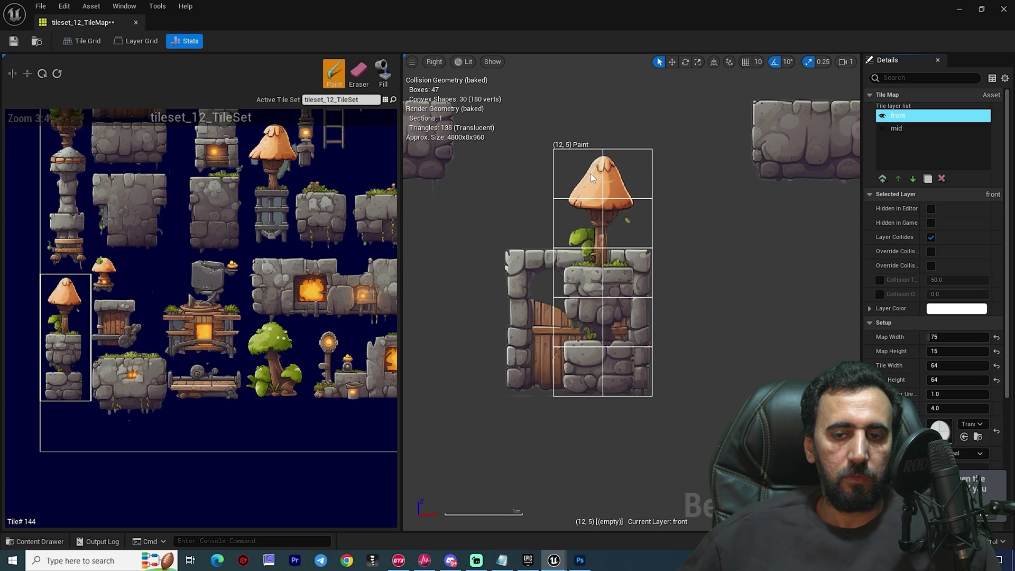
{"action": "left_click", "coordinate": [609, 146]}
{"action": "scroll", "coordinate": [635, 381], "scroll_direction": "down", "scroll_amount": 4}
{"action": "right_click_drag", "start_coordinate": [747, 367], "coordinate": [814, 377]}
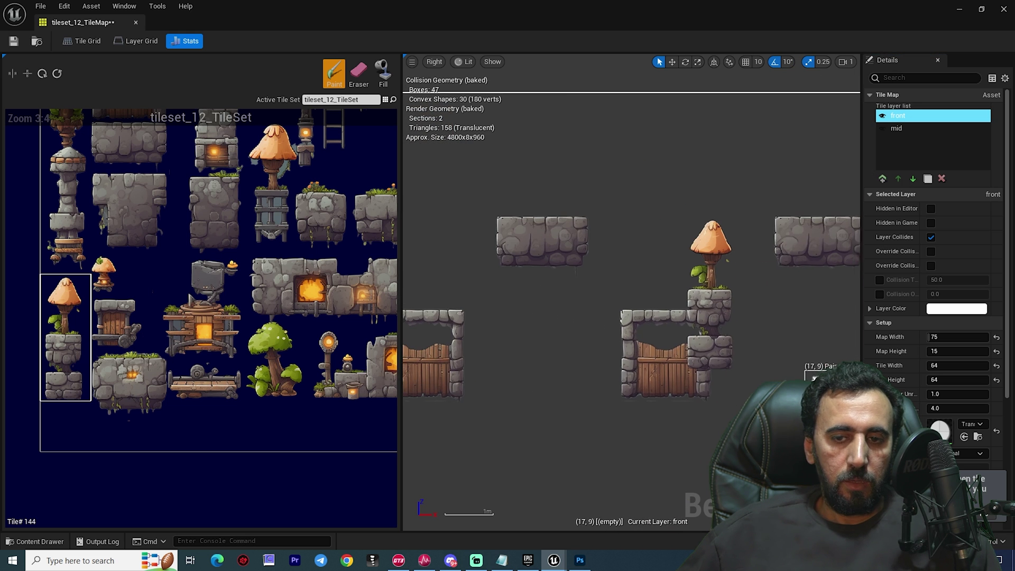
Step: Paint one mushroom pillar over the right end of the first short stone block and two over the sides of the first gate
{"action": "right_click_drag", "start_coordinate": [587, 113], "coordinate": [602, 173]}
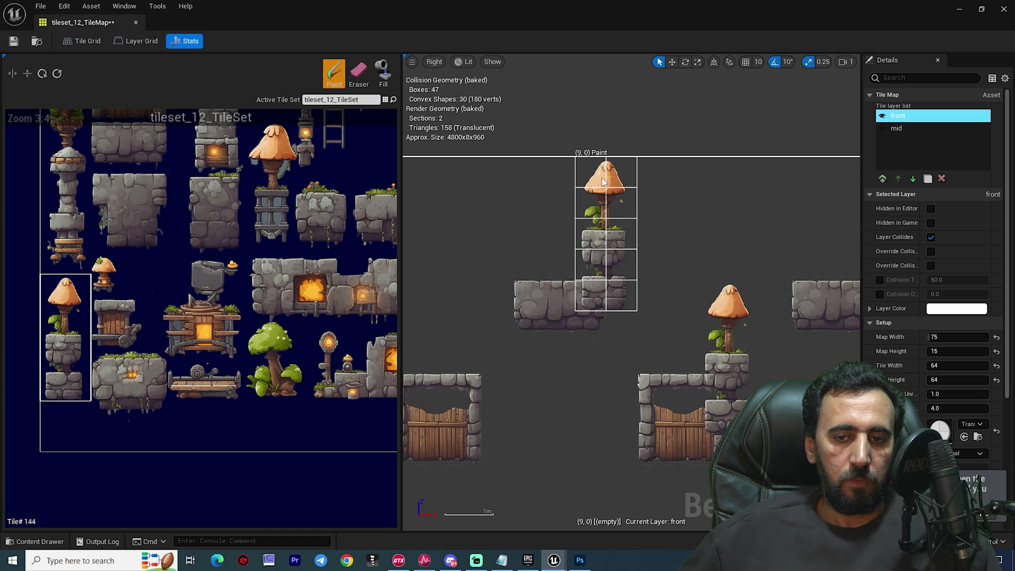
{"action": "left_click", "coordinate": [600, 196]}
{"action": "scroll", "coordinate": [789, 291], "scroll_direction": "down", "scroll_amount": 5}
{"action": "scroll", "coordinate": [610, 362], "scroll_direction": "up", "scroll_amount": 7}
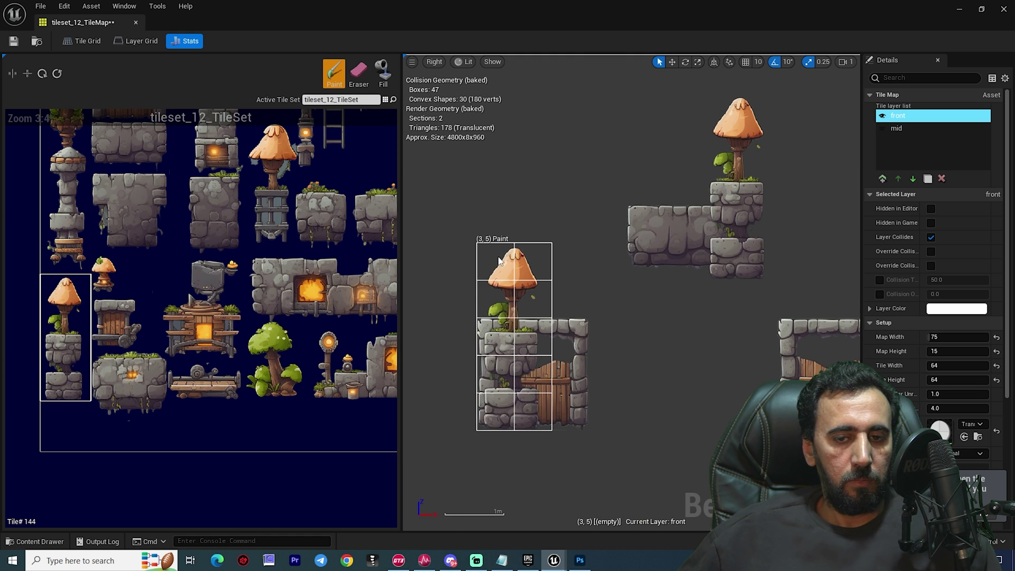
{"action": "left_click", "coordinate": [560, 260]}
{"action": "scroll", "coordinate": [668, 439], "scroll_direction": "down", "scroll_amount": 3}
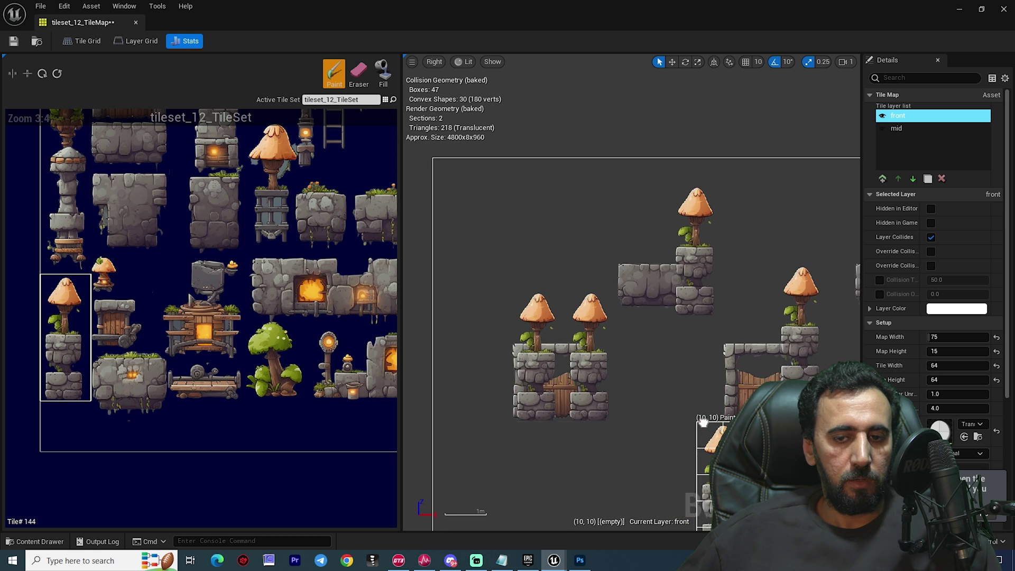
Step: Paint two small mushroom lamps on the second short stone block, one at its upper-left corner and one at its right end
{"action": "mouse_move", "coordinate": [711, 430]}
{"action": "right_mouse_down"}
{"action": "mouse_move", "coordinate": [692, 405]}
{"action": "mouse_move", "coordinate": [493, 419]}
{"action": "right_mouse_up"}
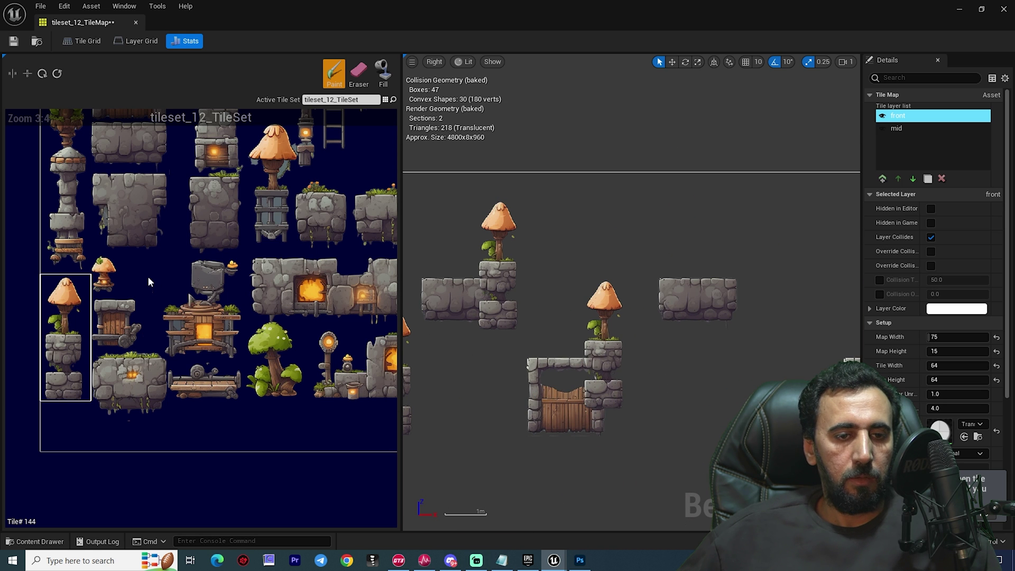
{"action": "scroll", "coordinate": [576, 280], "scroll_direction": "up", "scroll_amount": 2}
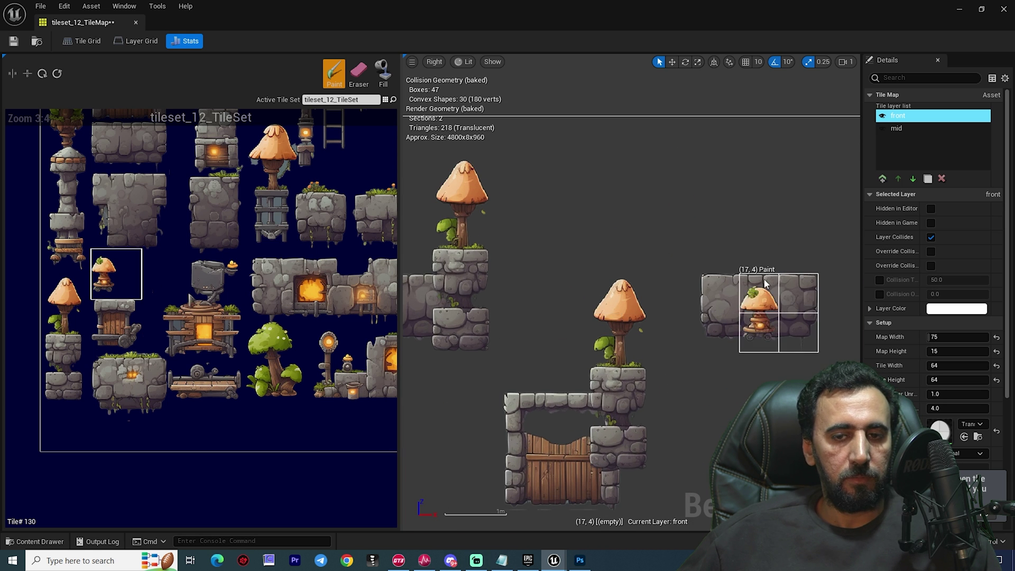
{"action": "right_click_drag", "start_coordinate": [719, 253], "coordinate": [645, 282]}
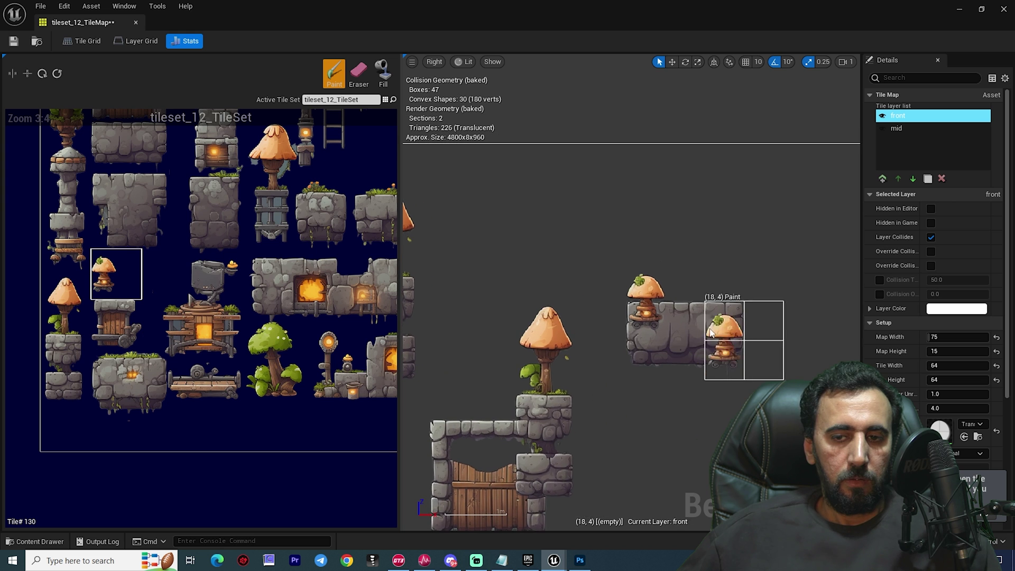
{"action": "scroll", "coordinate": [812, 360], "scroll_direction": "down", "scroll_amount": 2}
{"action": "right_click_drag", "start_coordinate": [731, 365], "coordinate": [739, 291]}
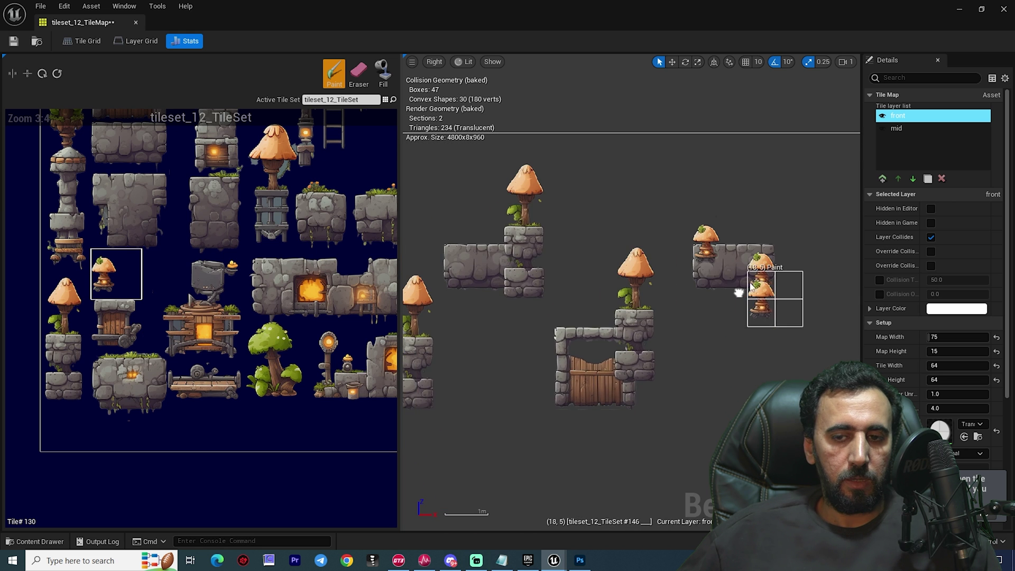
Step: Paint the narrow grass-topped stone block on the front layer, to the right of the short stone block with the mushroom lamps
{"action": "right_click_drag", "start_coordinate": [669, 312], "coordinate": [707, 311]}
{"action": "right_click_drag", "start_coordinate": [550, 316], "coordinate": [643, 312]}
{"action": "mouse_move", "coordinate": [575, 326]}
{"action": "right_mouse_down"}
{"action": "mouse_move", "coordinate": [724, 307]}
{"action": "mouse_move", "coordinate": [663, 309]}
{"action": "right_mouse_up"}
{"action": "right_click_drag", "start_coordinate": [311, 234], "coordinate": [233, 269]}
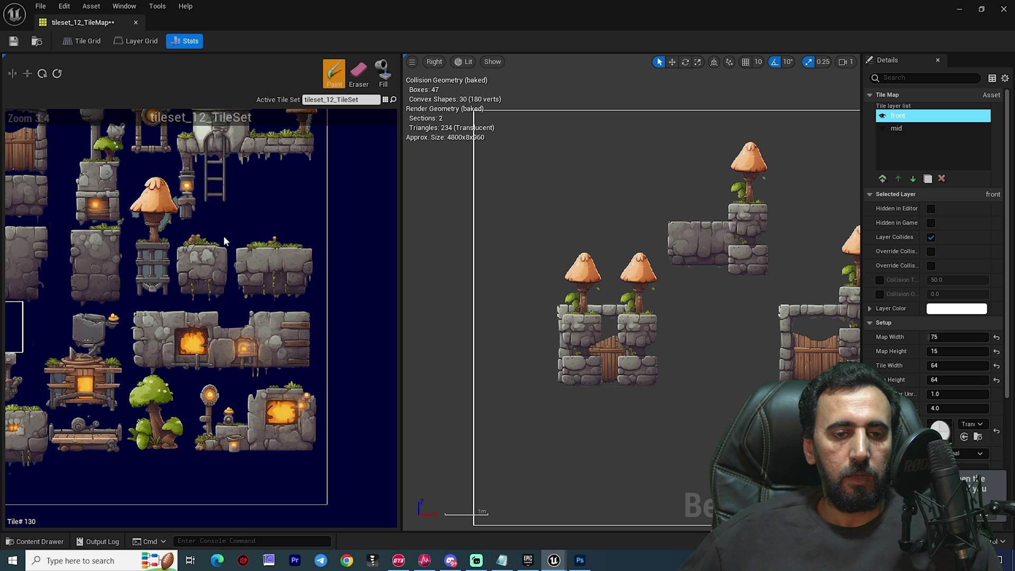
{"action": "left_click", "coordinate": [201, 262]}
{"action": "right_click_drag", "start_coordinate": [828, 288], "coordinate": [616, 297]}
{"action": "scroll", "coordinate": [937, 255], "scroll_direction": "down", "scroll_amount": 2}
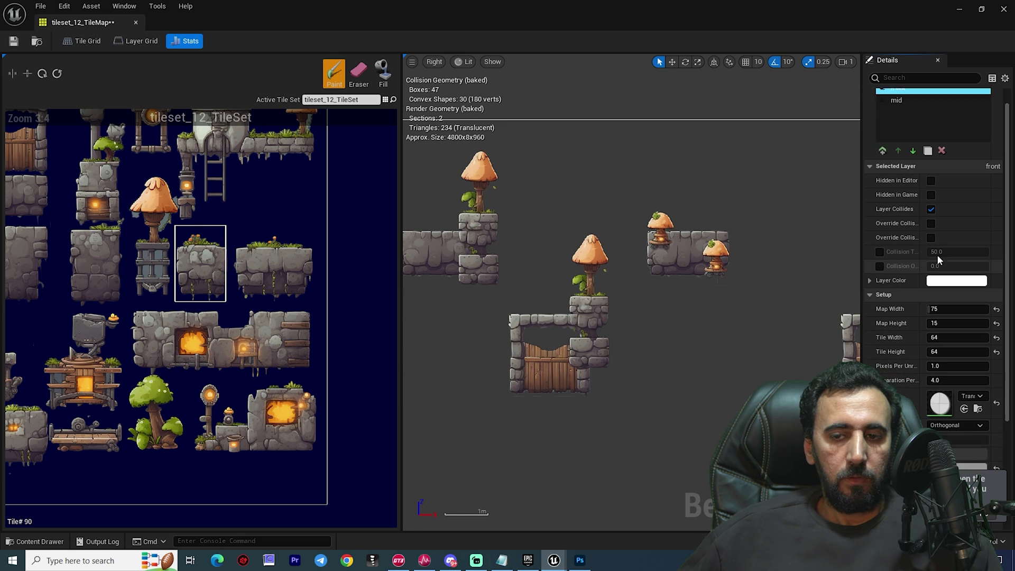
{"action": "scroll", "coordinate": [937, 255], "scroll_direction": "up", "scroll_amount": 2}
{"action": "right_click_drag", "start_coordinate": [791, 300], "coordinate": [635, 331]}
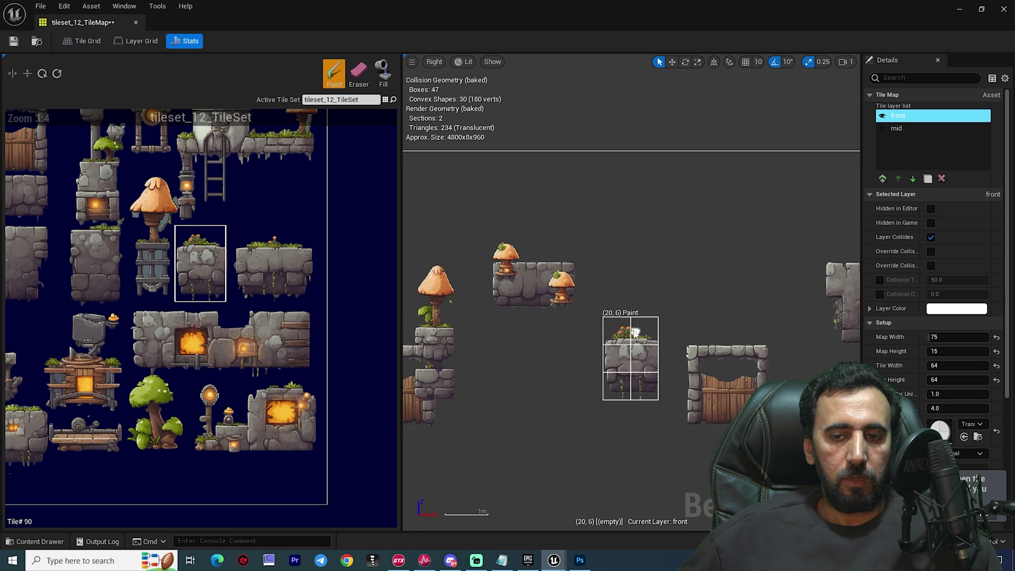
{"action": "left_click", "coordinate": [653, 255]}
Step: Close the tileset_12_TileMap editor and return to the level
{"action": "scroll", "coordinate": [682, 399], "scroll_direction": "down", "scroll_amount": 3}
{"action": "right_click_drag", "start_coordinate": [661, 408], "coordinate": [845, 382]}
{"action": "right_click_drag", "start_coordinate": [584, 384], "coordinate": [585, 333]}
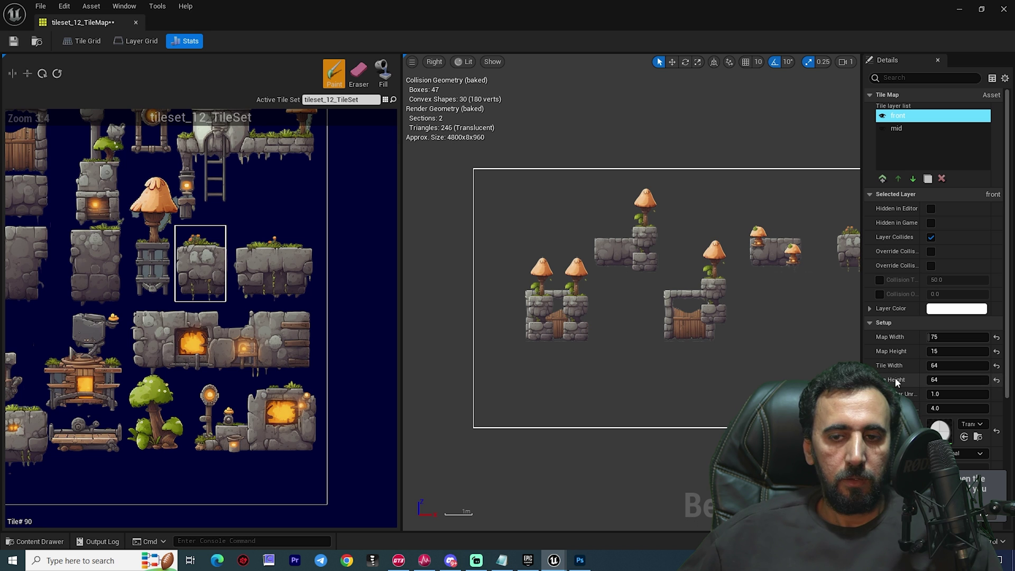
{"action": "left_click", "coordinate": [986, 514]}
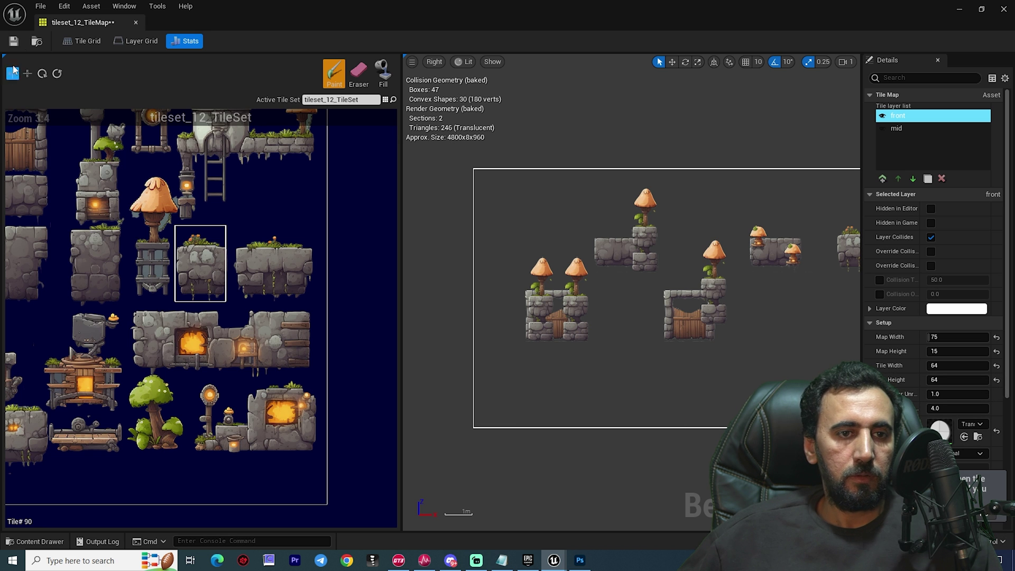
{"action": "left_click", "coordinate": [136, 23]}
Step: Place tileset_12_TileMap and a Player Start in the untitled level
{"action": "key", "text": "ctrl+space"}
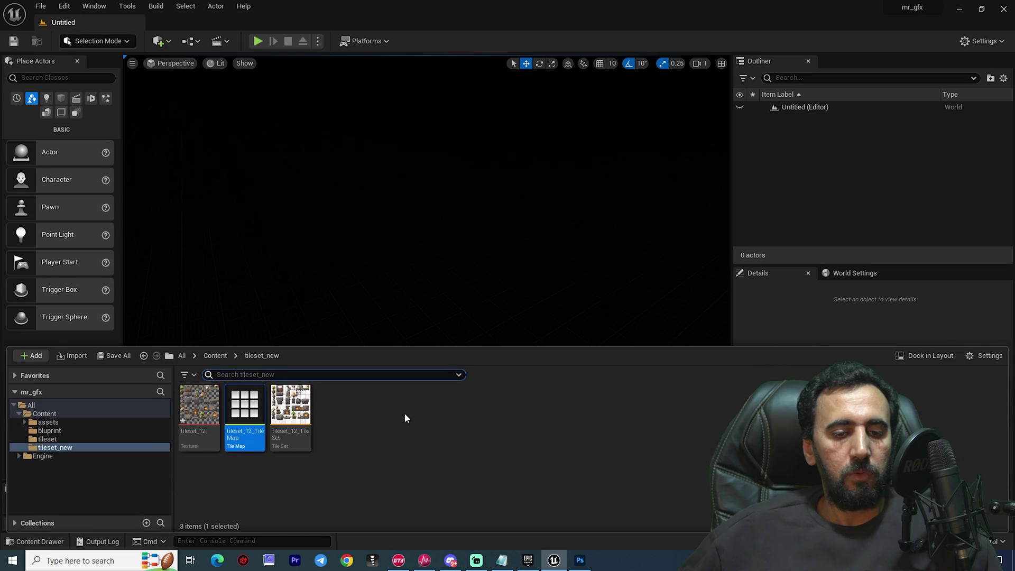
{"action": "left_click_drag", "start_coordinate": [242, 401], "coordinate": [296, 210]}
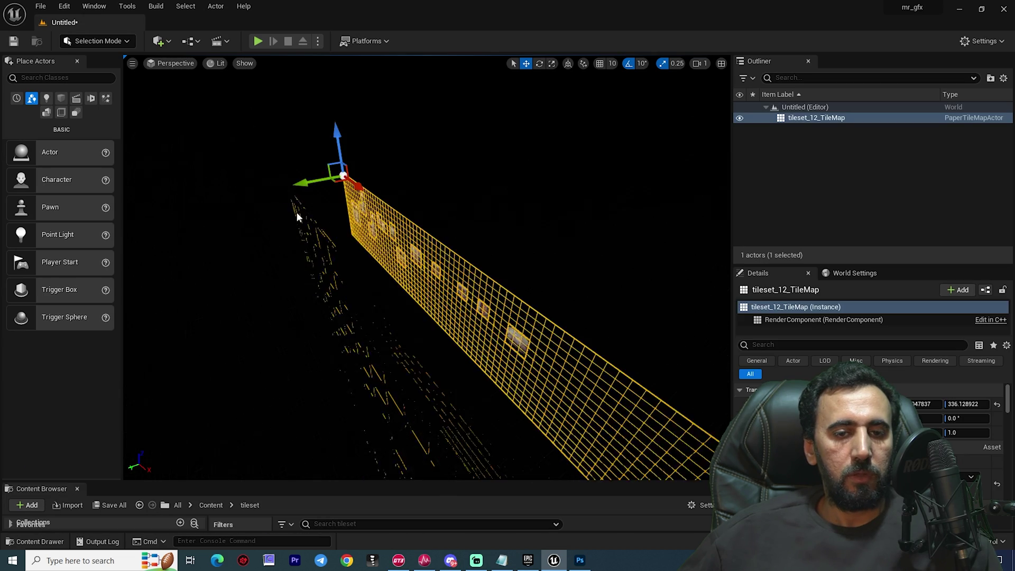
{"action": "left_click_drag", "start_coordinate": [461, 391], "coordinate": [471, 380], "text": "alt"}
{"action": "scroll", "coordinate": [427, 373], "scroll_direction": "up", "scroll_amount": 3}
{"action": "right_click_drag", "start_coordinate": [383, 367], "coordinate": [296, 370]}
{"action": "key", "text": "w"}
{"action": "key", "text": "s"}
{"action": "key", "text": "w"}
{"action": "key", "text": "a"}
{"action": "right_click_drag", "start_coordinate": [427, 265], "coordinate": [413, 264]}
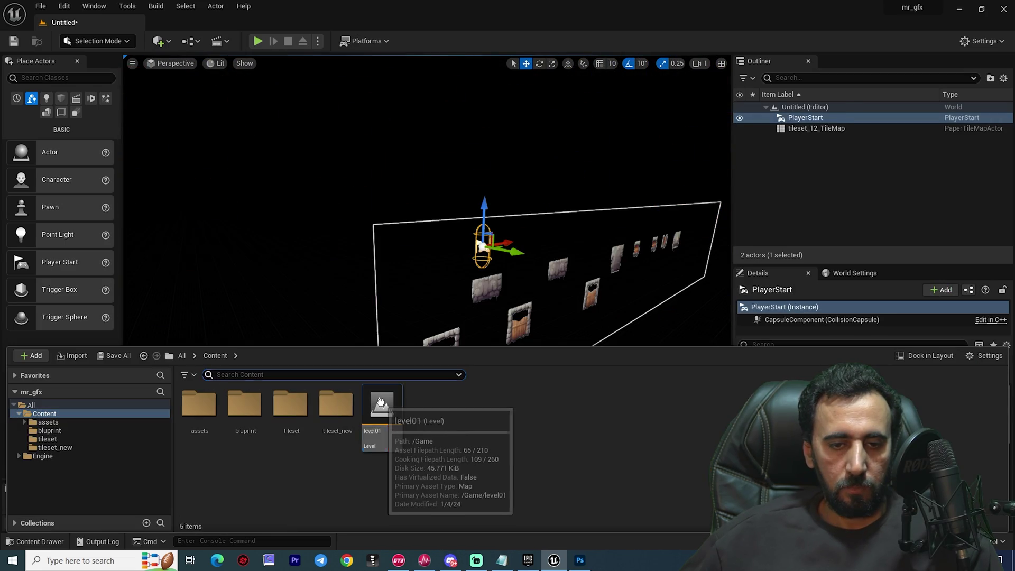
Step: Open the level01 level from the Content folder without saving the untitled level
{"action": "double_click", "coordinate": [388, 396]}
{"action": "left_click", "coordinate": [600, 399]}
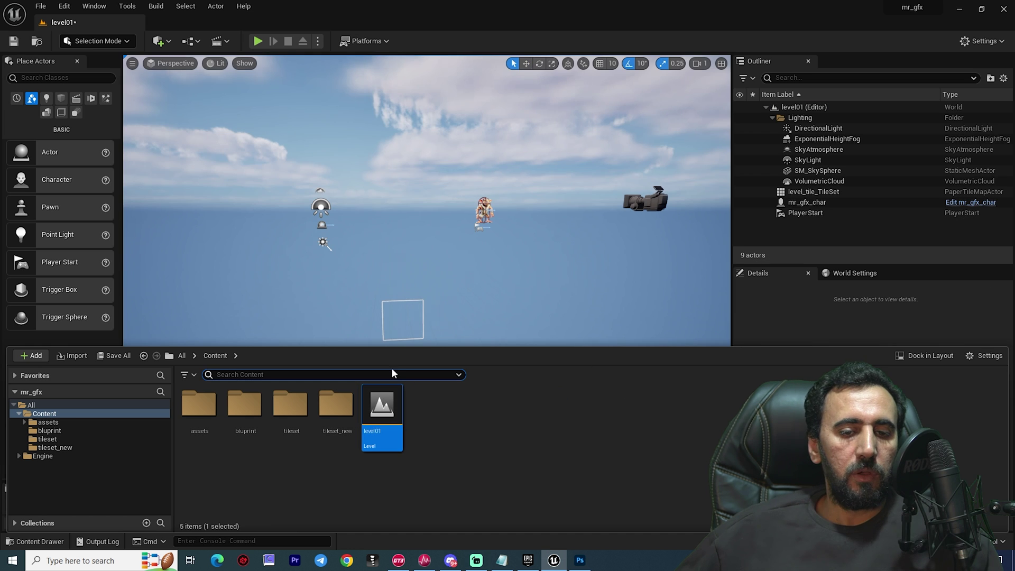
{"action": "key", "text": "s"}
{"action": "right_click_drag", "start_coordinate": [391, 223], "coordinate": [379, 345]}
{"action": "key", "text": "w"}
{"action": "key", "text": "e"}
Step: Reload the level01 level from the Content folder
{"action": "key", "text": "ctrl+space"}
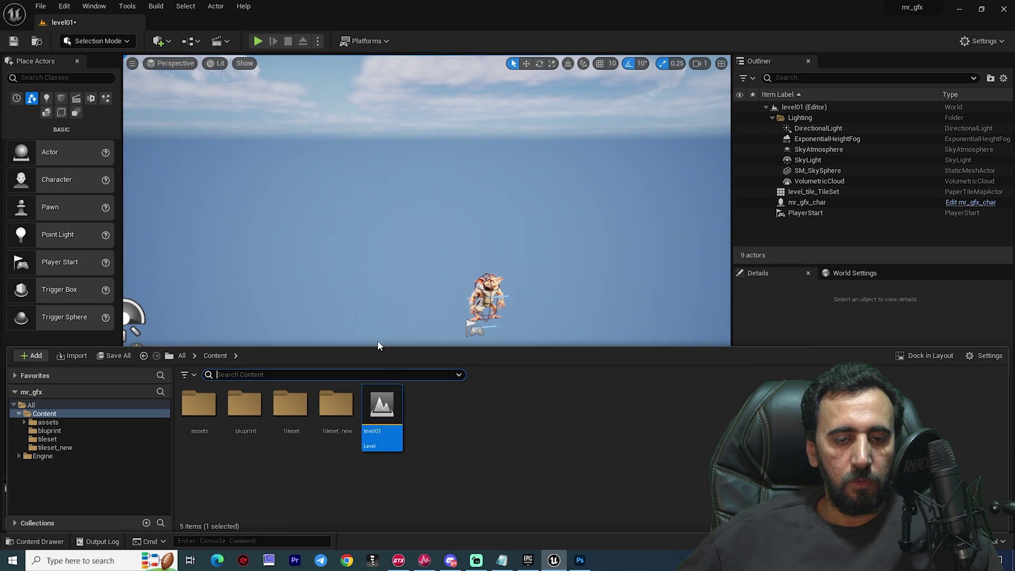
{"action": "double_click", "coordinate": [396, 398]}
{"action": "left_click", "coordinate": [545, 400]}
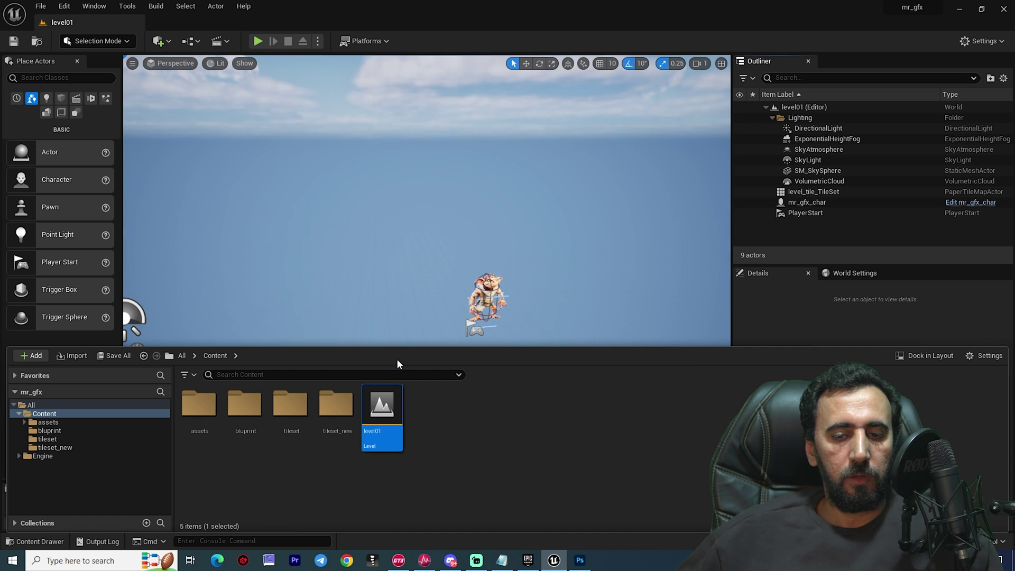
Step: Place tileset_12_TileMap from the tileset_new folder into level01 near the character
{"action": "key", "text": "s"}
{"action": "right_click_drag", "start_coordinate": [498, 189], "coordinate": [529, 243]}
{"action": "right_click_drag", "start_coordinate": [462, 243], "coordinate": [463, 186]}
{"action": "key", "text": "w"}
{"action": "key", "text": "ctrl+space"}
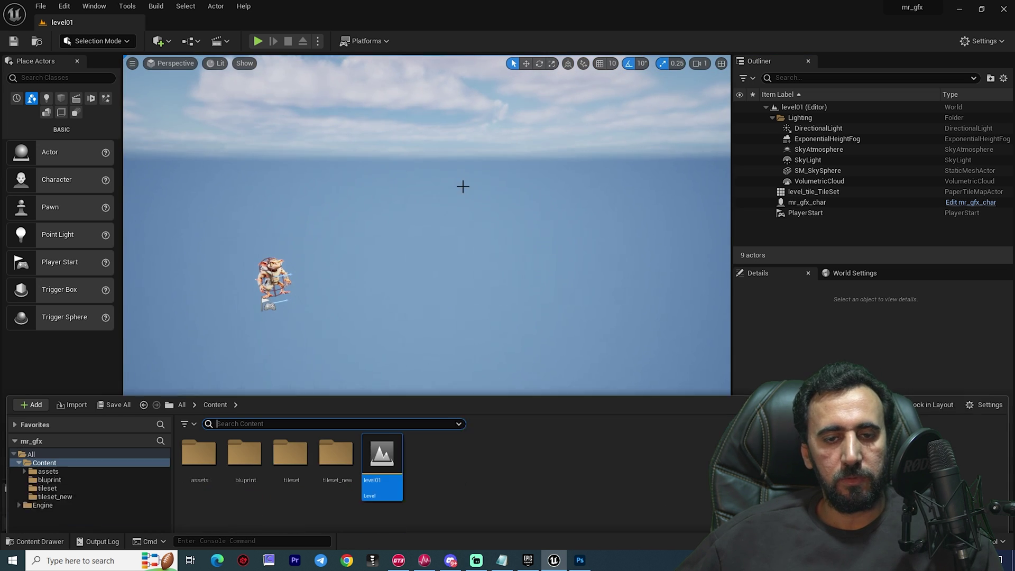
{"action": "left_click", "coordinate": [51, 448]}
{"action": "left_click", "coordinate": [48, 439]}
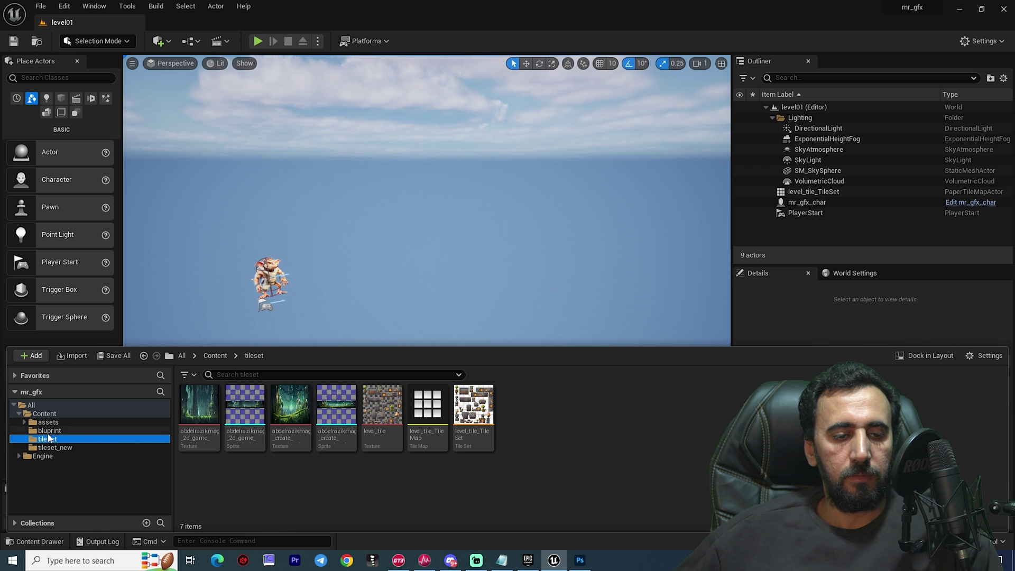
{"action": "left_click", "coordinate": [50, 431]}
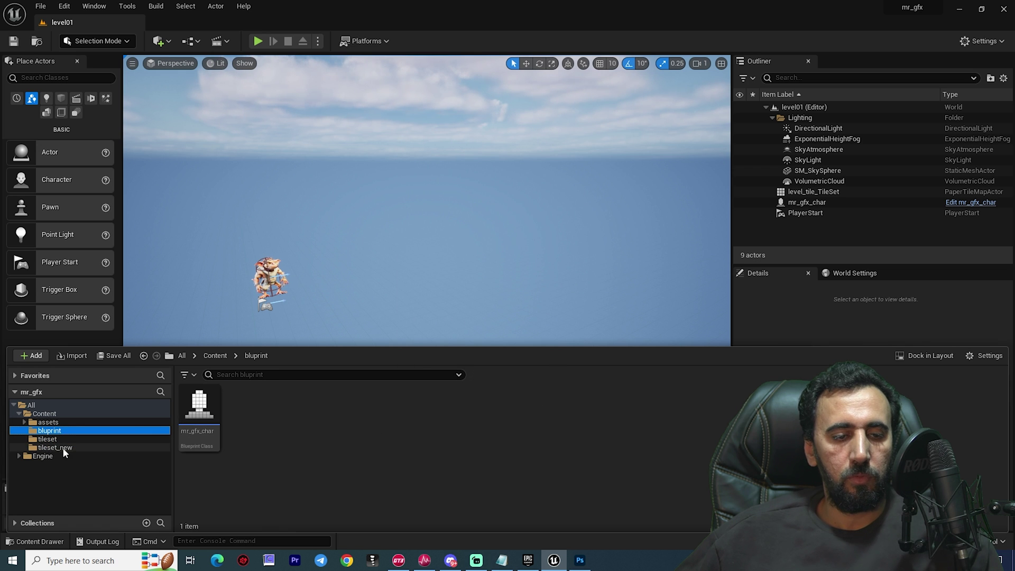
{"action": "left_click", "coordinate": [53, 447]}
{"action": "left_click_drag", "start_coordinate": [245, 407], "coordinate": [263, 256]}
{"action": "scroll", "coordinate": [466, 335], "scroll_direction": "down", "scroll_amount": 5}
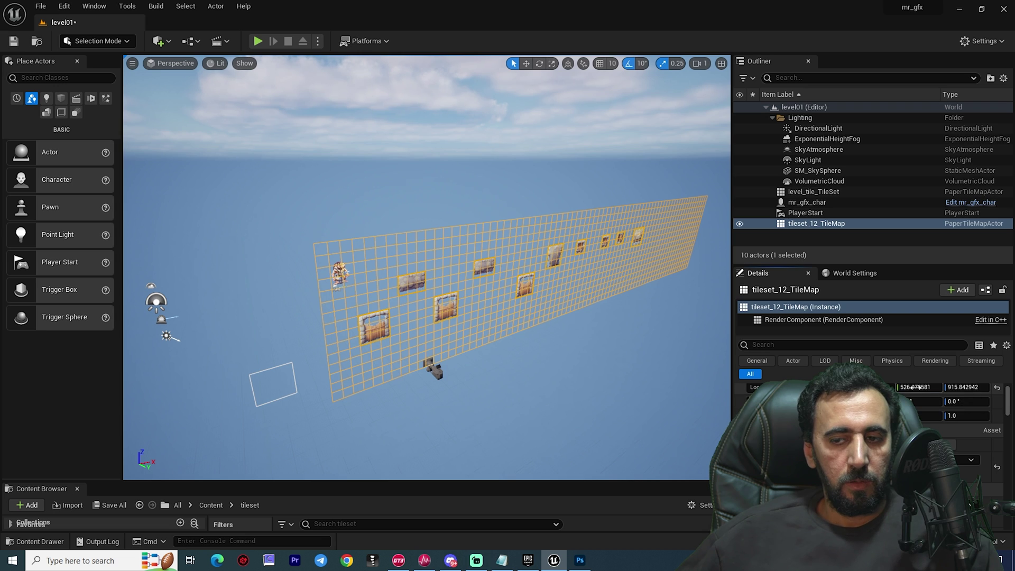
Step: Set the tile map's Y location to 0 and shift it slightly in negative X to place the first platforms beneath the character
{"action": "type", "text": "0"}
{"action": "key", "text": "Return"}
{"action": "right_click_drag", "start_coordinate": [510, 259], "coordinate": [447, 238]}
{"action": "key", "text": "w"}
{"action": "key", "text": "s"}
{"action": "key", "text": "w"}
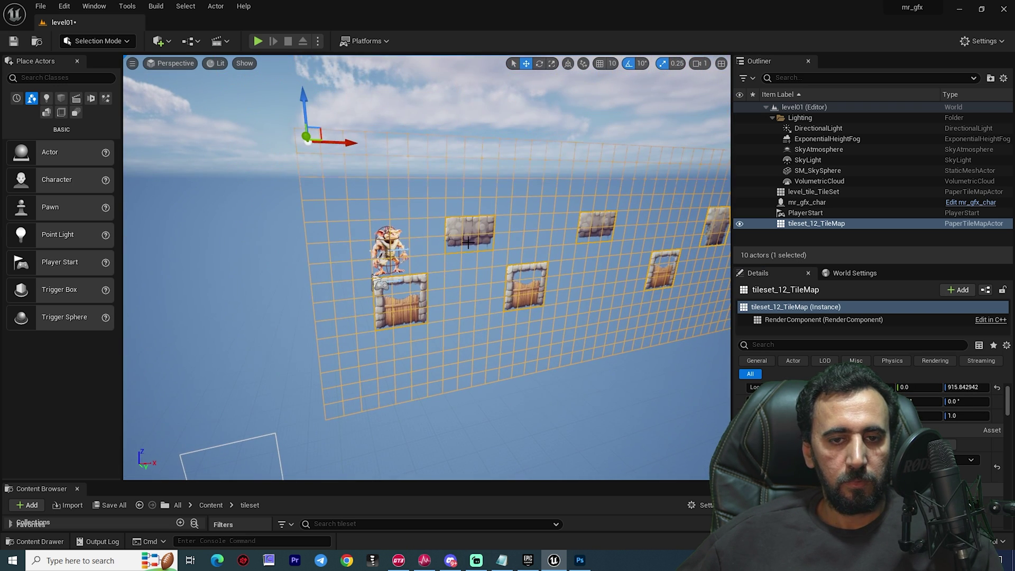
{"action": "mouse_move", "coordinate": [352, 149]}
{"action": "left_mouse_down"}
{"action": "mouse_move", "coordinate": [295, 156]}
{"action": "mouse_move", "coordinate": [336, 158]}
{"action": "left_mouse_up"}
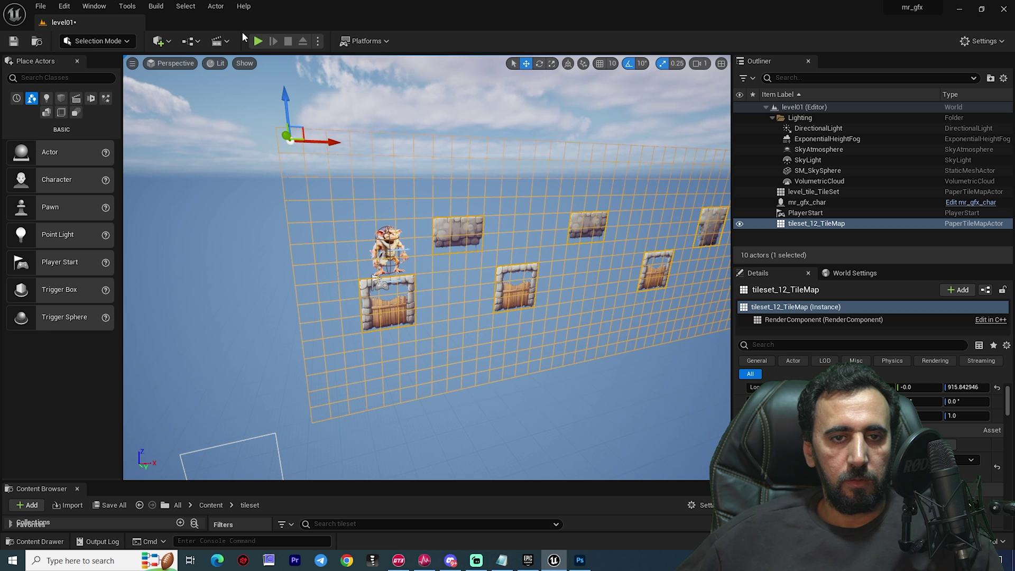
Step: Playtest level01, moving the character back and forth and jumping toward the upper stone platform
{"action": "left_click", "coordinate": [258, 40]}
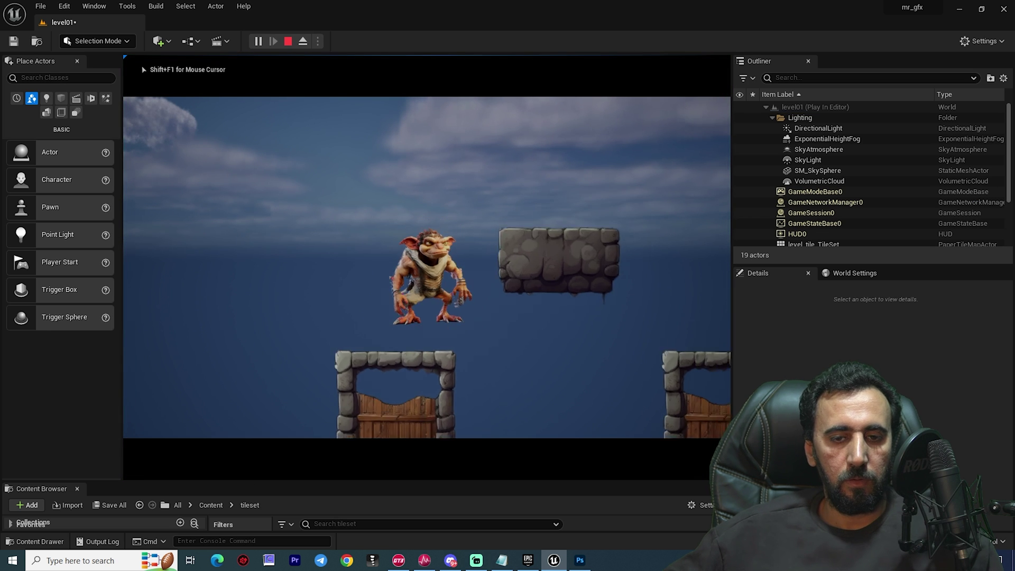
{"action": "key", "text": "d"}
{"action": "key", "text": "a"}
{"action": "key", "text": "space"}
{"action": "key", "text": "d"}
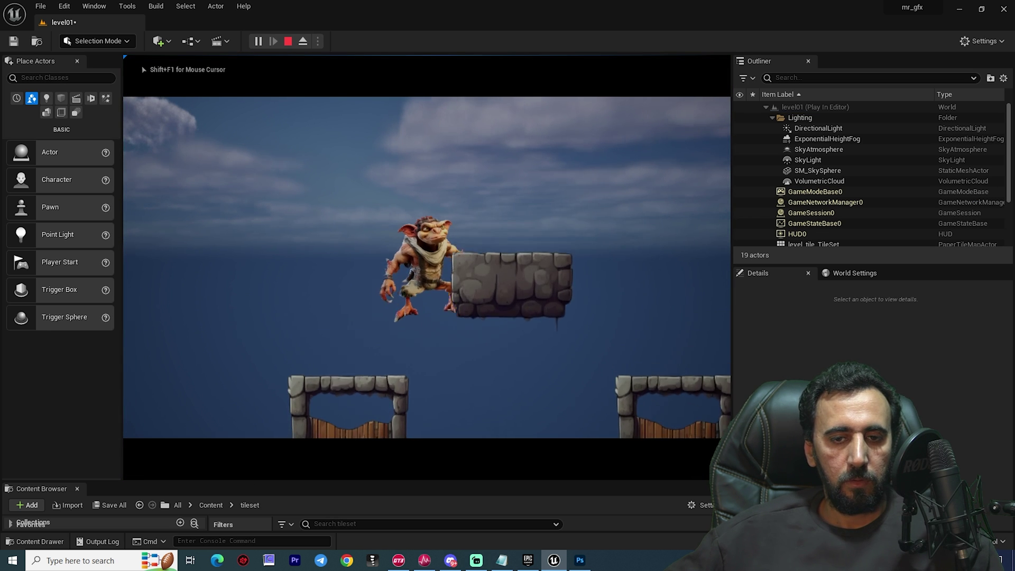
{"action": "key", "text": "a"}
{"action": "key", "text": "d"}
{"action": "key", "text": "a"}
{"action": "key", "text": "Escape"}
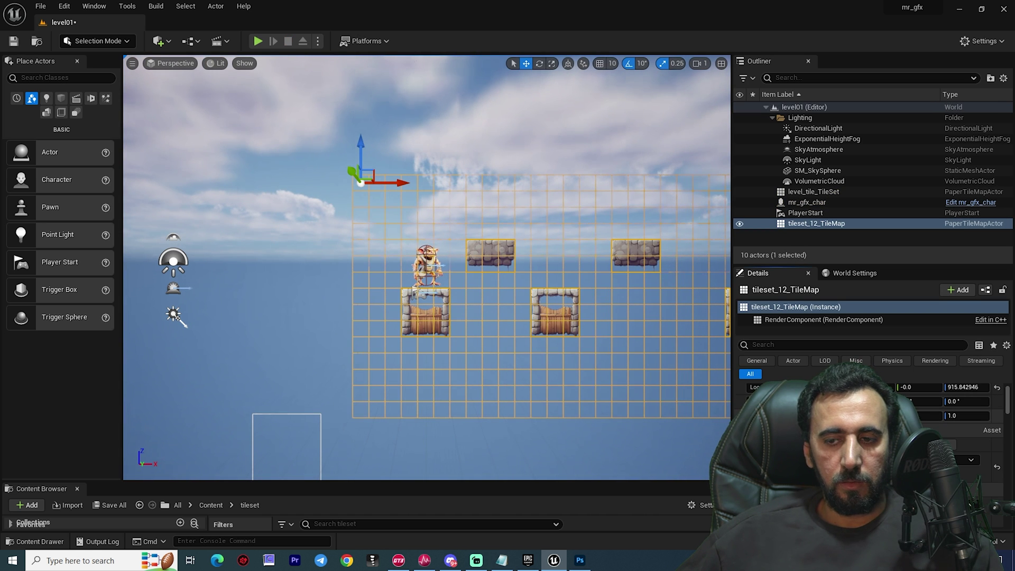
Step: Scale the tile map to 0.5 and lower it to a Z location of about 567
{"action": "type", "text": "0.5"}
{"action": "key", "text": "Return"}
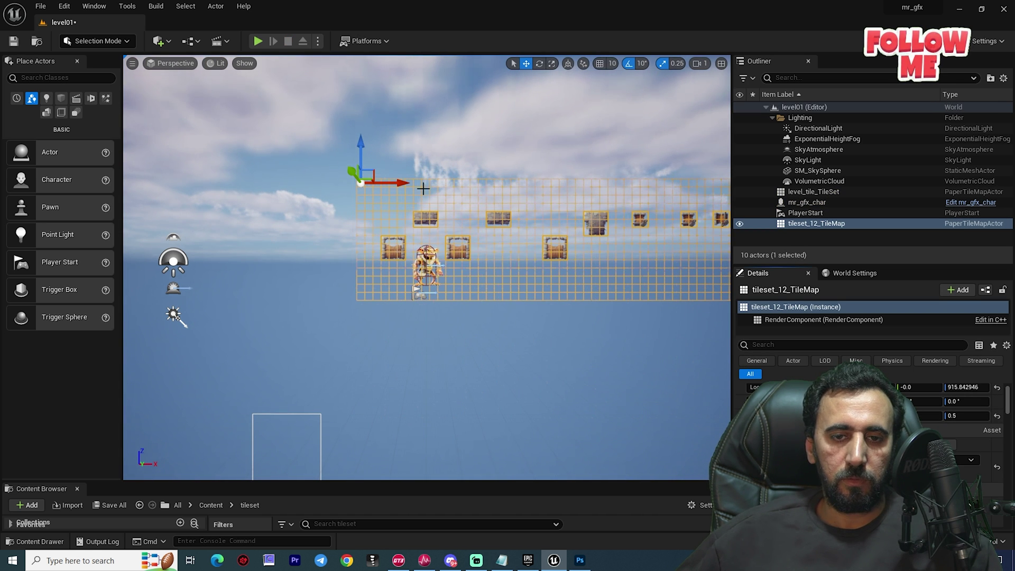
{"action": "left_click_drag", "start_coordinate": [362, 141], "coordinate": [362, 230]}
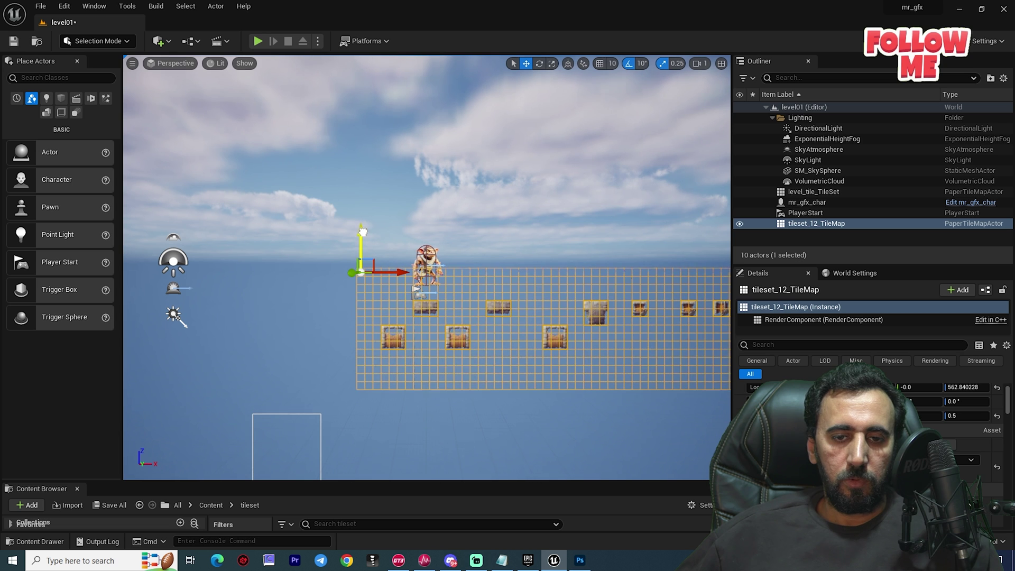
Step: Playtest the level with the half-size tile map by running and jumping across the platforms
{"action": "left_click", "coordinate": [258, 40]}
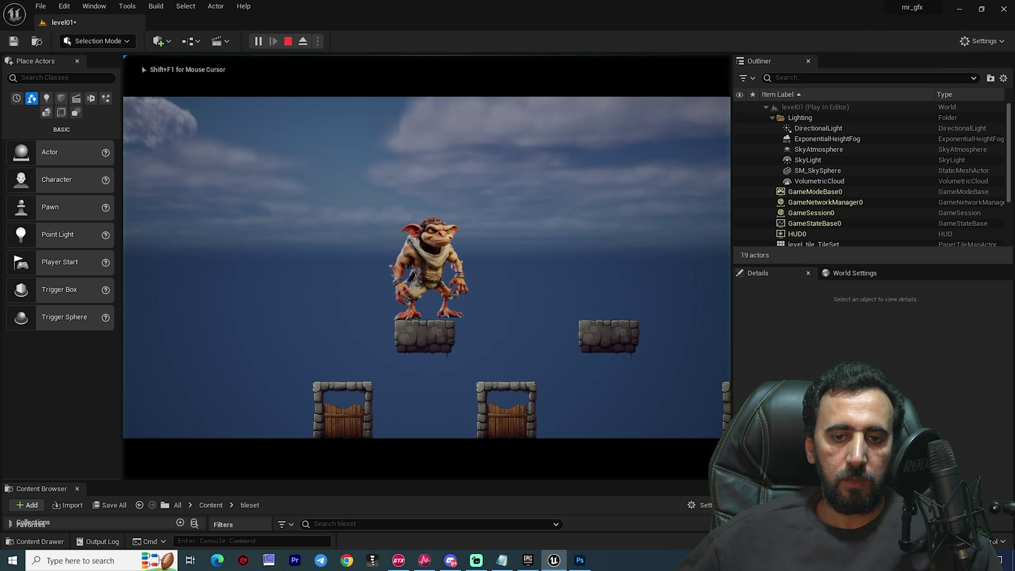
{"action": "key", "text": "d"}
{"action": "key", "text": "space"}
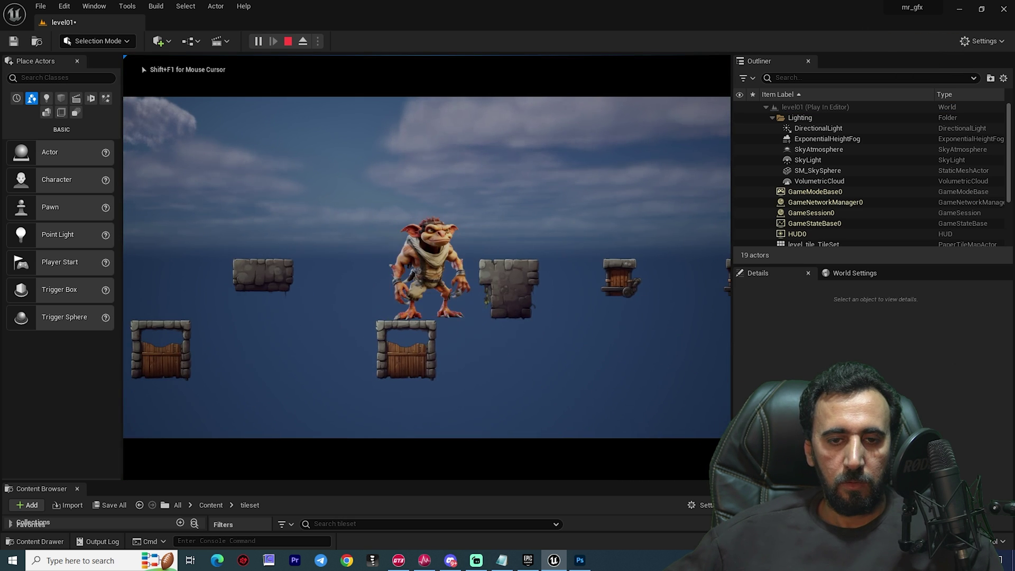
{"action": "key", "text": "Escape"}
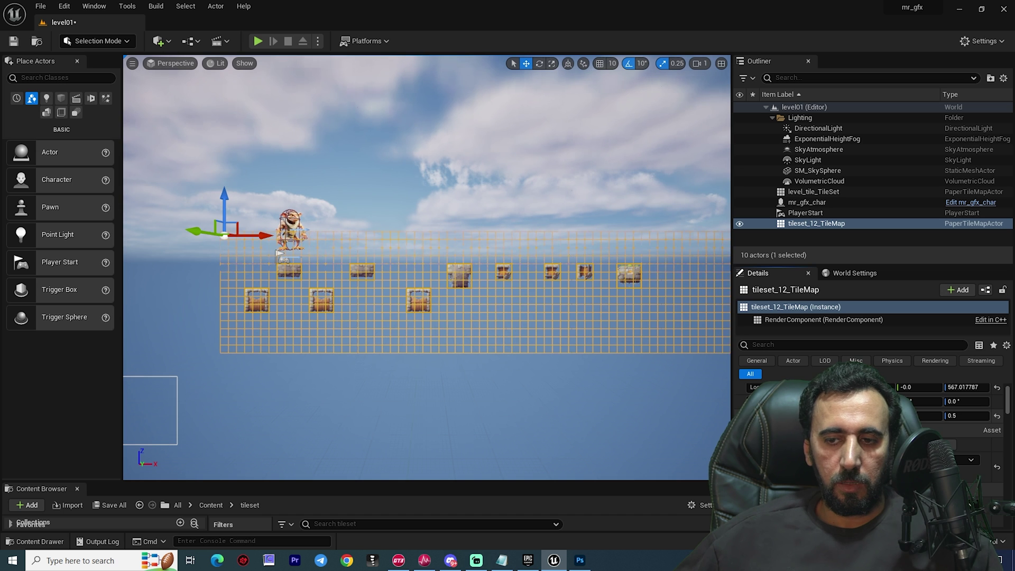
Step: Set the tile map's scale to 0.7 and playtest running and jumping between the platforms
{"action": "key", "text": "Return"}
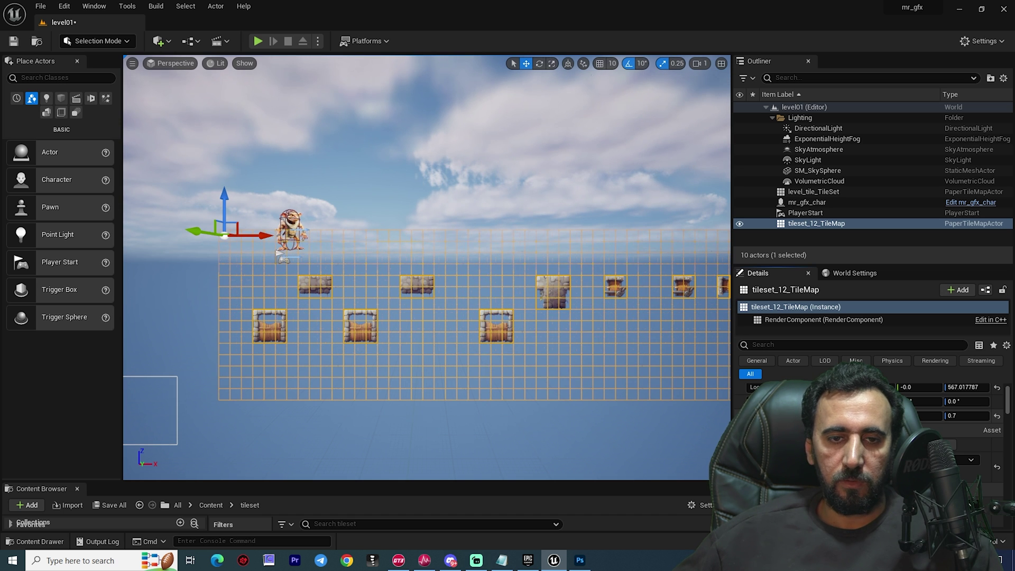
{"action": "left_click", "coordinate": [258, 41]}
{"action": "key", "text": "d"}
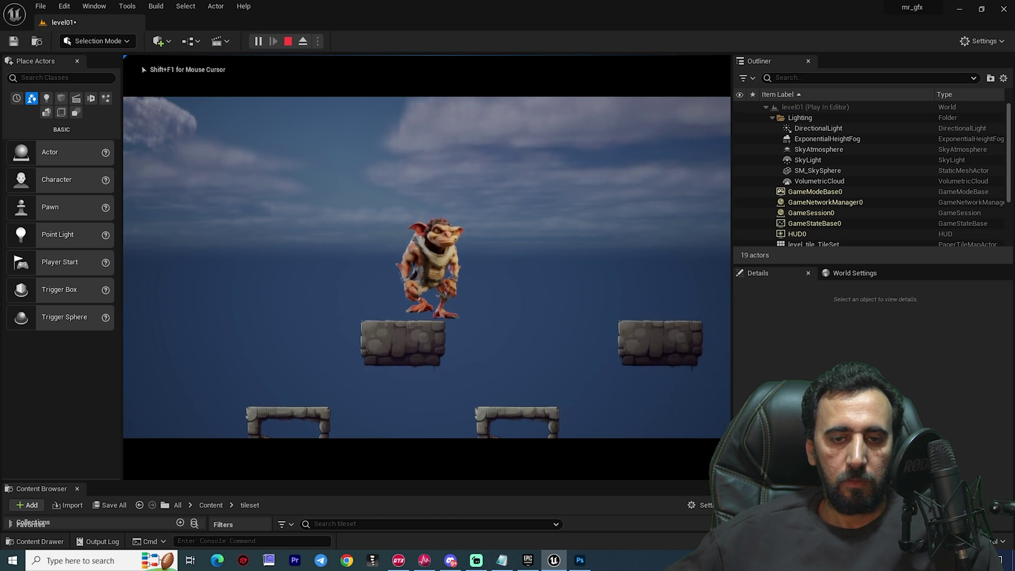
{"action": "key", "text": "space"}
{"action": "key", "text": "d"}
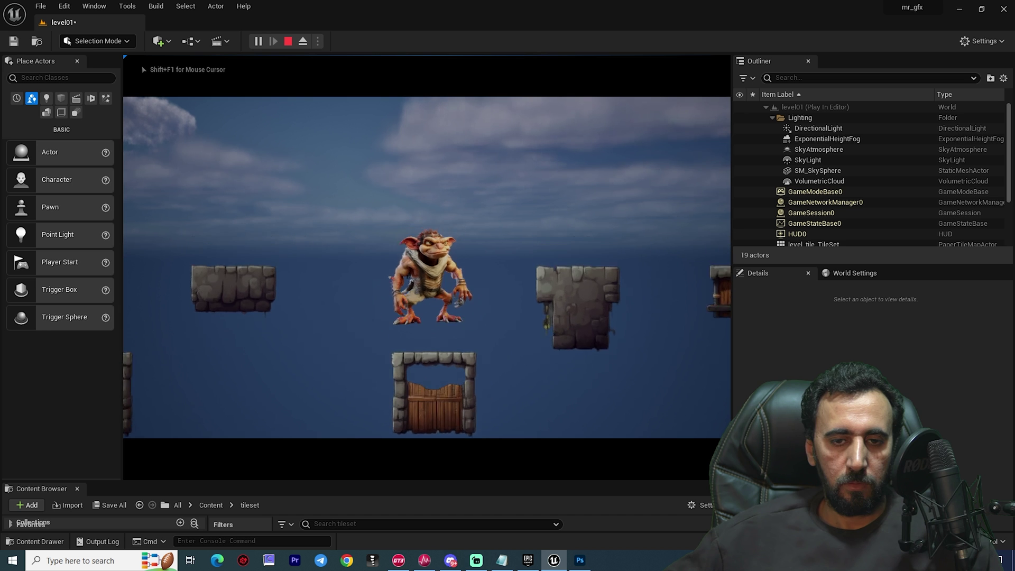
{"action": "key", "text": "space"}
{"action": "key", "text": "a"}
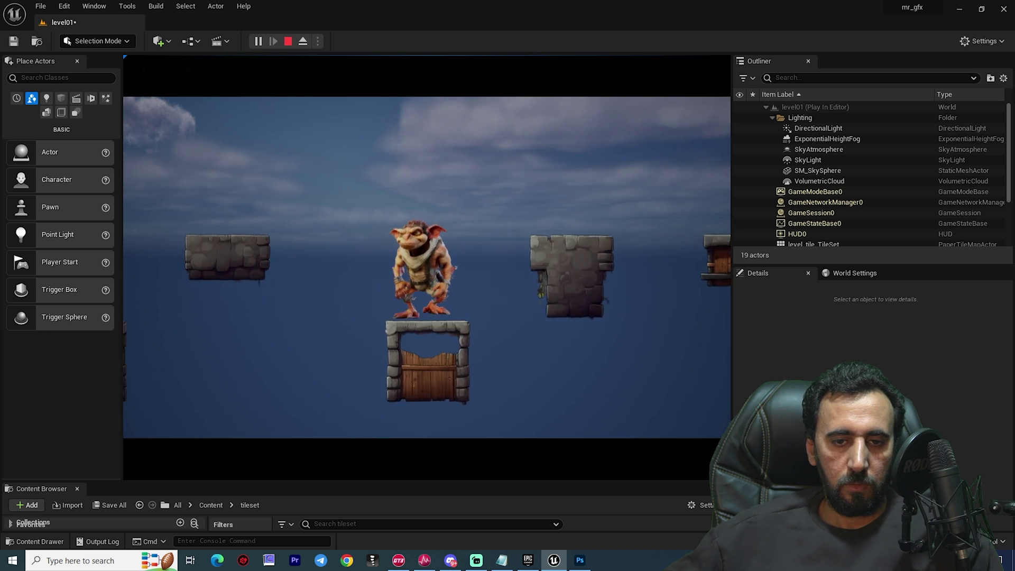
{"action": "key", "text": "d"}
{"action": "key", "text": "space"}
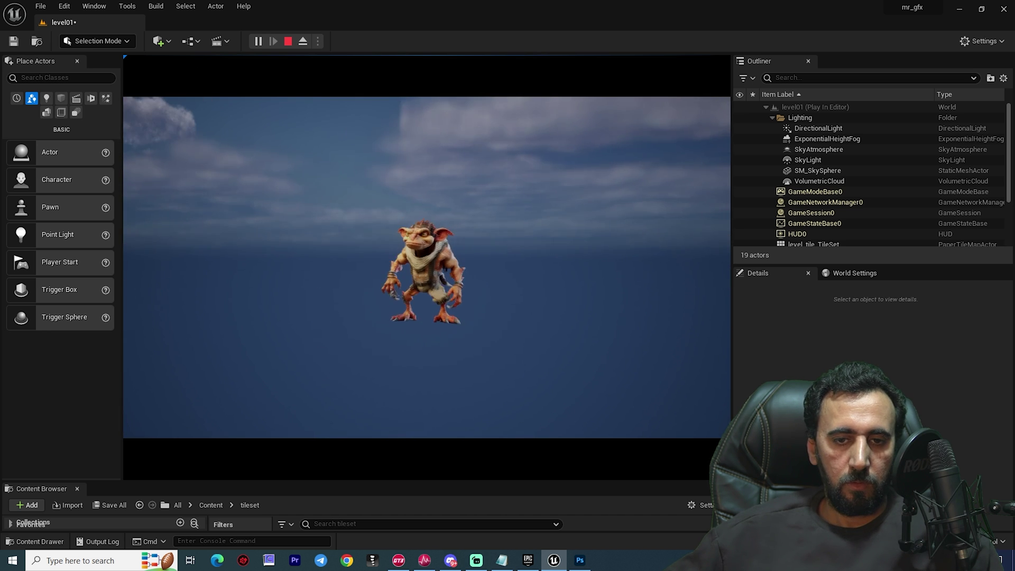
{"action": "key", "text": "Escape"}
Step: Set the tile map's scale to 0.8 and playtest jumping from the door platform to the upper stone platform
{"action": "mouse_move", "coordinate": [429, 259]}
{"action": "right_mouse_down"}
{"action": "mouse_move", "coordinate": [429, 201]}
{"action": "mouse_move", "coordinate": [429, 275]}
{"action": "right_mouse_up"}
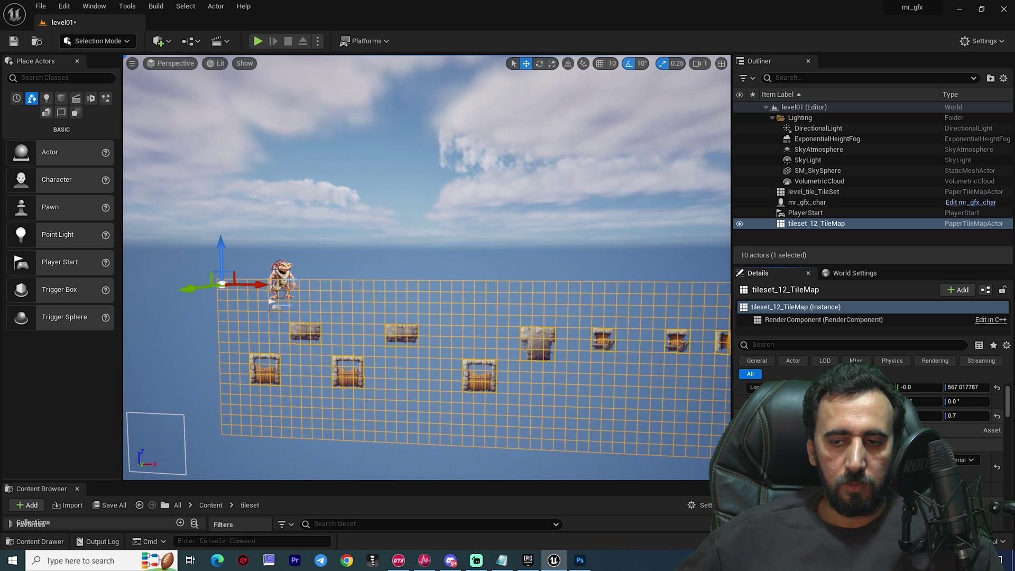
{"action": "key", "text": "Return"}
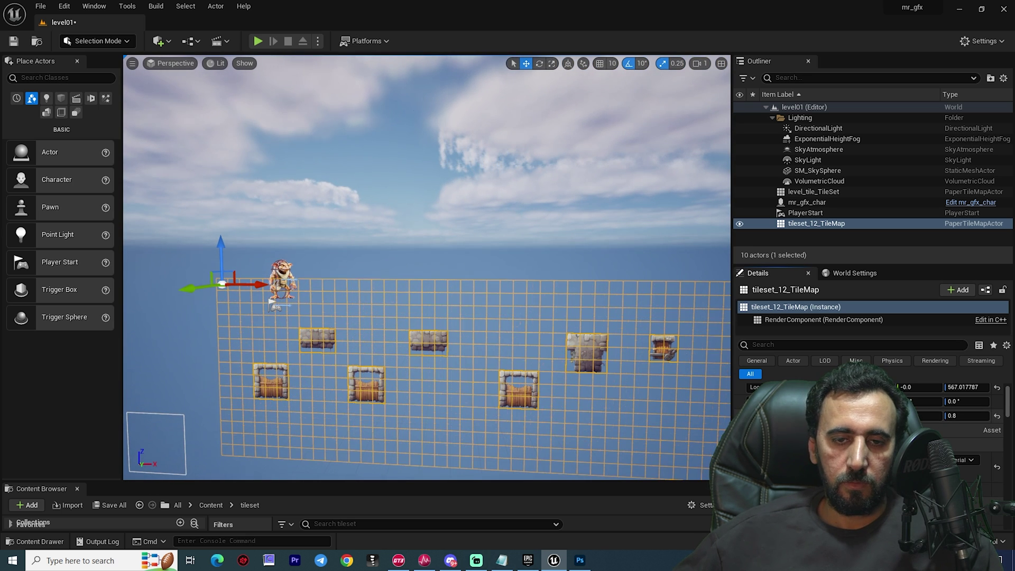
{"action": "left_click", "coordinate": [258, 42]}
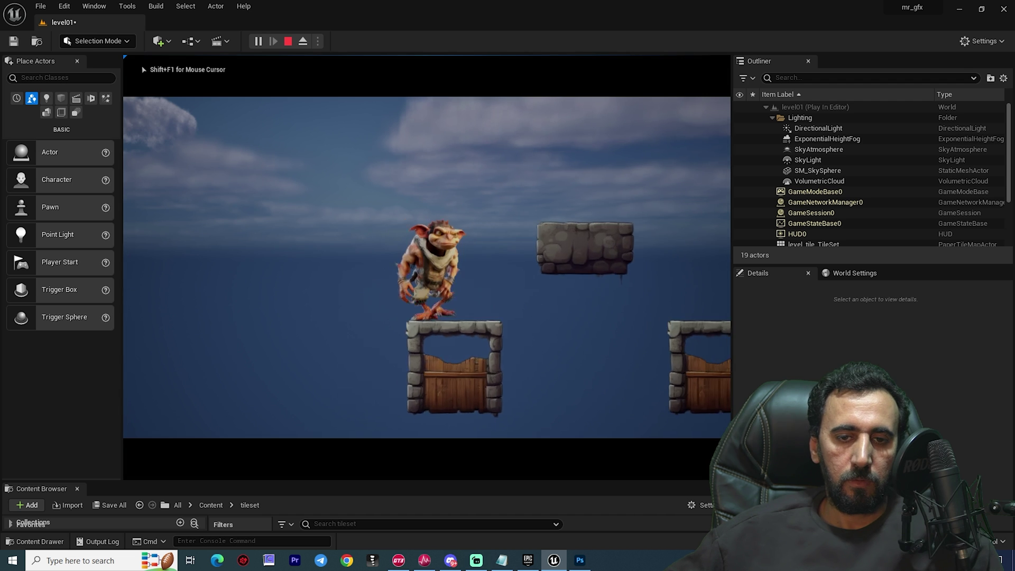
{"action": "key", "text": "d"}
{"action": "key", "text": "space"}
{"action": "key", "text": "a"}
{"action": "key", "text": "d"}
{"action": "key", "text": "space"}
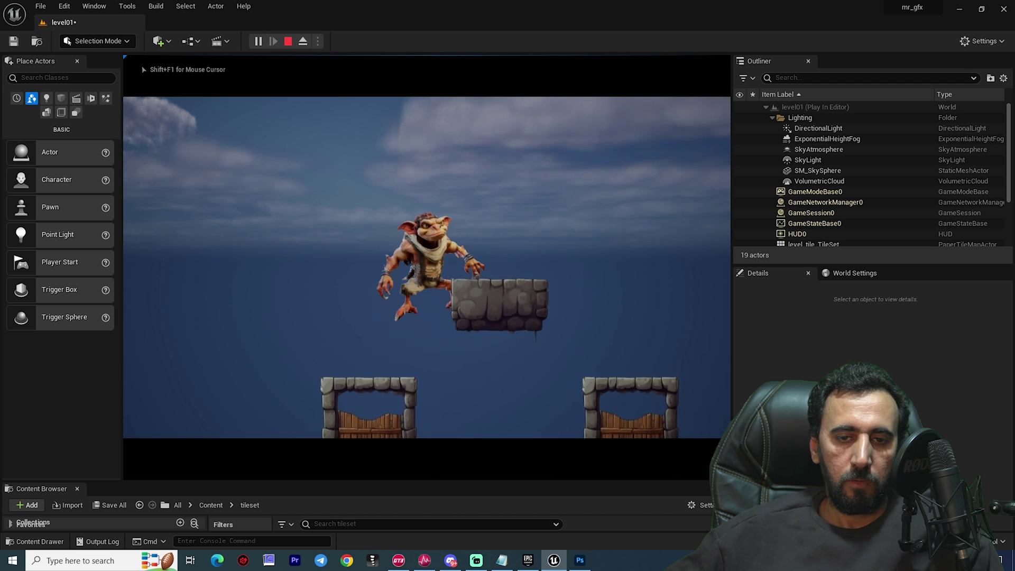
{"action": "key", "text": "Escape"}
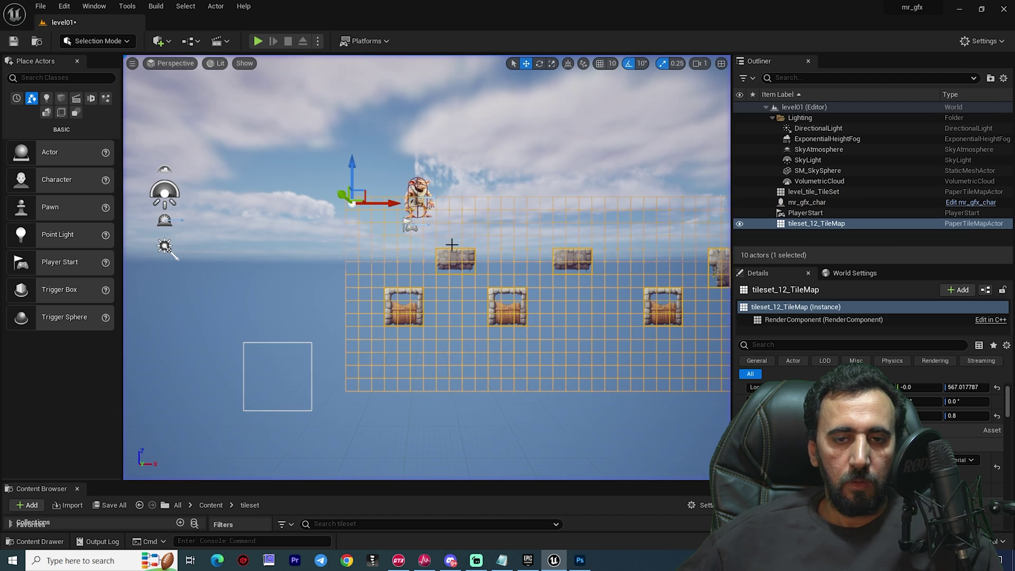
Step: Open the mr_gfx_char blueprint and set its Character Movement component's Gravity Scale to 2.0
{"action": "left_click", "coordinate": [422, 199]}
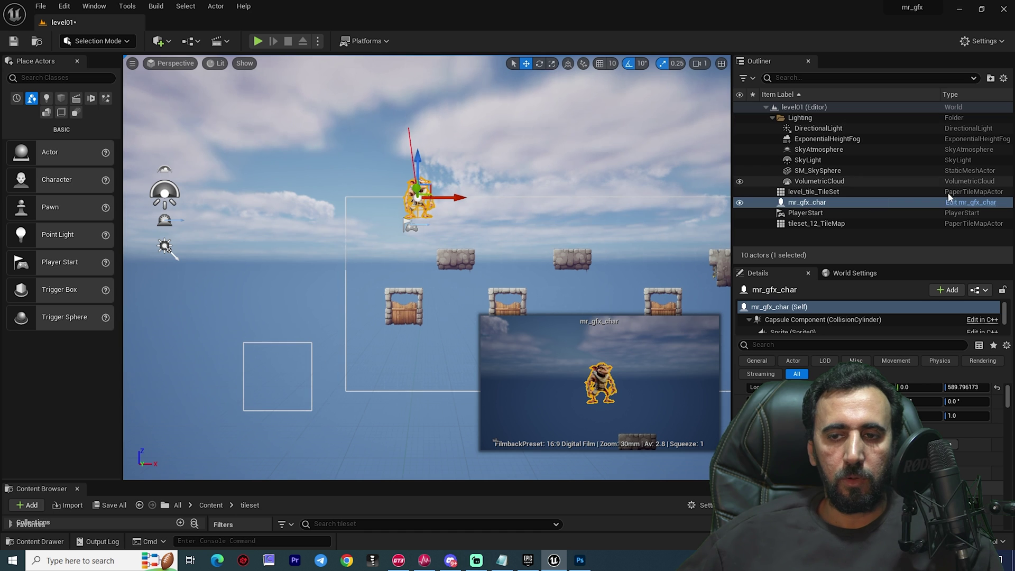
{"action": "left_click", "coordinate": [979, 206]}
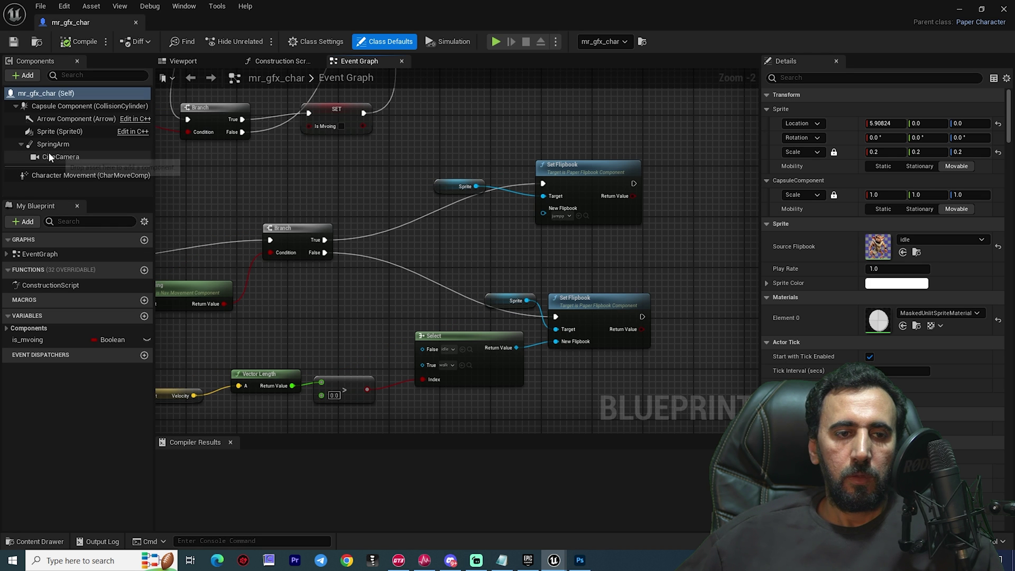
{"action": "left_click", "coordinate": [48, 157]}
{"action": "left_click", "coordinate": [53, 175]}
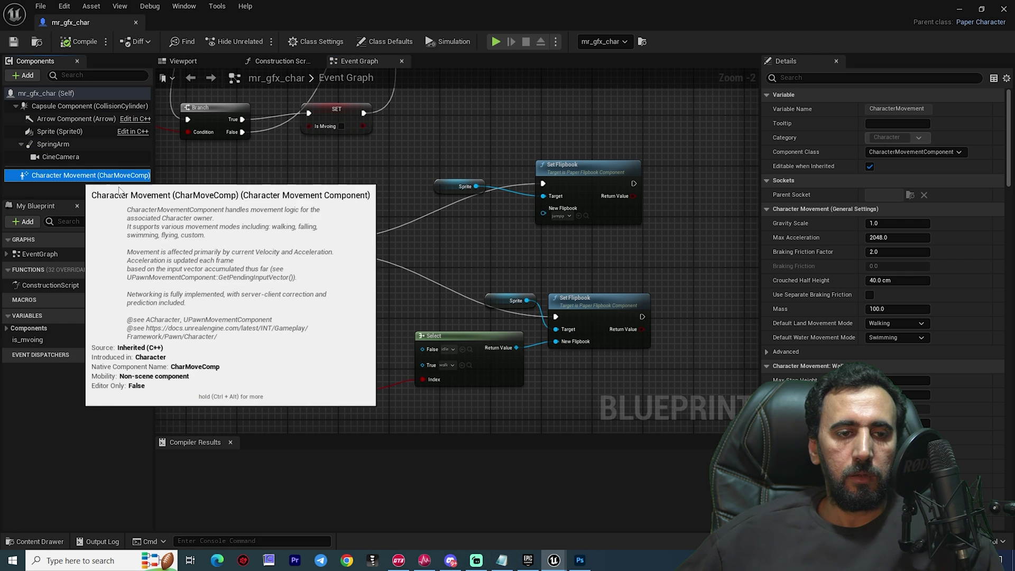
{"action": "type", "text": "gra"}
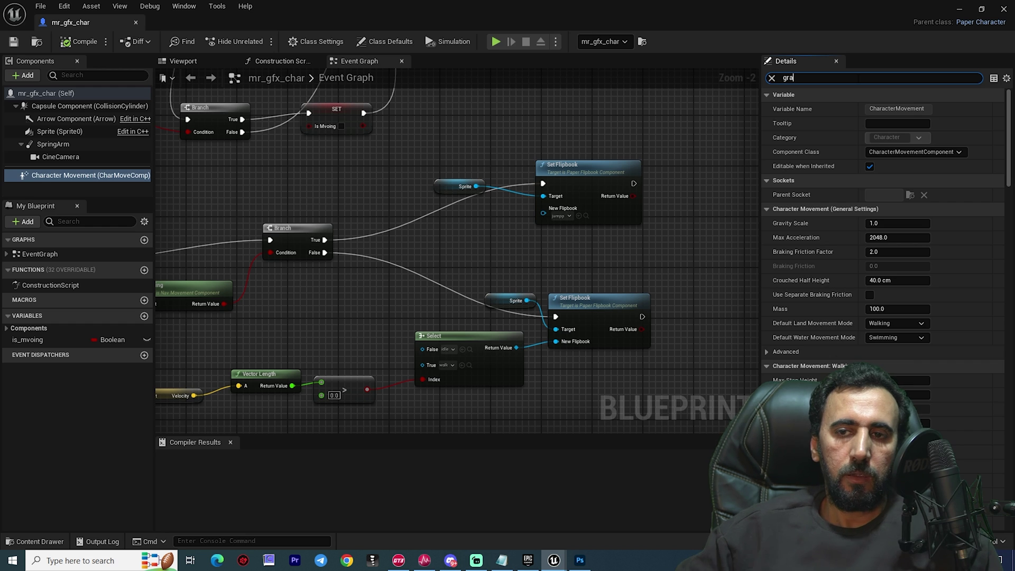
{"action": "type", "text": "f"}
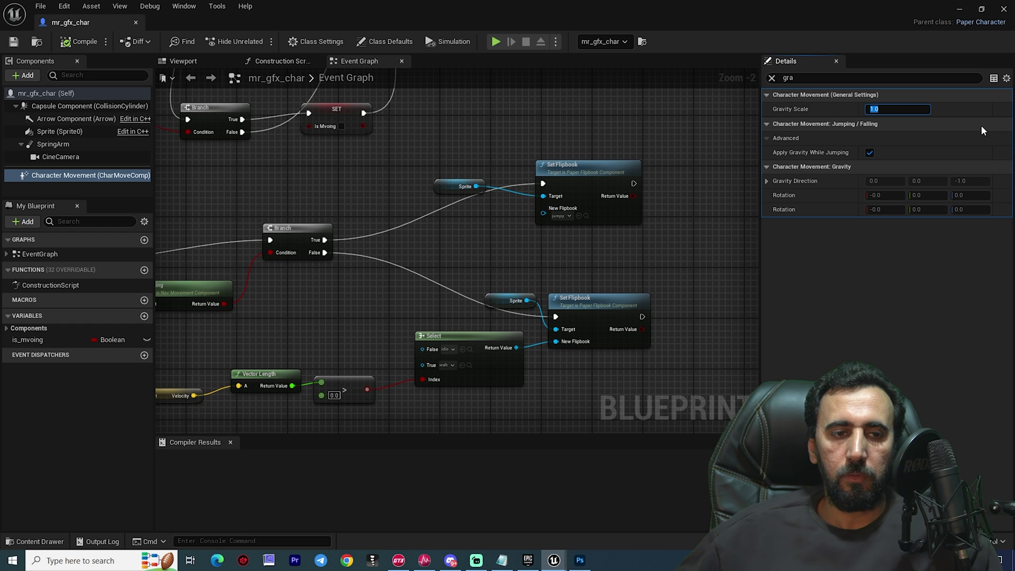
{"action": "type", "text": "2"}
{"action": "key", "text": "Return"}
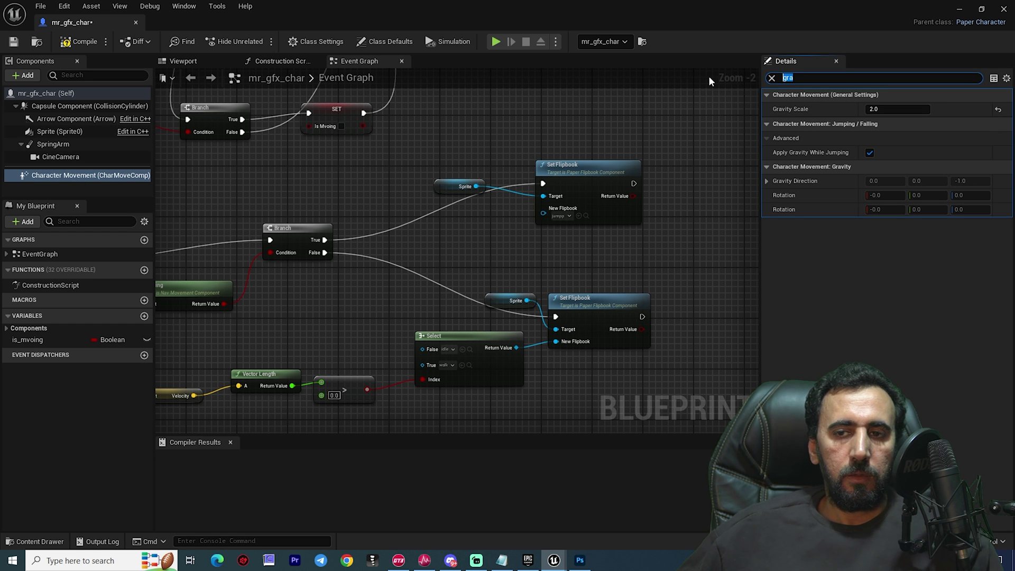
Step: Set the Character Movement component's Jump Z Velocity to 600 cm/s and close the blueprint
{"action": "type", "text": "jump"}
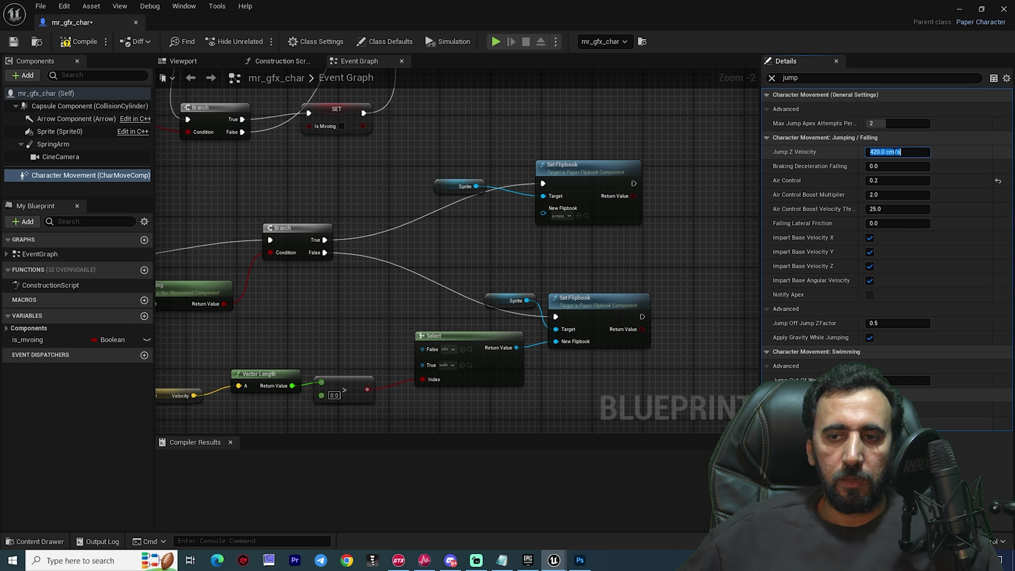
{"action": "type", "text": "600"}
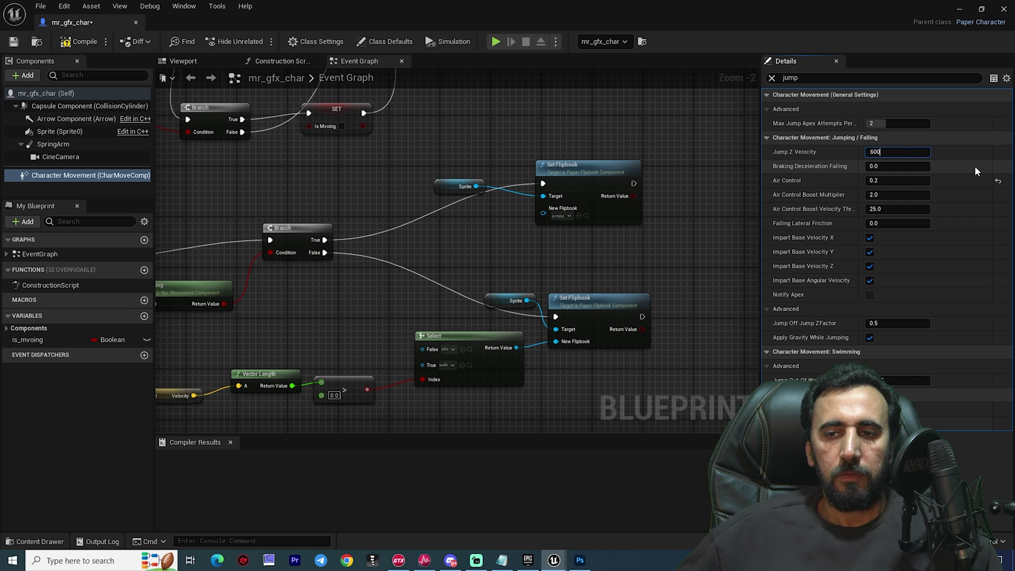
{"action": "key", "text": "Return"}
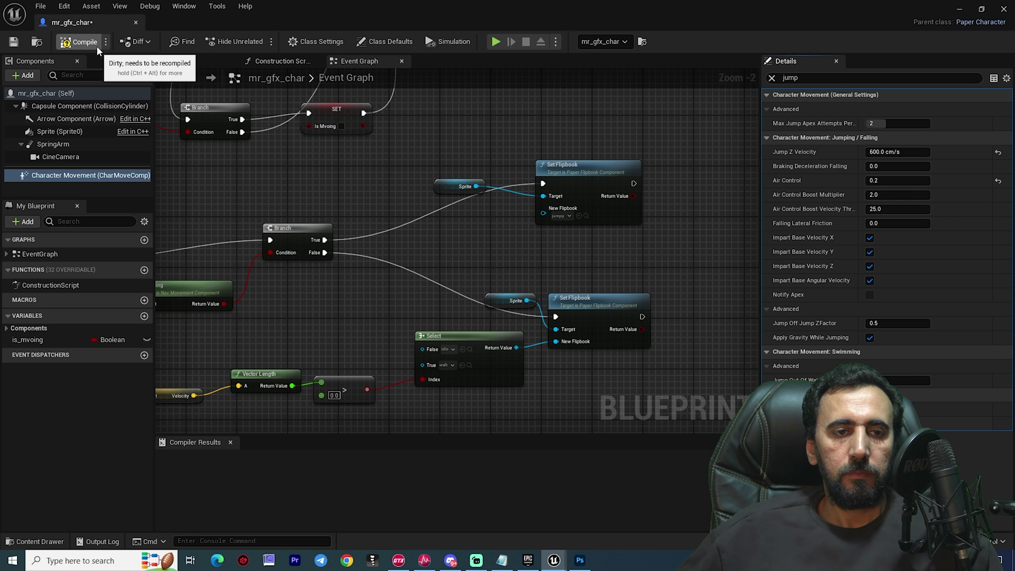
{"action": "left_click", "coordinate": [135, 22]}
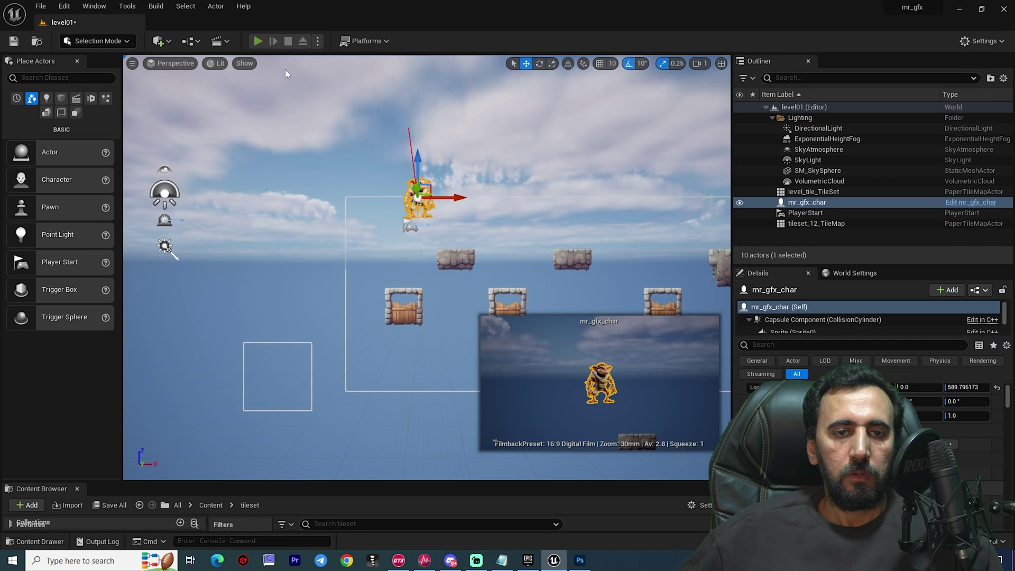
Step: Playtest the character's jump in level01 with the new gravity and jump velocity
{"action": "left_click", "coordinate": [258, 40]}
{"action": "key", "text": "space"}
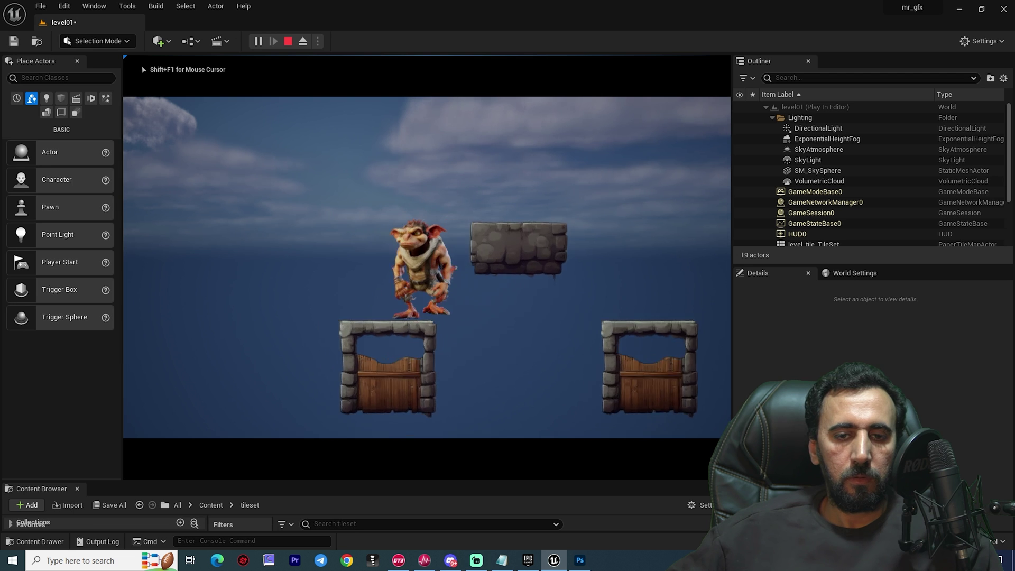
{"action": "key", "text": "space"}
{"action": "key", "text": "a"}
{"action": "key", "text": "d"}
{"action": "key", "text": "a"}
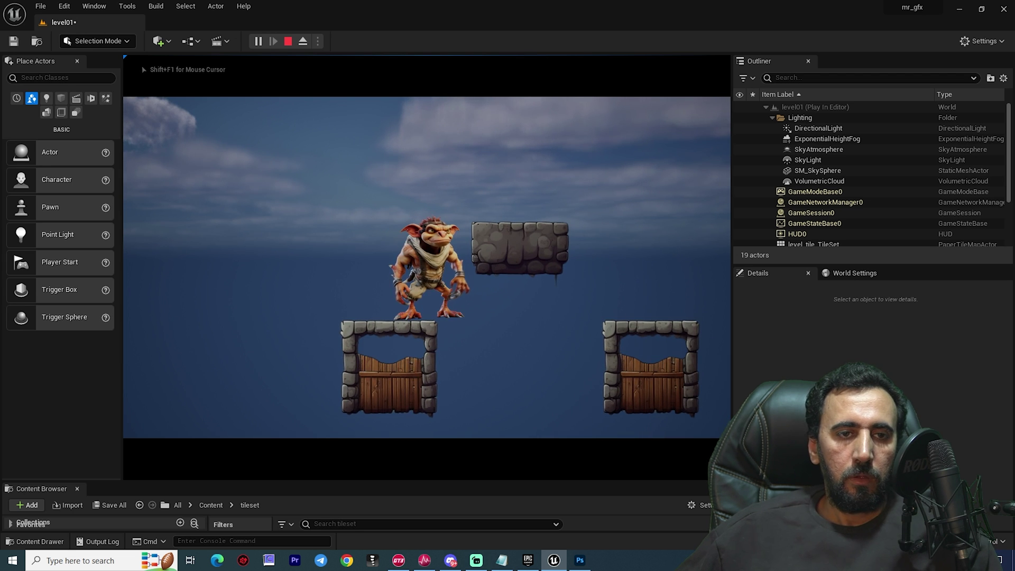
{"action": "key", "text": "Escape"}
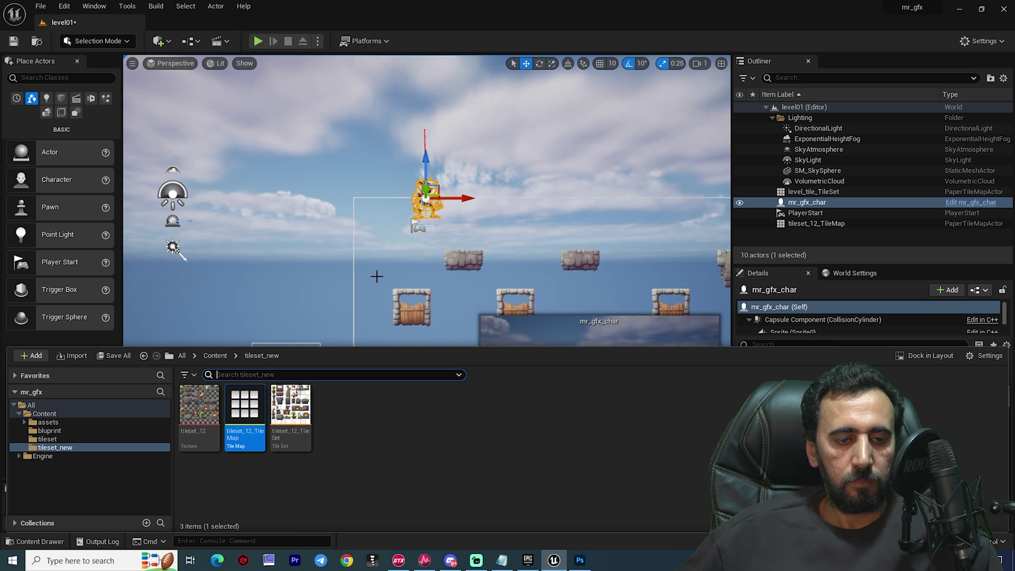
Step: Reopen the mr_gfx_char blueprint and dock its window as a tab beside level01
{"action": "left_click", "coordinate": [961, 205]}
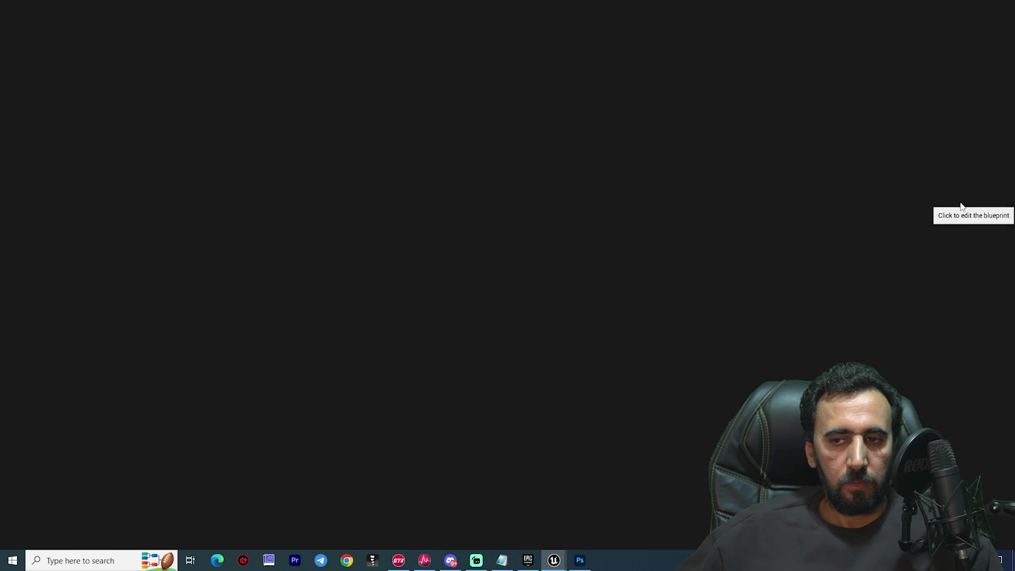
{"action": "left_click_drag", "start_coordinate": [98, 26], "coordinate": [231, 26]}
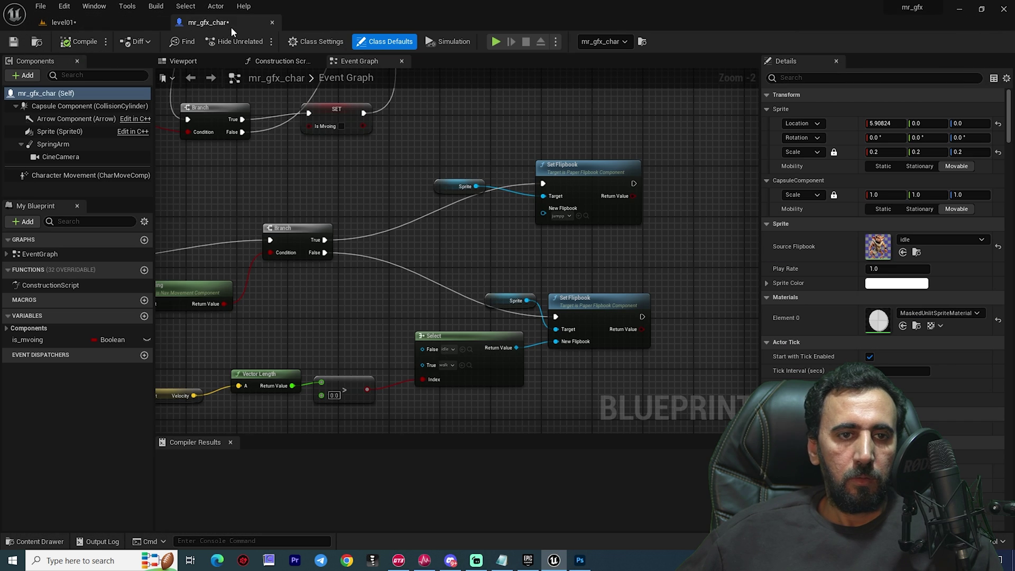
Step: Set the Character Movement component's Jump Z Velocity to 900 cm/s and compile the blueprint
{"action": "left_click", "coordinate": [69, 175]}
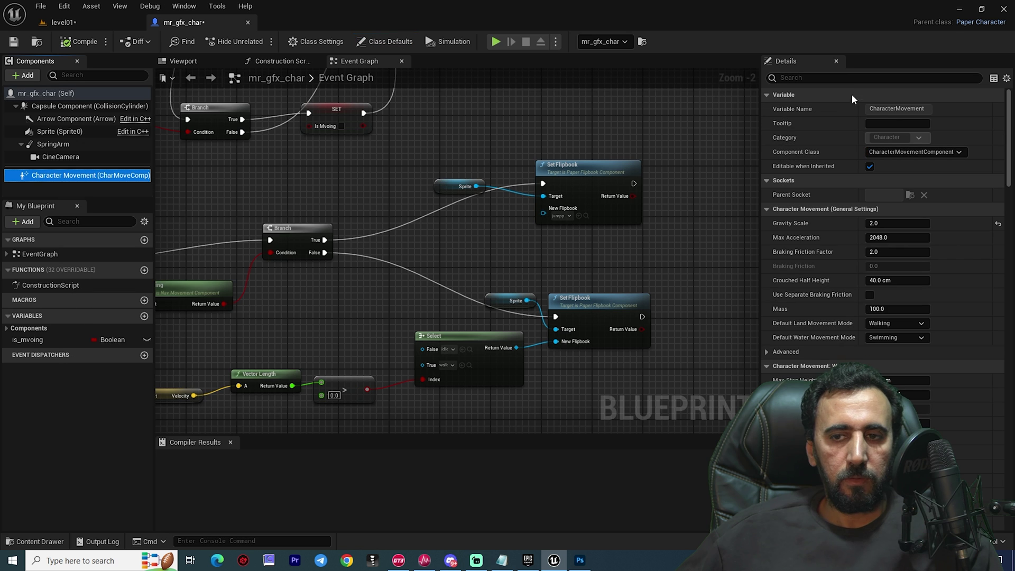
{"action": "left_click", "coordinate": [851, 79]}
{"action": "type", "text": "jum"}
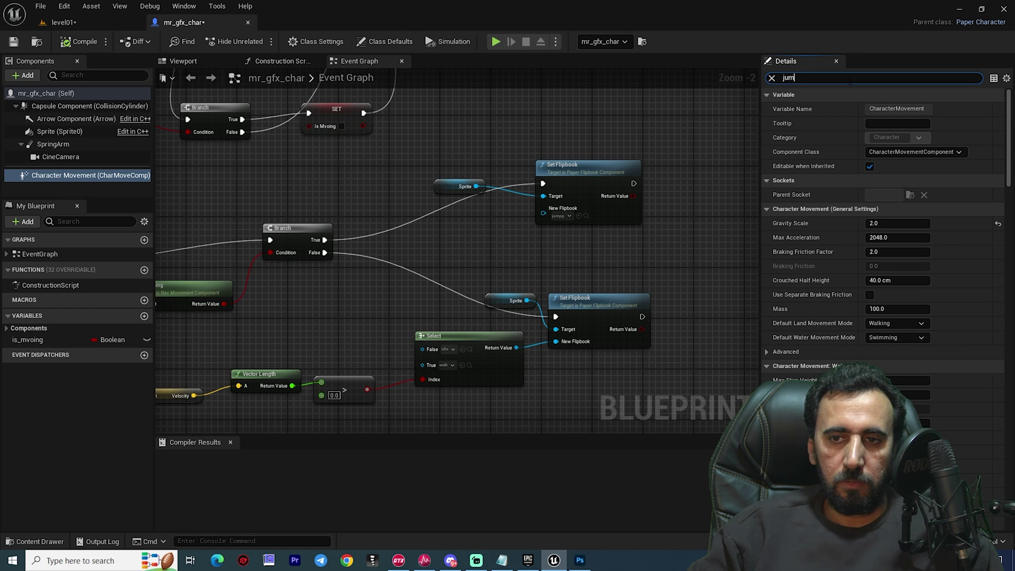
{"action": "type", "text": "p"}
{"action": "left_click", "coordinate": [899, 151]}
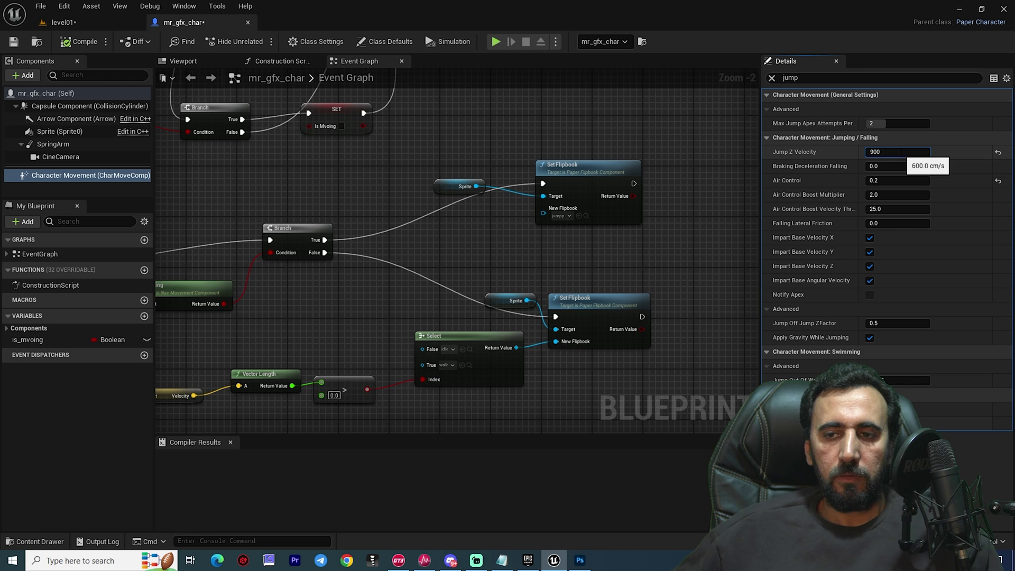
{"action": "left_click", "coordinate": [78, 43]}
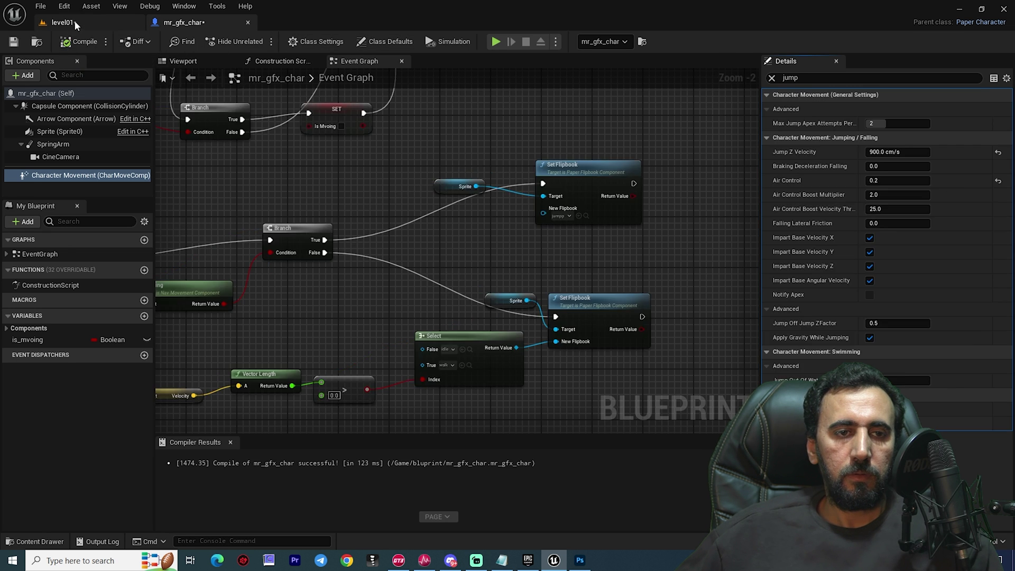
Step: Playtest level01 twice, moving and jumping the character between the stone platforms with the higher jump velocity
{"action": "left_click", "coordinate": [74, 21]}
{"action": "left_click", "coordinate": [258, 41]}
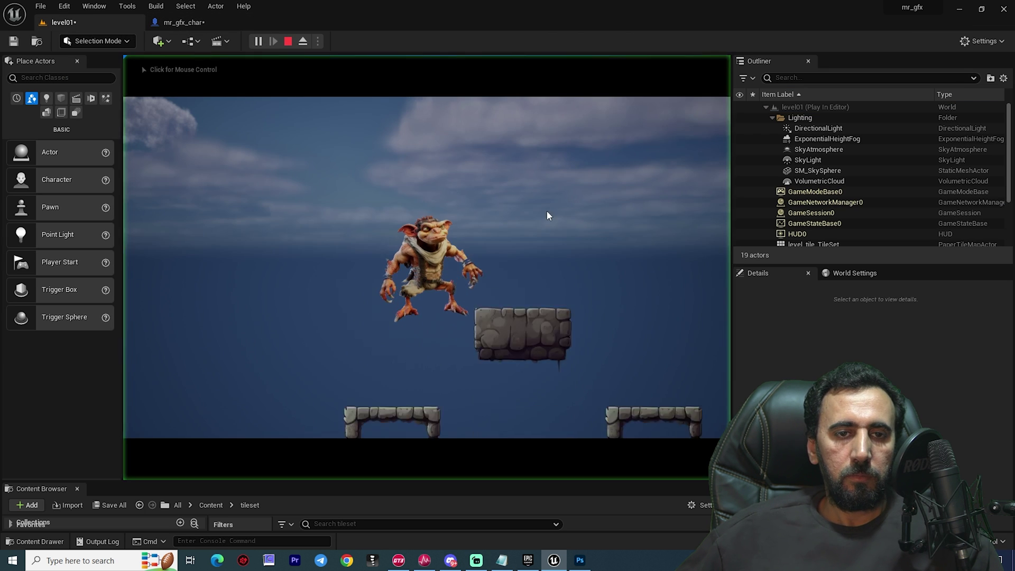
{"action": "key", "text": "d"}
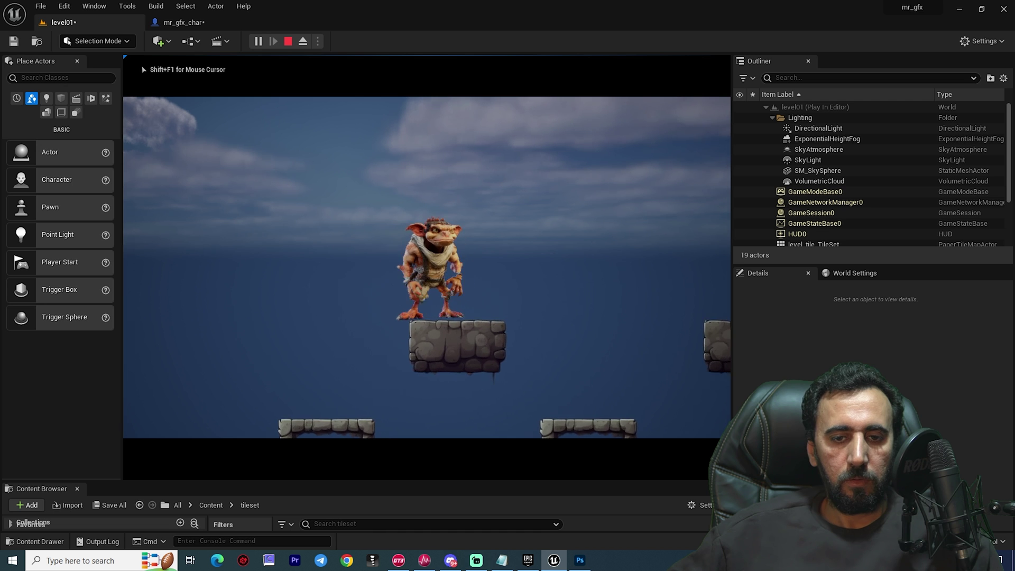
{"action": "key", "text": "a"}
{"action": "key", "text": "Escape"}
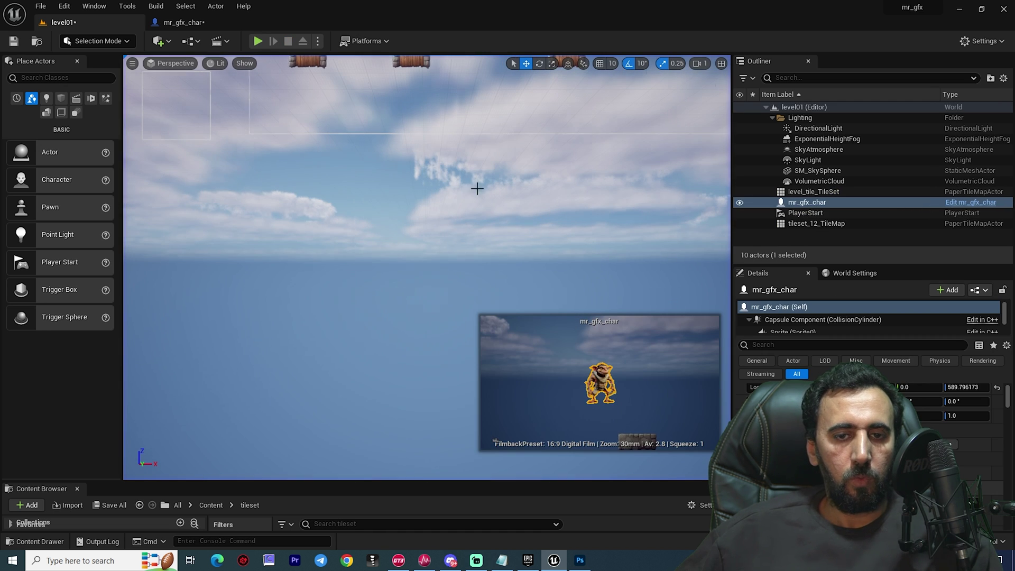
{"action": "left_click", "coordinate": [257, 41]}
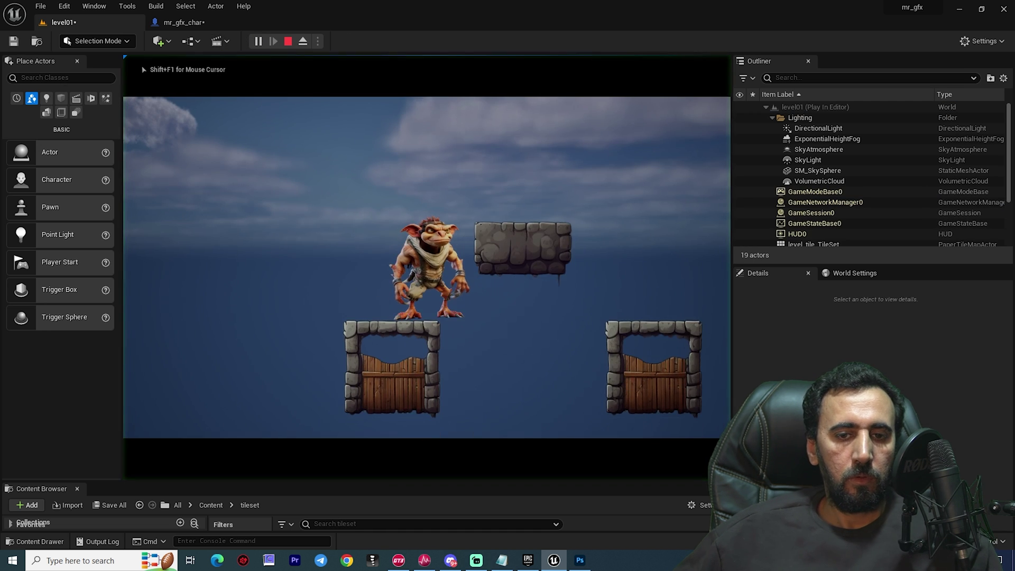
{"action": "key", "text": "d"}
{"action": "key", "text": "space"}
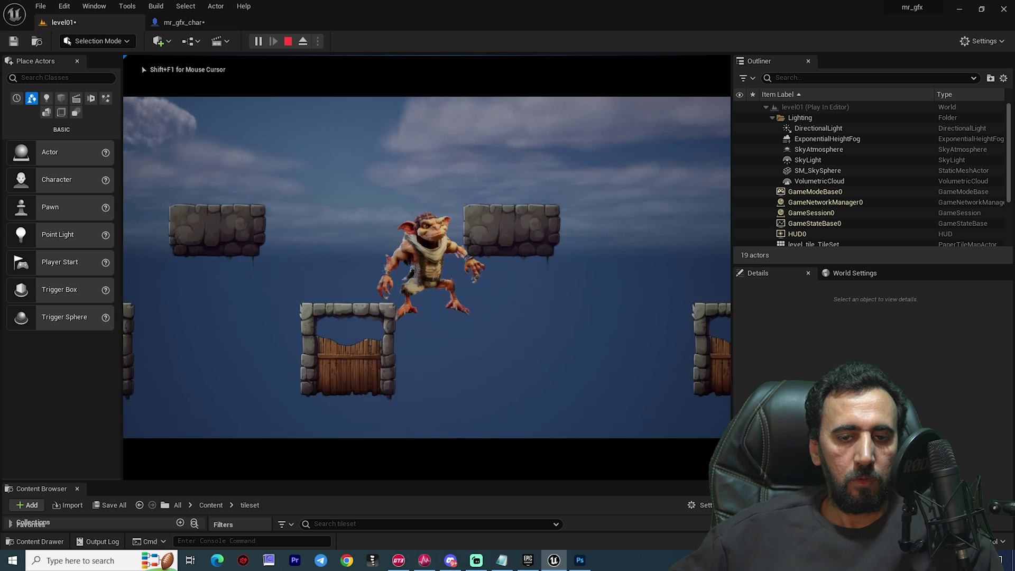
{"action": "key", "text": "Escape"}
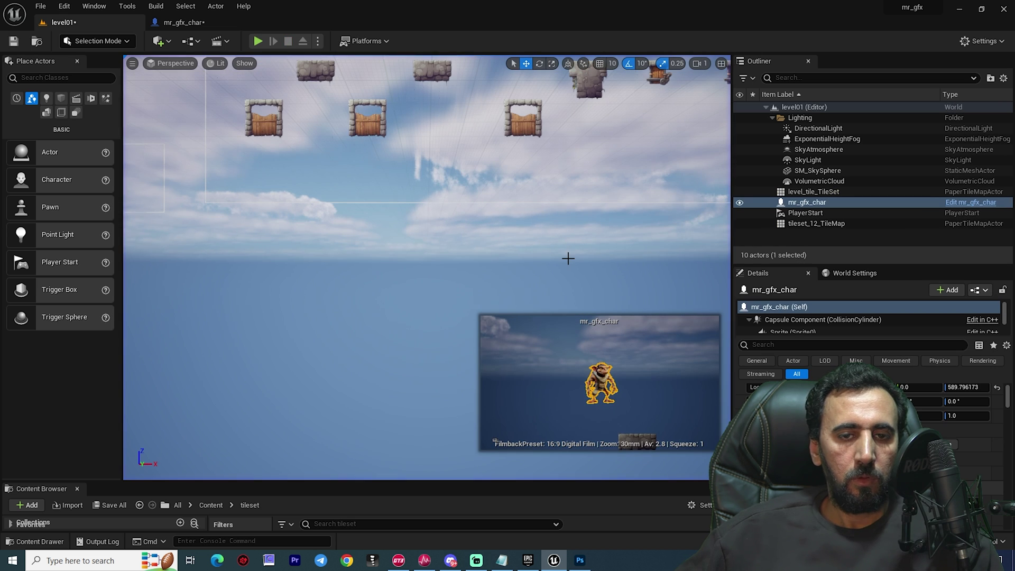
Step: Set the Character Movement component's Jump Z Velocity to 800 cm/s in the mr_gfx_char blueprint
{"action": "left_click", "coordinate": [179, 23]}
{"action": "left_click", "coordinate": [72, 156]}
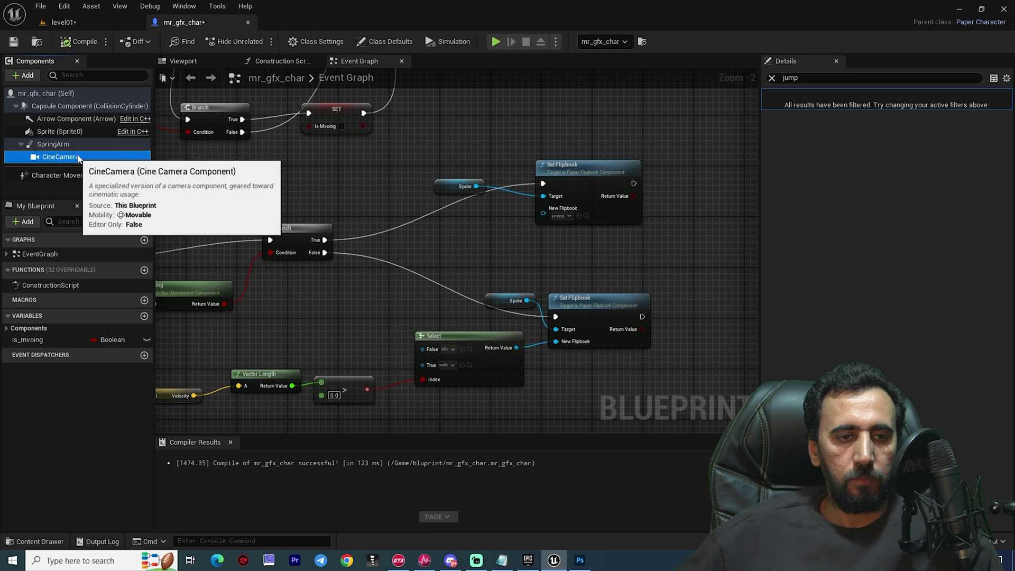
{"action": "left_click", "coordinate": [51, 146]}
{"action": "left_click", "coordinate": [53, 175]}
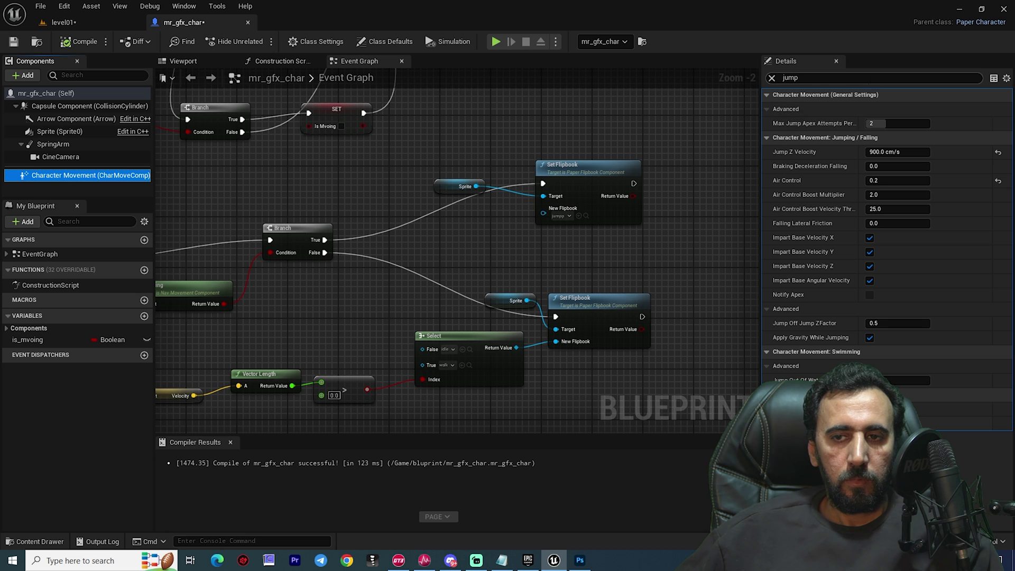
{"action": "left_click", "coordinate": [897, 152]}
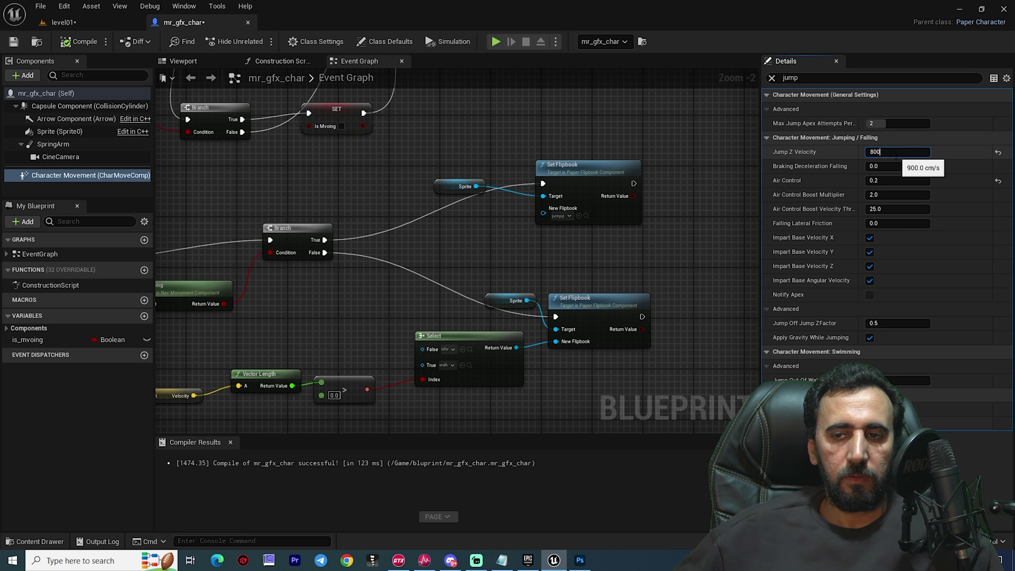
Step: Find the SpringArm's camera settings, enable Camera Lag, and clear the details filter
{"action": "left_click", "coordinate": [772, 79]}
{"action": "type", "text": "camera"}
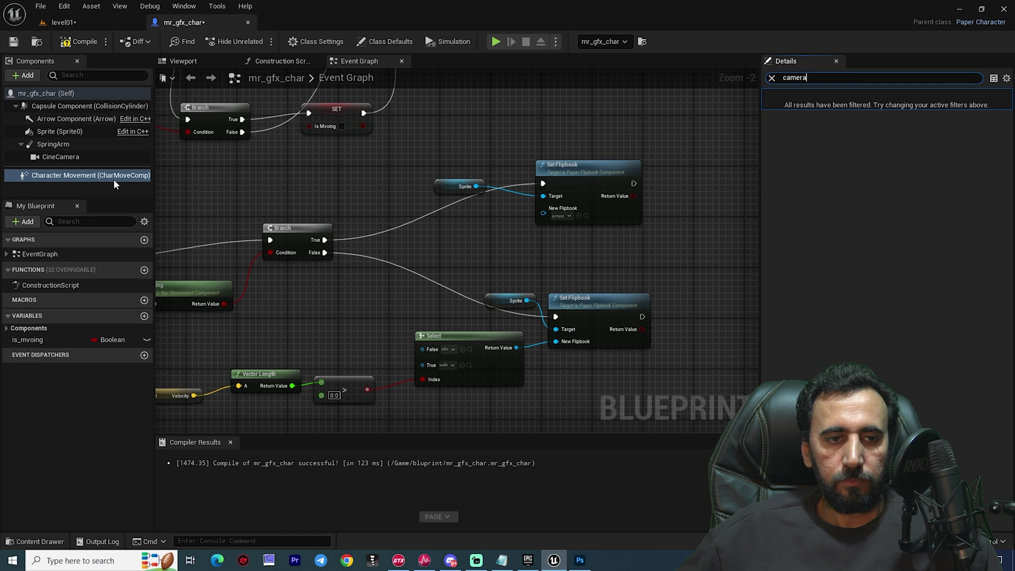
{"action": "left_click", "coordinate": [62, 143]}
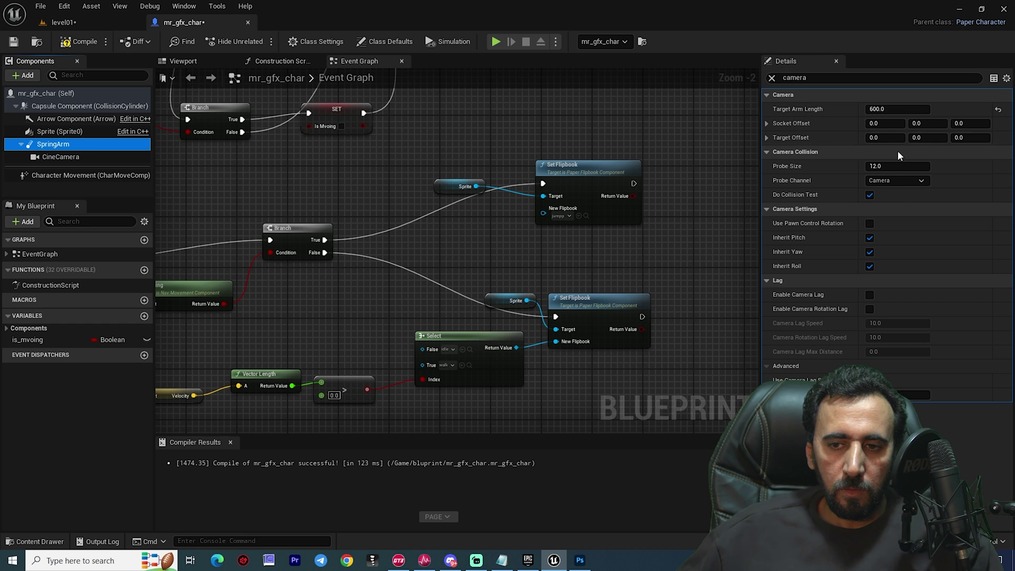
{"action": "left_click", "coordinate": [873, 296]}
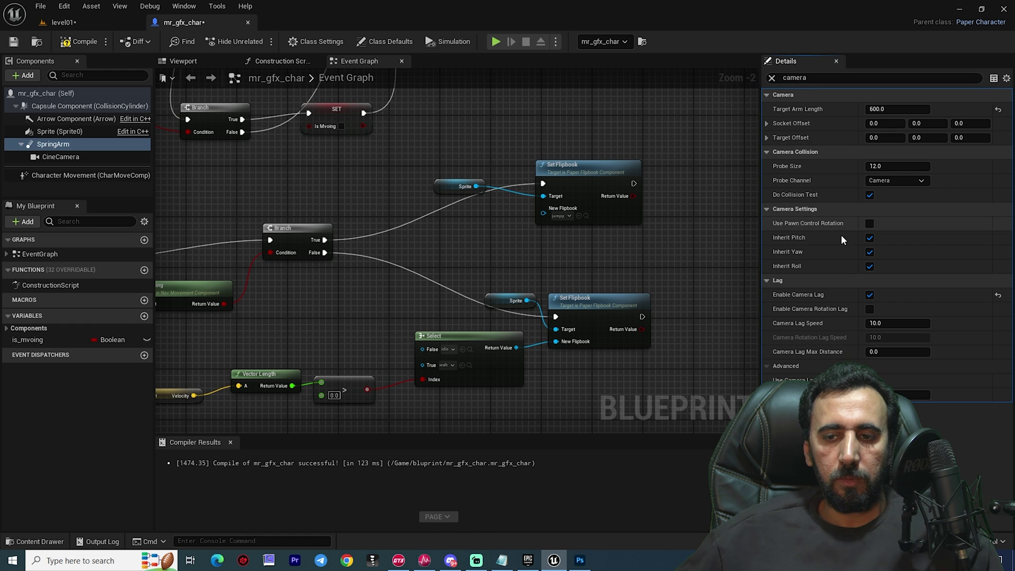
{"action": "left_click", "coordinate": [771, 78]}
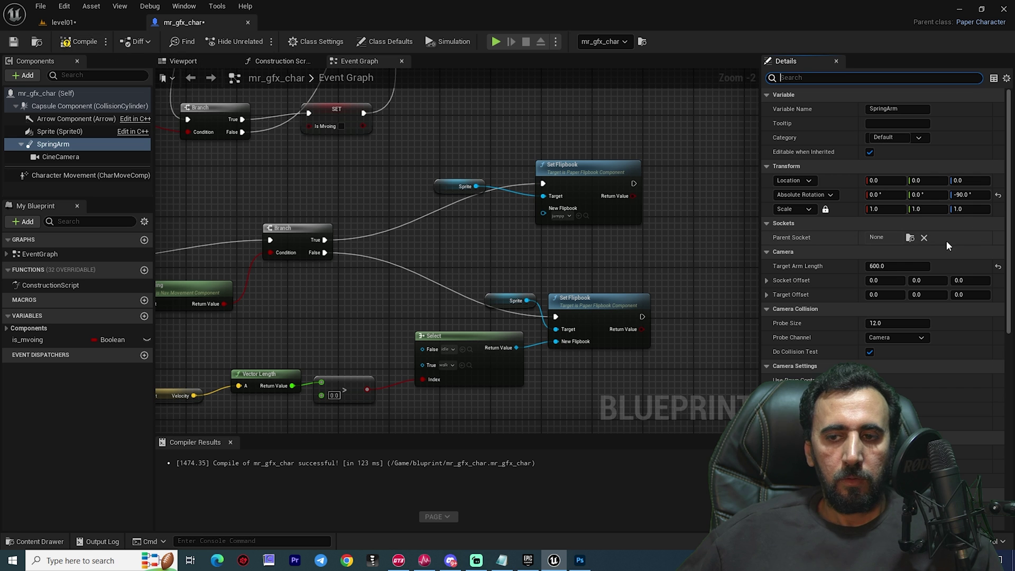
Step: Playtest level01 with camera lag, jumping the character across the platforms to the end of the map
{"action": "left_click", "coordinate": [78, 20]}
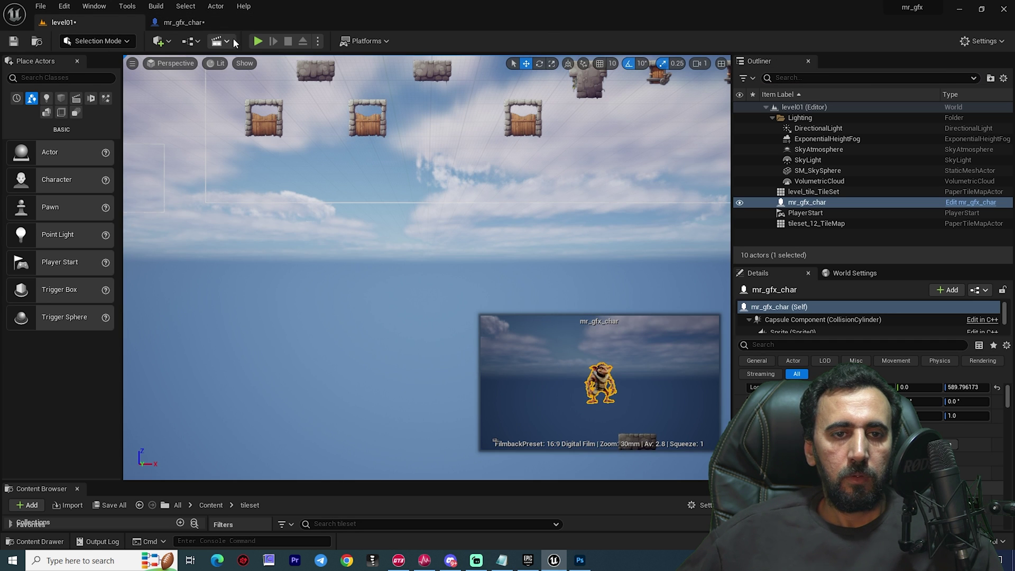
{"action": "left_click", "coordinate": [258, 41]}
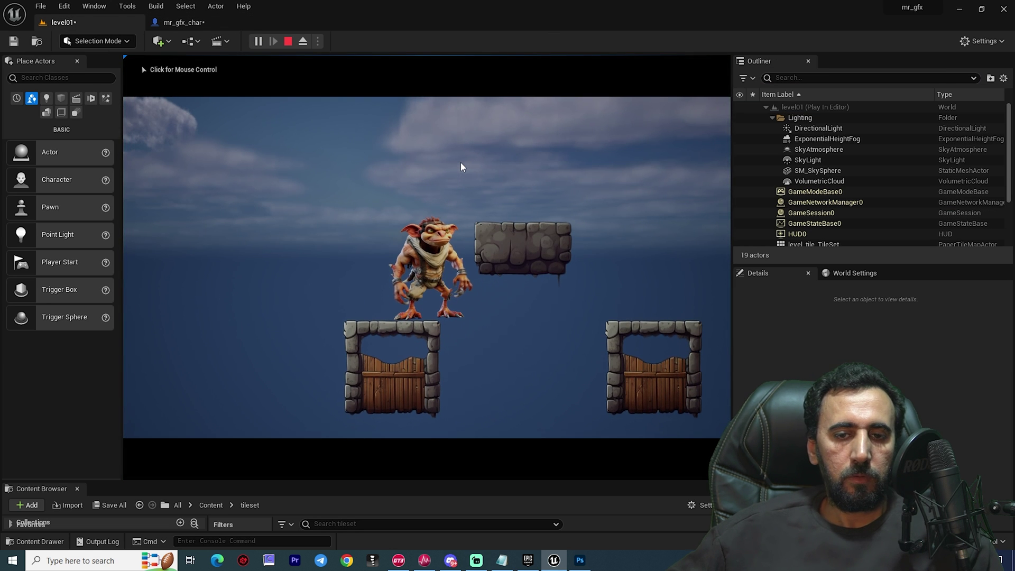
{"action": "left_click", "coordinate": [601, 159]}
{"action": "key", "text": "space"}
{"action": "key", "text": "d"}
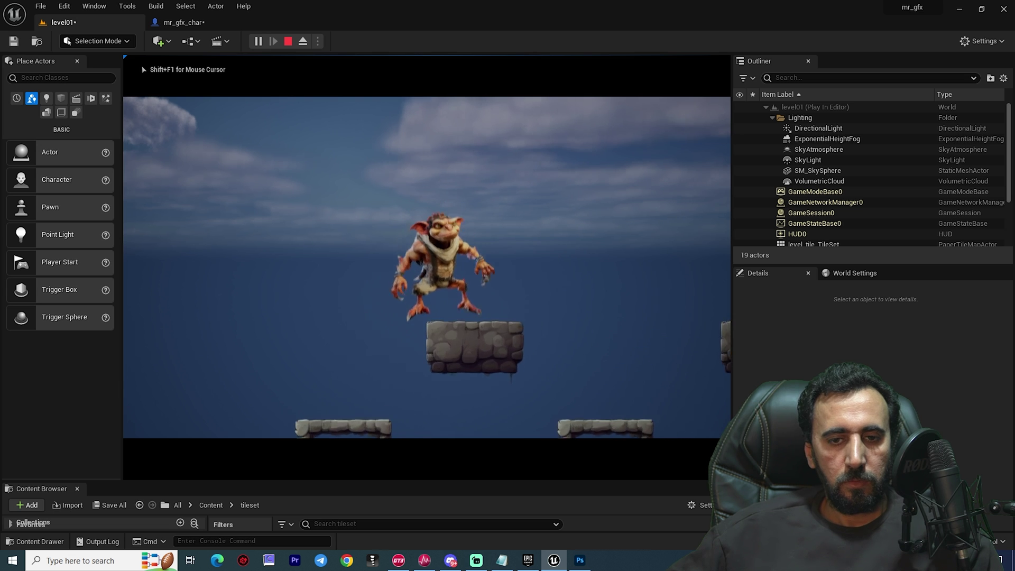
{"action": "key", "text": "space"}
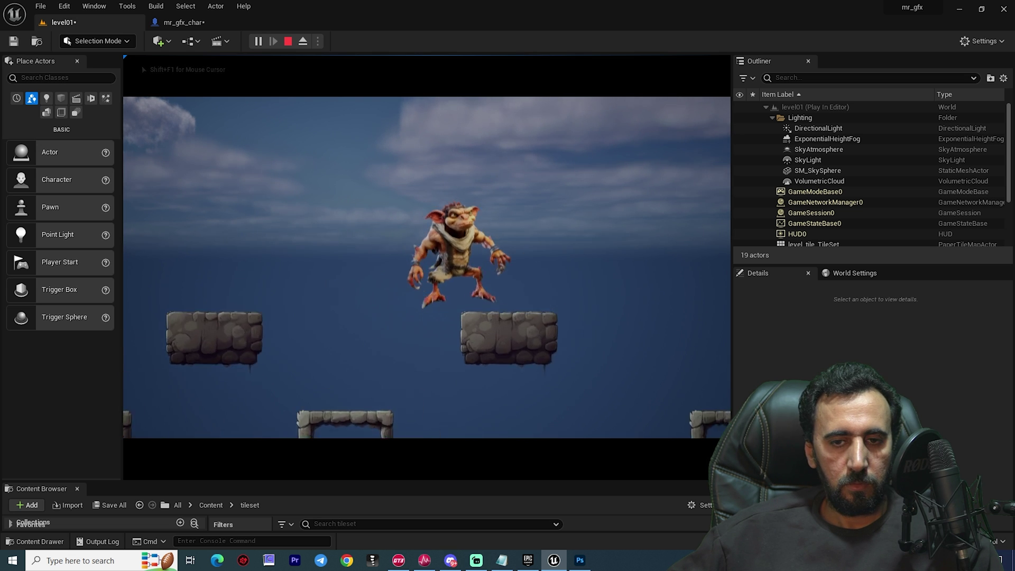
{"action": "key", "text": "space"}
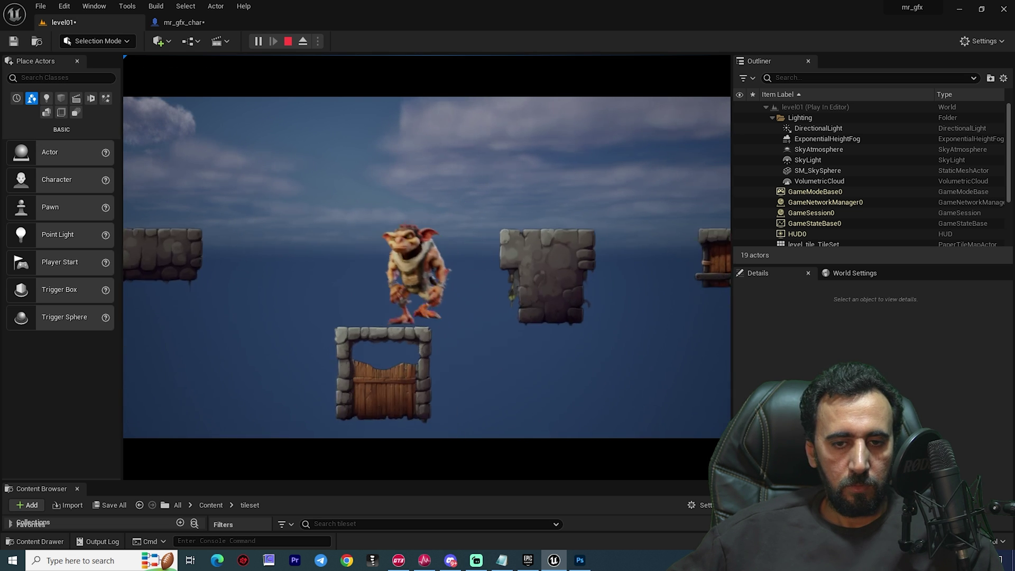
{"action": "key", "text": "space"}
{"action": "key", "text": "space"}
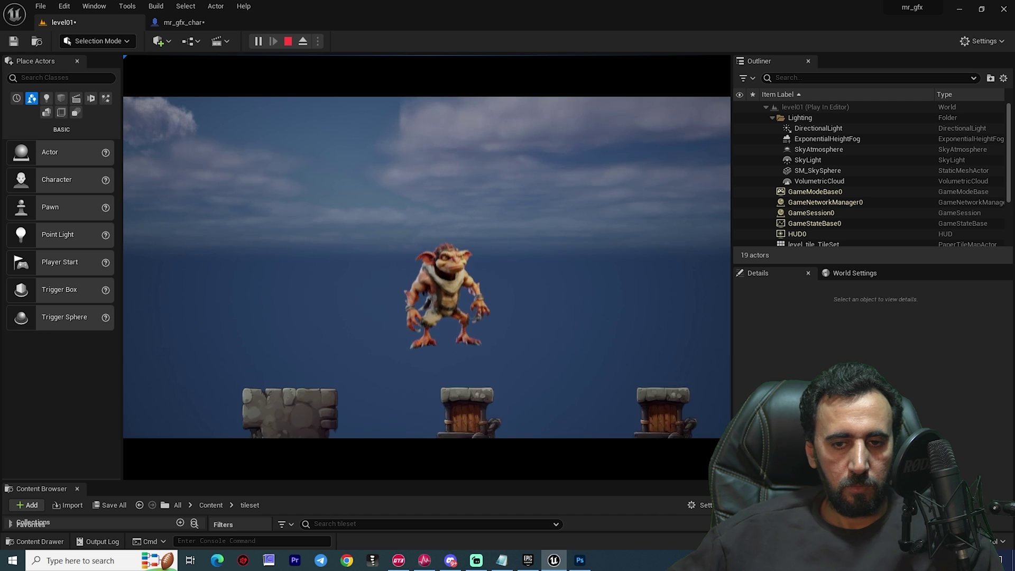
{"action": "key", "text": "space"}
{"action": "key", "text": "space"}
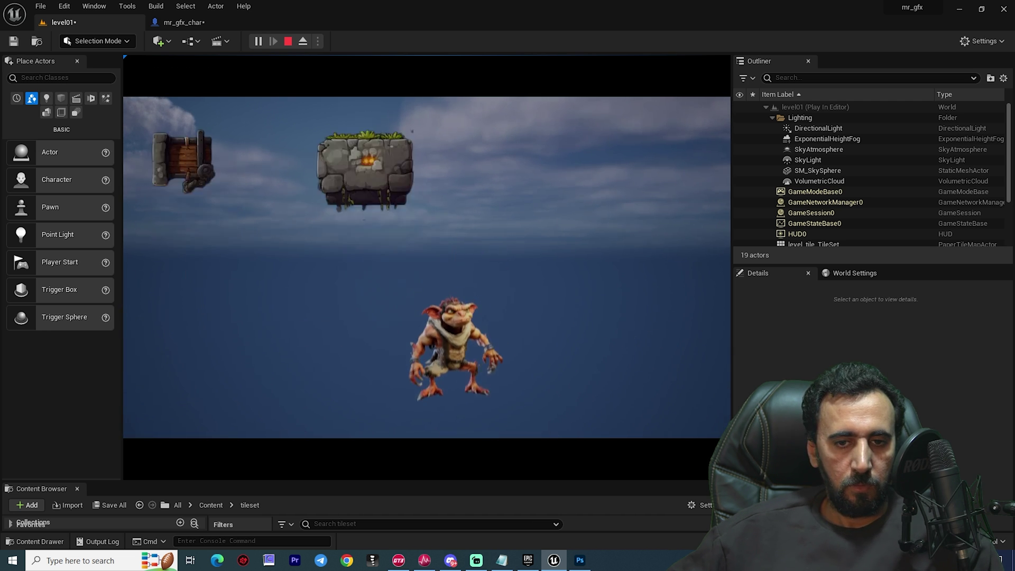
{"action": "key", "text": "Escape"}
Step: Import the green forest background image from the leveldesign folder into the tileset_new content folder
{"action": "scroll", "coordinate": [402, 139], "scroll_direction": "up", "scroll_amount": 3}
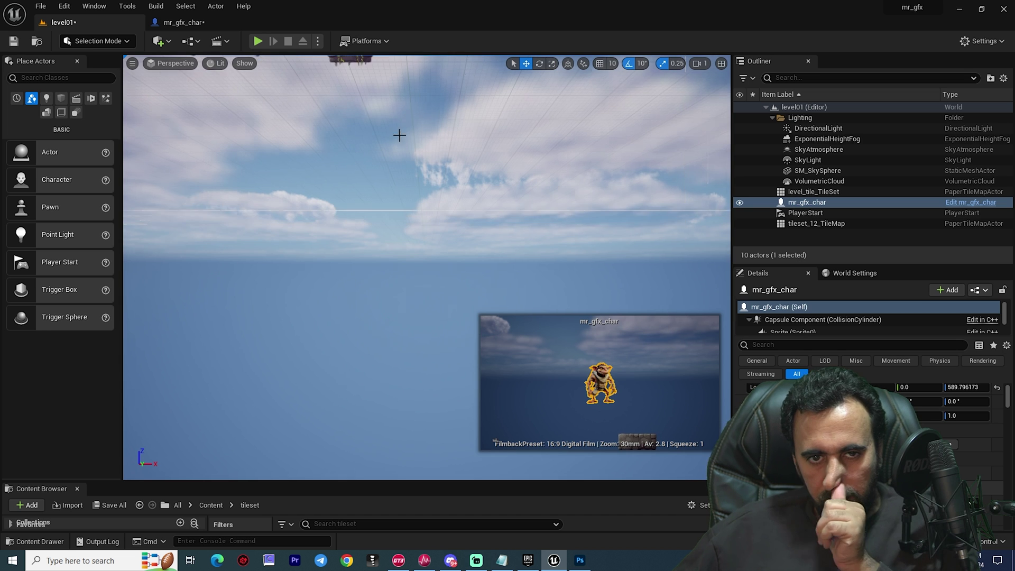
{"action": "right_click_drag", "start_coordinate": [399, 136], "coordinate": [395, 220]}
{"action": "key", "text": "e"}
{"action": "scroll", "coordinate": [416, 138], "scroll_direction": "down", "scroll_amount": 3}
{"action": "key", "text": "e"}
{"action": "key", "text": "ctrl+space"}
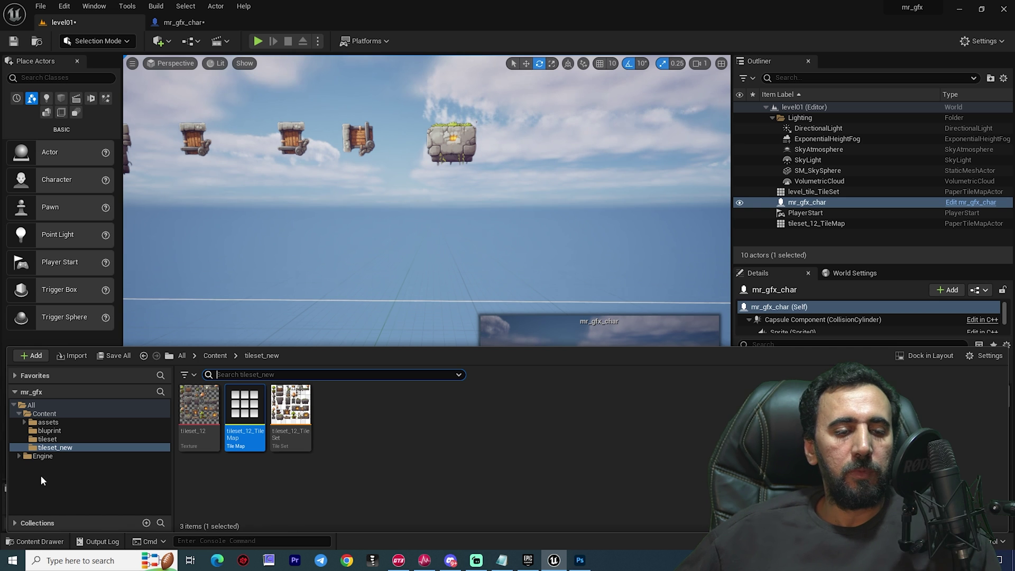
{"action": "left_click", "coordinate": [75, 356]}
{"action": "left_click", "coordinate": [50, 142]}
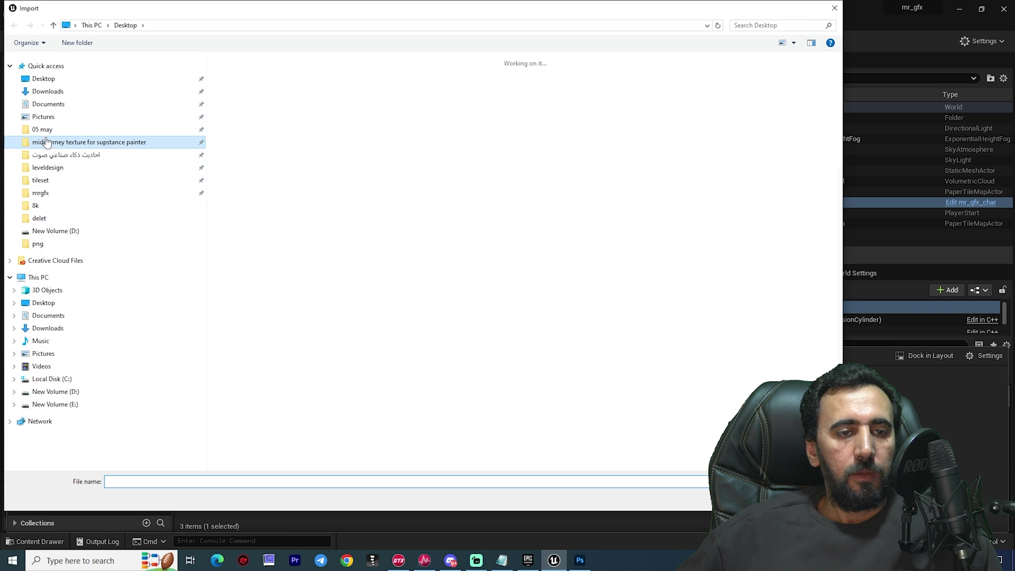
{"action": "left_click", "coordinate": [56, 168]}
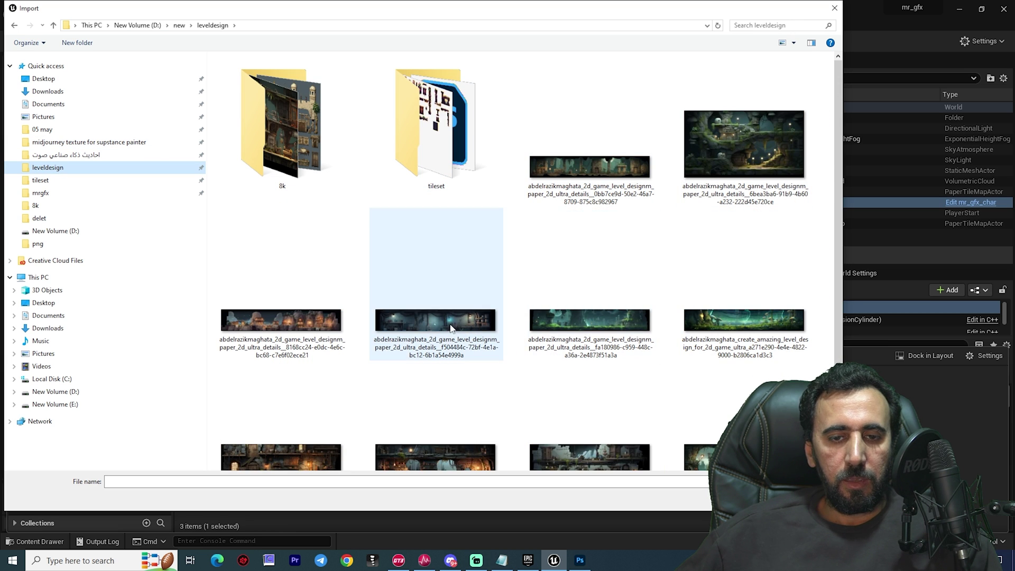
{"action": "double_click", "coordinate": [587, 322]}
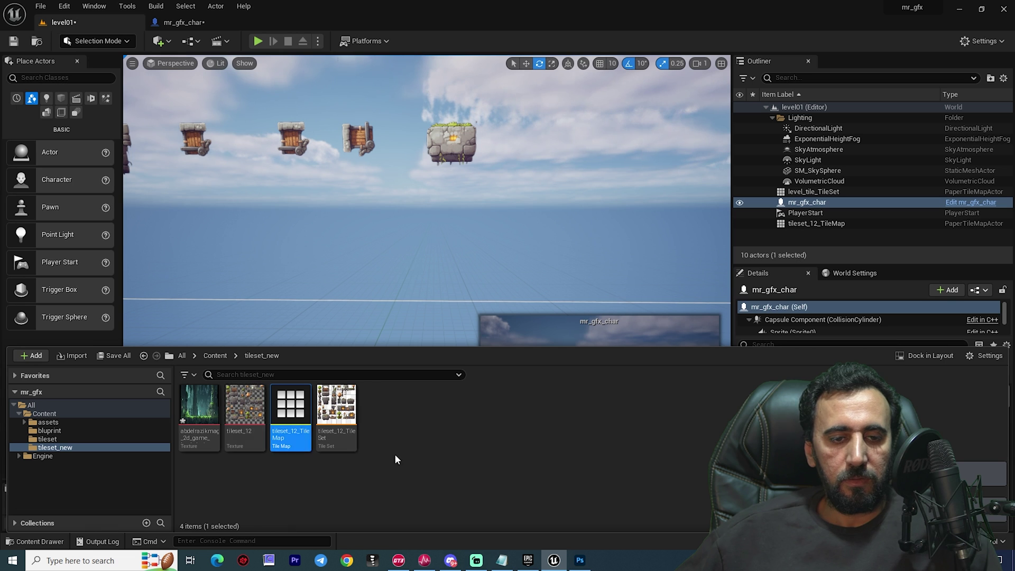
Step: Apply Paper2D texture settings to the imported background texture and create a sprite from it
{"action": "right_click", "coordinate": [199, 408]}
{"action": "mouse_move", "coordinate": [315, 124]}
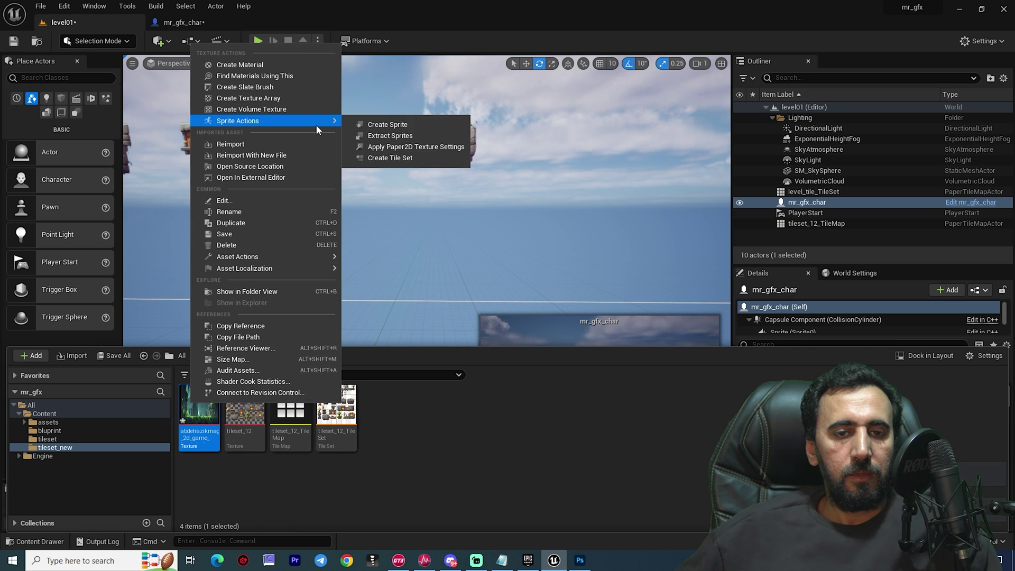
{"action": "left_click", "coordinate": [402, 146]}
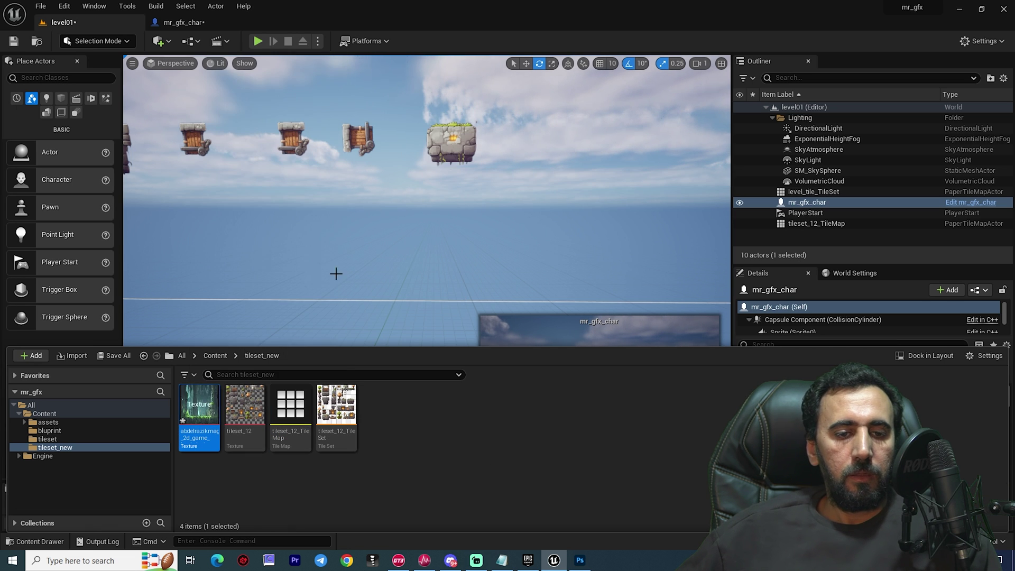
{"action": "right_click", "coordinate": [218, 407]}
{"action": "mouse_move", "coordinate": [337, 118]}
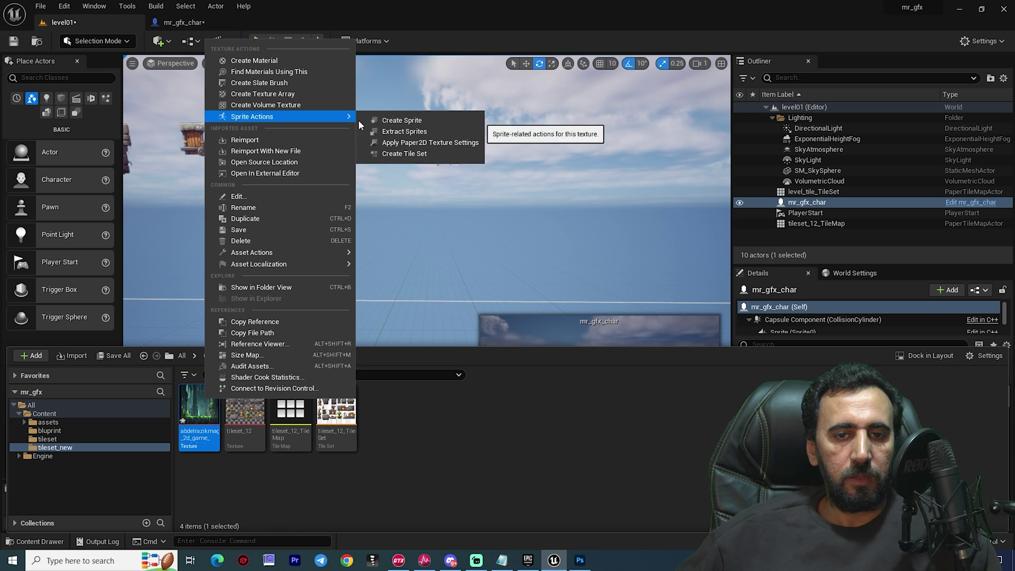
{"action": "left_click", "coordinate": [397, 123]}
Step: Place the background sprite in level01, then move it along X and raise it to the height of the platforms
{"action": "right_click_drag", "start_coordinate": [394, 265], "coordinate": [476, 349]}
{"action": "key", "text": "ctrl+space"}
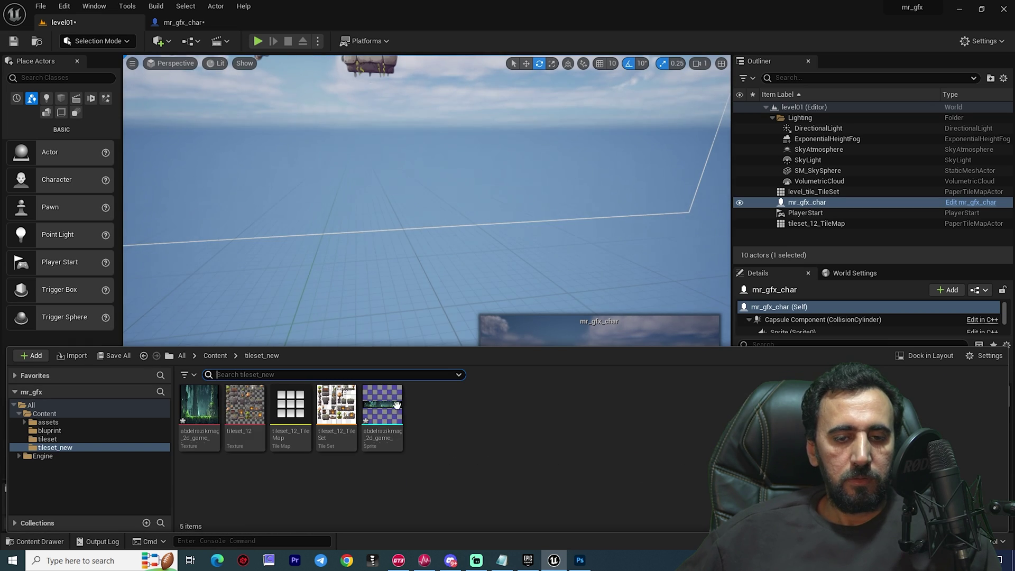
{"action": "left_click_drag", "start_coordinate": [383, 410], "coordinate": [360, 201]}
{"action": "key", "text": "s"}
{"action": "right_click_drag", "start_coordinate": [359, 200], "coordinate": [485, 320]}
{"action": "key", "text": "w"}
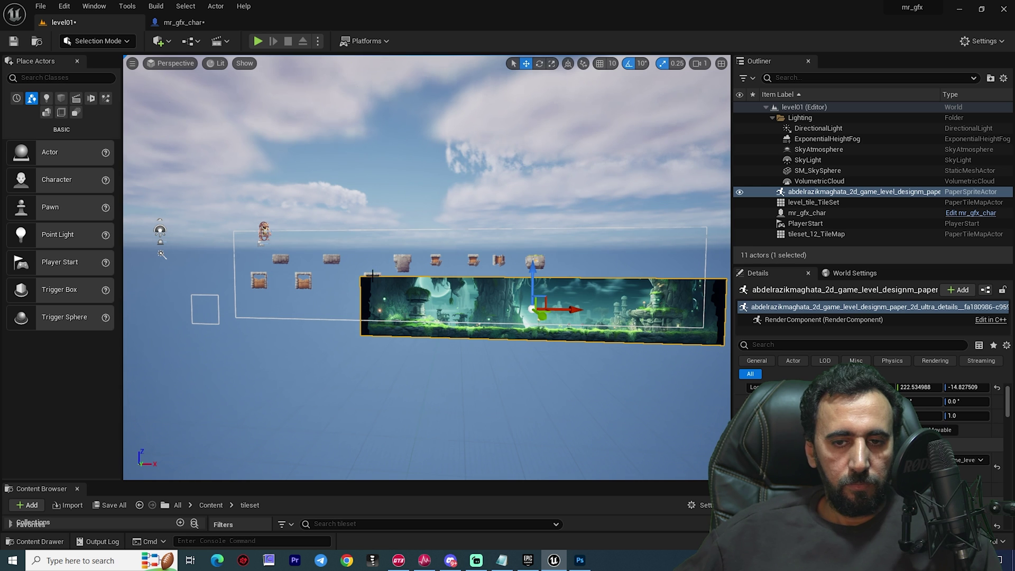
{"action": "left_click_drag", "start_coordinate": [560, 309], "coordinate": [418, 308]}
{"action": "left_click_drag", "start_coordinate": [389, 261], "coordinate": [388, 214]}
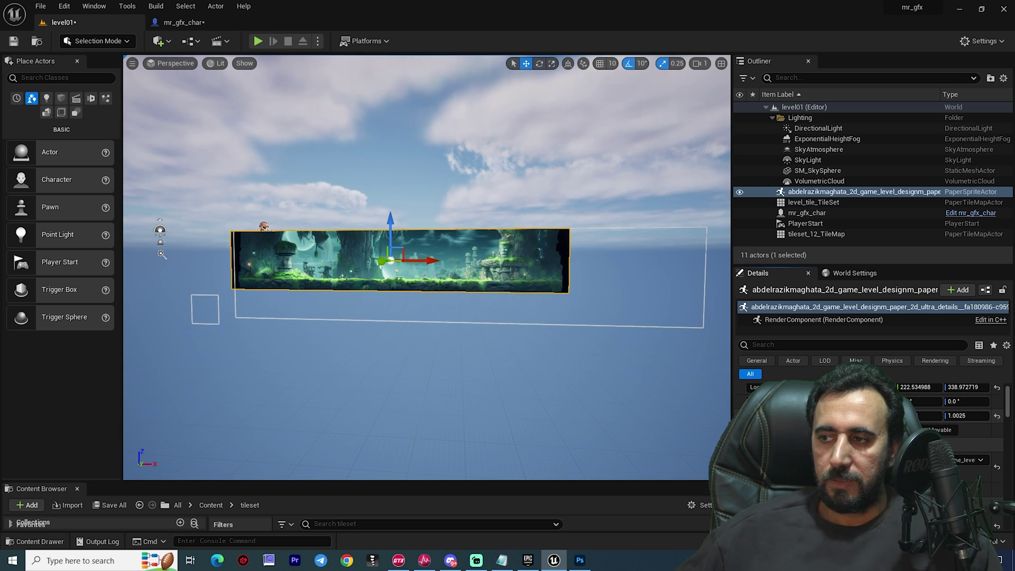
Step: Scale the background sprite uniformly to 2.5125 and position it behind the platforms at about X 2988, Y -170
{"action": "left_click_drag", "start_coordinate": [967, 416], "coordinate": [989, 415]}
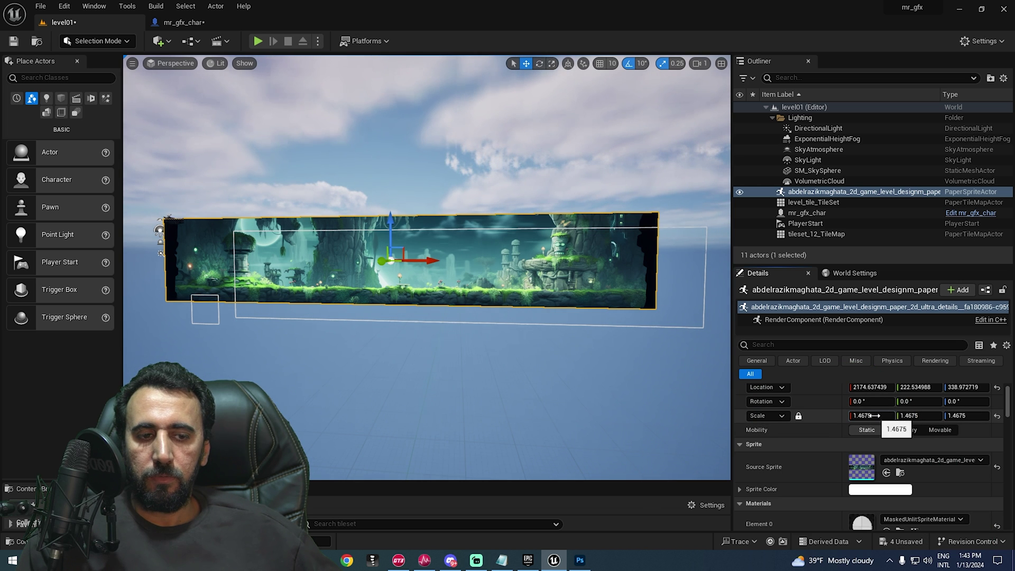
{"action": "left_click_drag", "start_coordinate": [874, 416], "coordinate": [905, 416]}
{"action": "left_click_drag", "start_coordinate": [425, 256], "coordinate": [539, 259]}
{"action": "mouse_move", "coordinate": [473, 230]}
{"action": "right_mouse_down"}
{"action": "mouse_move", "coordinate": [444, 264]}
{"action": "mouse_move", "coordinate": [472, 230]}
{"action": "right_mouse_up"}
{"action": "left_click_drag", "start_coordinate": [444, 283], "coordinate": [476, 280]}
{"action": "right_click_drag", "start_coordinate": [476, 281], "coordinate": [439, 291]}
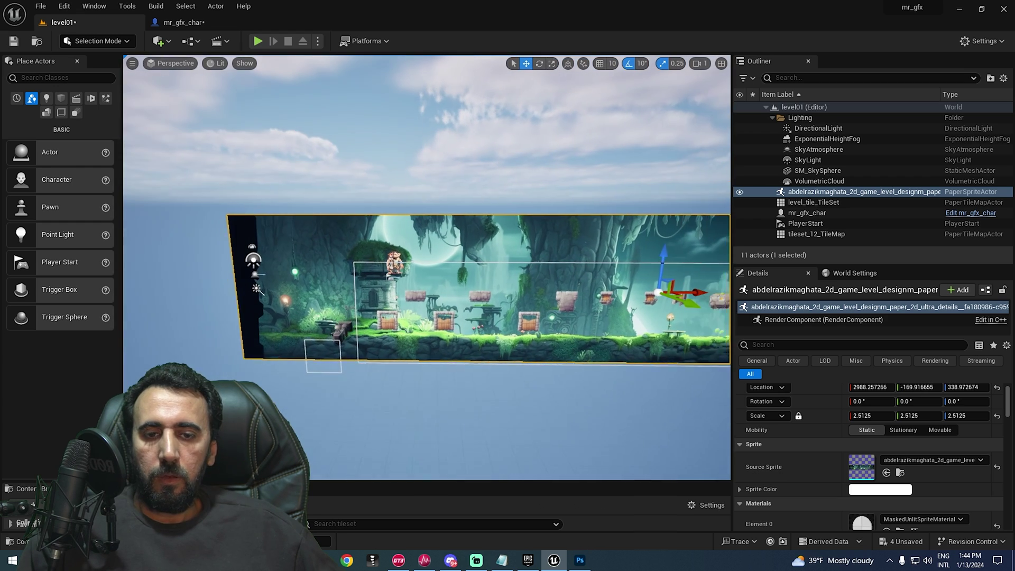
Step: Playtest level01 twice with the enlarged background, moving and jumping the character around the first platforms
{"action": "left_click", "coordinate": [257, 41]}
{"action": "left_click", "coordinate": [513, 211]}
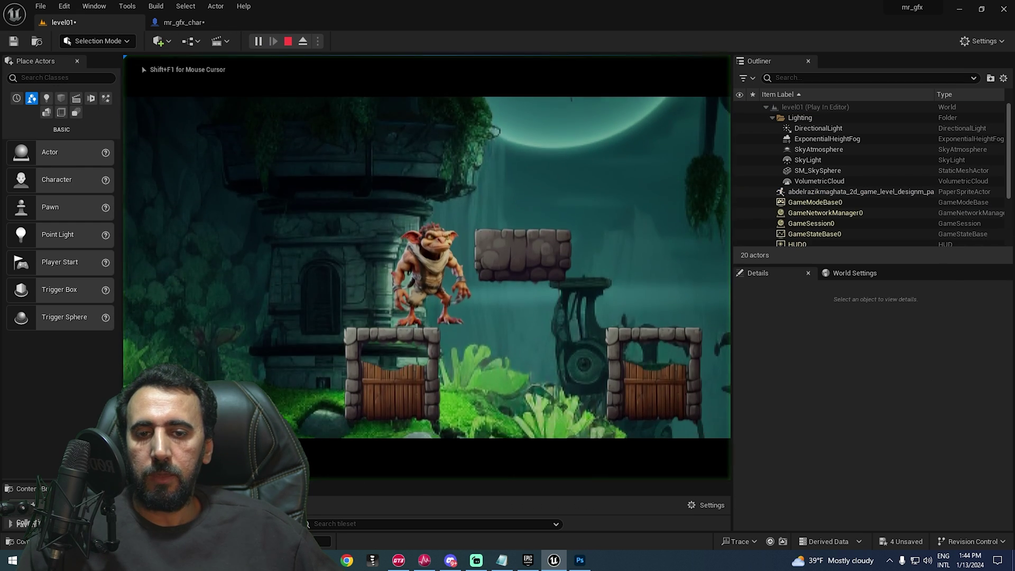
{"action": "key", "text": "space"}
{"action": "key", "text": "d"}
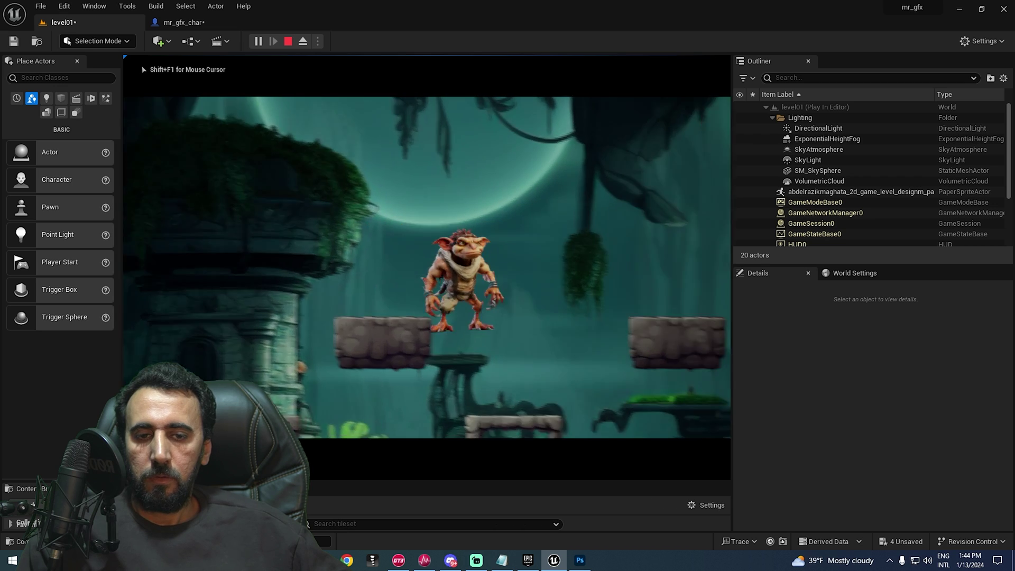
{"action": "key", "text": "Escape"}
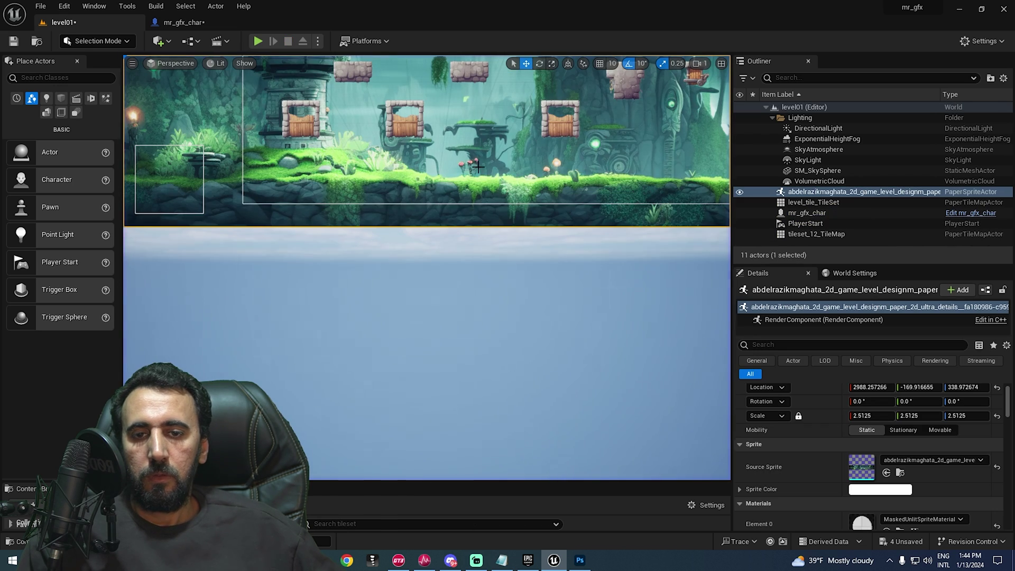
{"action": "left_click", "coordinate": [258, 41]}
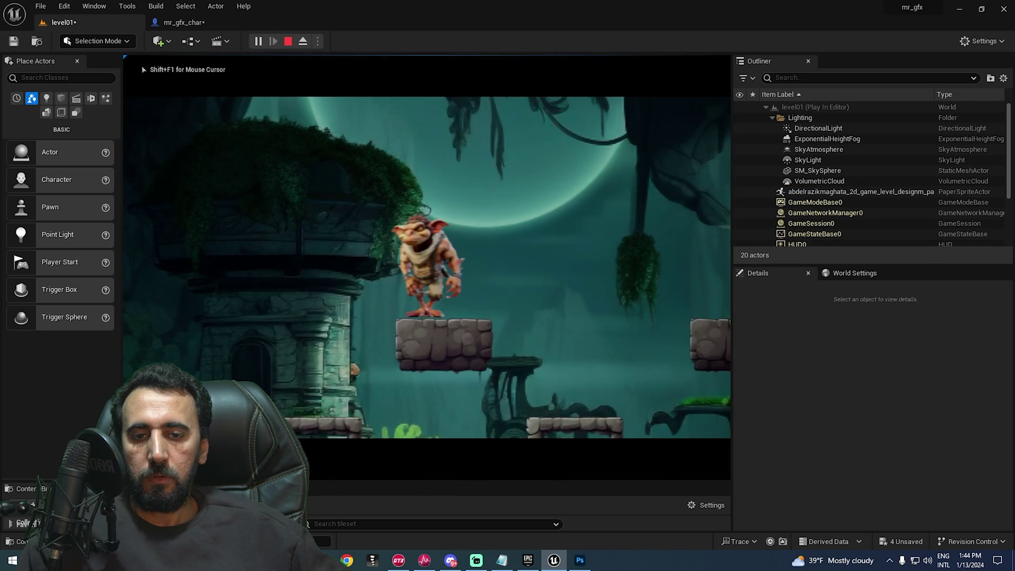
{"action": "key", "text": "a"}
{"action": "key", "text": "d"}
{"action": "key", "text": "Escape"}
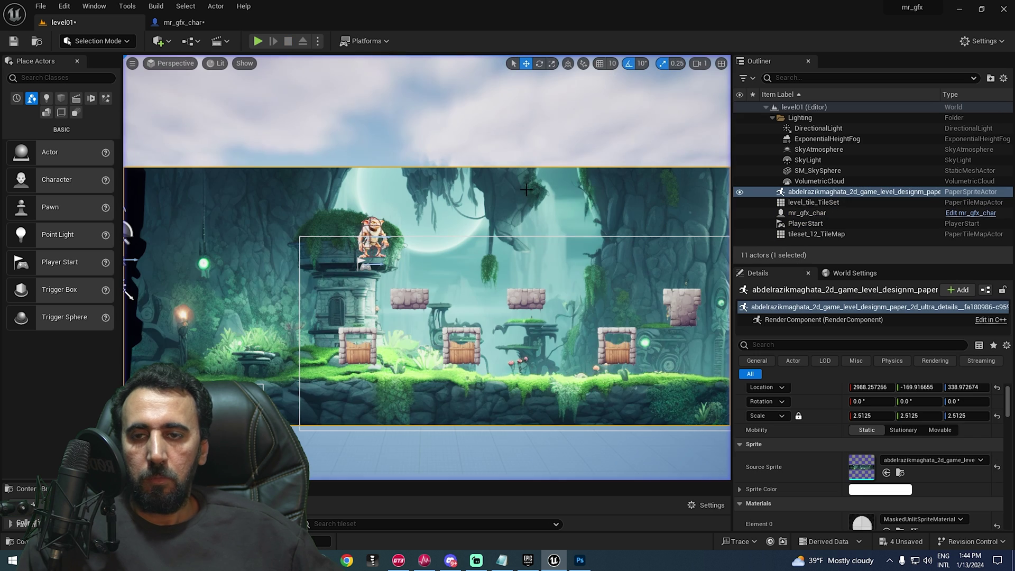
Step: In mr_gfx_char, set the Character Movement component's Max Custom Movement Speed to 400 cm/s
{"action": "left_click", "coordinate": [183, 22]}
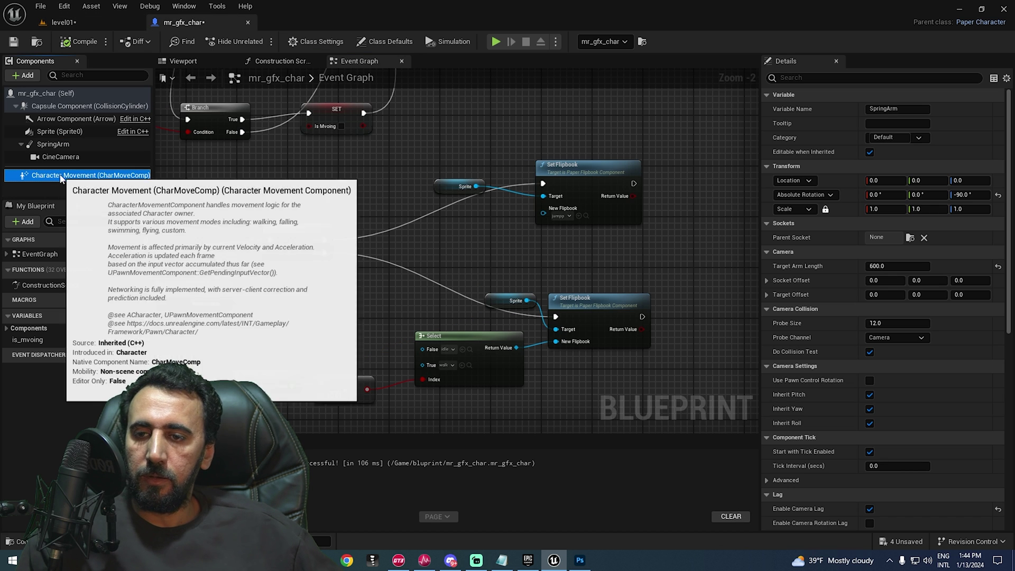
{"action": "left_click", "coordinate": [60, 177]}
{"action": "type", "text": "mov"}
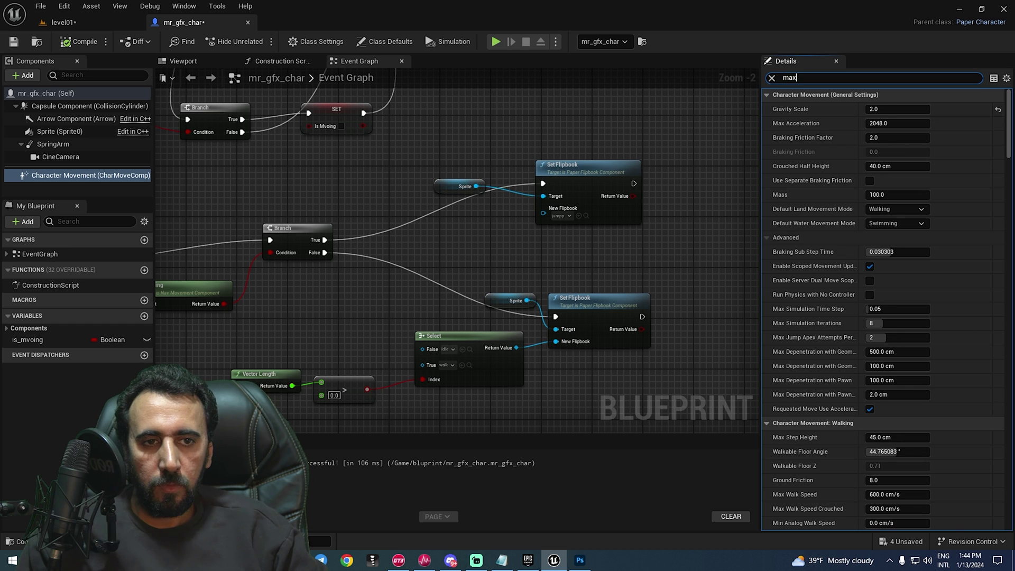
{"action": "type", "text": "mov"}
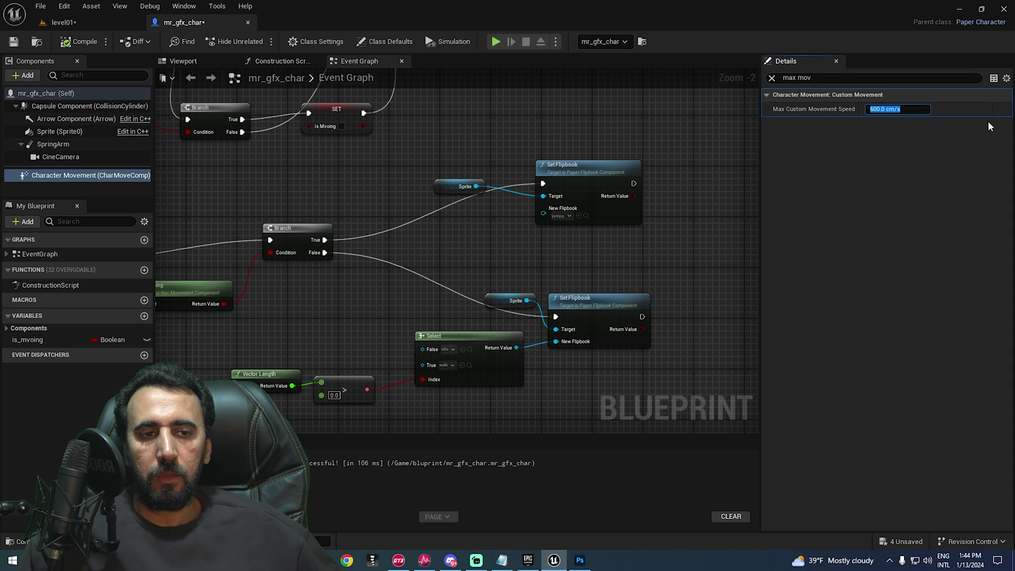
{"action": "type", "text": "400"}
{"action": "key", "text": "Return"}
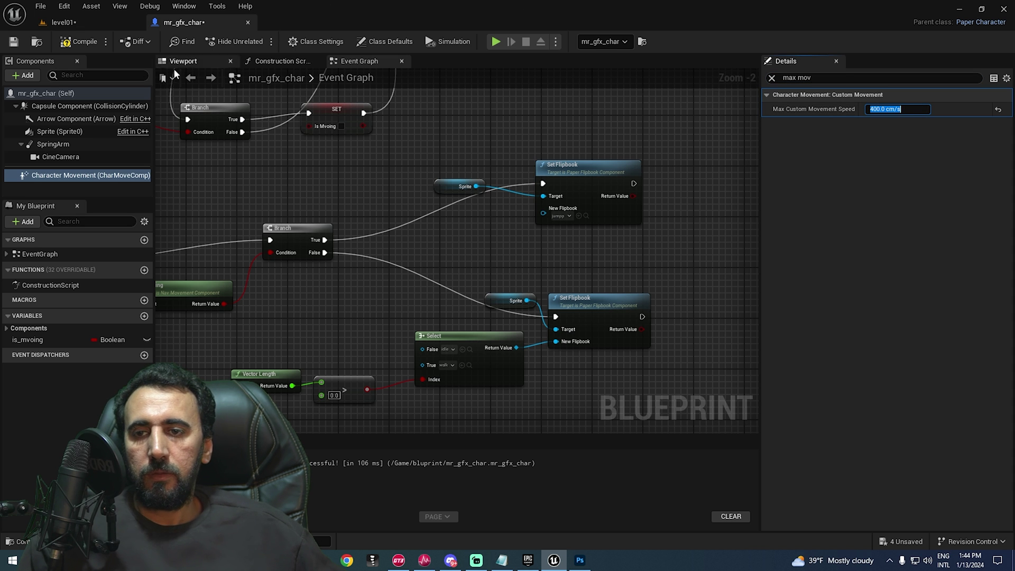
Step: Playtest level01 with the changed movement speed, walking and jumping near the first platforms
{"action": "left_click", "coordinate": [63, 22]}
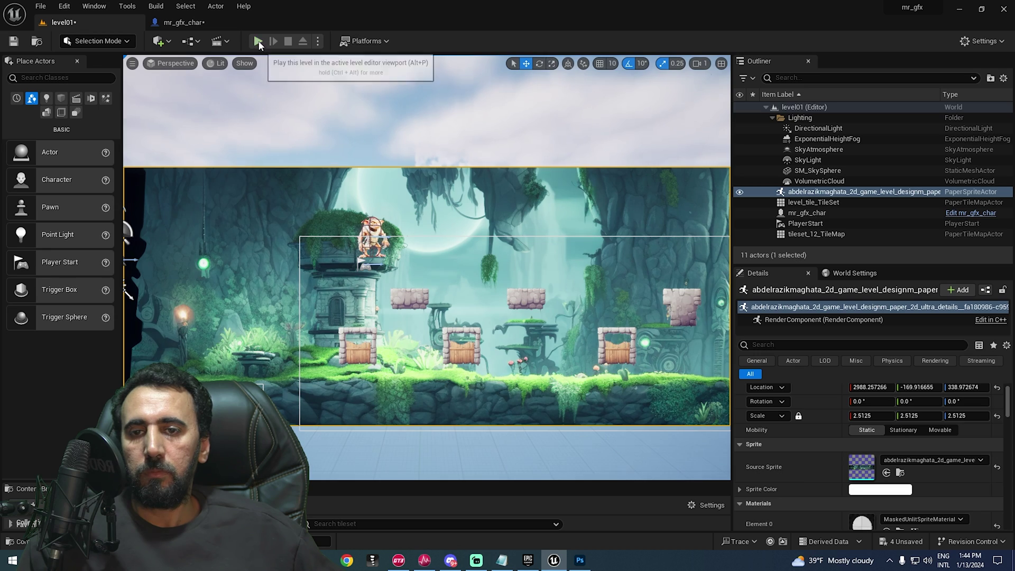
{"action": "left_click", "coordinate": [258, 42]}
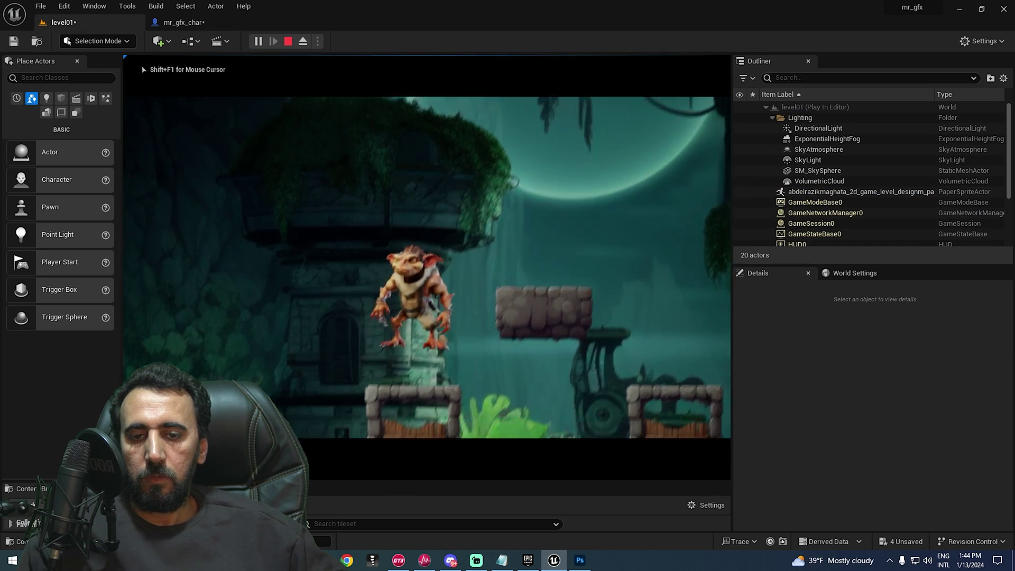
{"action": "key", "text": "d"}
{"action": "key", "text": "space"}
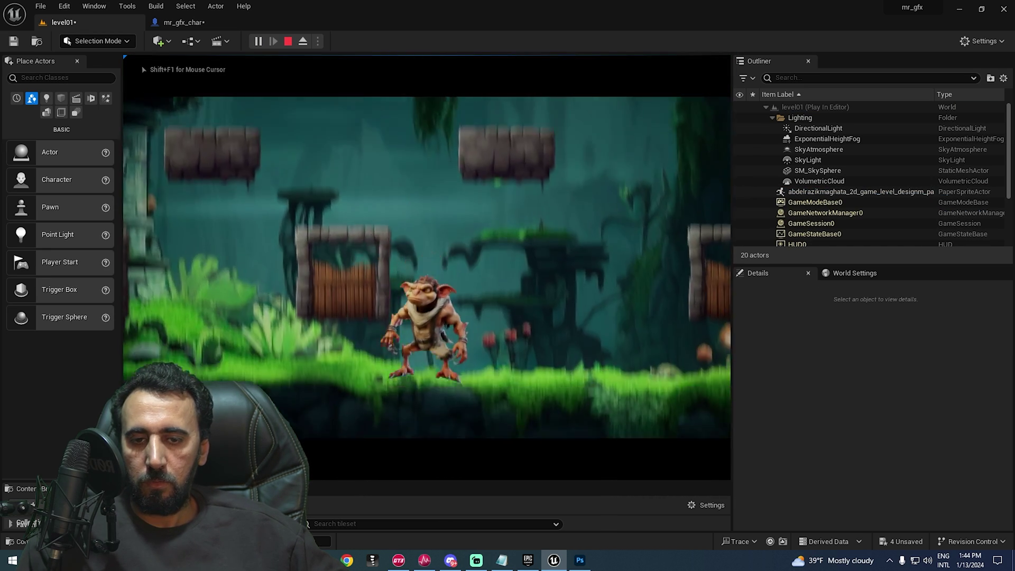
{"action": "key", "text": "Escape"}
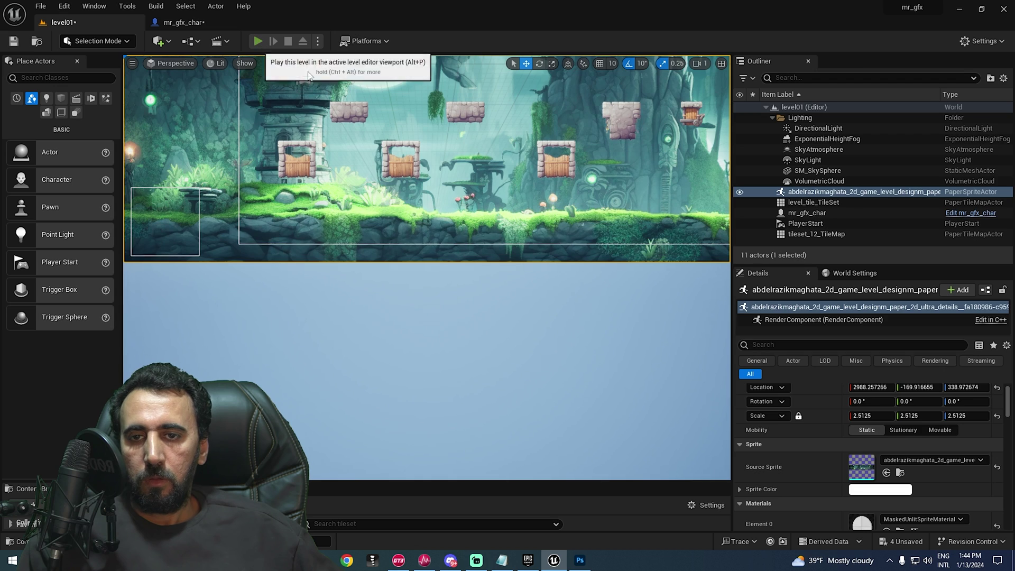
Step: Playtest level01 again, jumping the character from platform to platform until it passes the last block
{"action": "left_click", "coordinate": [258, 41]}
{"action": "key", "text": "d"}
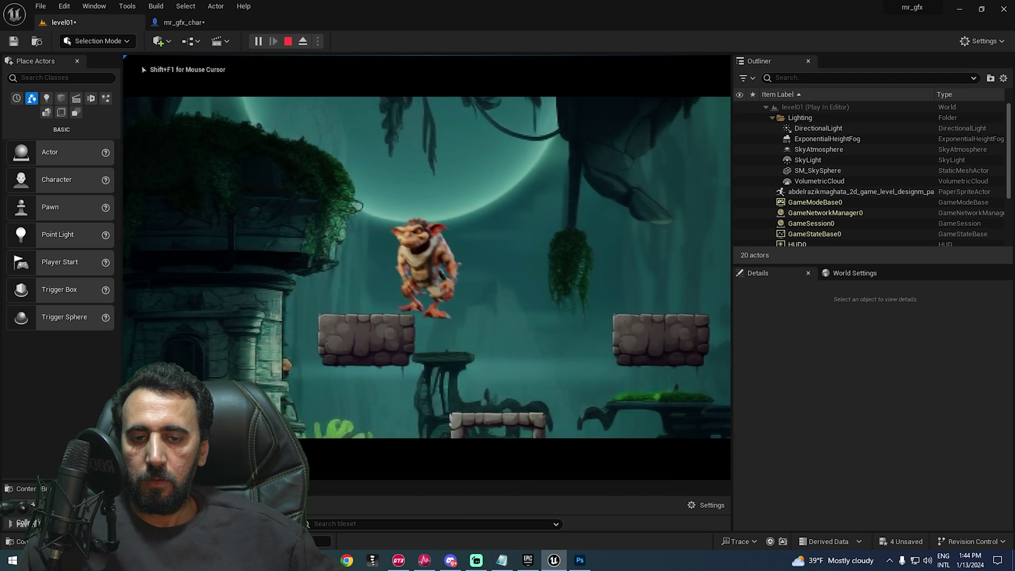
{"action": "key", "text": "a"}
{"action": "key", "text": "d"}
{"action": "key", "text": "d"}
{"action": "key", "text": "space"}
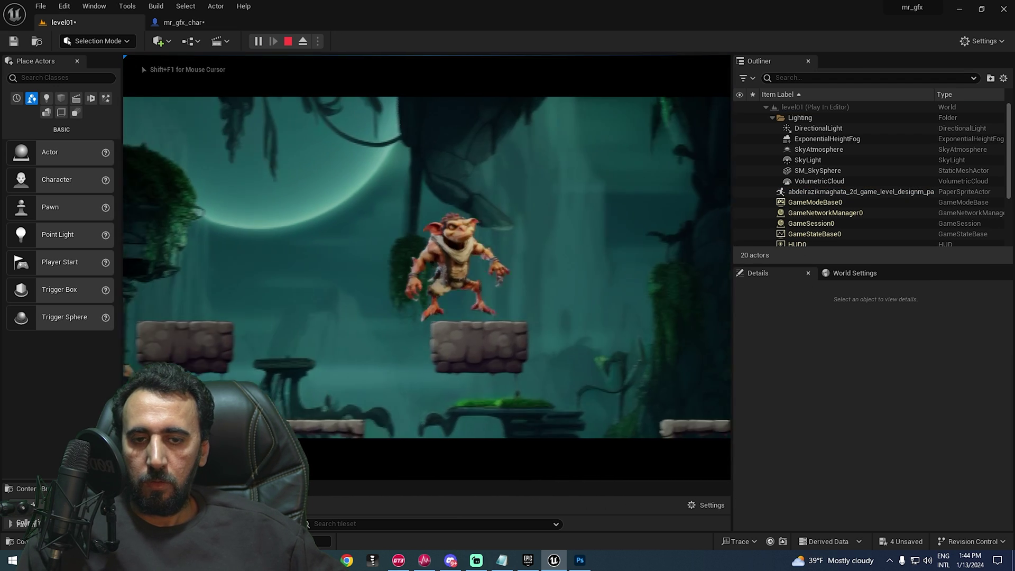
{"action": "key", "text": "d"}
{"action": "key", "text": "space"}
{"action": "key", "text": "space"}
{"action": "key", "text": "d"}
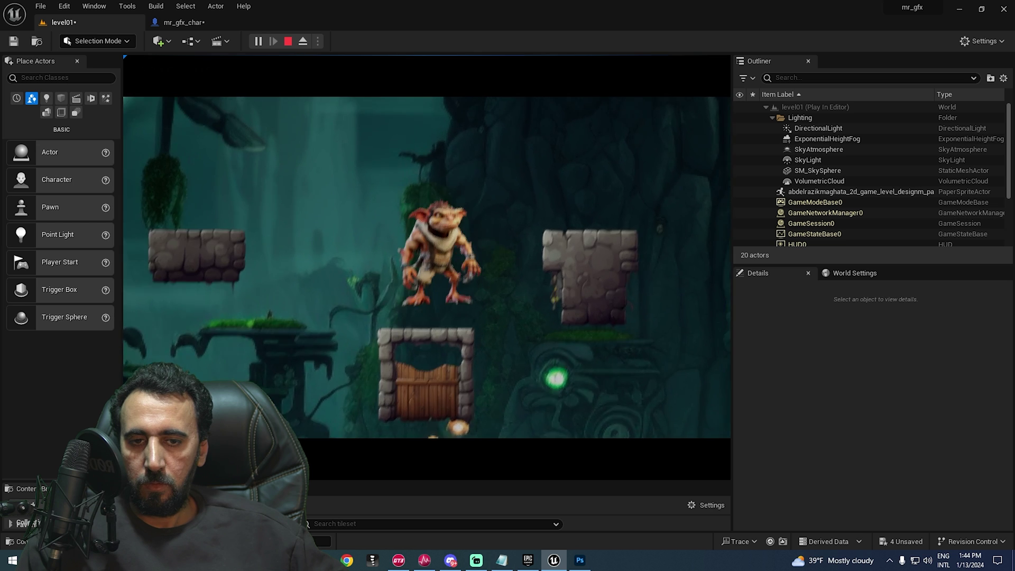
{"action": "key", "text": "space"}
{"action": "key", "text": "d"}
{"action": "key", "text": "a"}
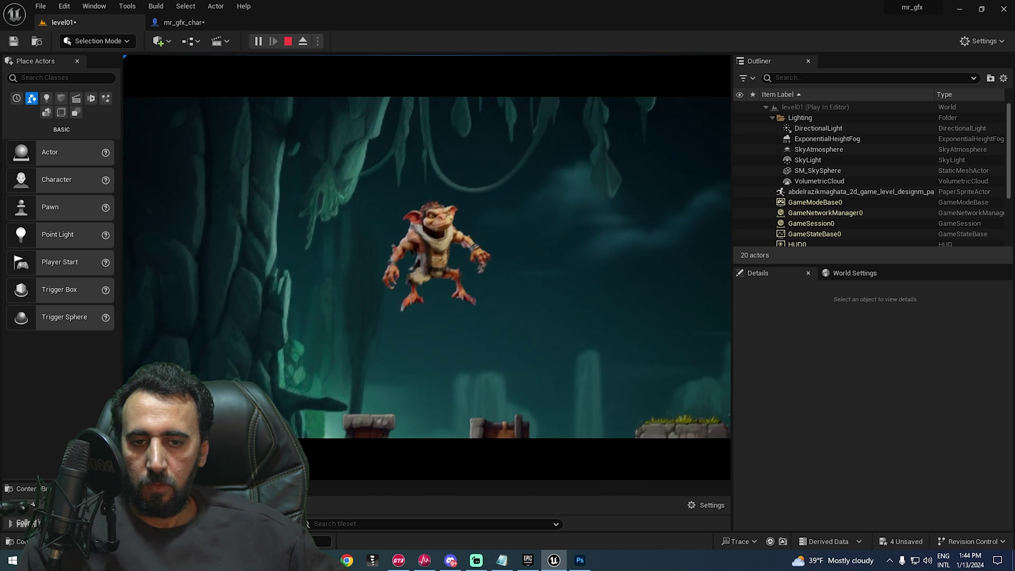
{"action": "key", "text": "d"}
{"action": "key", "text": "space"}
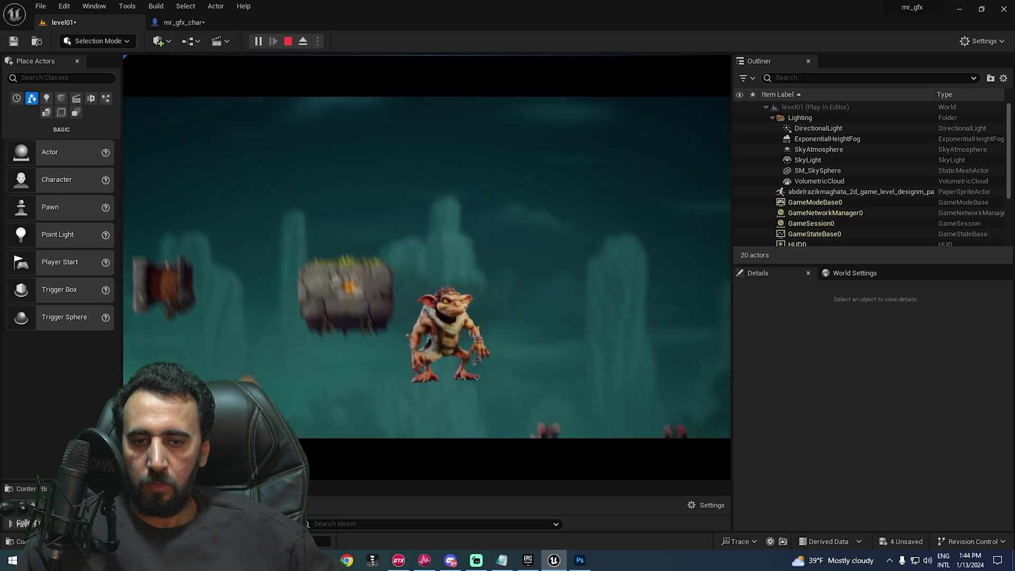
{"action": "key", "text": "Escape"}
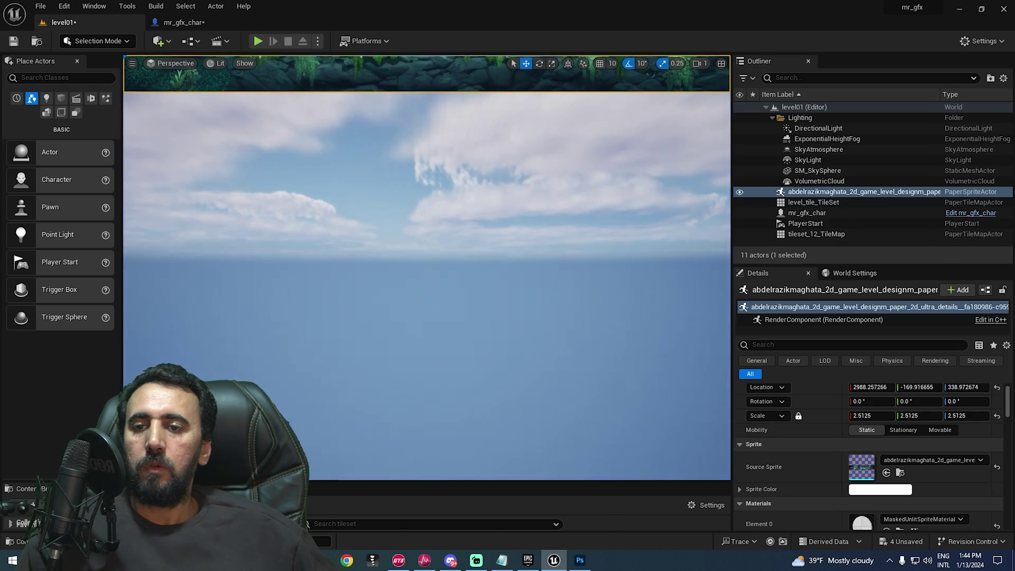
Step: Open tileset_12_TileMap from the tileset_new folder and erase the last mossy stone block on the mid layer
{"action": "key", "text": "f"}
{"action": "right_click_drag", "start_coordinate": [426, 267], "coordinate": [427, 215]}
{"action": "key", "text": "ctrl+space"}
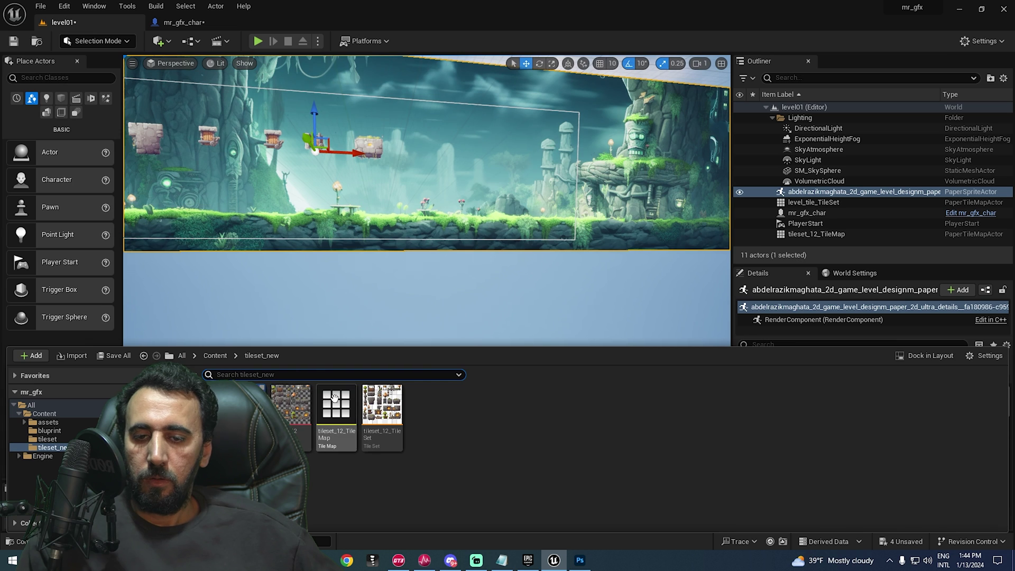
{"action": "double_click", "coordinate": [334, 398]}
{"action": "scroll", "coordinate": [712, 296], "scroll_direction": "up", "scroll_amount": 5}
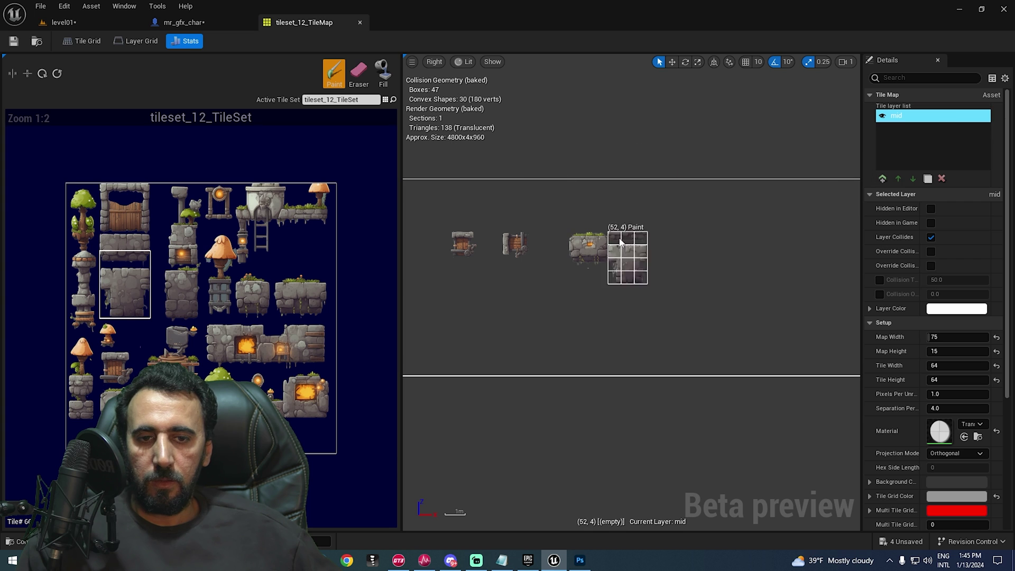
{"action": "key", "text": "shift+e"}
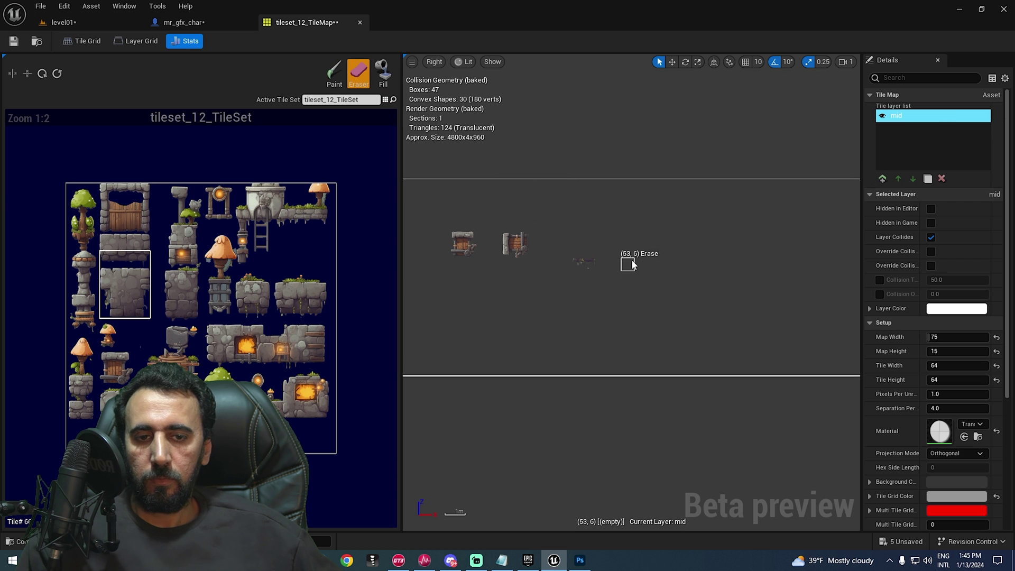
Step: Paint a large hanging stone block and a higher mossy block with a glowing window after the last door platform
{"action": "left_click", "coordinate": [140, 291]}
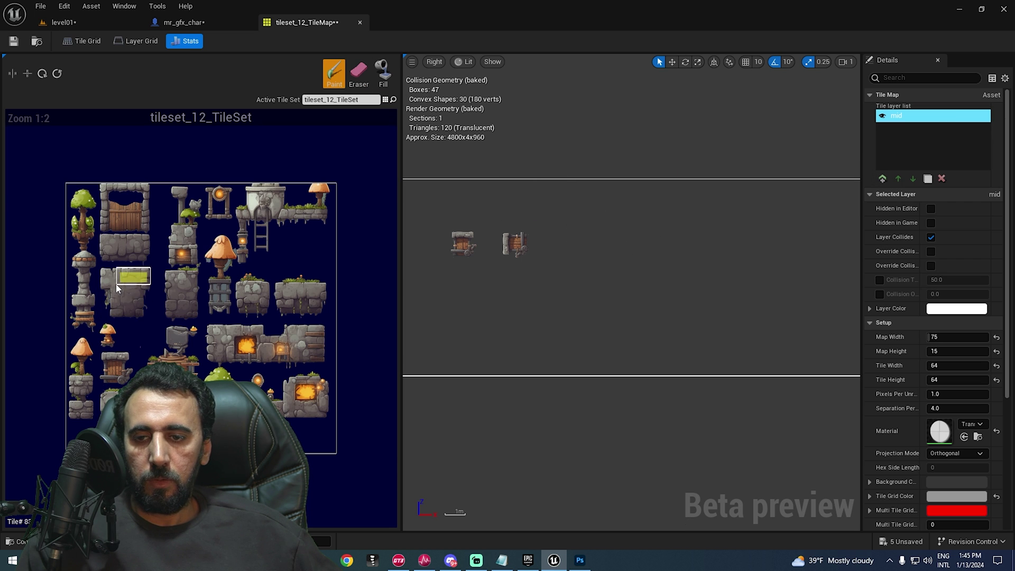
{"action": "left_click", "coordinate": [552, 278]}
{"action": "scroll", "coordinate": [603, 321], "scroll_direction": "up", "scroll_amount": 2}
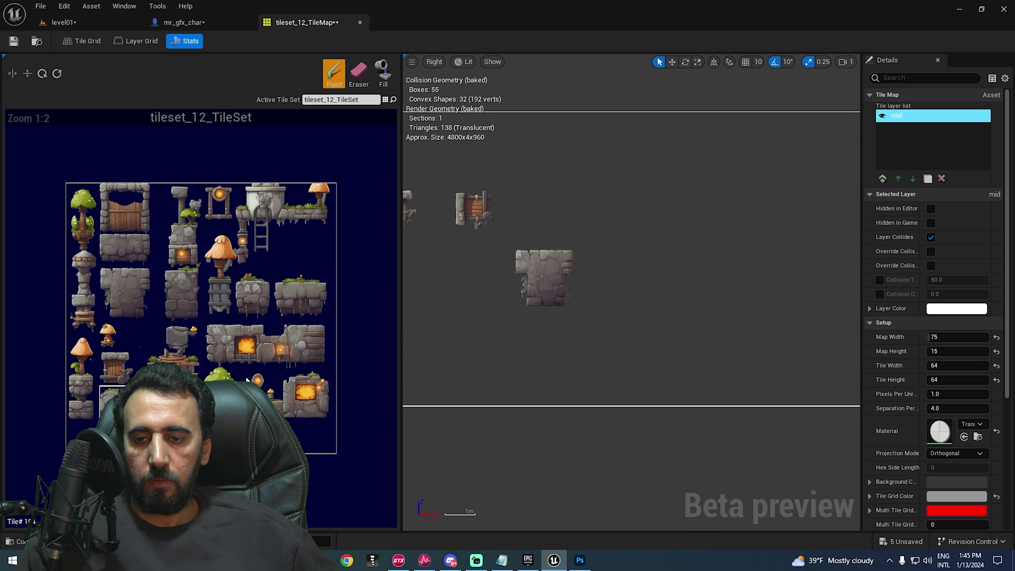
{"action": "left_click", "coordinate": [643, 214]}
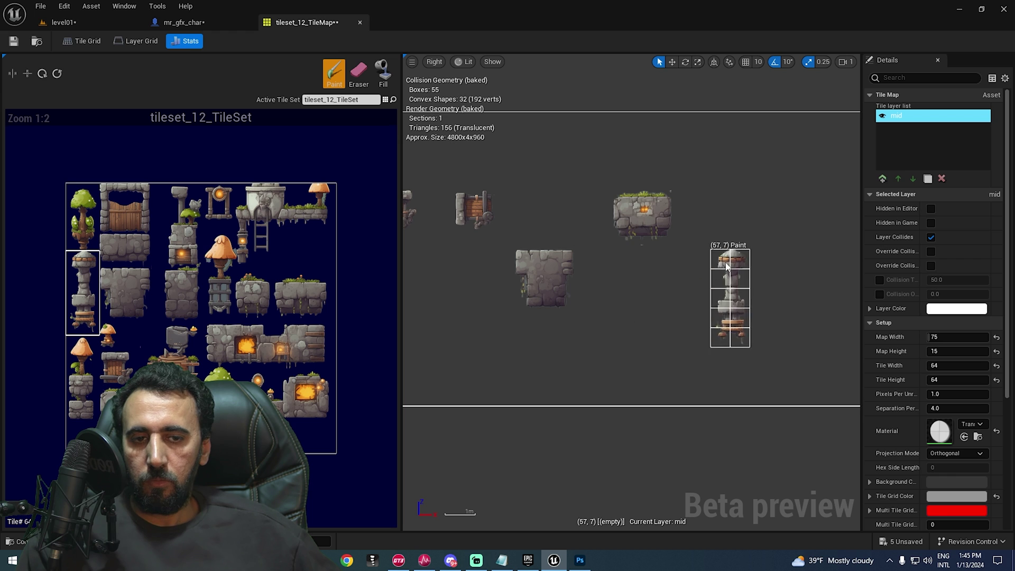
Step: Add a new tile layer and paint a tall stone pillar on it beyond the mossy block
{"action": "right_click_drag", "start_coordinate": [732, 264], "coordinate": [695, 239]}
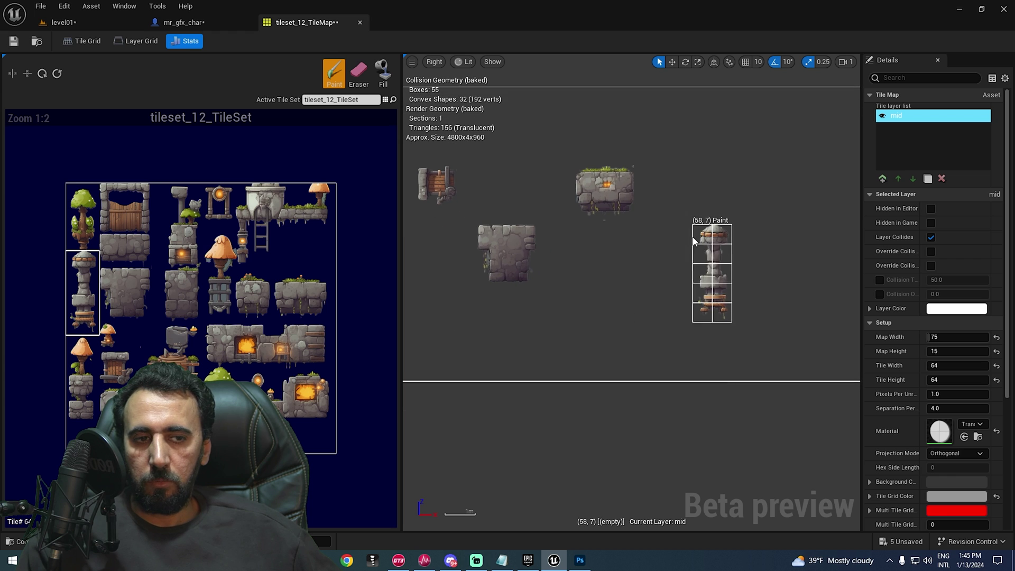
{"action": "left_click", "coordinate": [882, 178]}
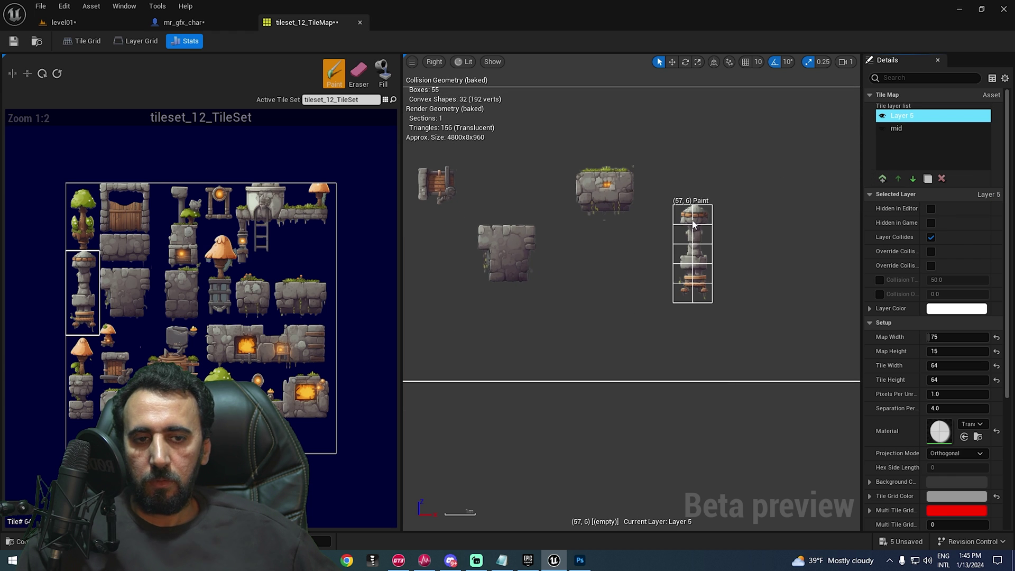
{"action": "left_click", "coordinate": [694, 225]}
Step: Paint two flat stone platforms, one beyond the pillar and one above it, and save the tile map
{"action": "right_click_drag", "start_coordinate": [782, 305], "coordinate": [746, 319]}
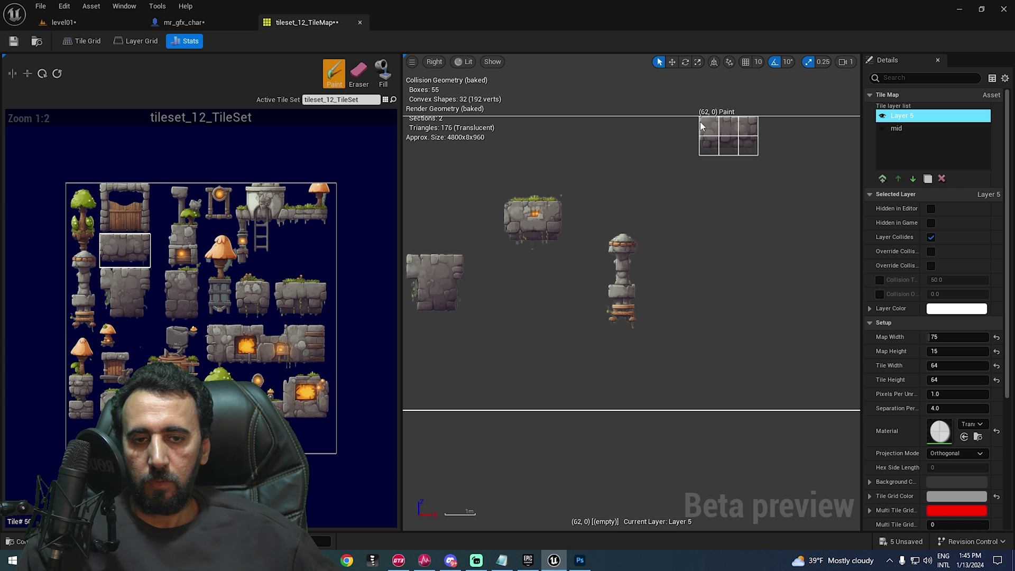
{"action": "left_click", "coordinate": [693, 222]}
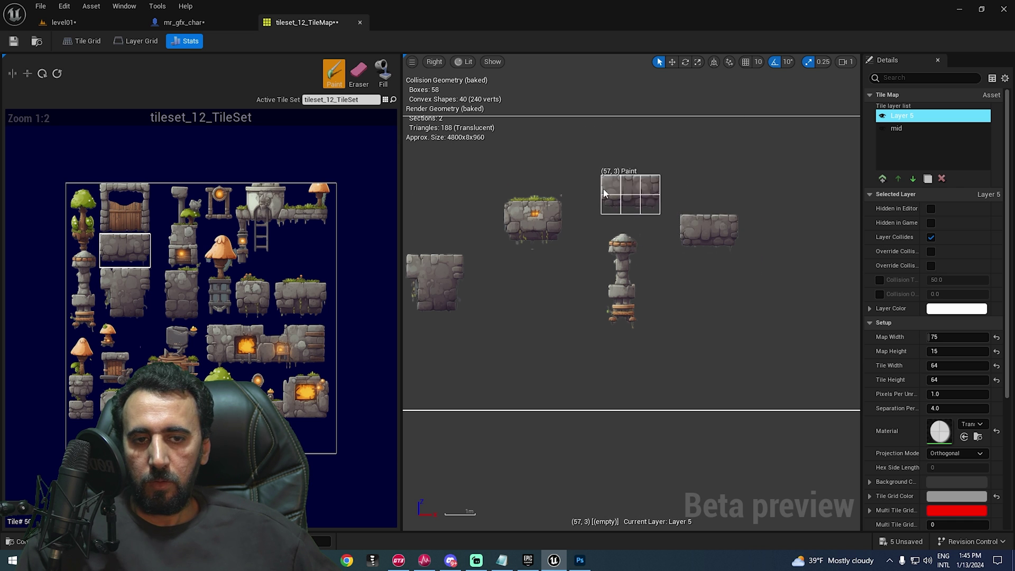
{"action": "left_click", "coordinate": [613, 164]}
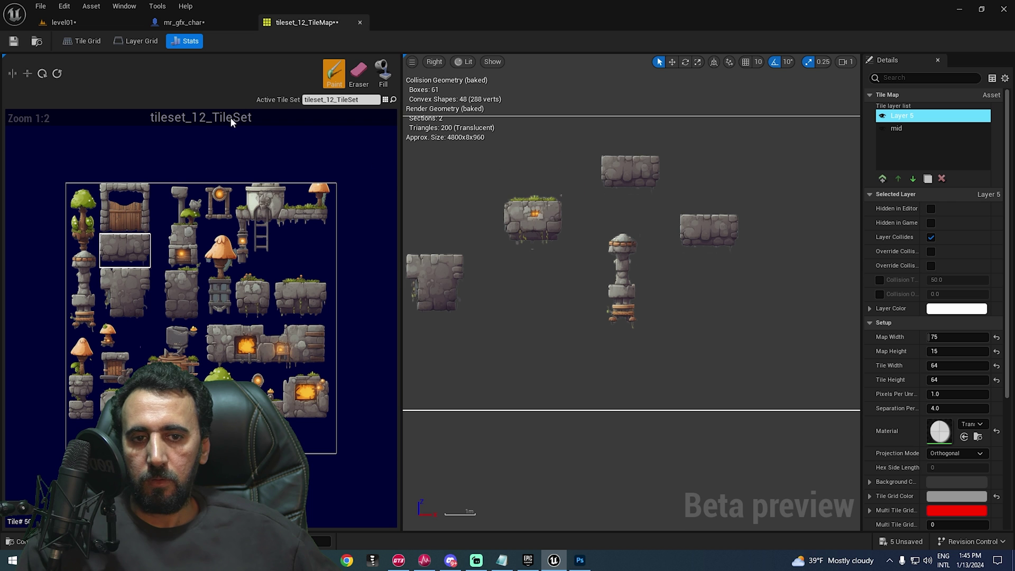
{"action": "left_click", "coordinate": [14, 41]}
Step: Playtest level01, running and jumping the character from the start across the flat stone and door platforms
{"action": "left_click", "coordinate": [74, 22]}
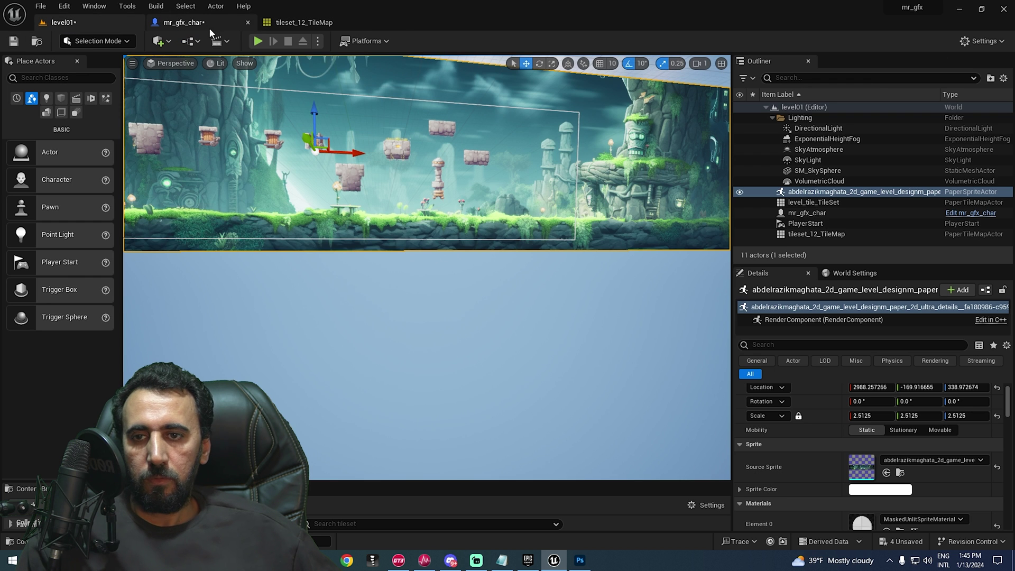
{"action": "left_click", "coordinate": [256, 41]}
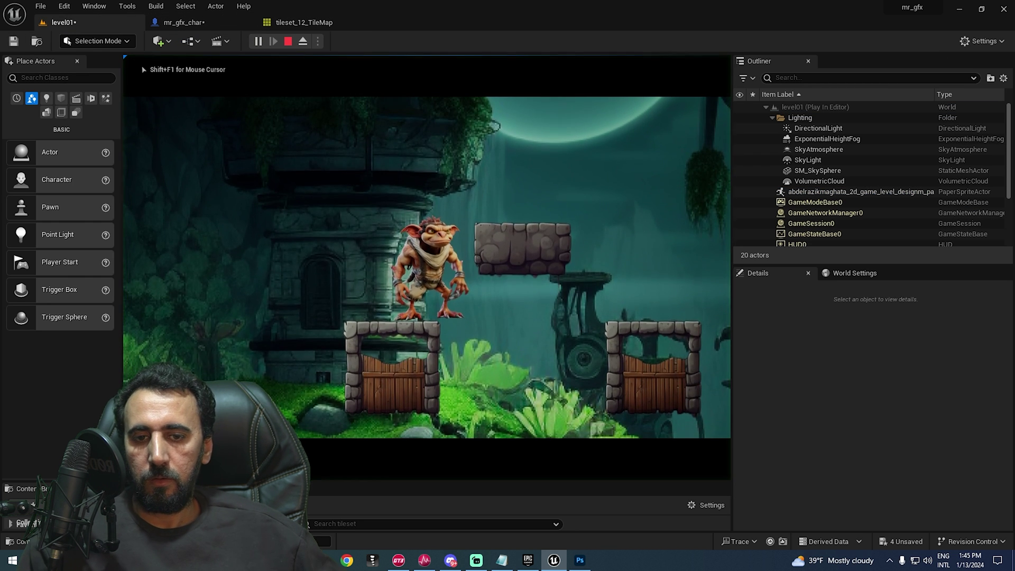
{"action": "key", "text": "d"}
{"action": "key", "text": "a"}
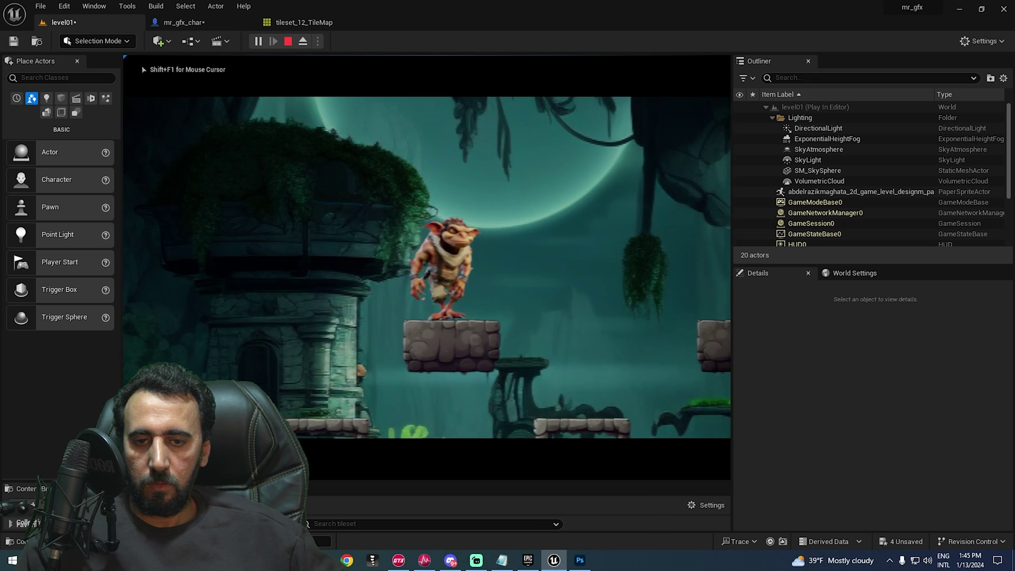
{"action": "key", "text": "d"}
{"action": "key", "text": "space"}
{"action": "key", "text": "d"}
{"action": "key", "text": "space"}
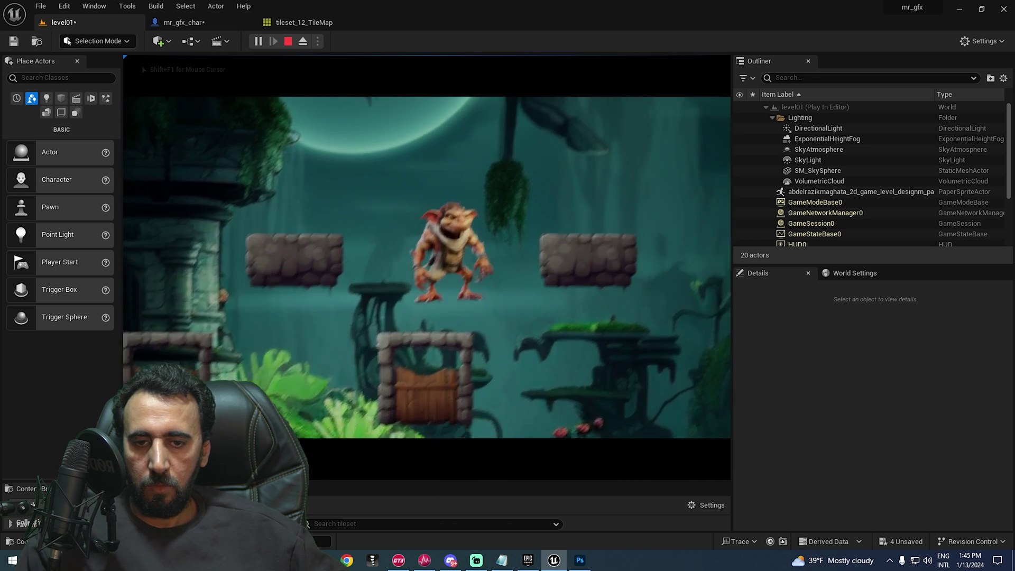
{"action": "key", "text": "space"}
{"action": "key", "text": "d"}
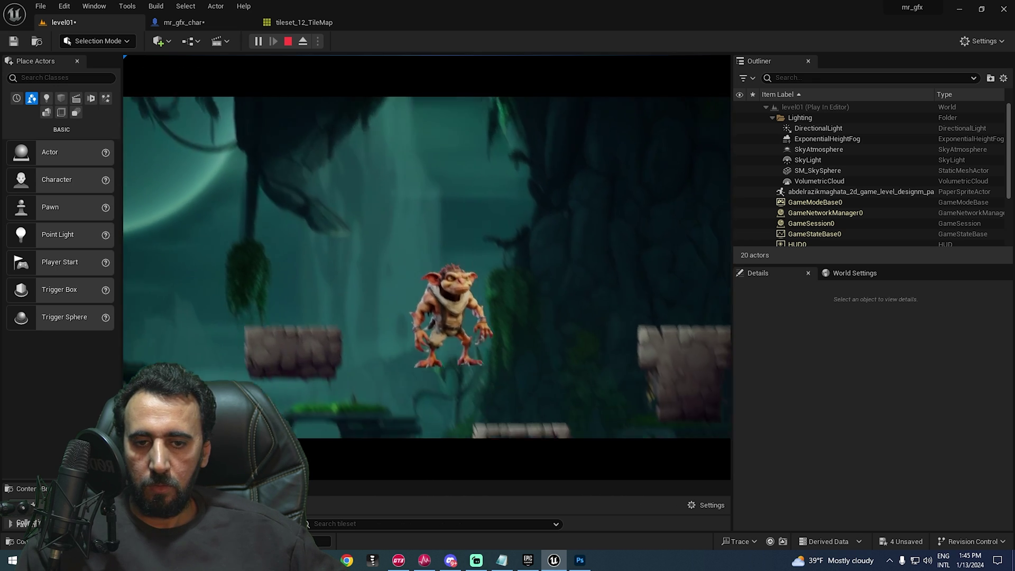
{"action": "key", "text": "space"}
{"action": "key", "text": "d"}
{"action": "key", "text": "a"}
{"action": "key", "text": "space"}
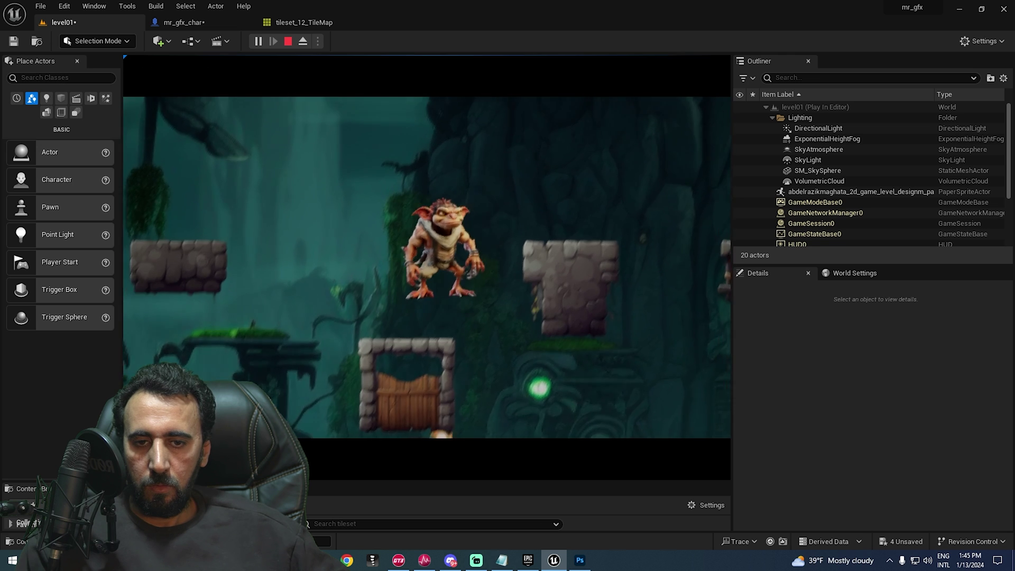
Step: Continue the playtest over the wooden cart platforms to the newly painted hanging stone blocks, and end the play session
{"action": "key", "text": "d"}
{"action": "key", "text": "d"}
{"action": "key", "text": "space"}
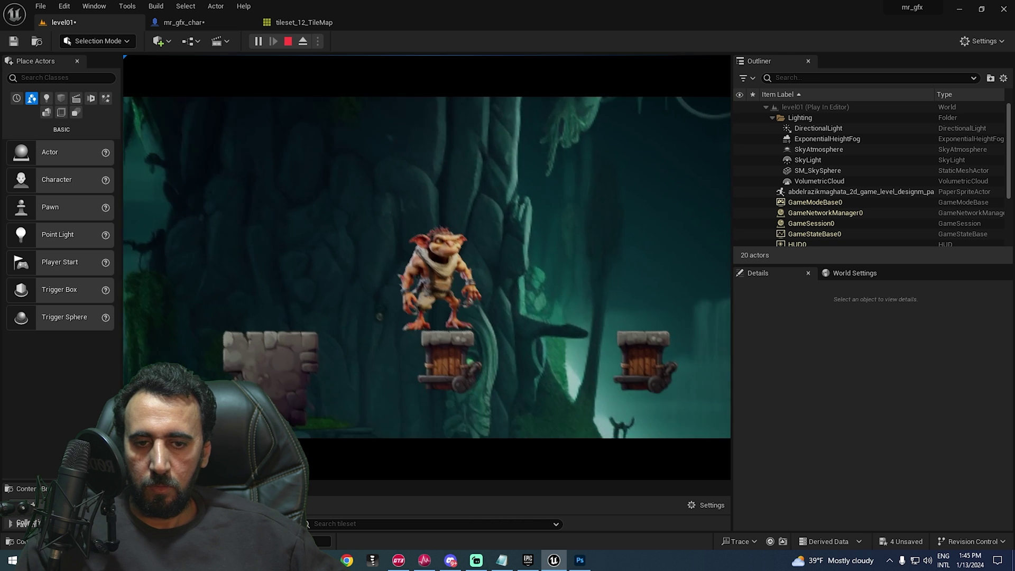
{"action": "key", "text": "space"}
{"action": "key", "text": "d"}
{"action": "key", "text": "space"}
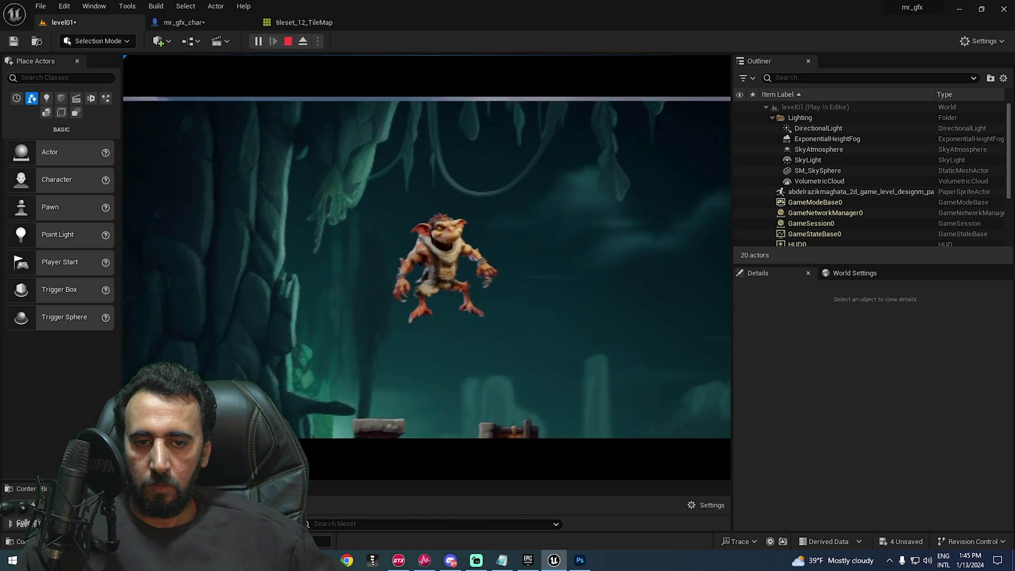
{"action": "key", "text": "d"}
{"action": "key", "text": "space"}
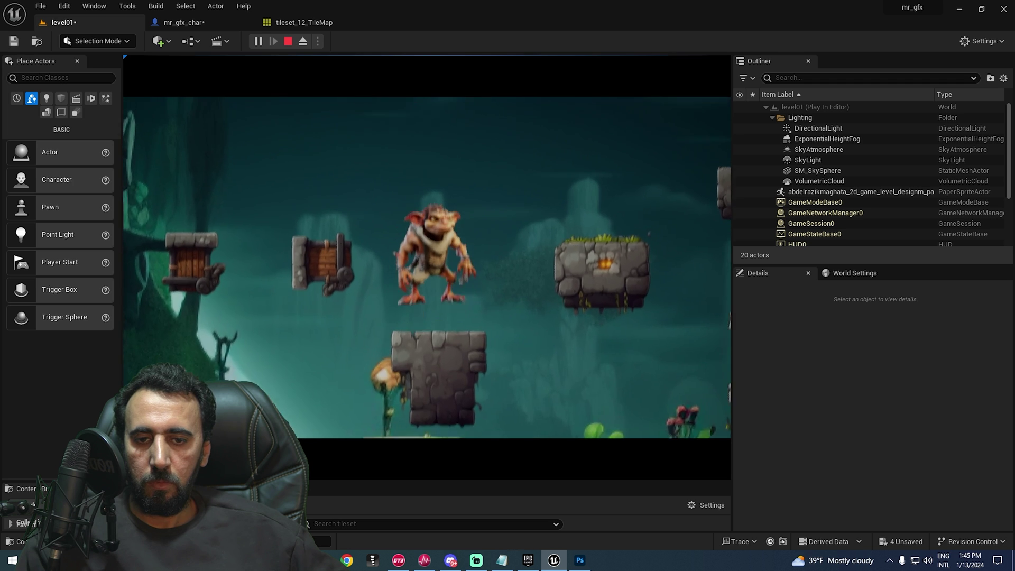
{"action": "key", "text": "d"}
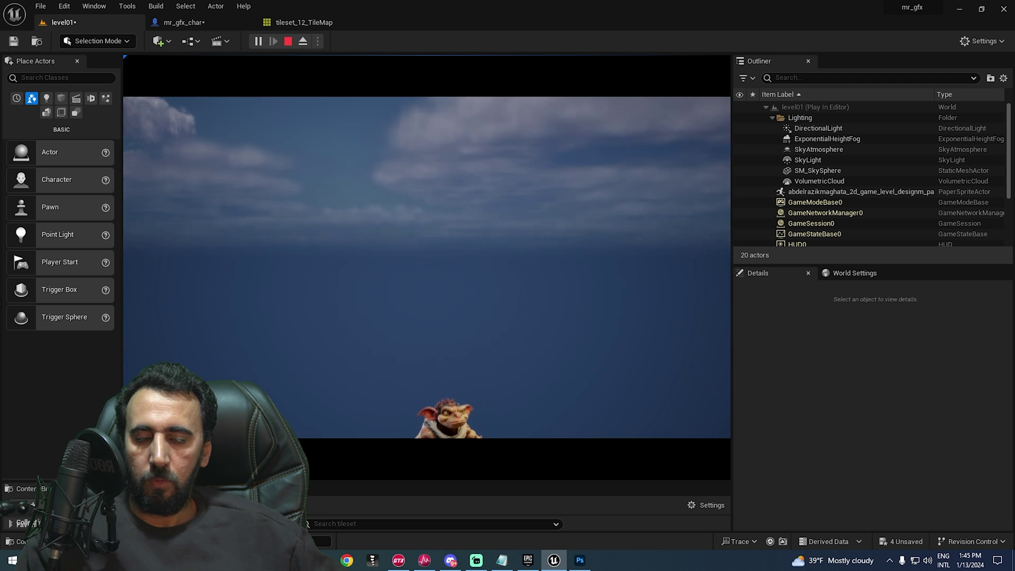
{"action": "key", "text": "Escape"}
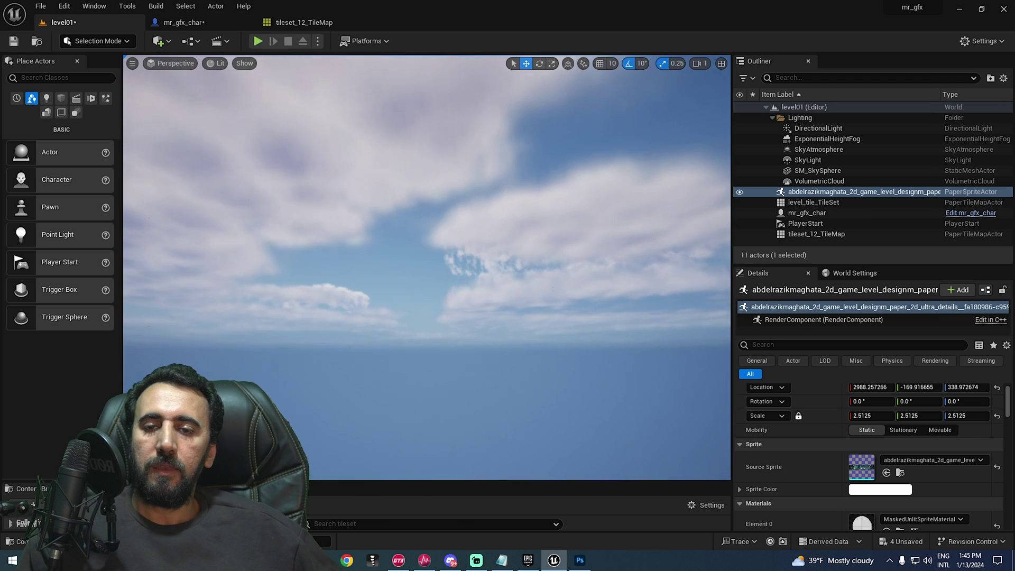
Step: Examine the platform layout against the background in the level, from the new pillar section back to the character's start
{"action": "right_click_drag", "start_coordinate": [493, 312], "coordinate": [170, 349]}
{"action": "key", "text": "w"}
{"action": "key", "text": "a"}
{"action": "key", "text": "w"}
{"action": "key", "text": "s"}
{"action": "key", "text": "w"}
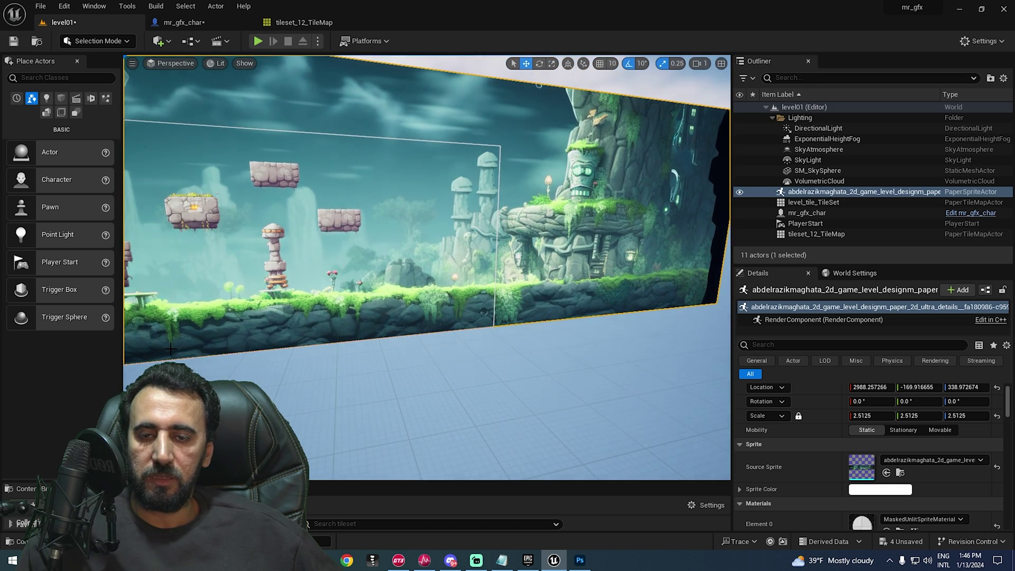
{"action": "right_click_drag", "start_coordinate": [404, 264], "coordinate": [404, 264]}
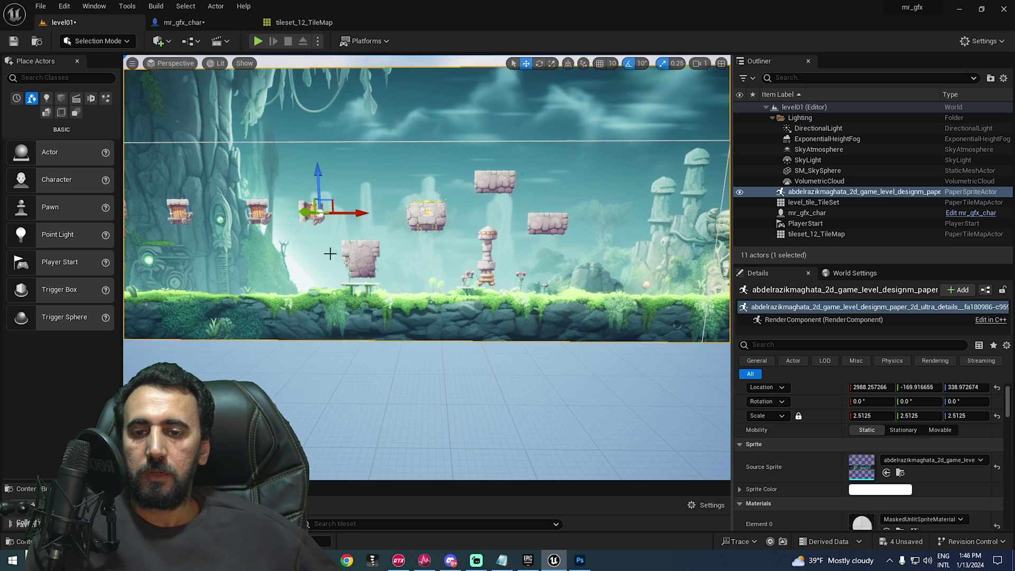
{"action": "right_click_drag", "start_coordinate": [330, 253], "coordinate": [345, 270]}
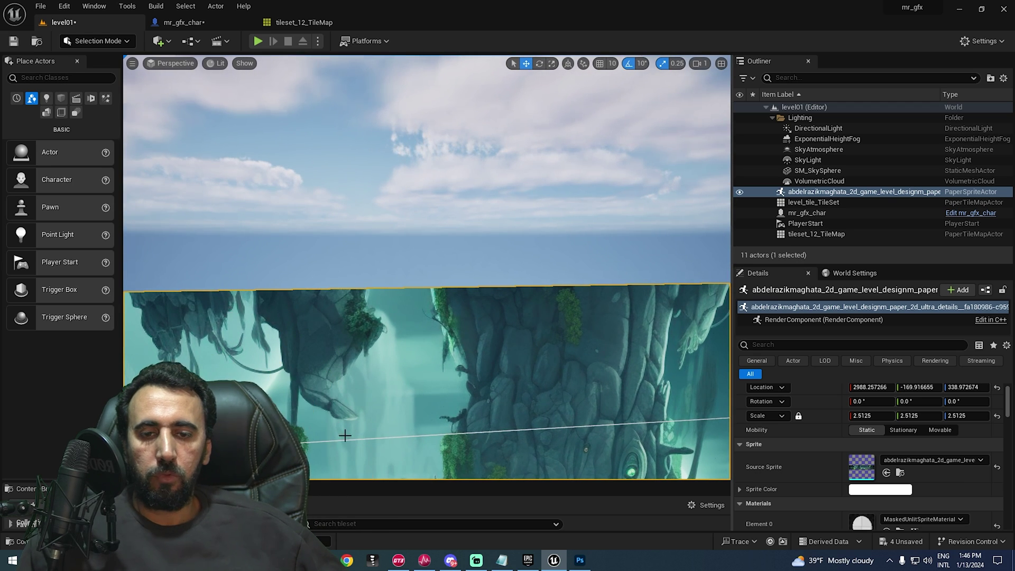
{"action": "mouse_move", "coordinate": [345, 435]}
{"action": "right_mouse_down"}
{"action": "mouse_move", "coordinate": [349, 425]}
{"action": "mouse_move", "coordinate": [339, 423]}
{"action": "mouse_move", "coordinate": [402, 427]}
{"action": "mouse_move", "coordinate": [359, 423]}
{"action": "mouse_move", "coordinate": [354, 407]}
{"action": "mouse_move", "coordinate": [345, 436]}
{"action": "right_mouse_up"}
{"action": "key", "text": "a"}
{"action": "right_click_drag", "start_coordinate": [371, 401], "coordinate": [370, 430]}
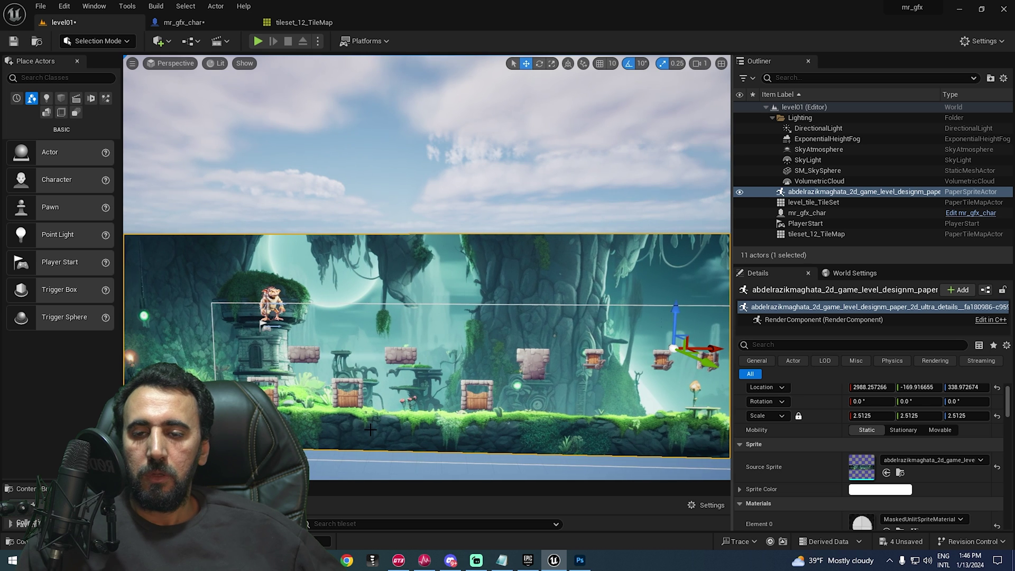